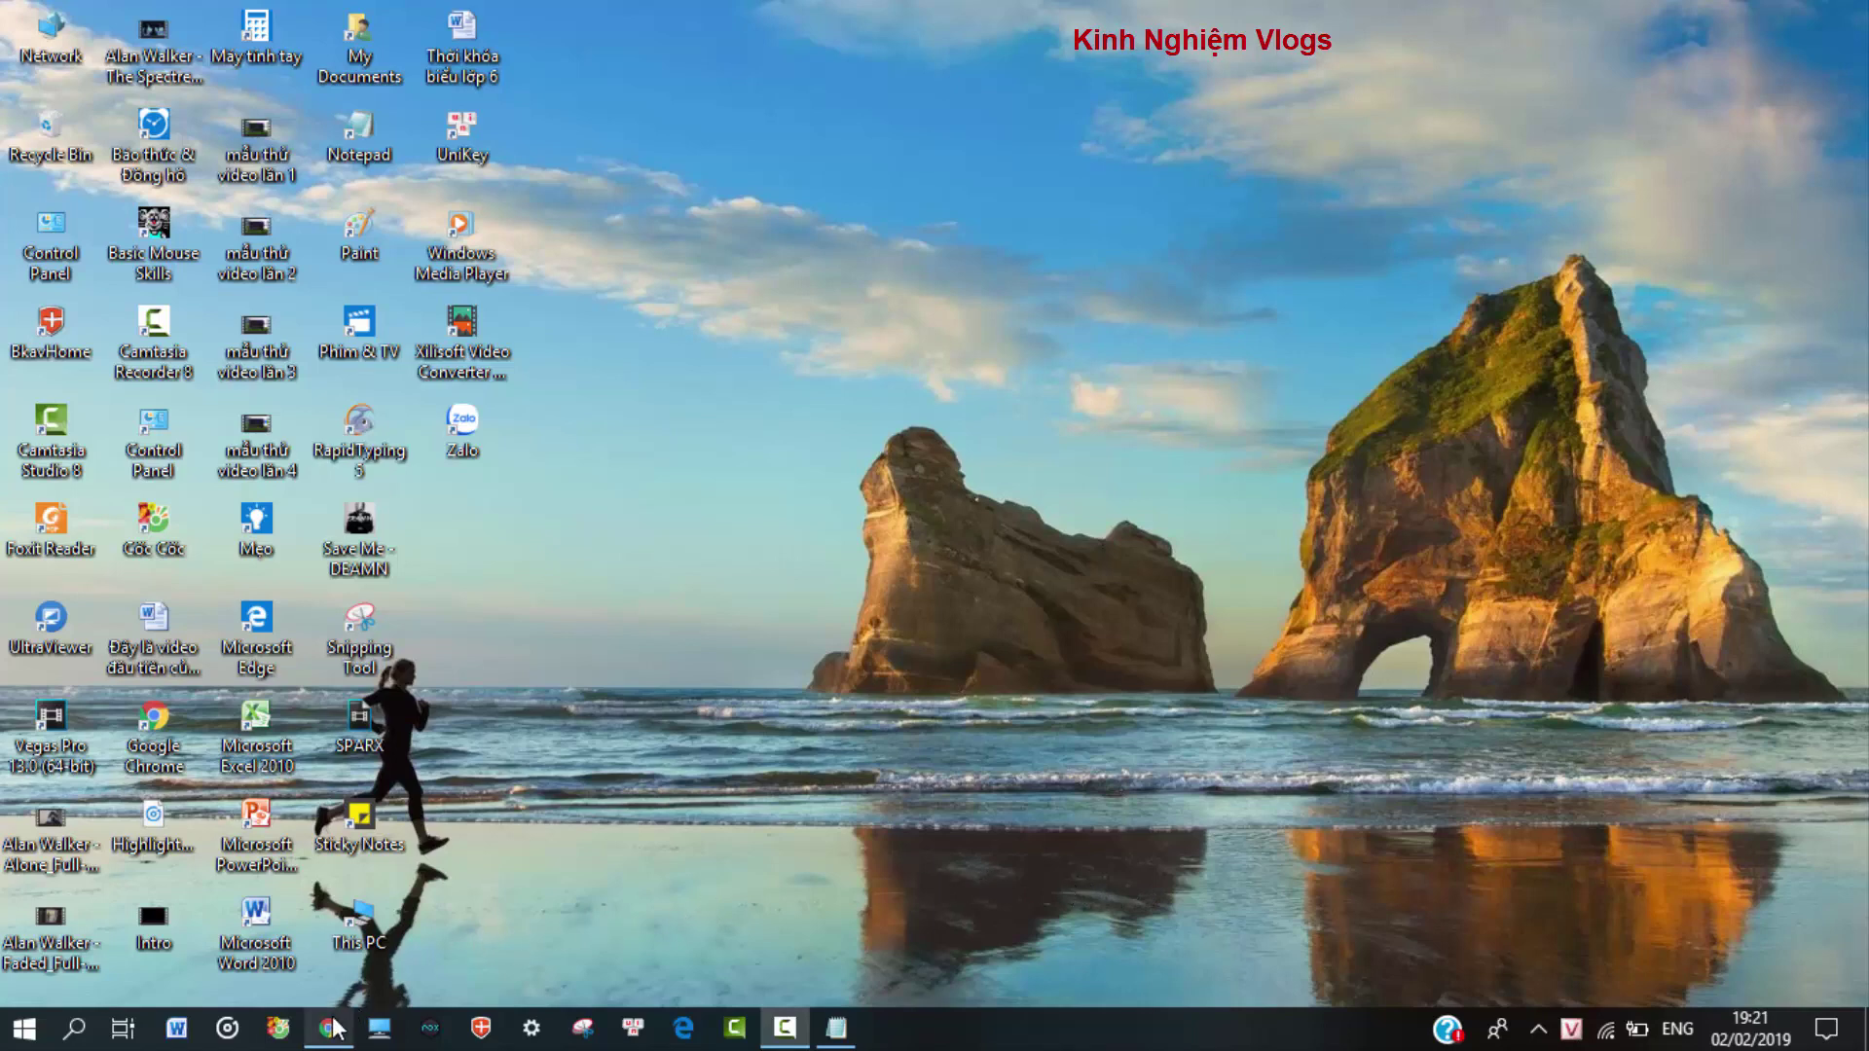
Step: Copy the selected vn.bignox.com link from the Notepad notes
{"action": "mouse_move", "coordinate": [333, 1027]}
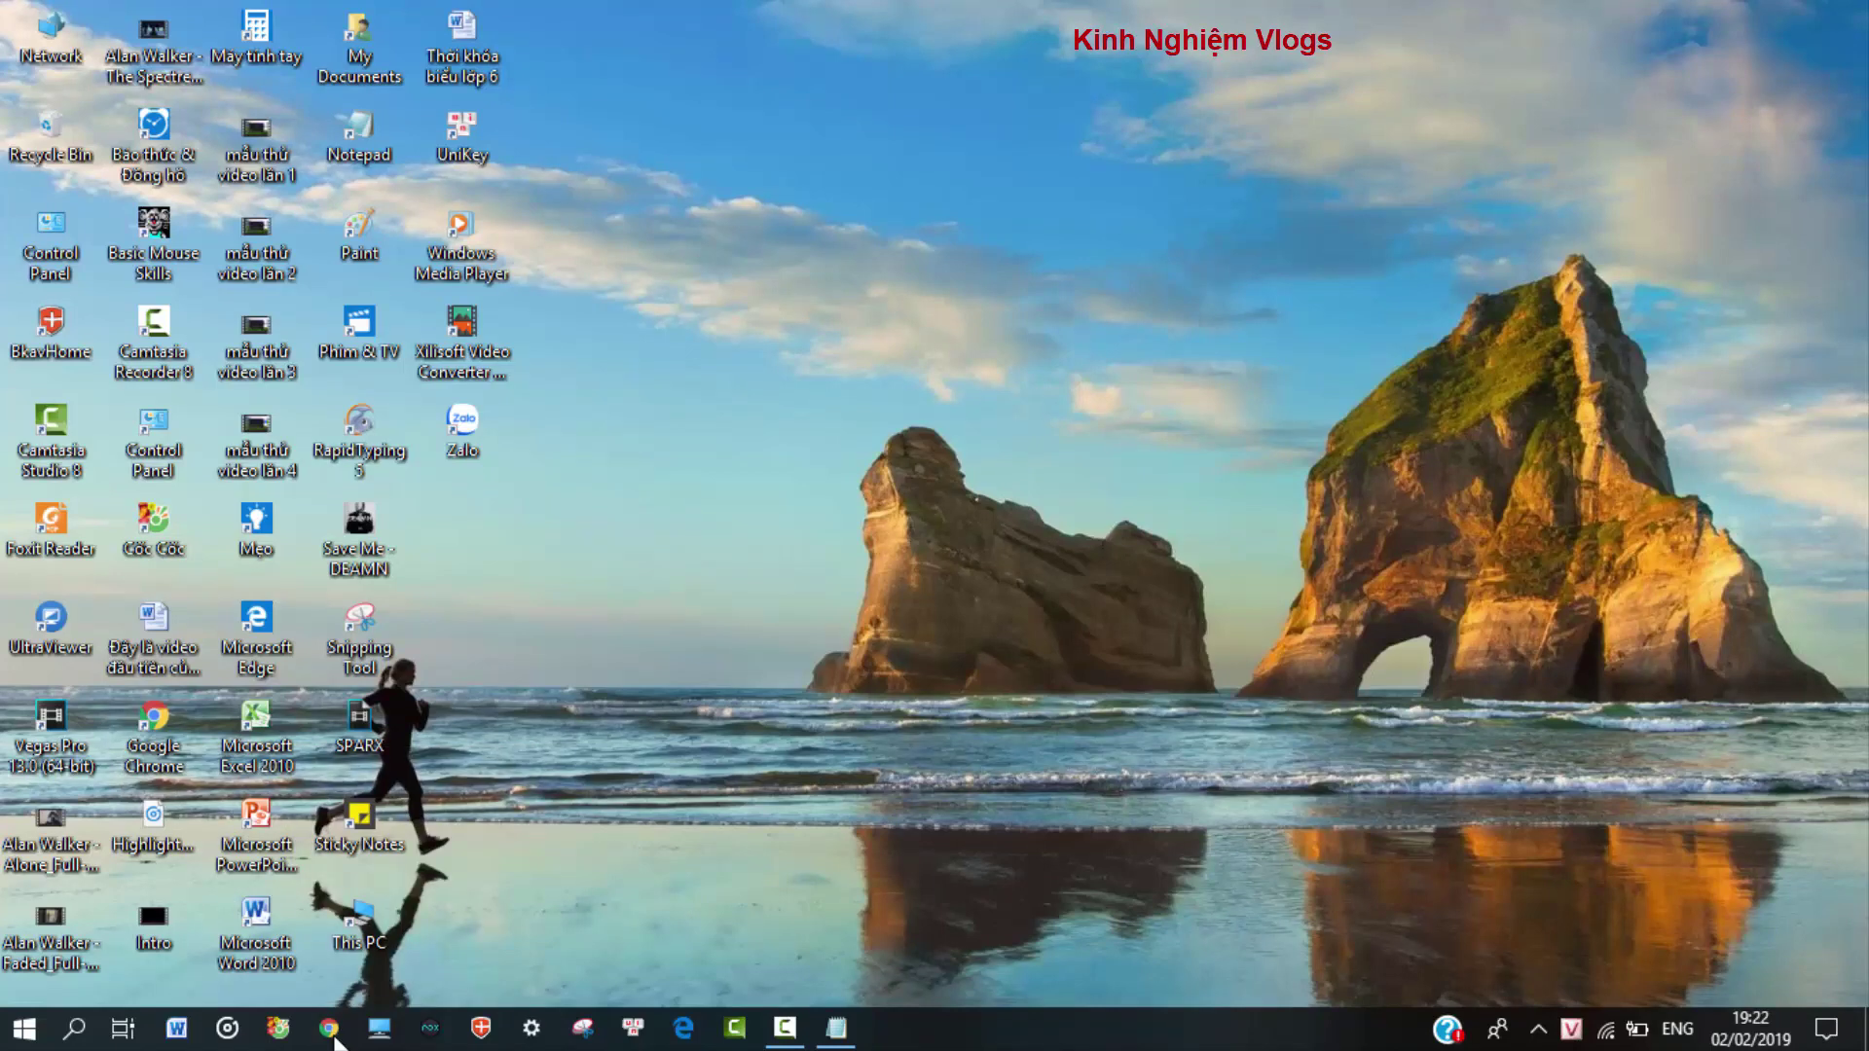
{"action": "left_click", "coordinate": [329, 1029]}
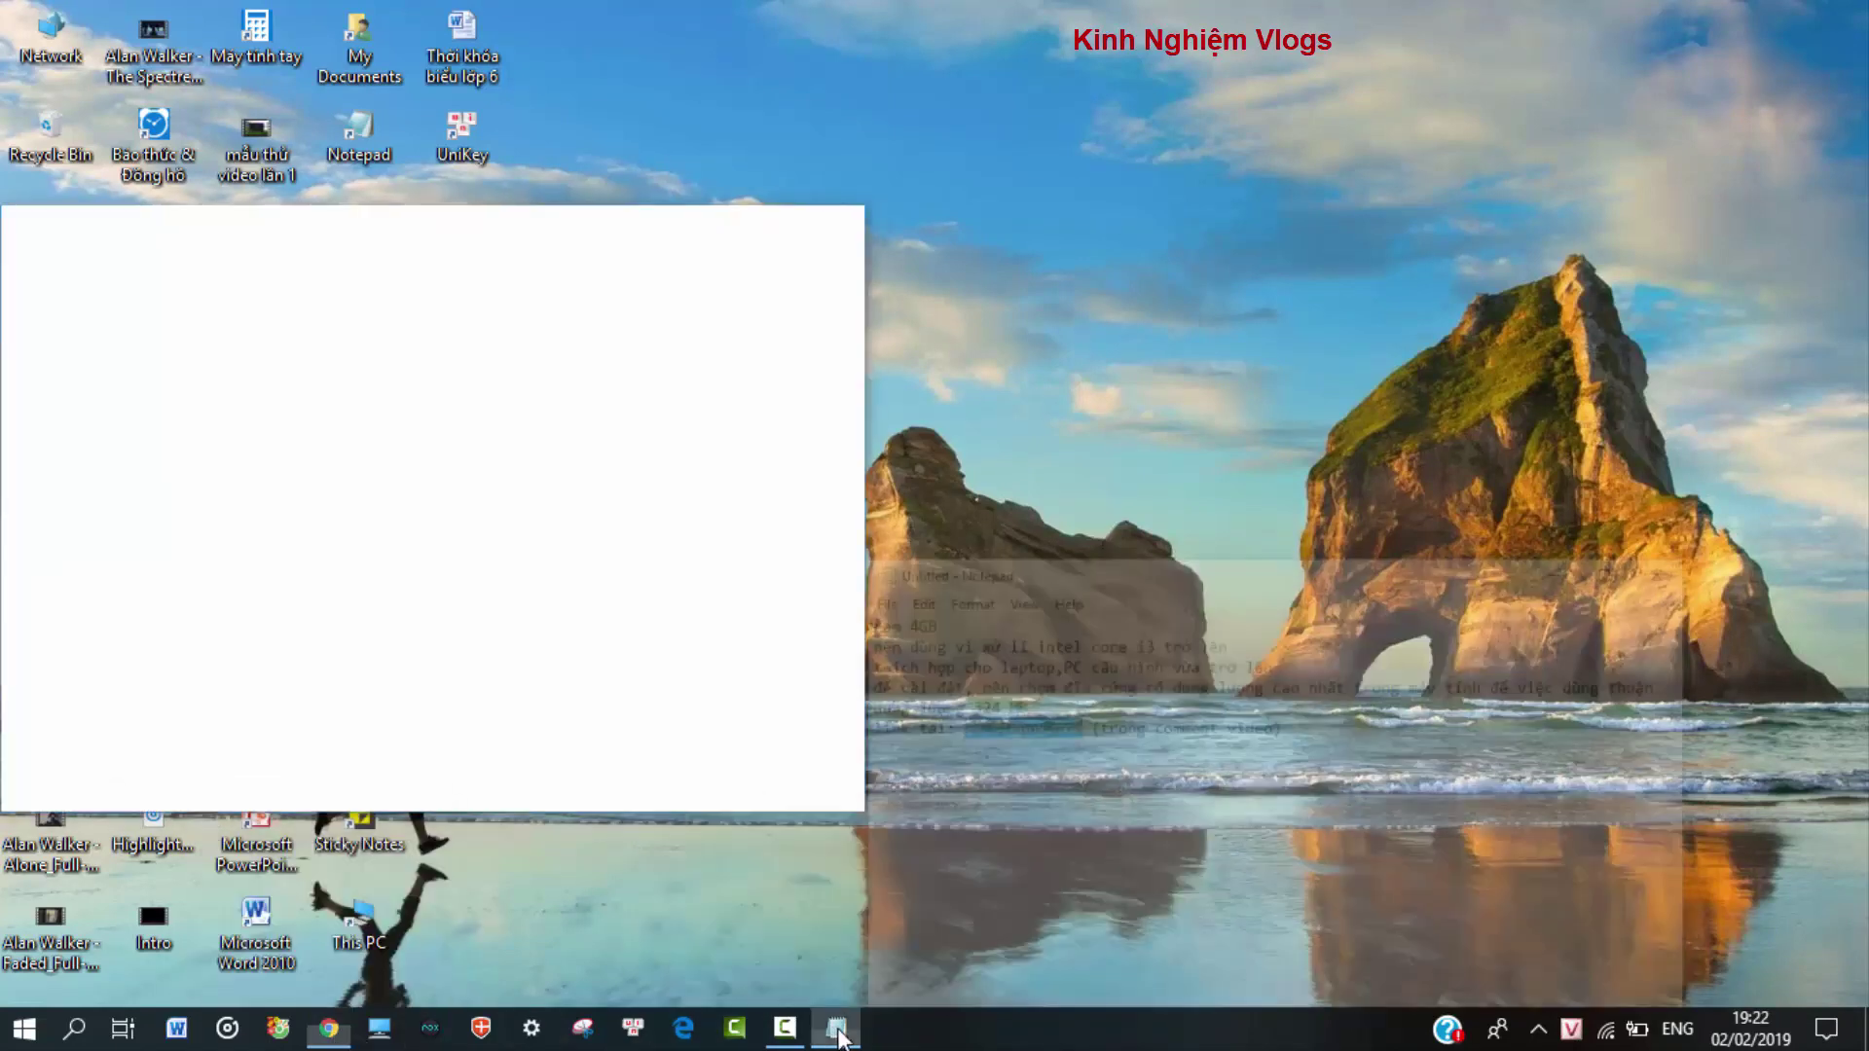
{"action": "left_click", "coordinate": [836, 1028]}
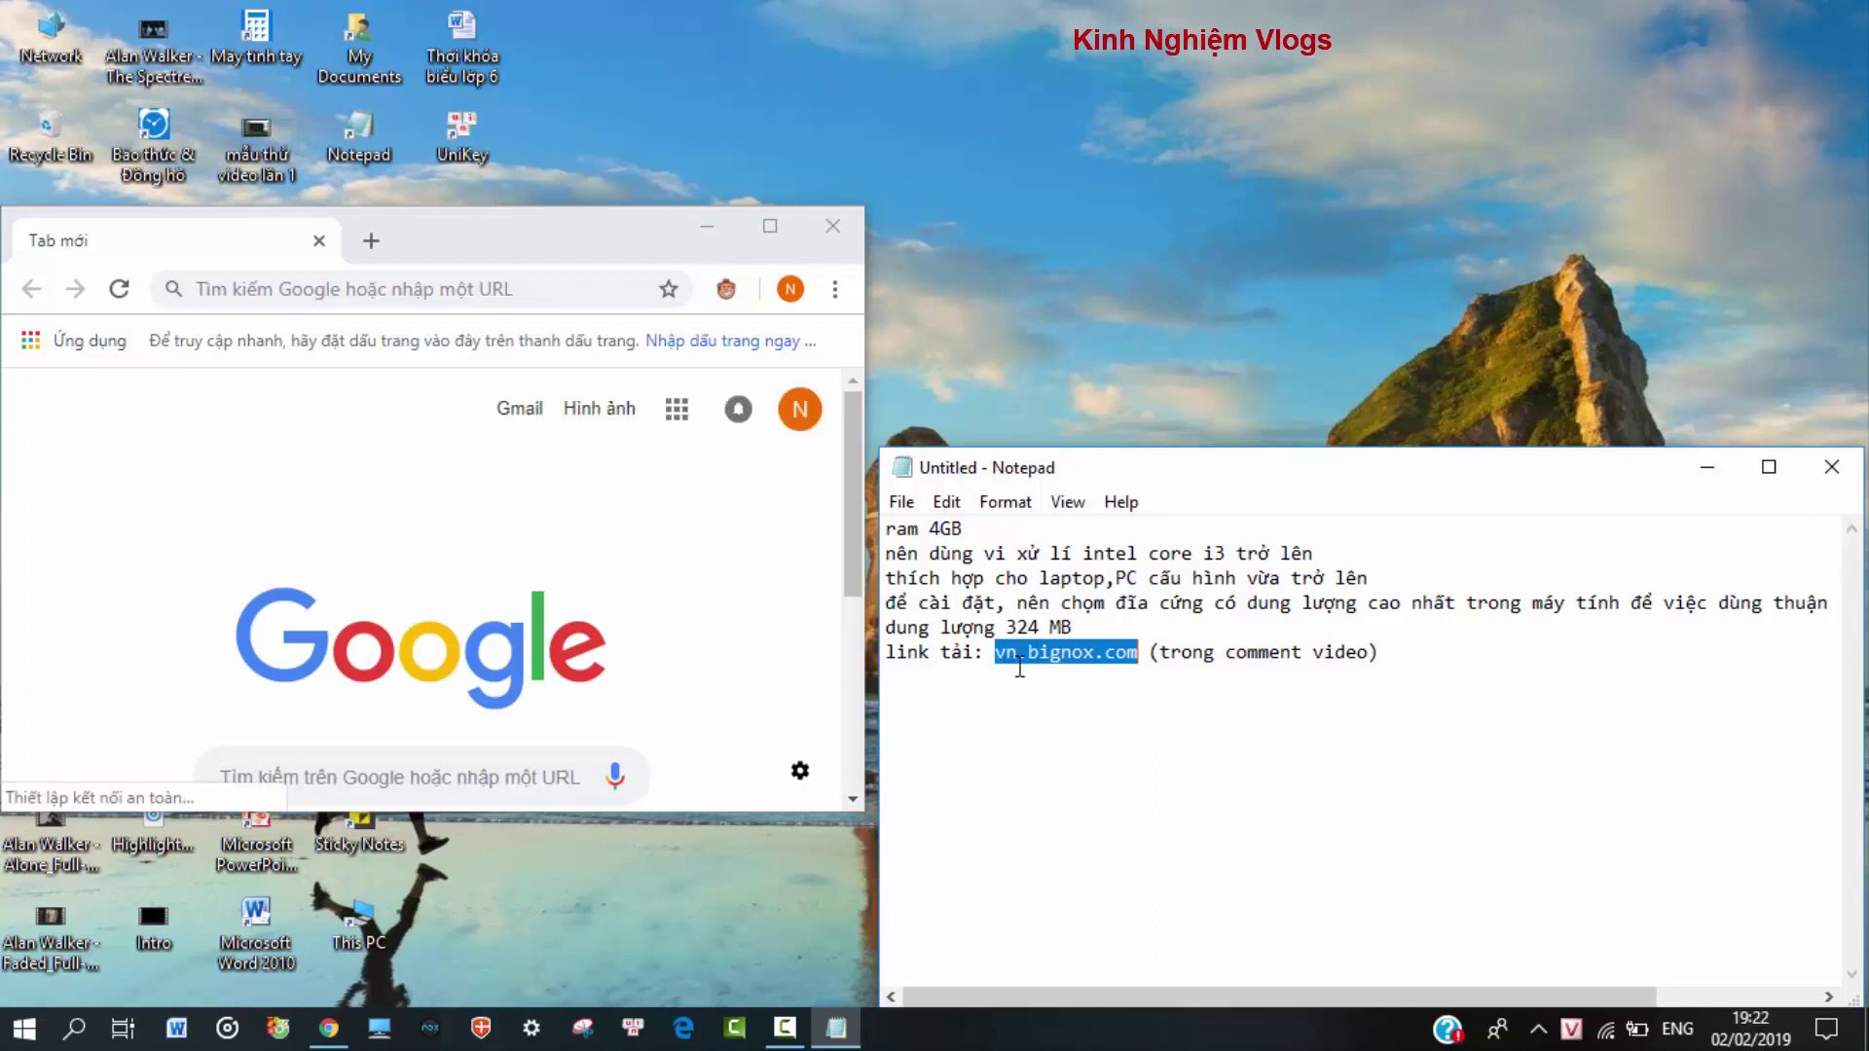
{"action": "right_click", "coordinate": [1068, 664]}
{"action": "left_click", "coordinate": [1132, 369]}
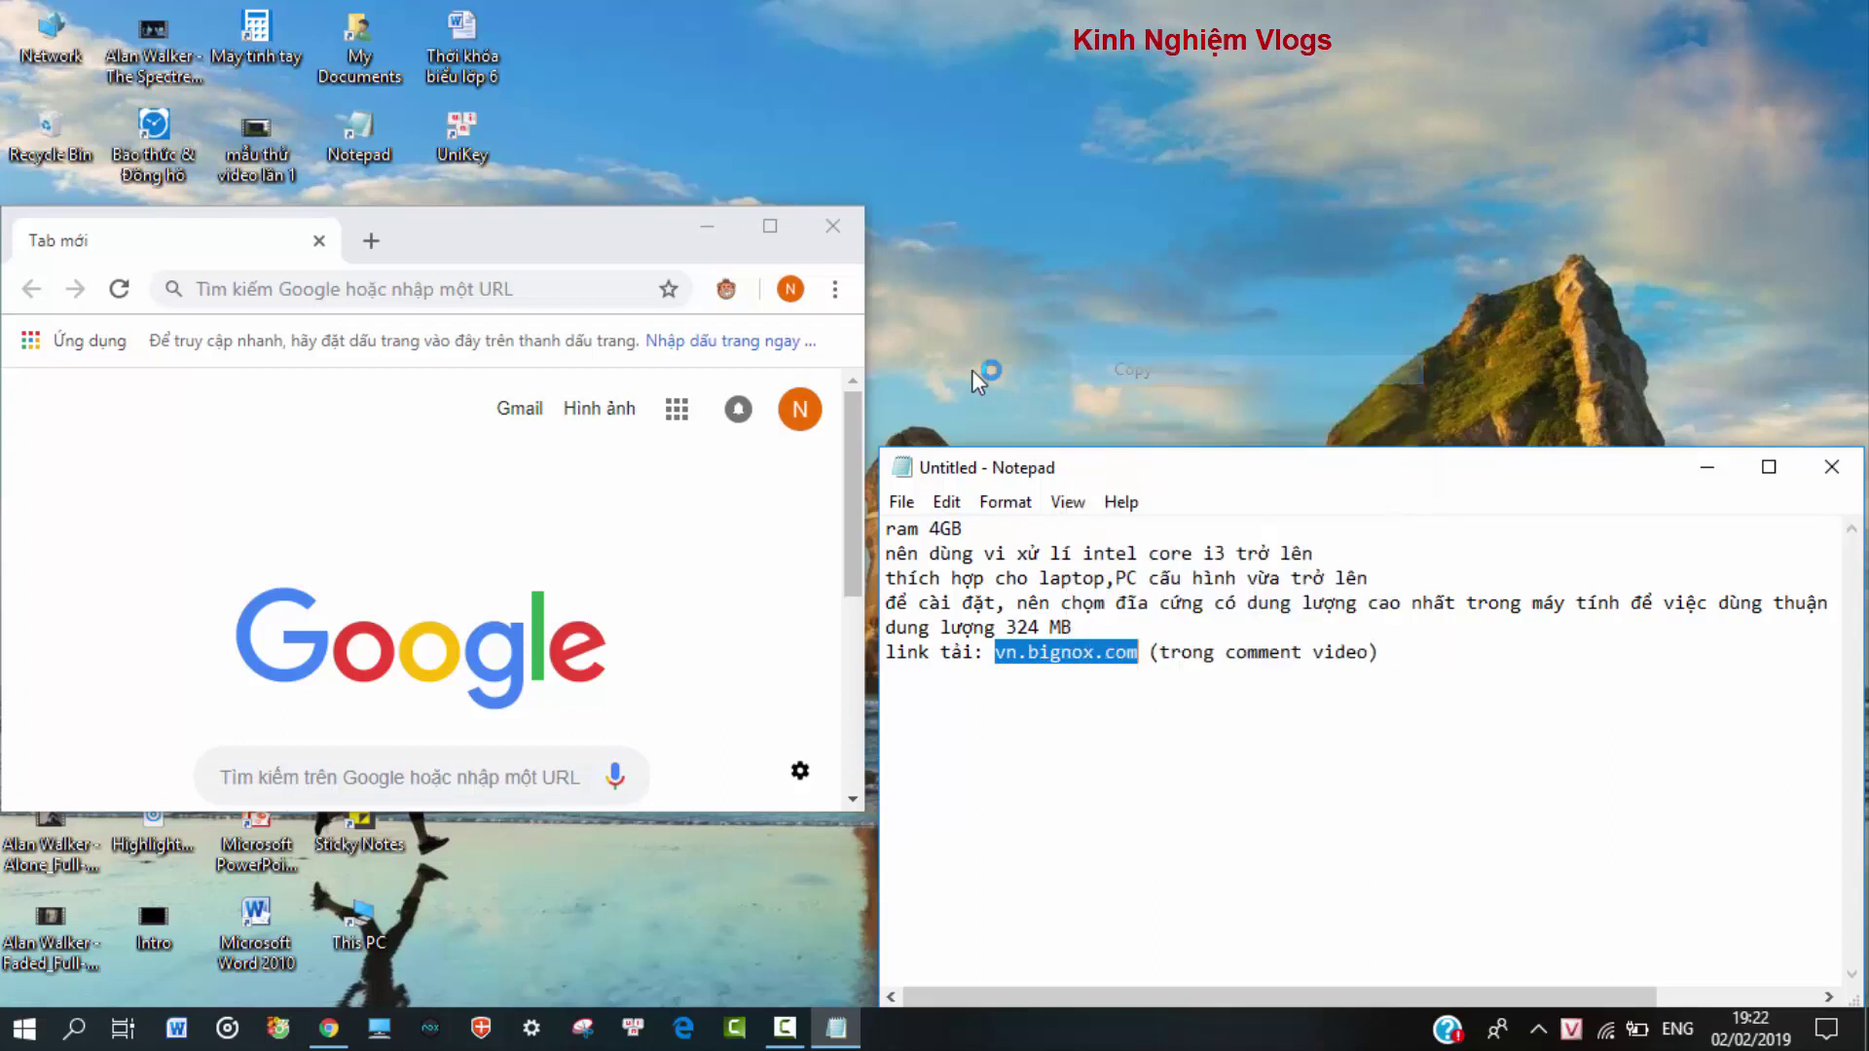
Step: Paste the link into Chrome's address bar to open vn.bignox.com, maximized
{"action": "right_click", "coordinate": [412, 286]}
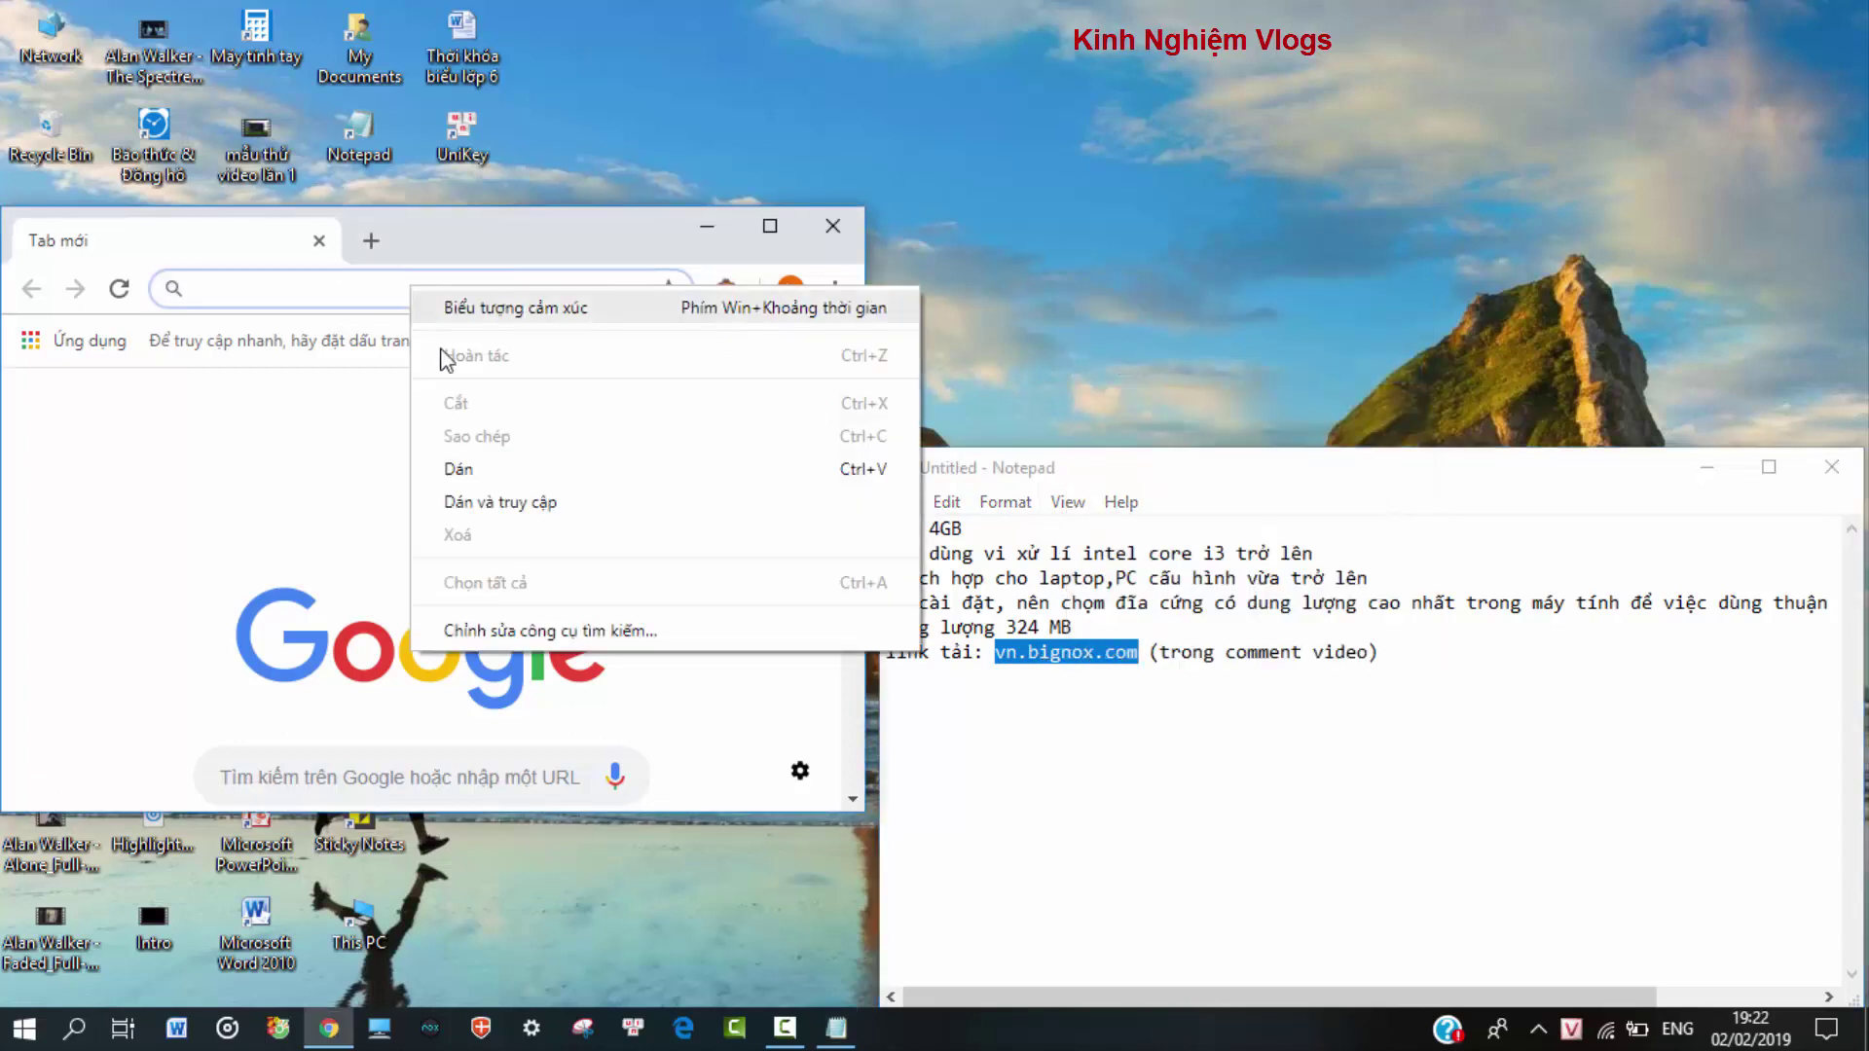
{"action": "left_click", "coordinate": [488, 502]}
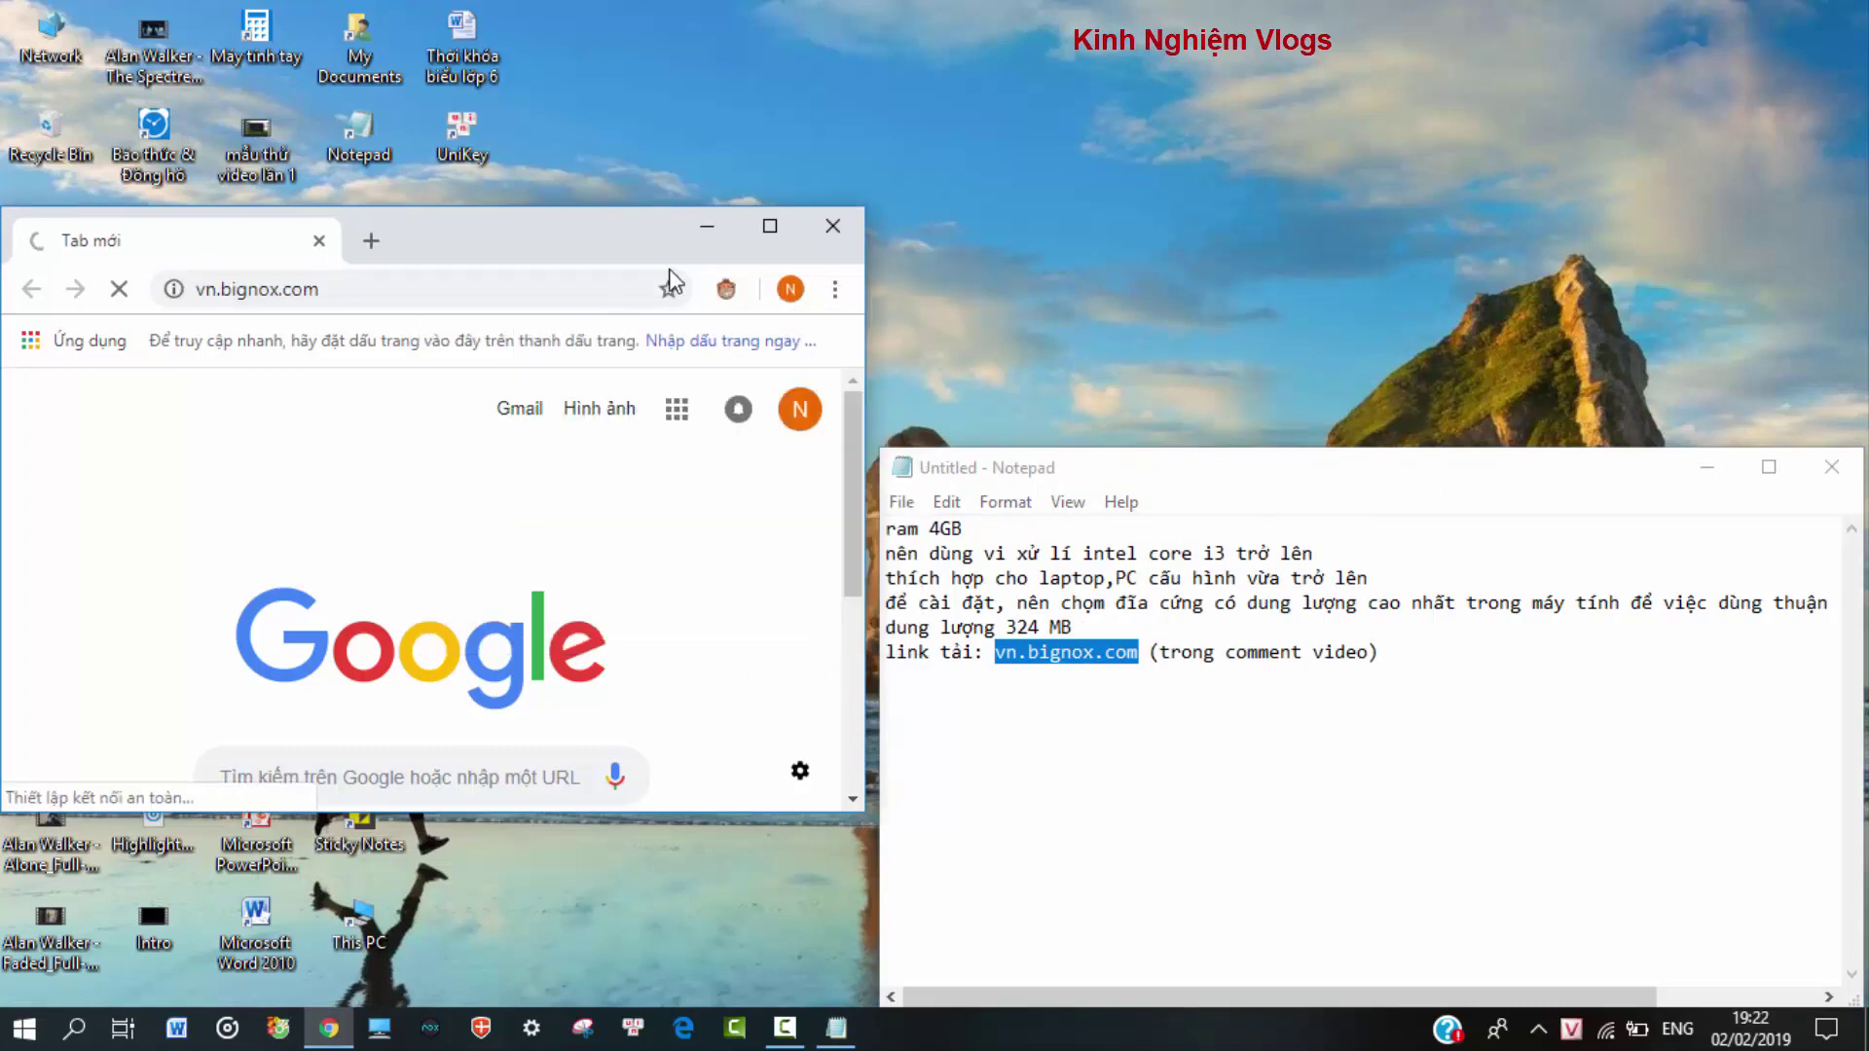
{"action": "left_click", "coordinate": [769, 226]}
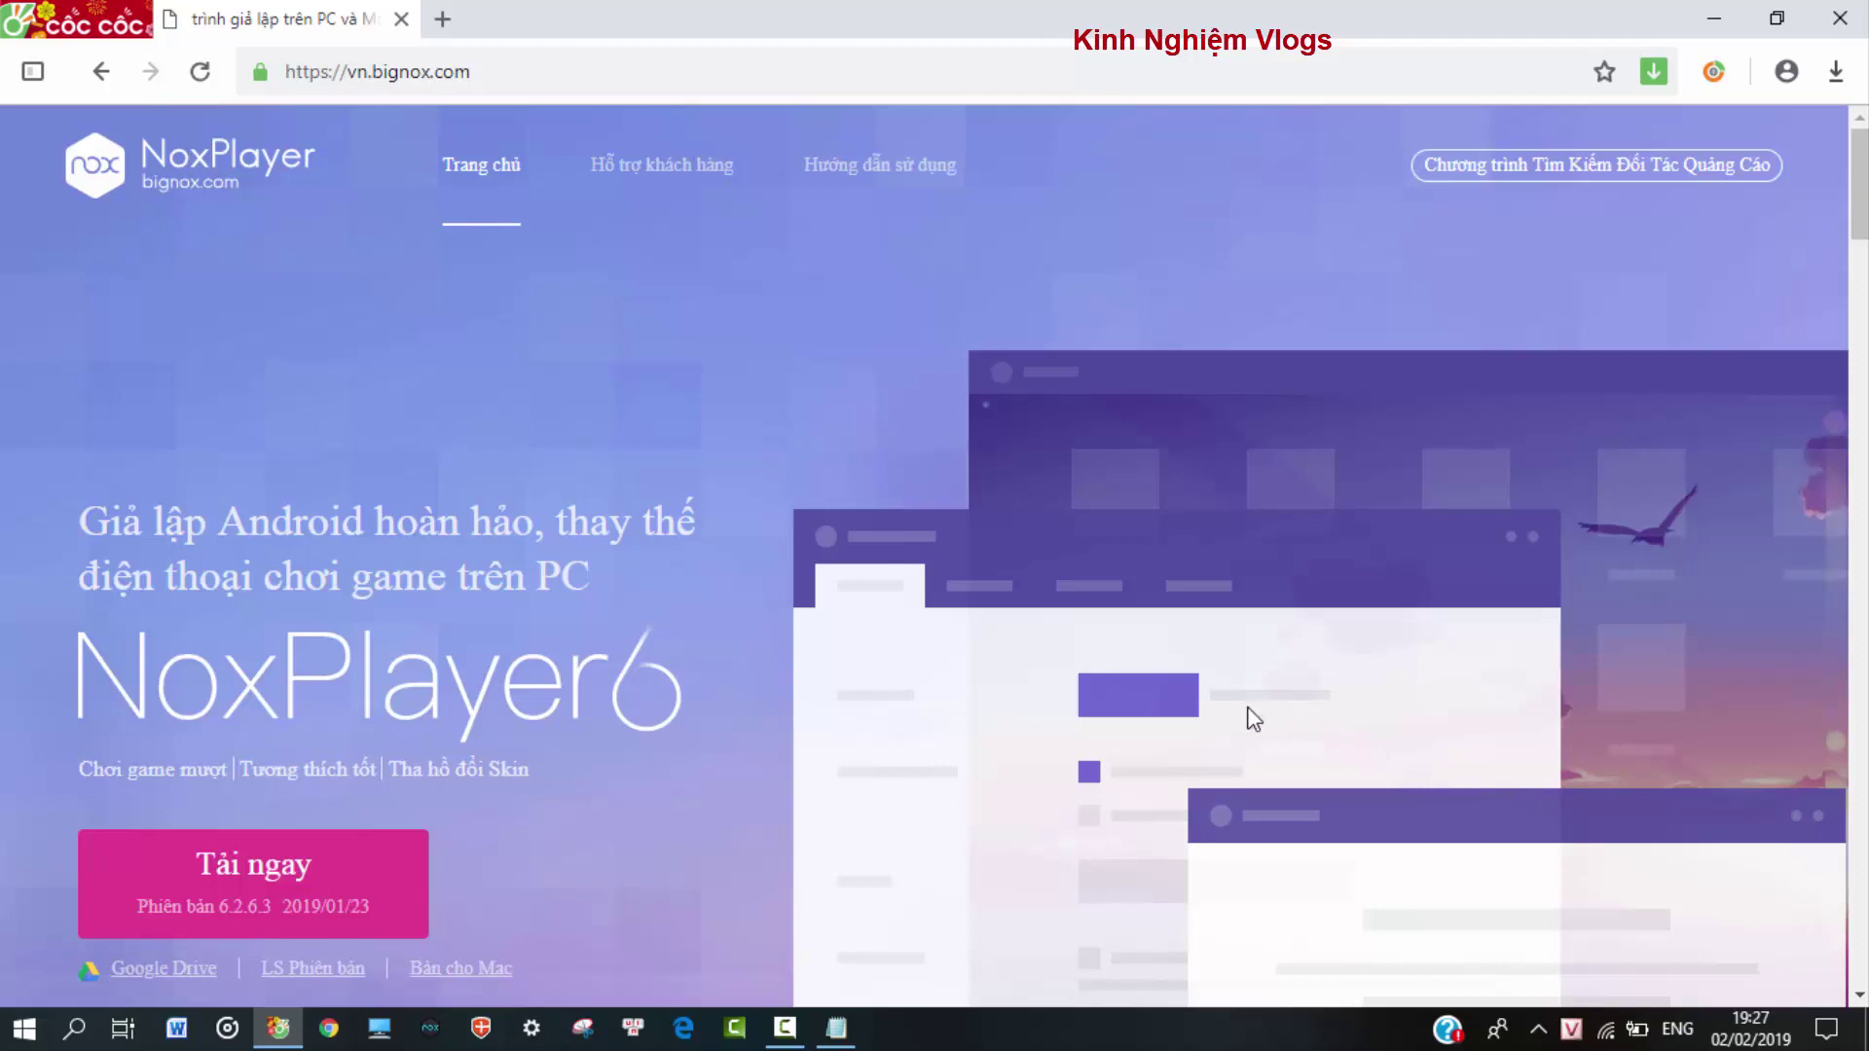
Step: Start the nox_setup_v6.2.6.3 download with 'Tải ngay', cancel it with 'Hủy', and minimize Cốc Cốc
{"action": "left_click", "coordinate": [216, 905]}
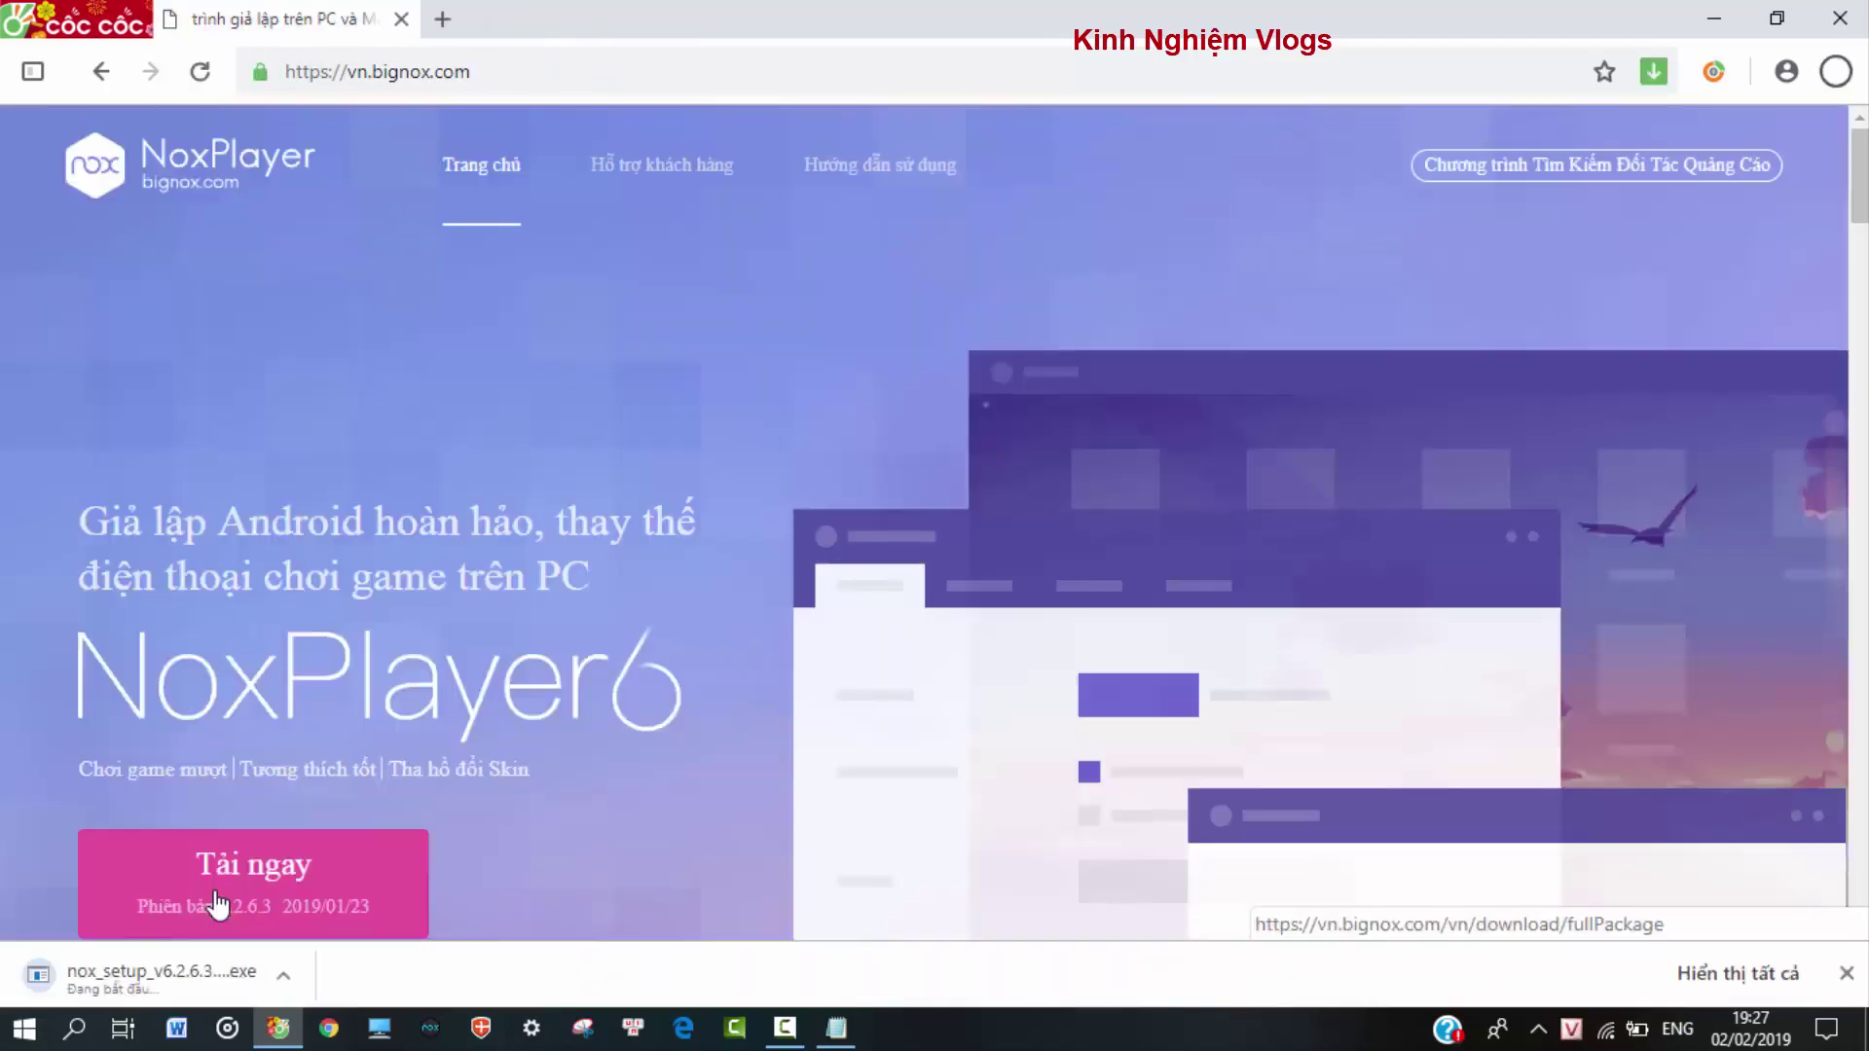
{"action": "left_click", "coordinate": [283, 978]}
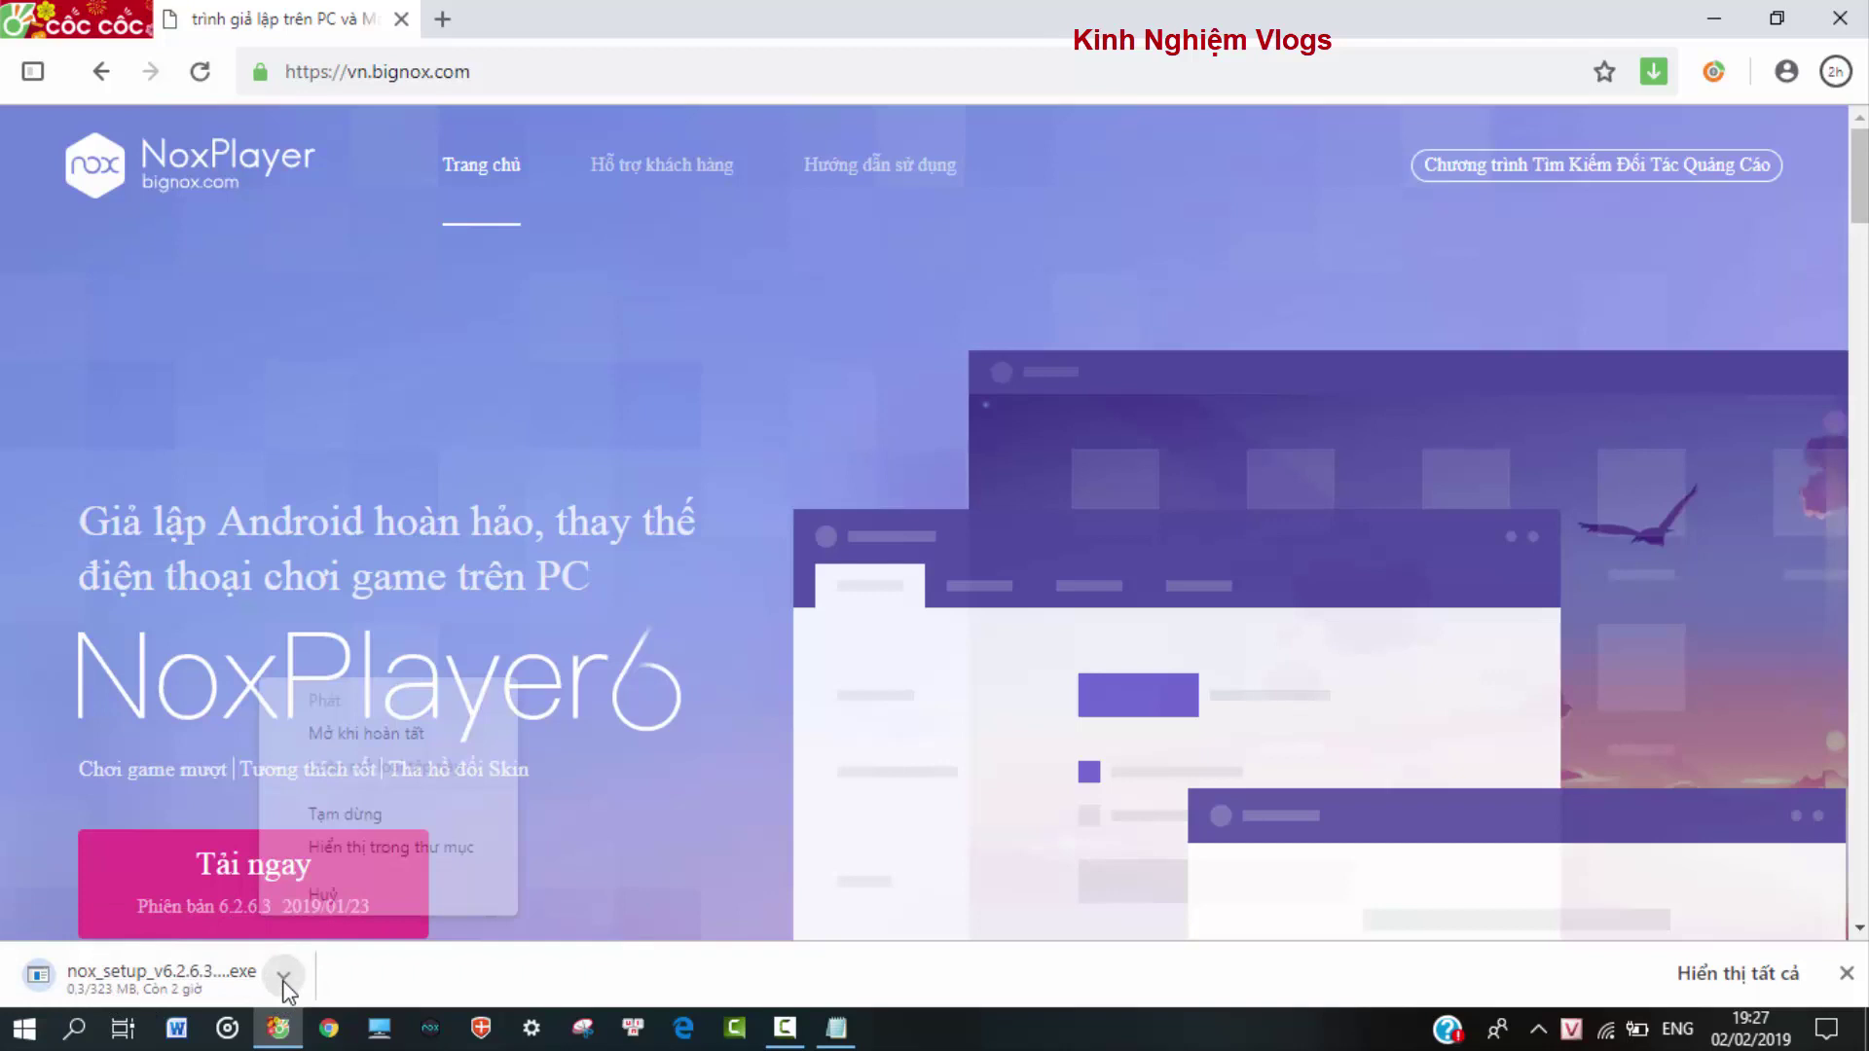
{"action": "left_click", "coordinate": [329, 895]}
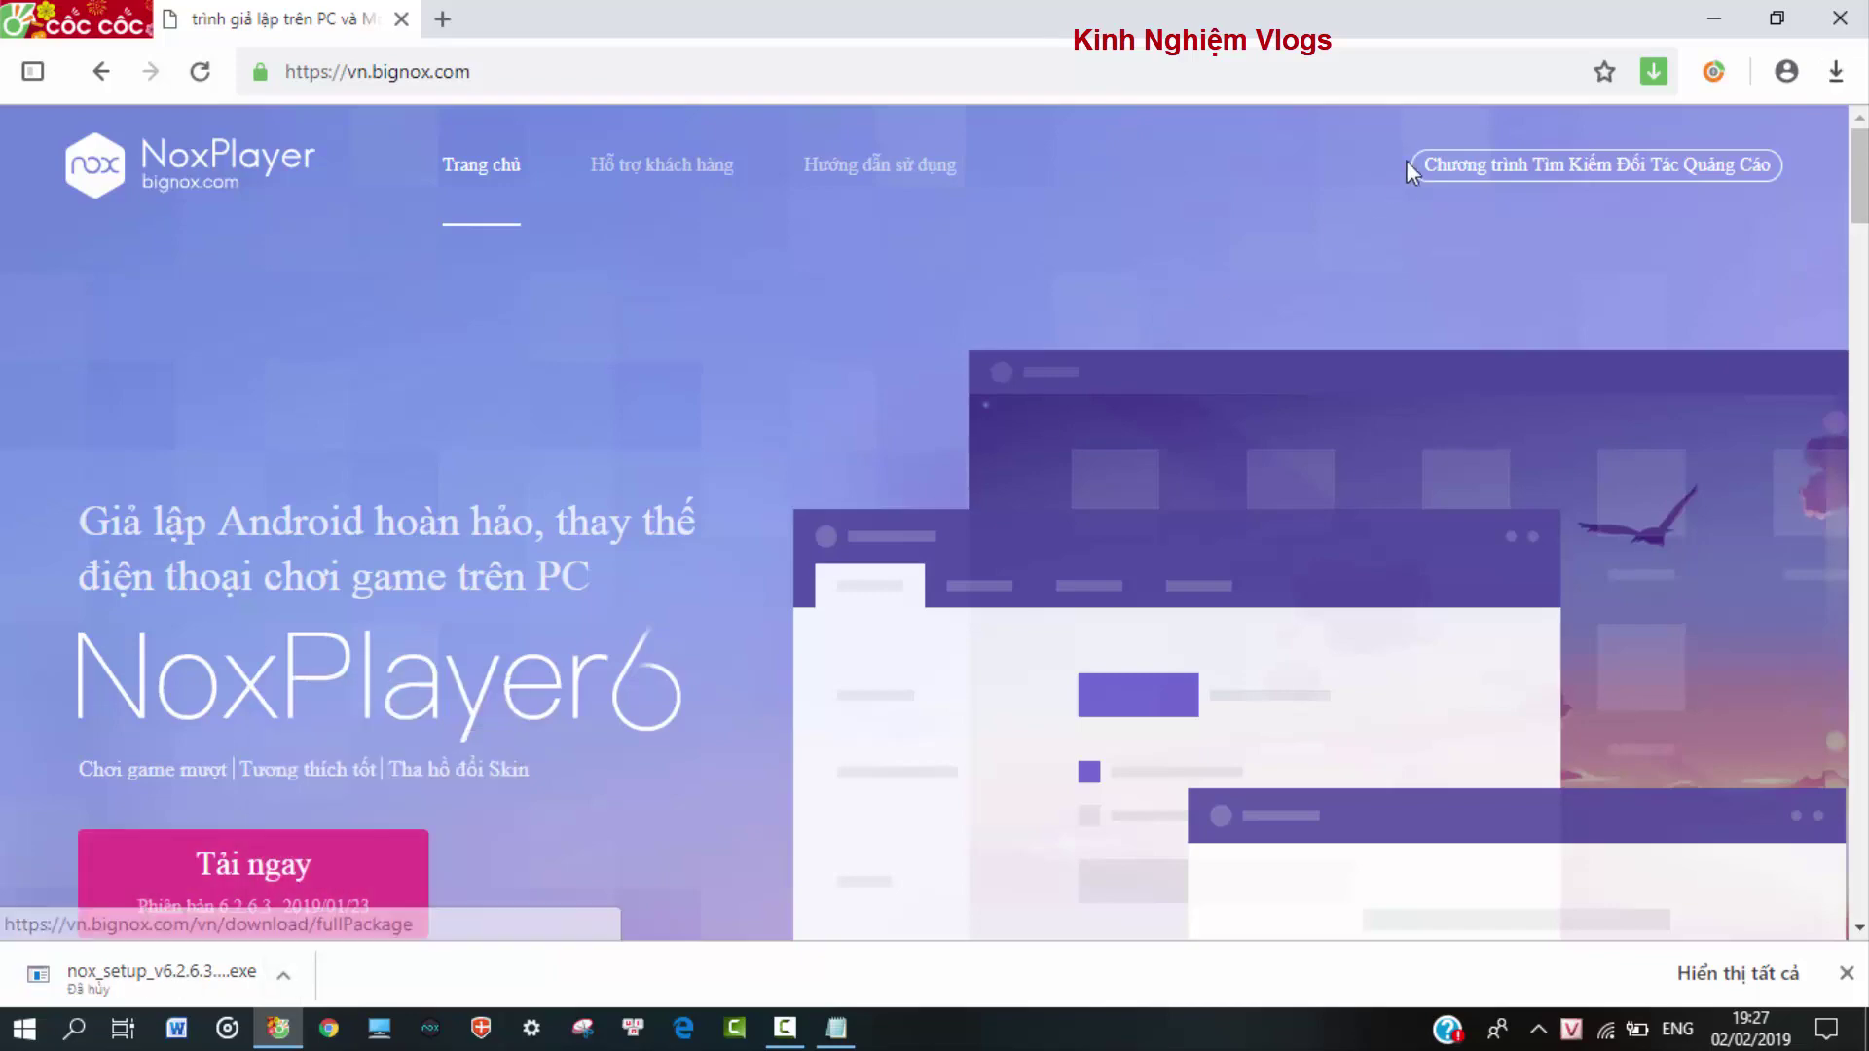
{"action": "left_click", "coordinate": [1710, 13]}
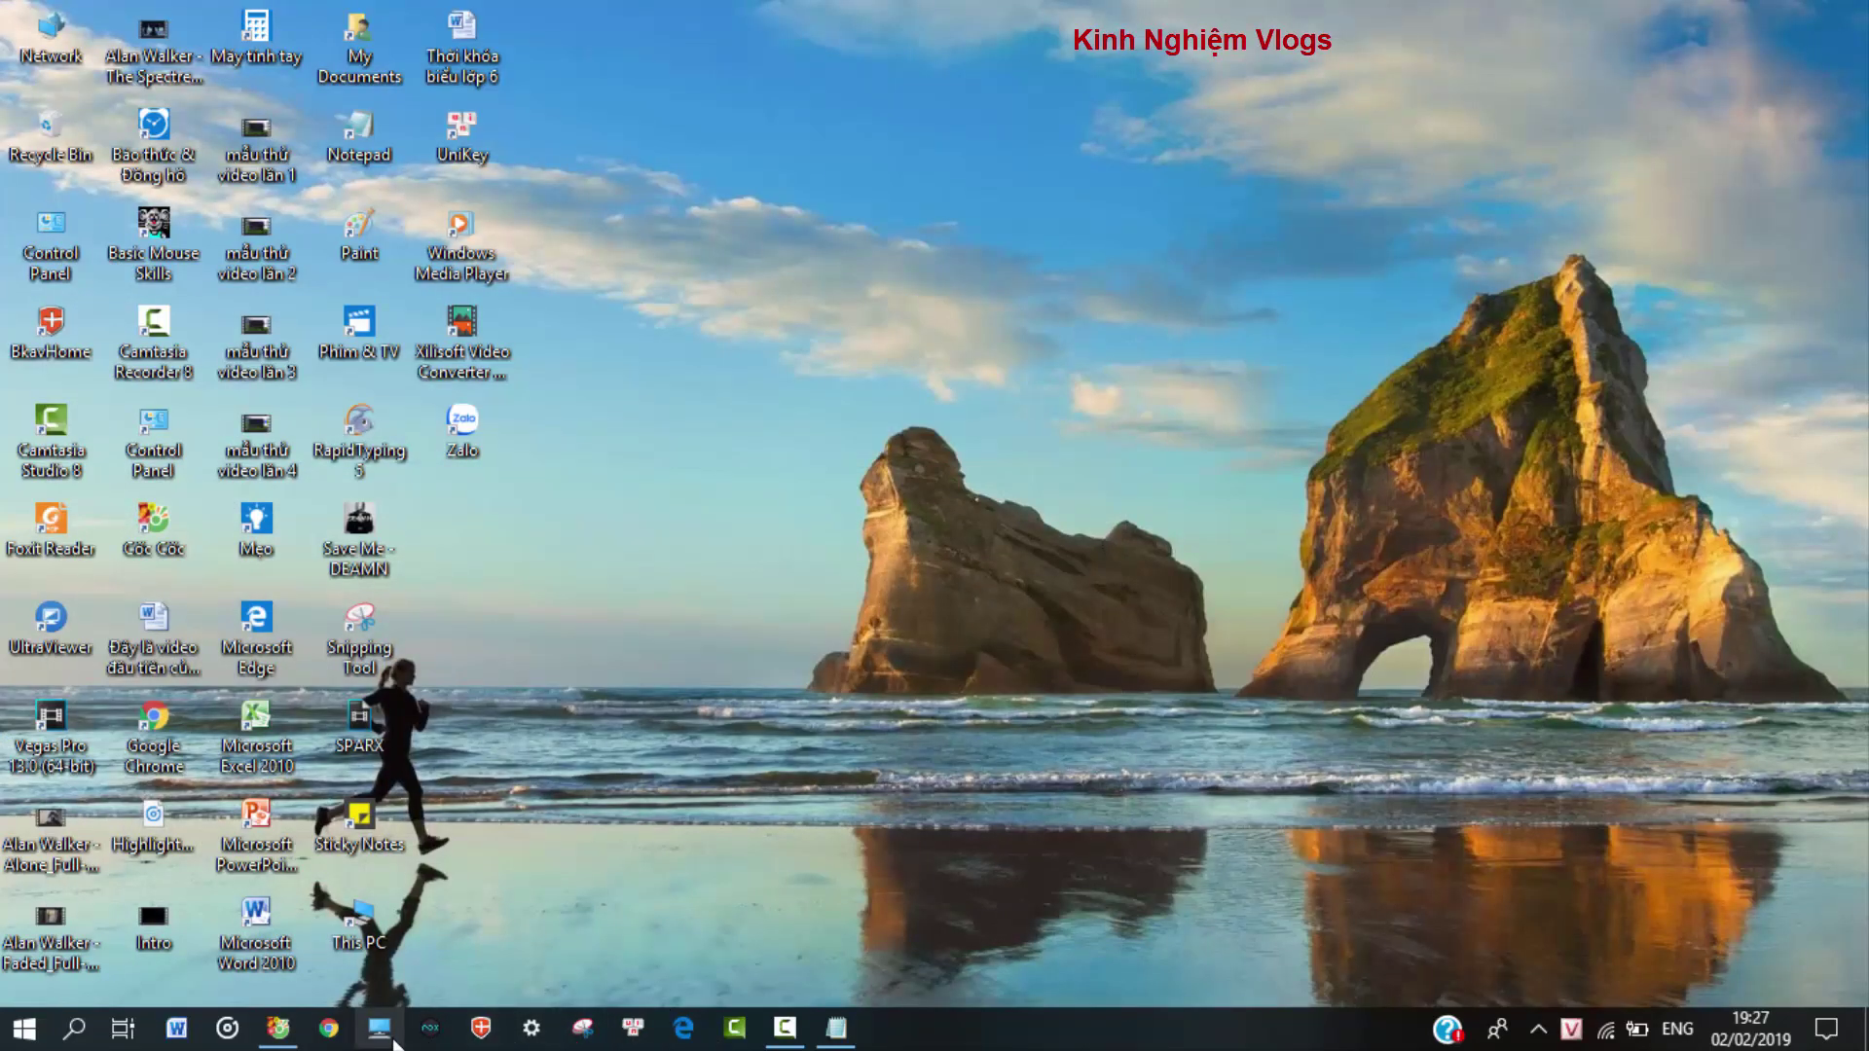
{"action": "left_click", "coordinate": [835, 1029]}
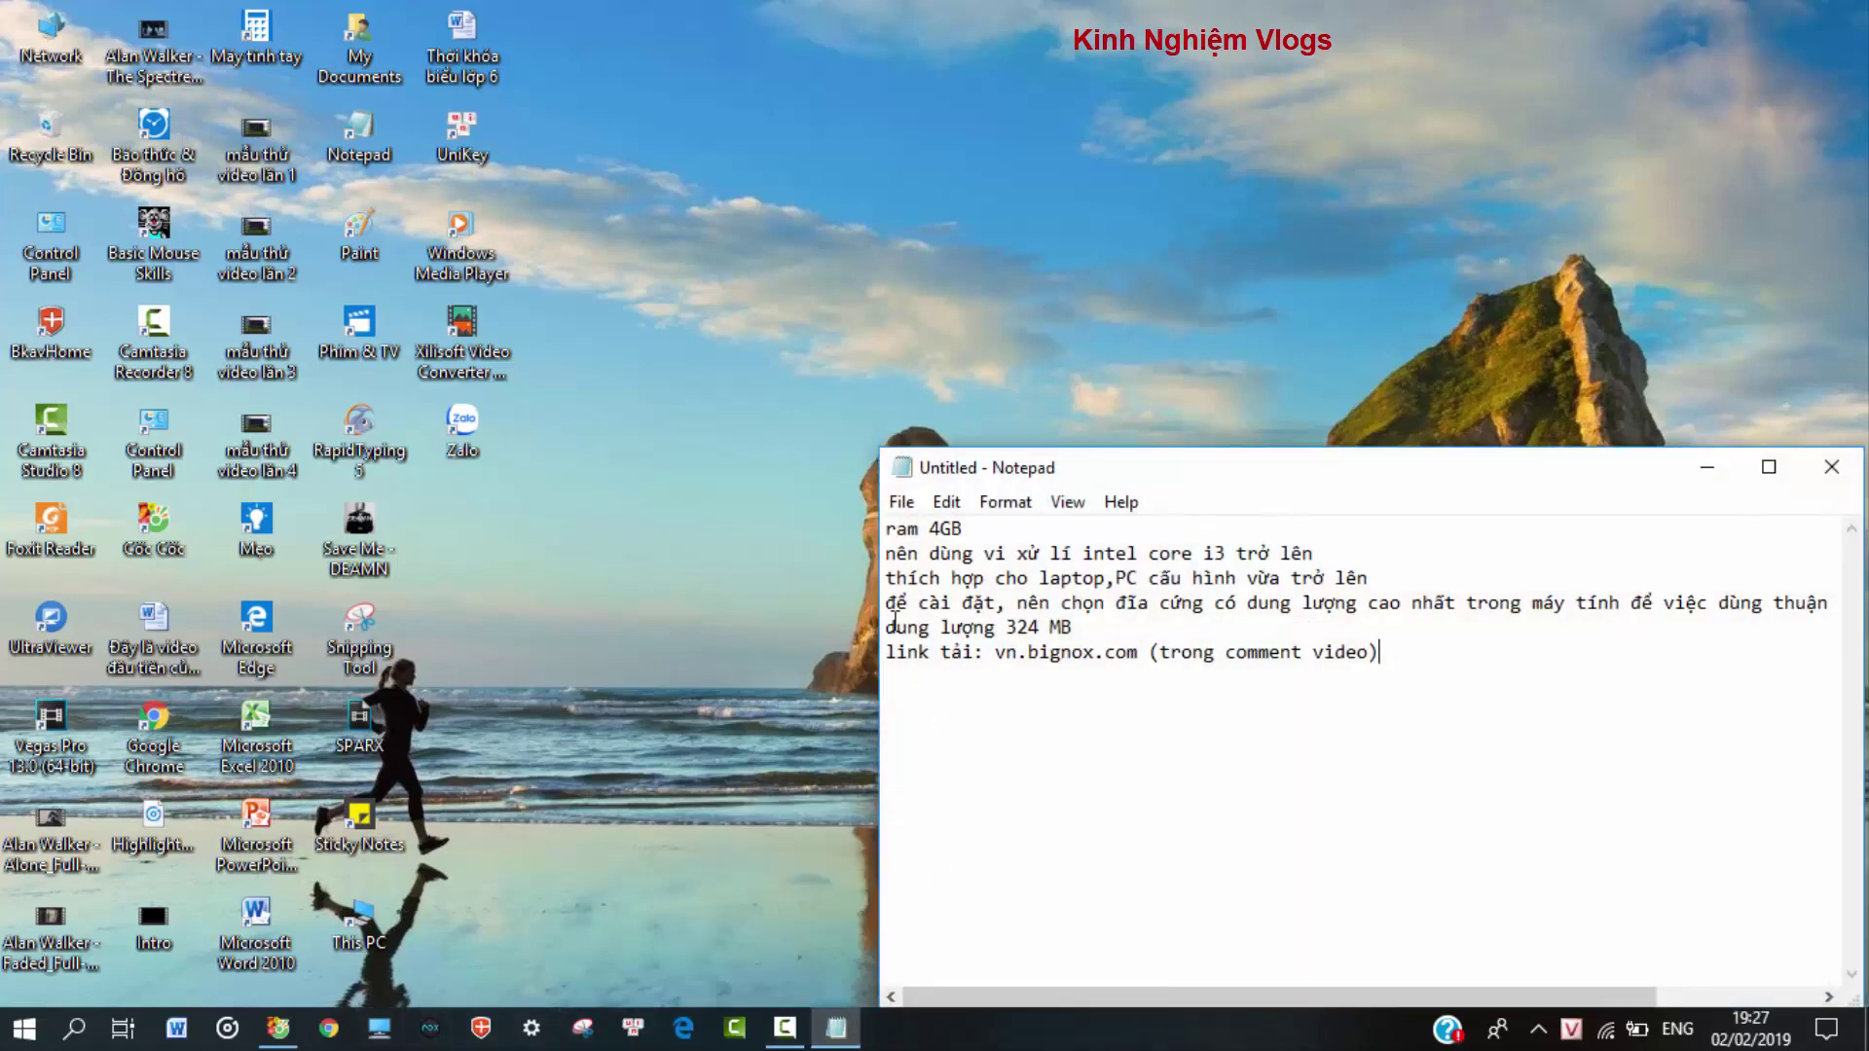
{"action": "left_click_drag", "start_coordinate": [888, 531], "coordinate": [993, 531]}
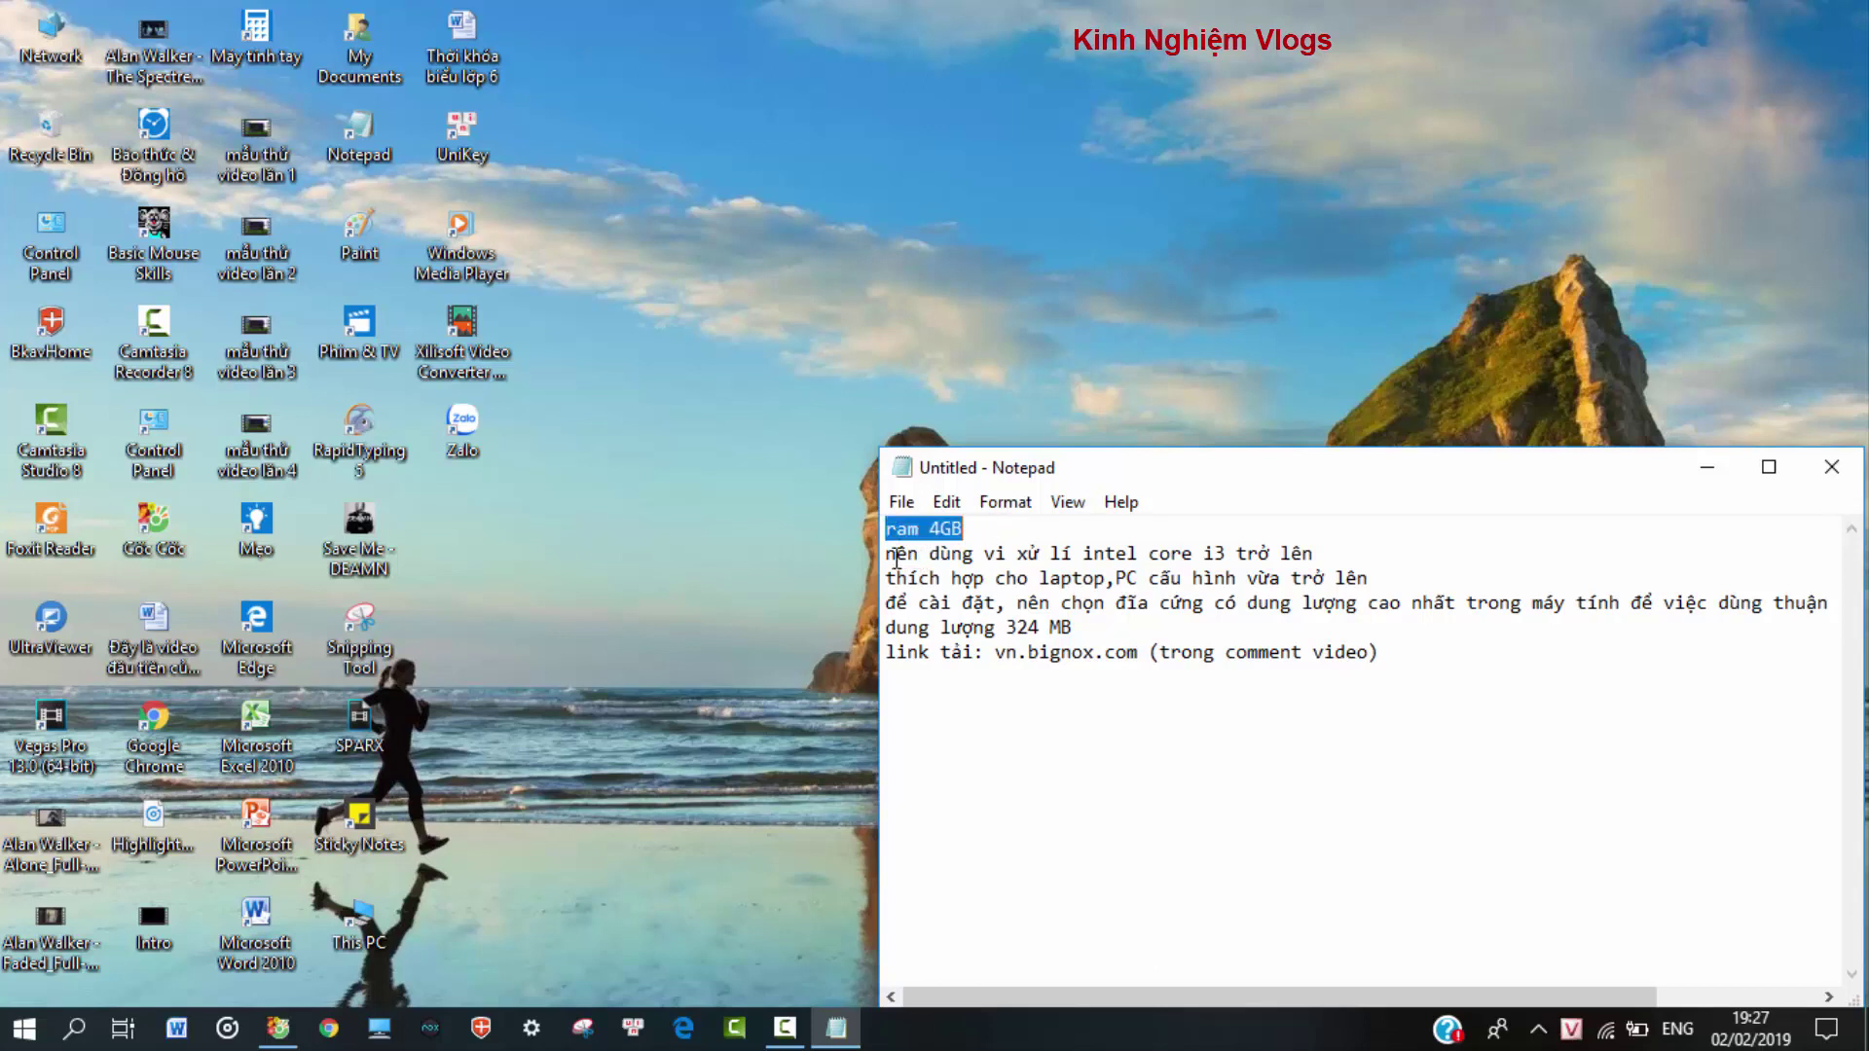
{"action": "left_click_drag", "start_coordinate": [888, 555], "coordinate": [1329, 552]}
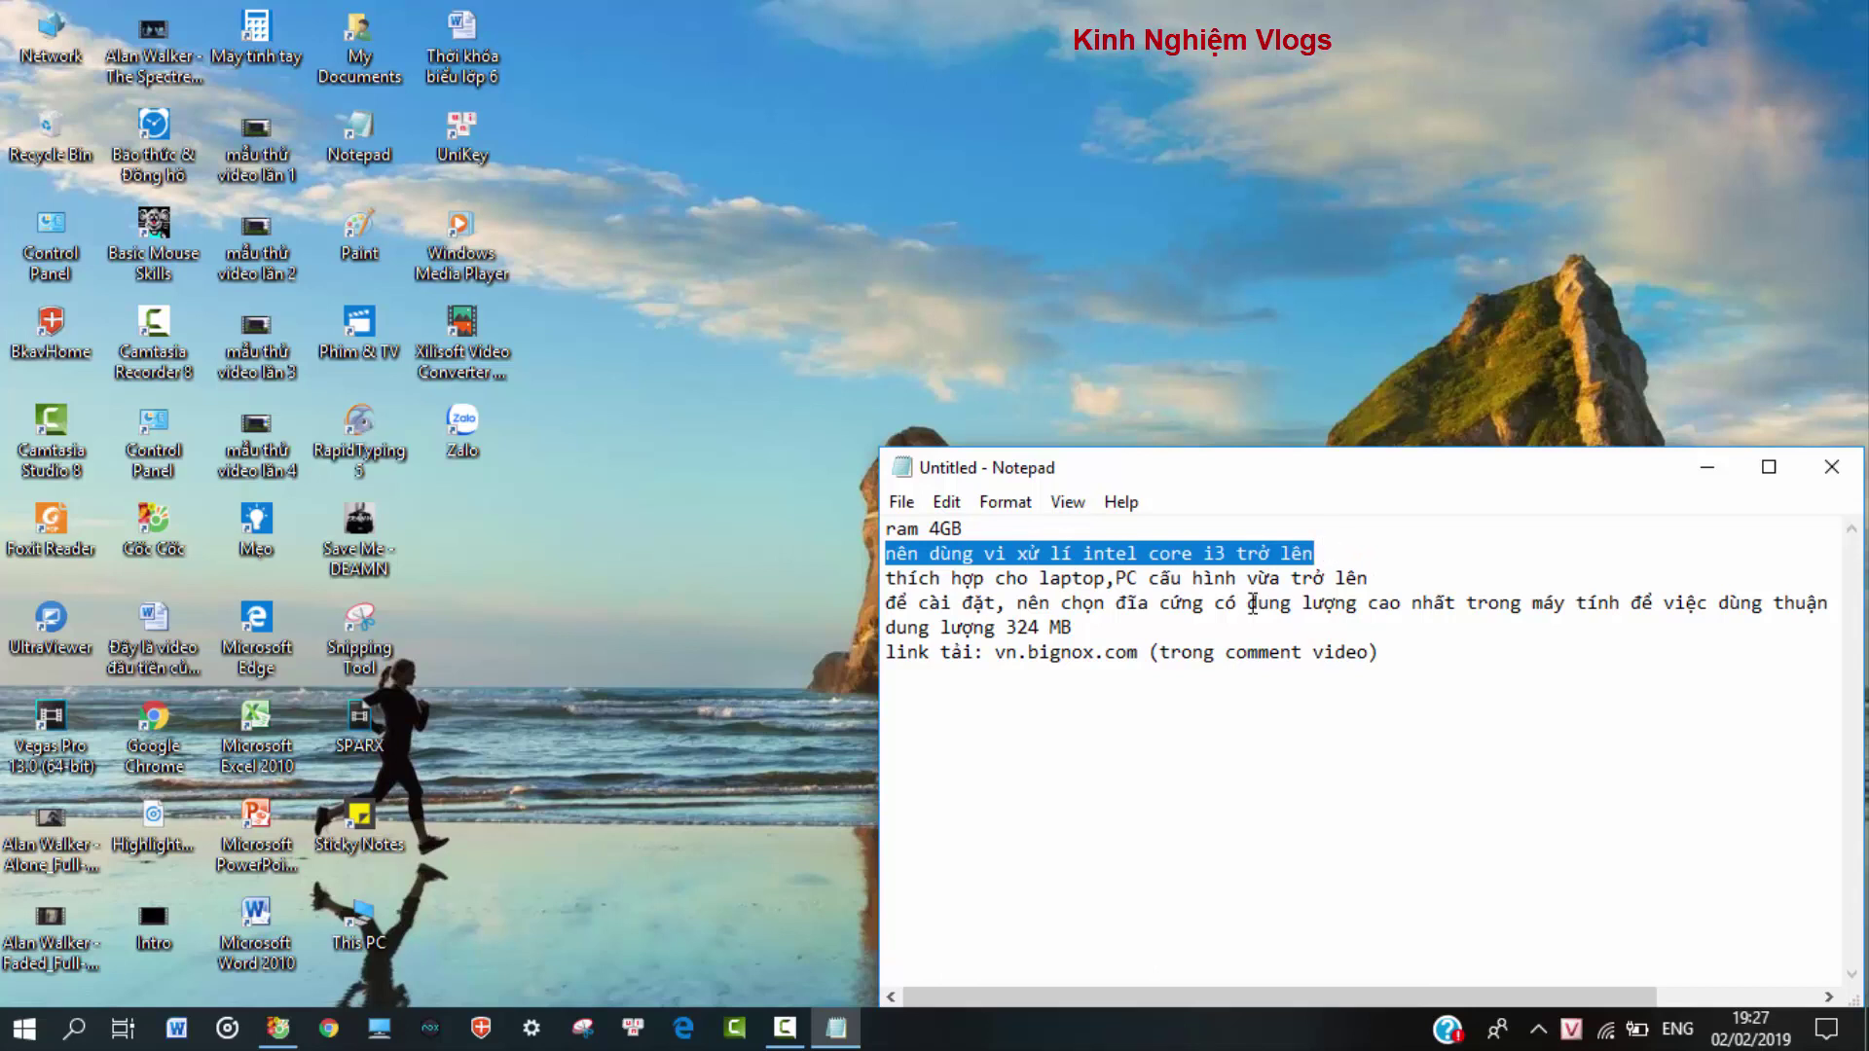
{"action": "left_click_drag", "start_coordinate": [894, 604], "coordinate": [1807, 604]}
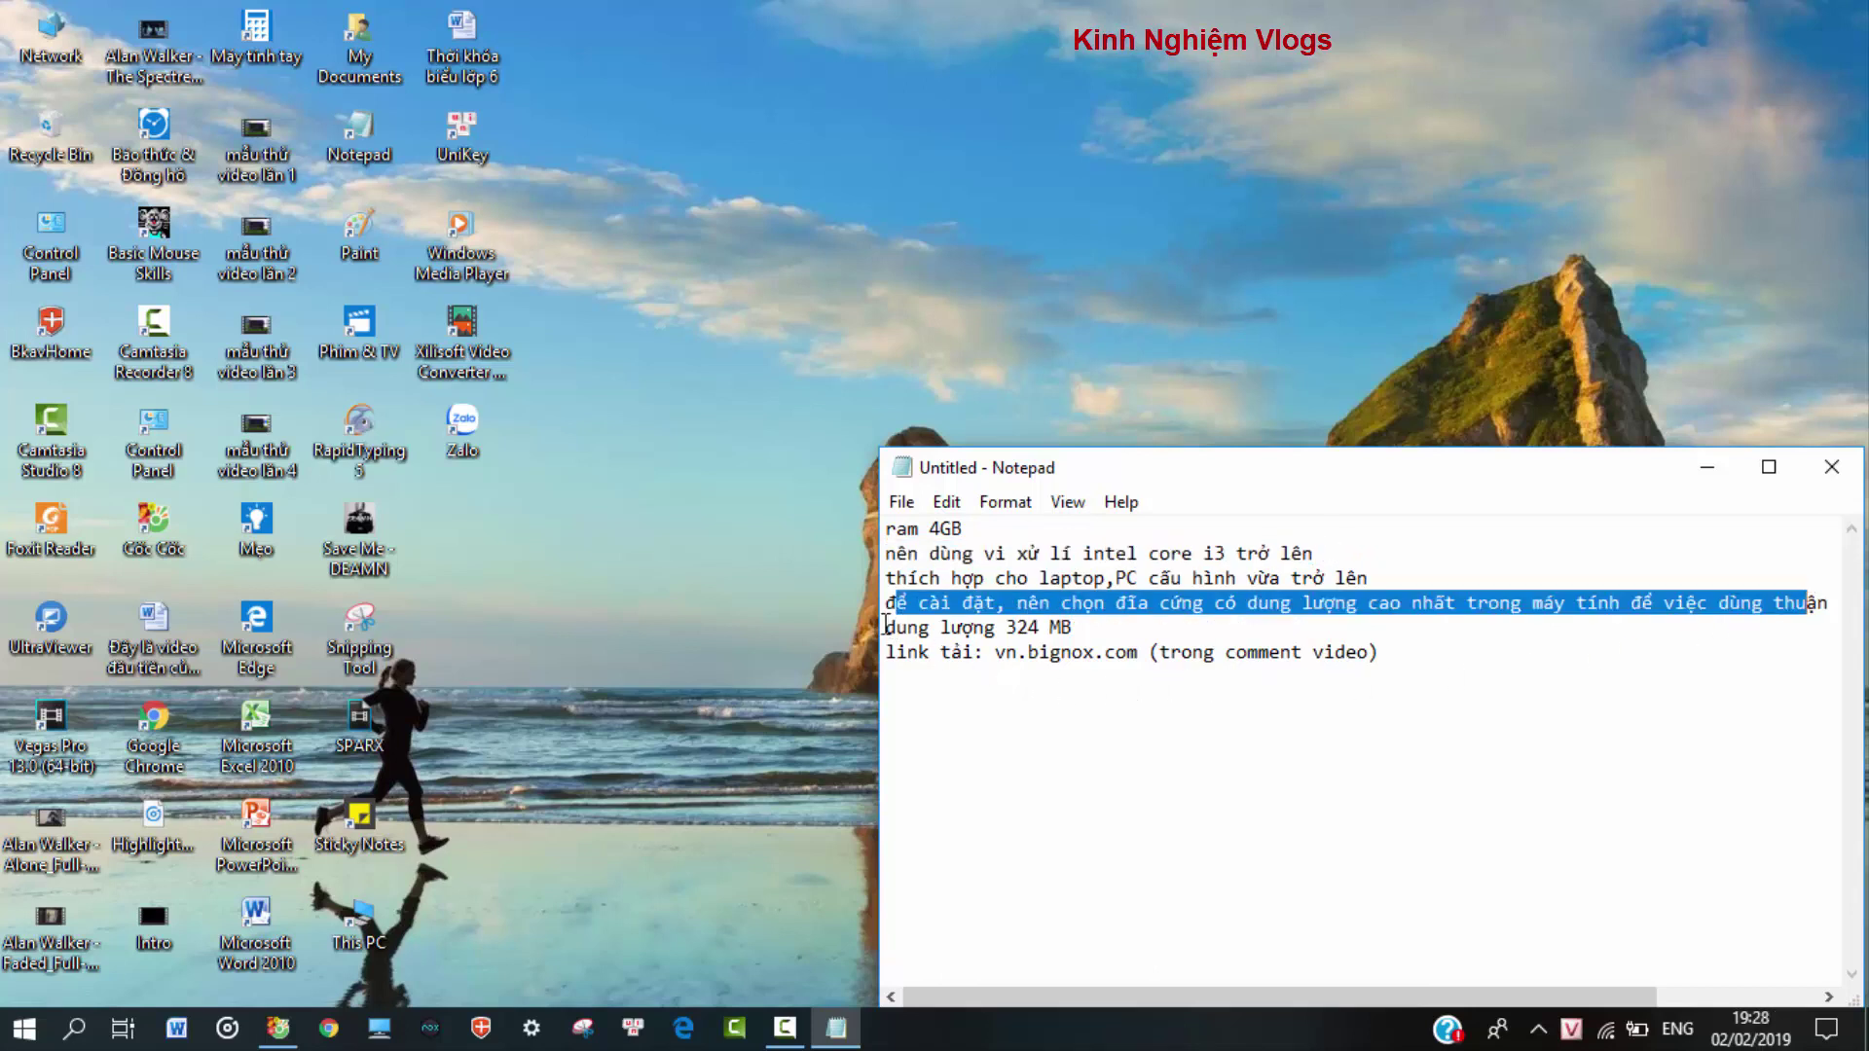
{"action": "left_click_drag", "start_coordinate": [886, 628], "coordinate": [1095, 630]}
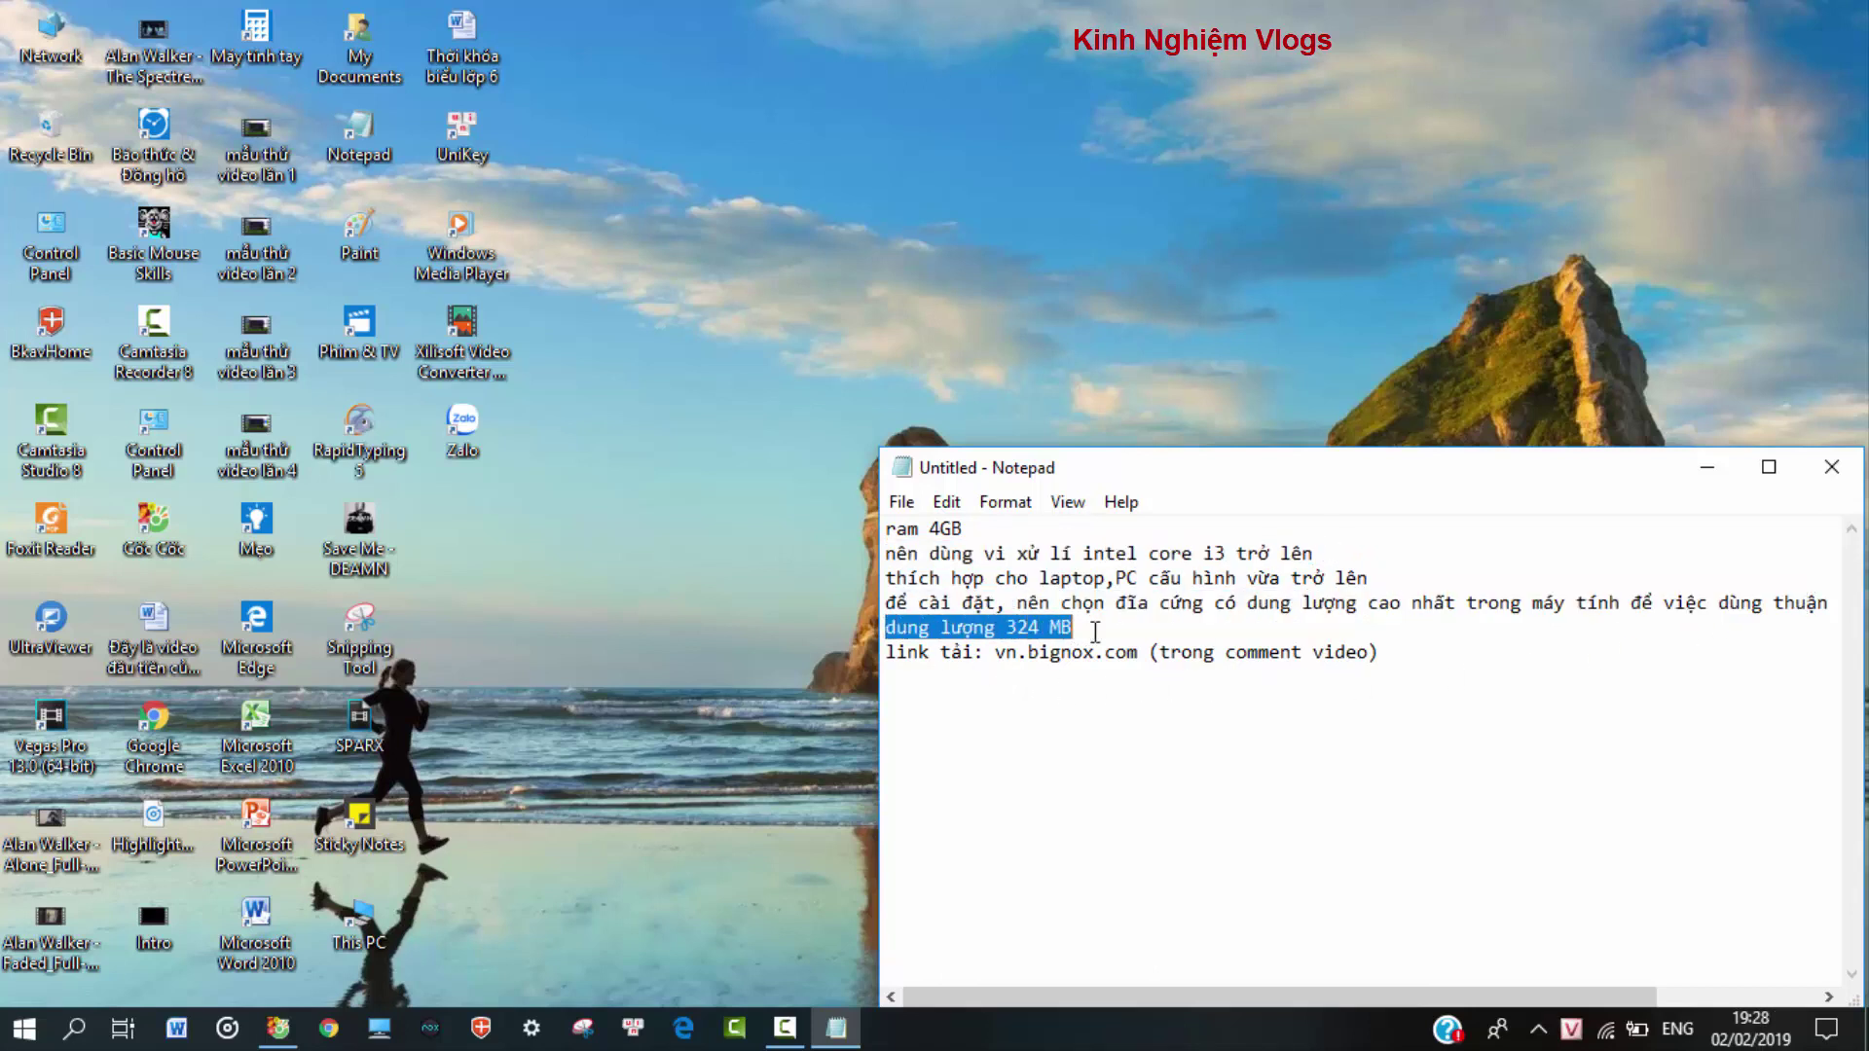
{"action": "left_click", "coordinate": [1707, 468]}
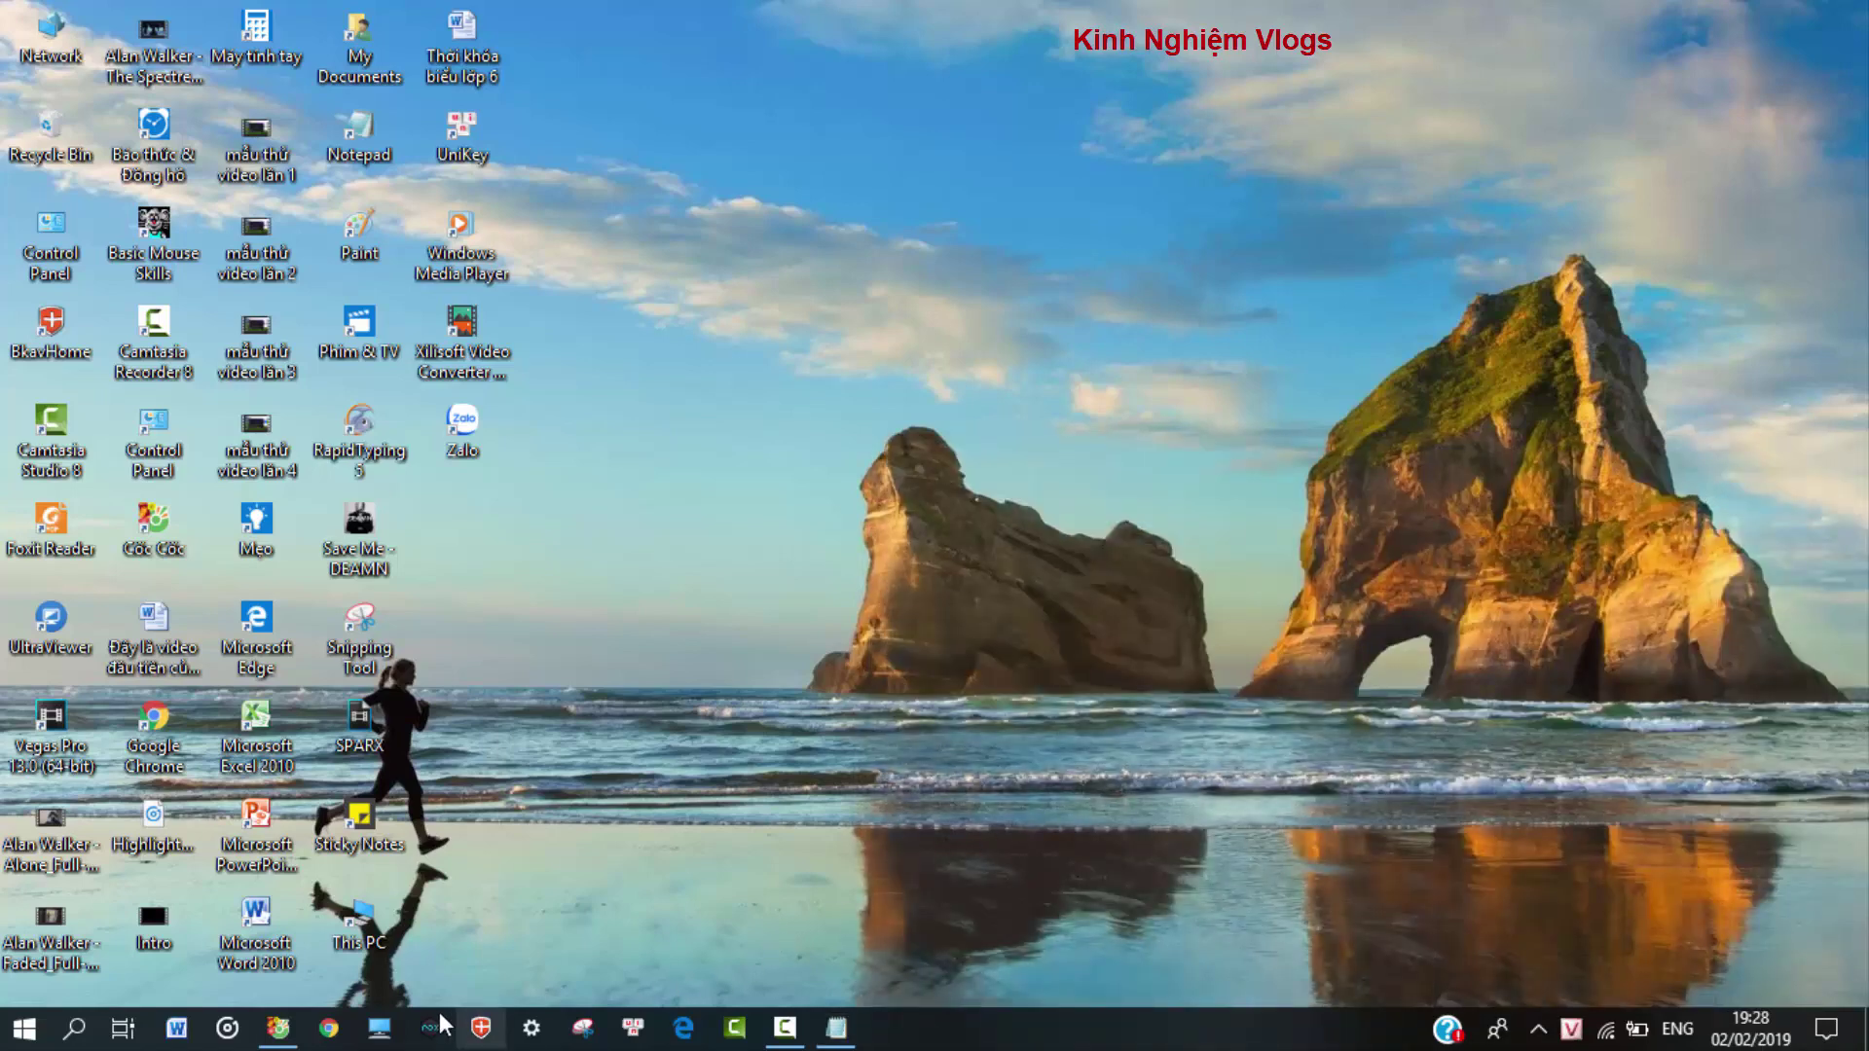
Step: Run noxplayer_6260 from This PC > Downloads as administrator, then close File Explorer
{"action": "left_click", "coordinate": [387, 1030]}
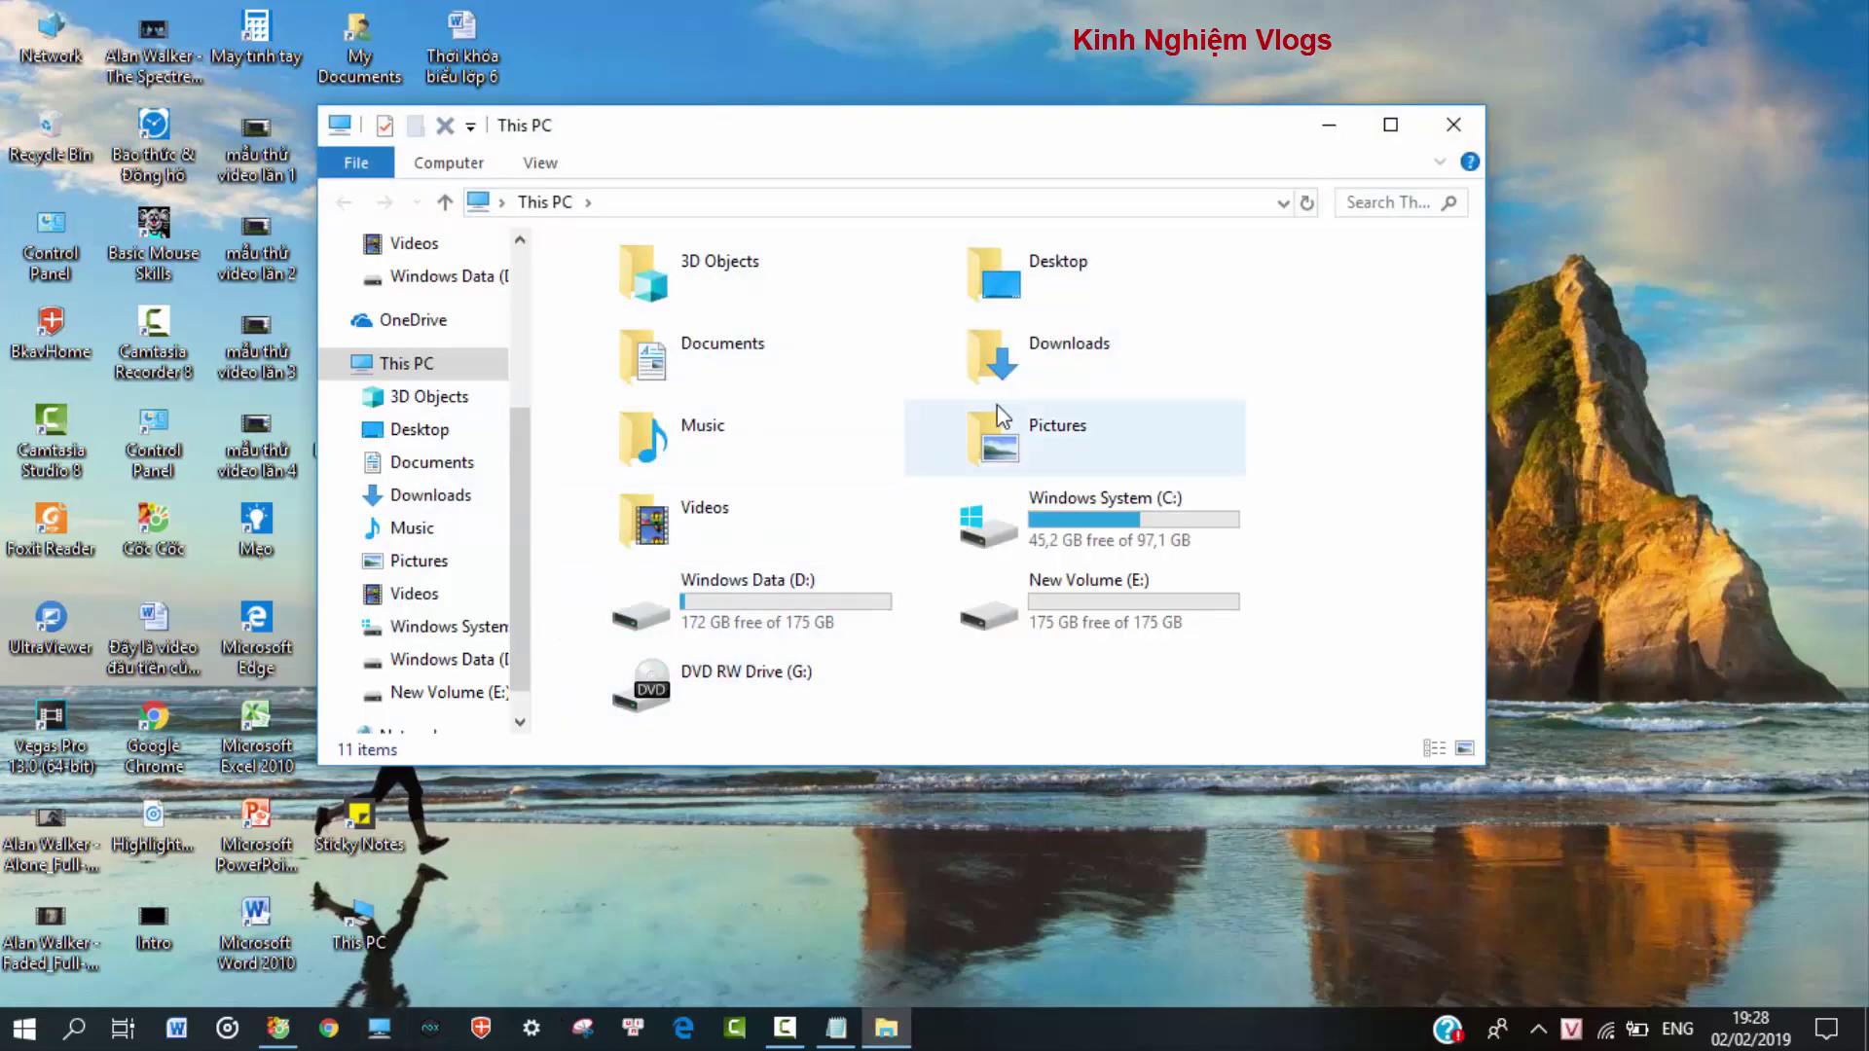
{"action": "double_click", "coordinate": [1024, 365]}
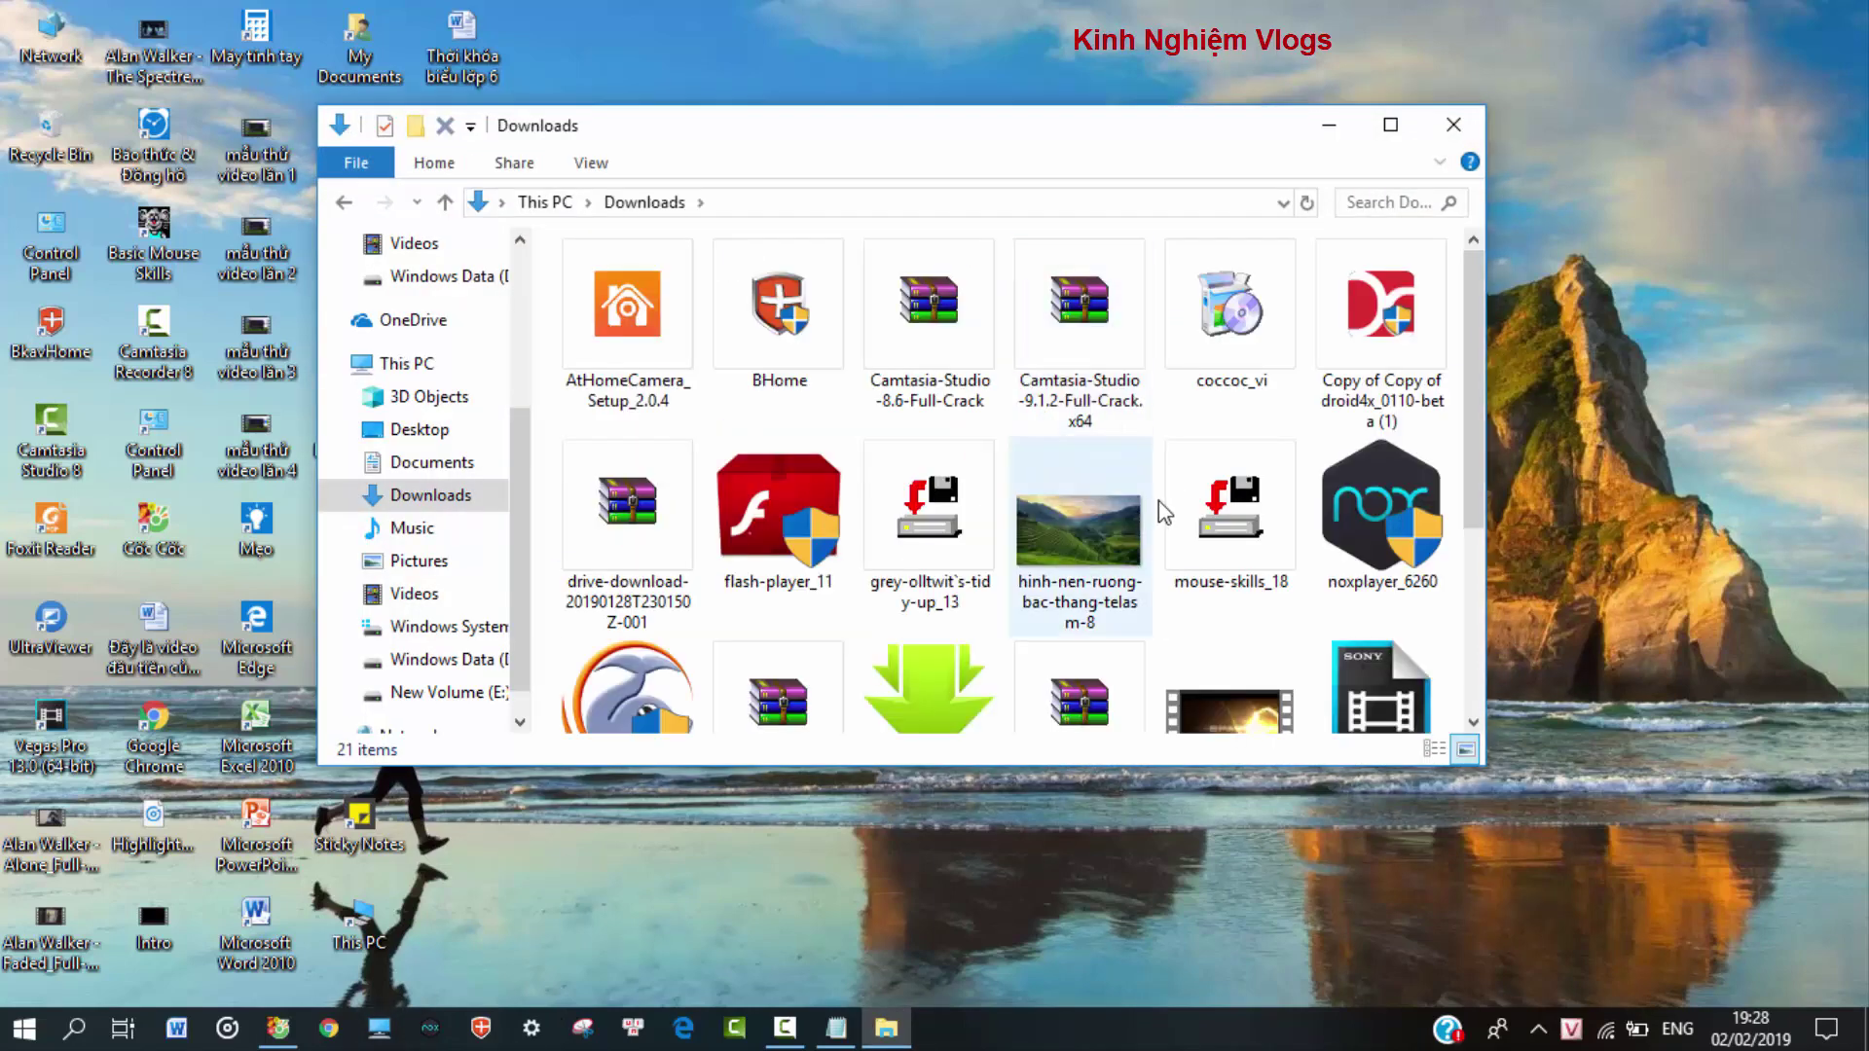
{"action": "scroll", "coordinate": [1351, 297], "scroll_direction": "down", "scroll_amount": 3}
{"action": "scroll", "coordinate": [1358, 292], "scroll_direction": "up", "scroll_amount": 3}
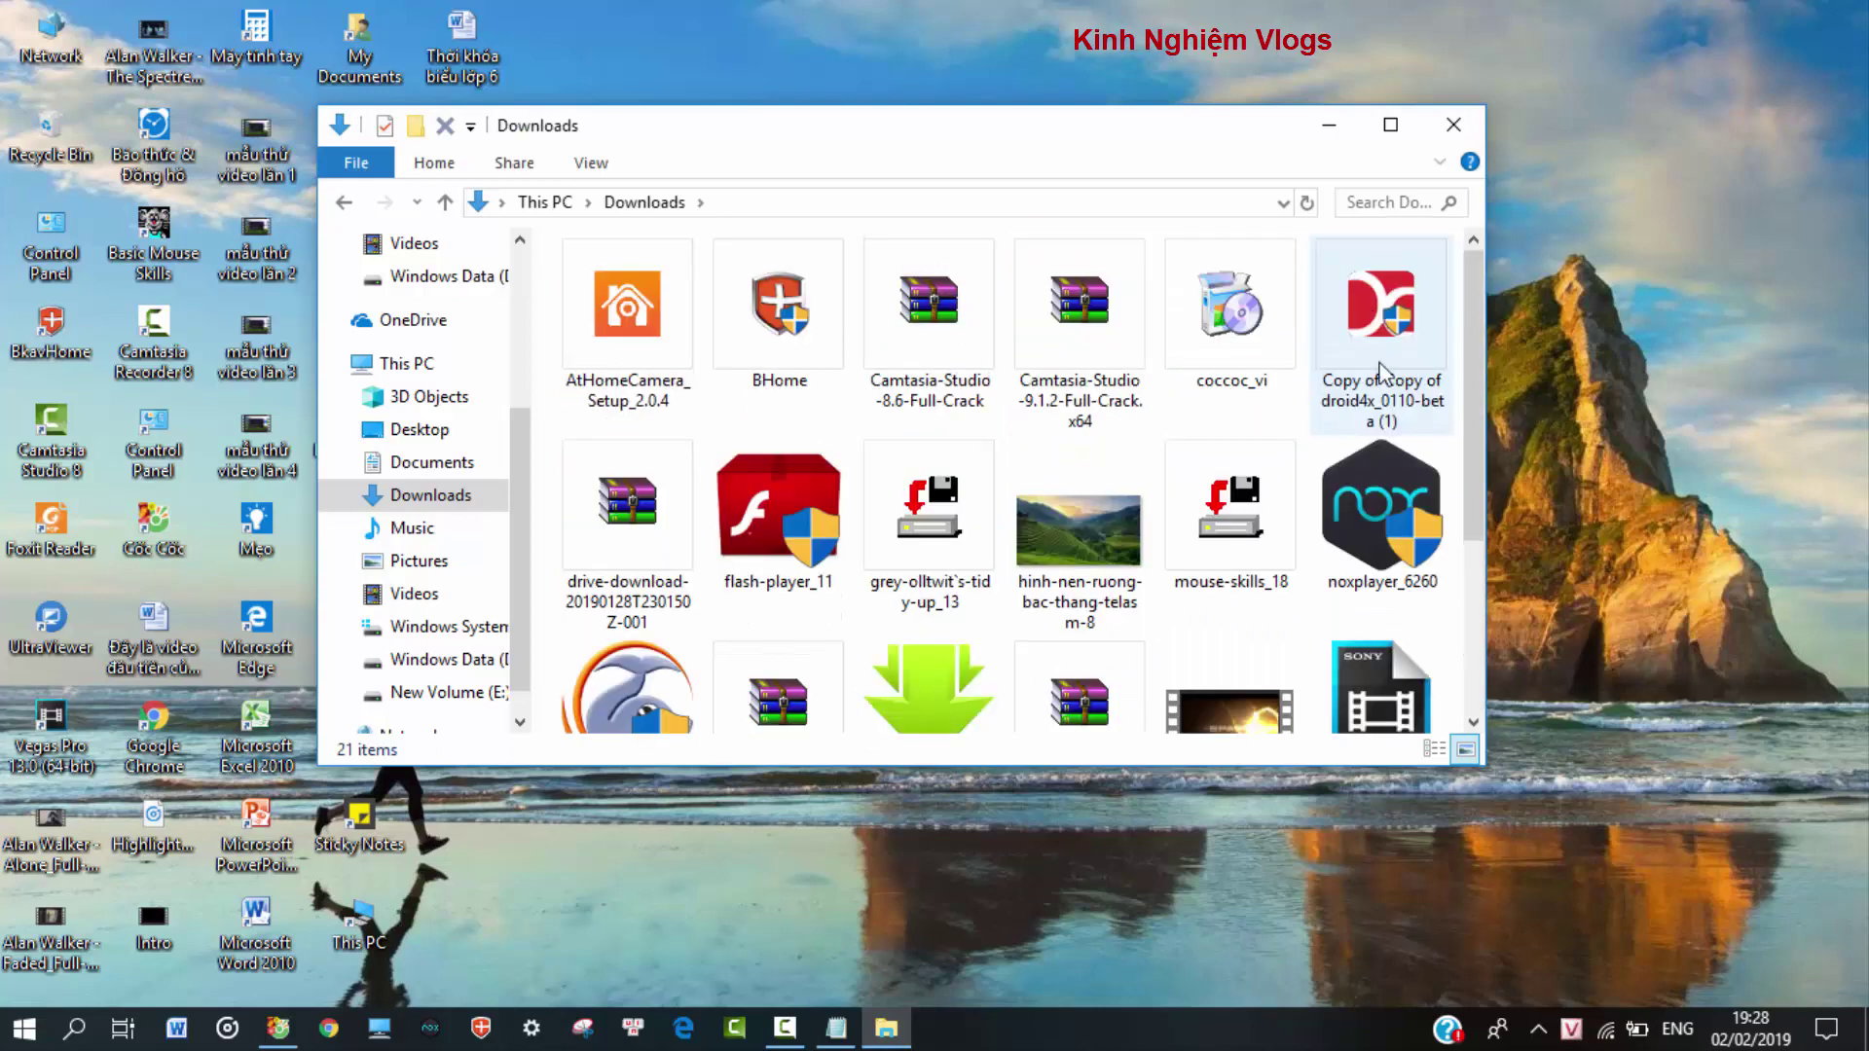
{"action": "left_click", "coordinate": [1375, 501]}
{"action": "right_click", "coordinate": [1375, 500]}
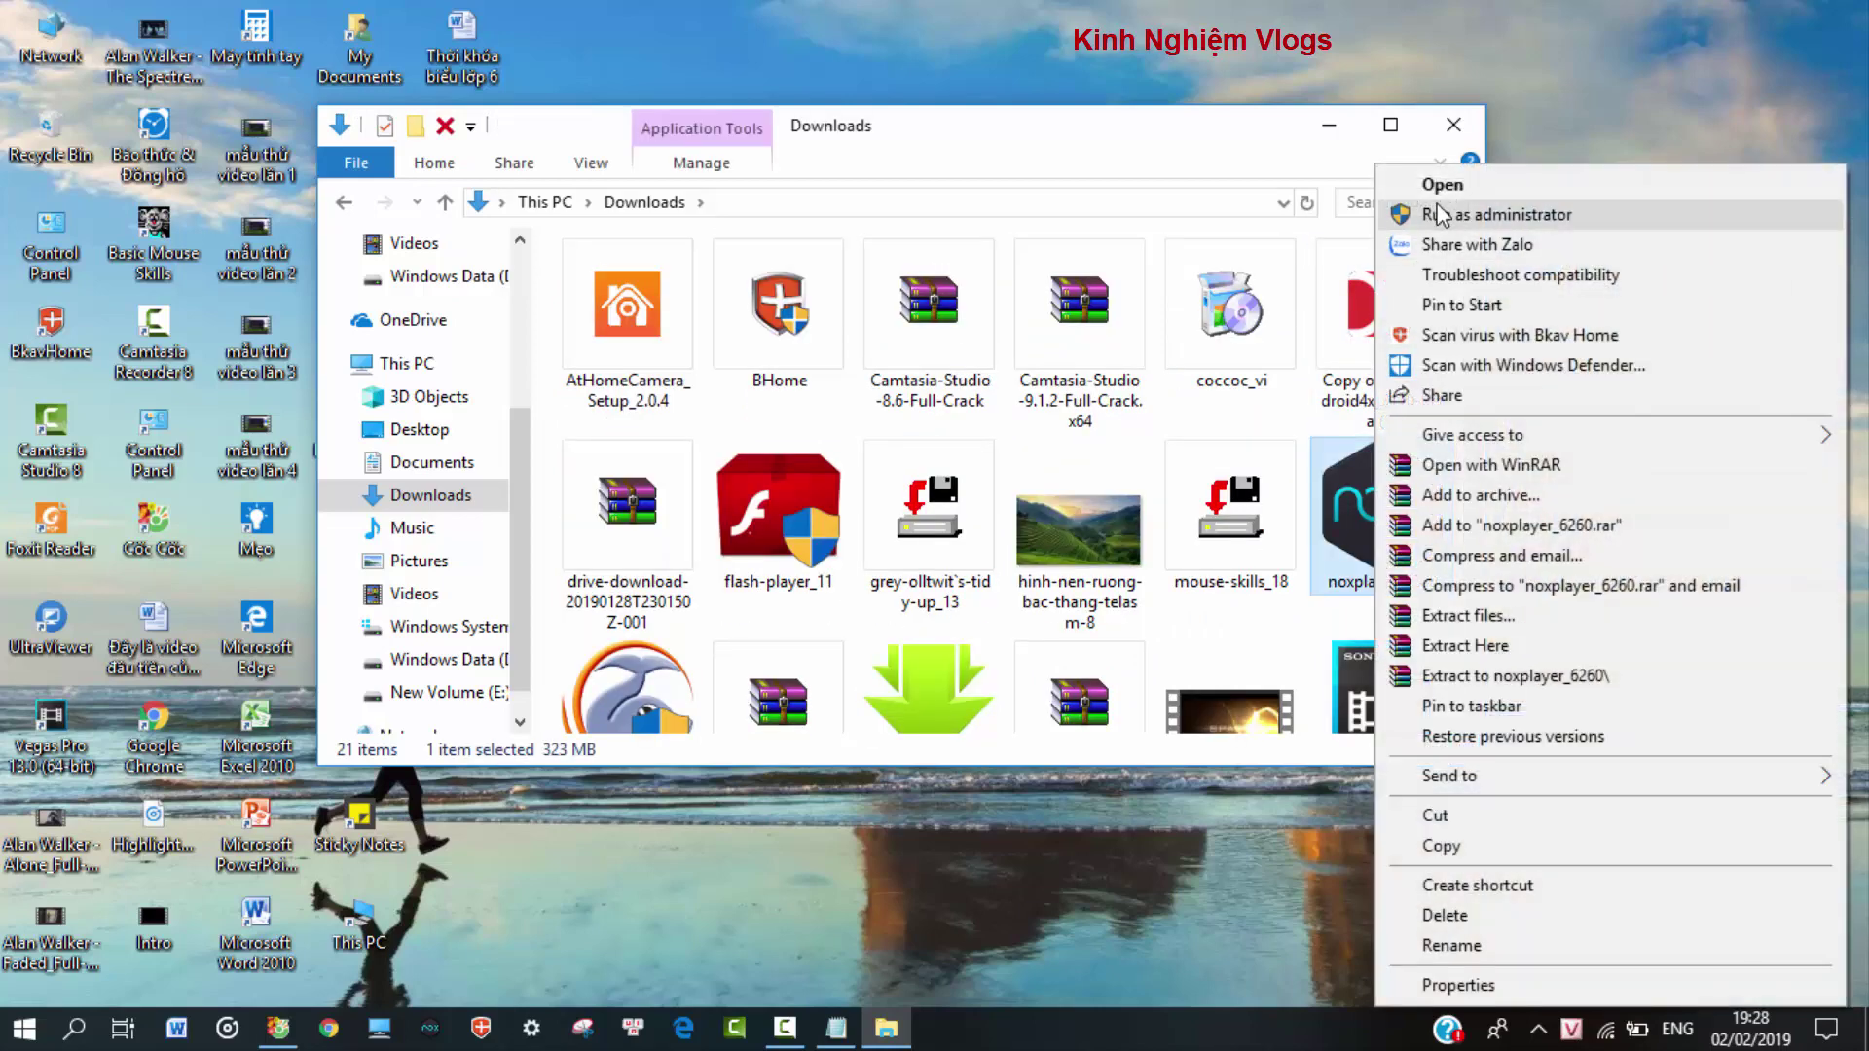
{"action": "left_click", "coordinate": [1516, 215]}
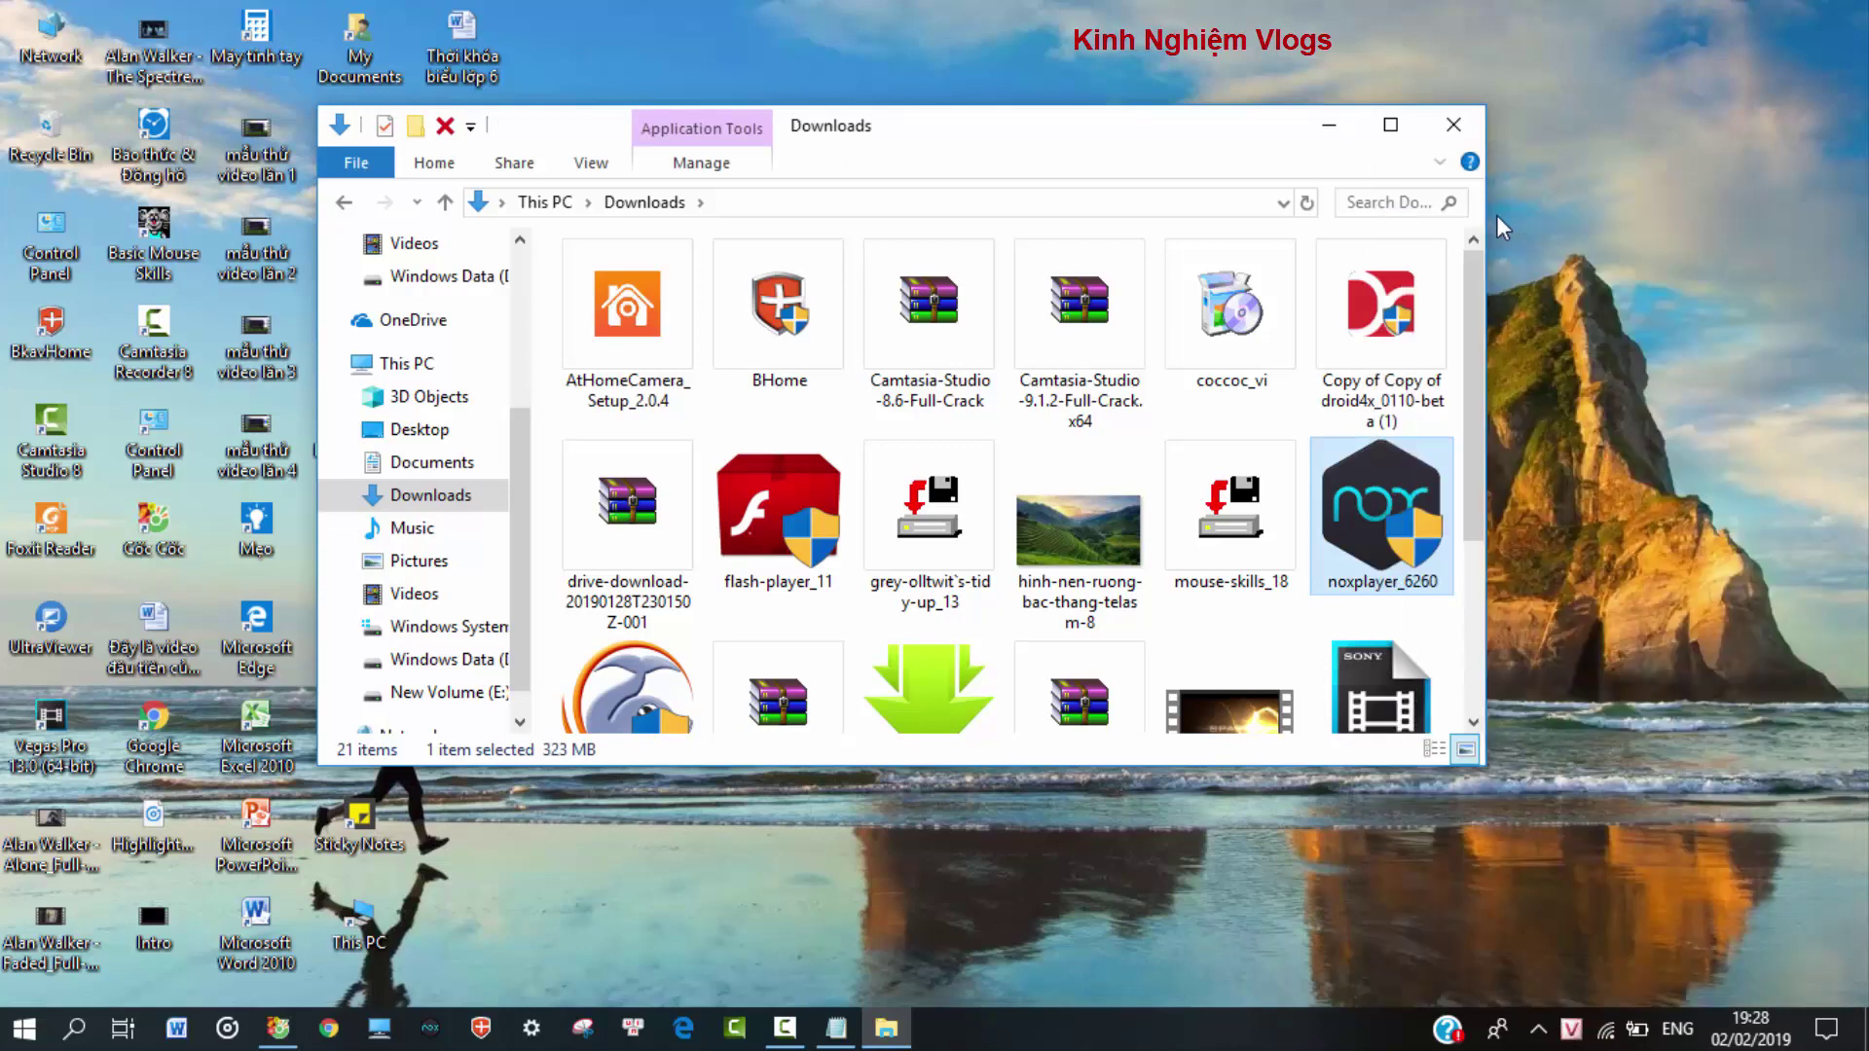
{"action": "left_click", "coordinate": [1460, 129]}
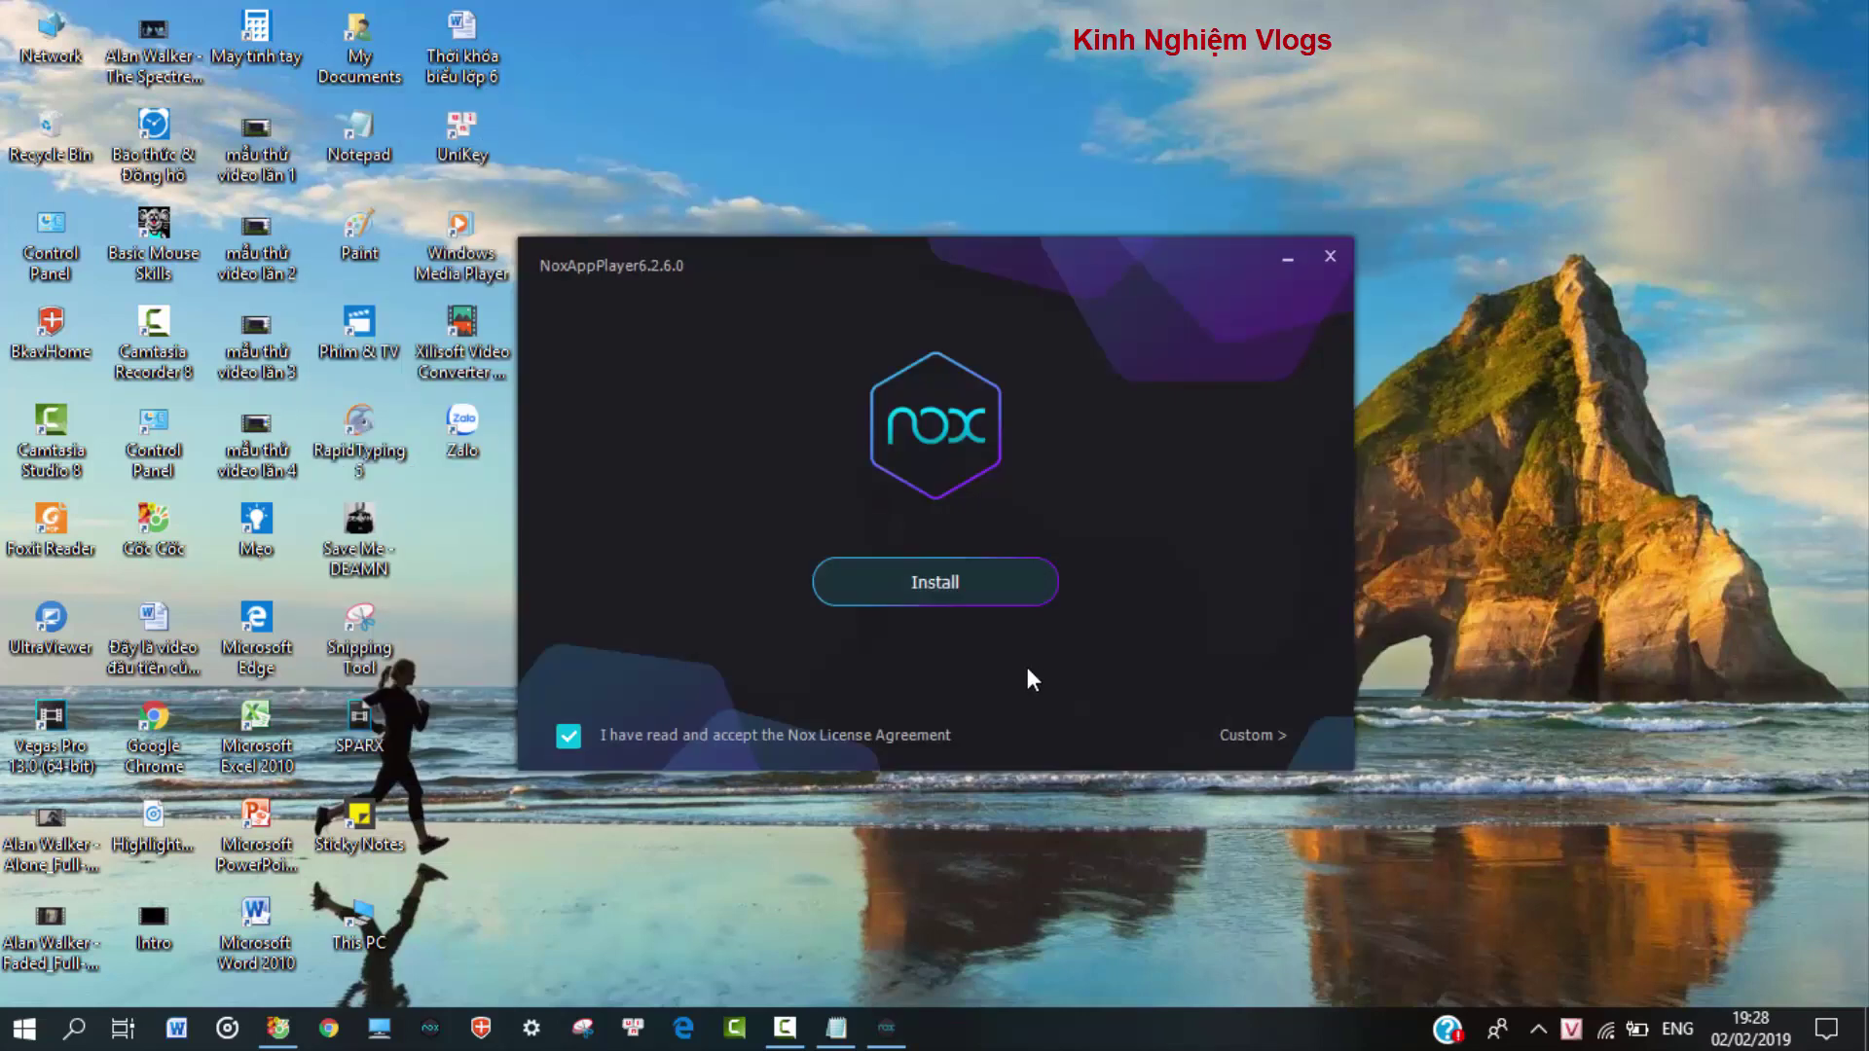
Step: Install NoxAppPlayer 6.2.6.0 and start NoxPlayer once installation finishes
{"action": "left_click", "coordinate": [921, 593]}
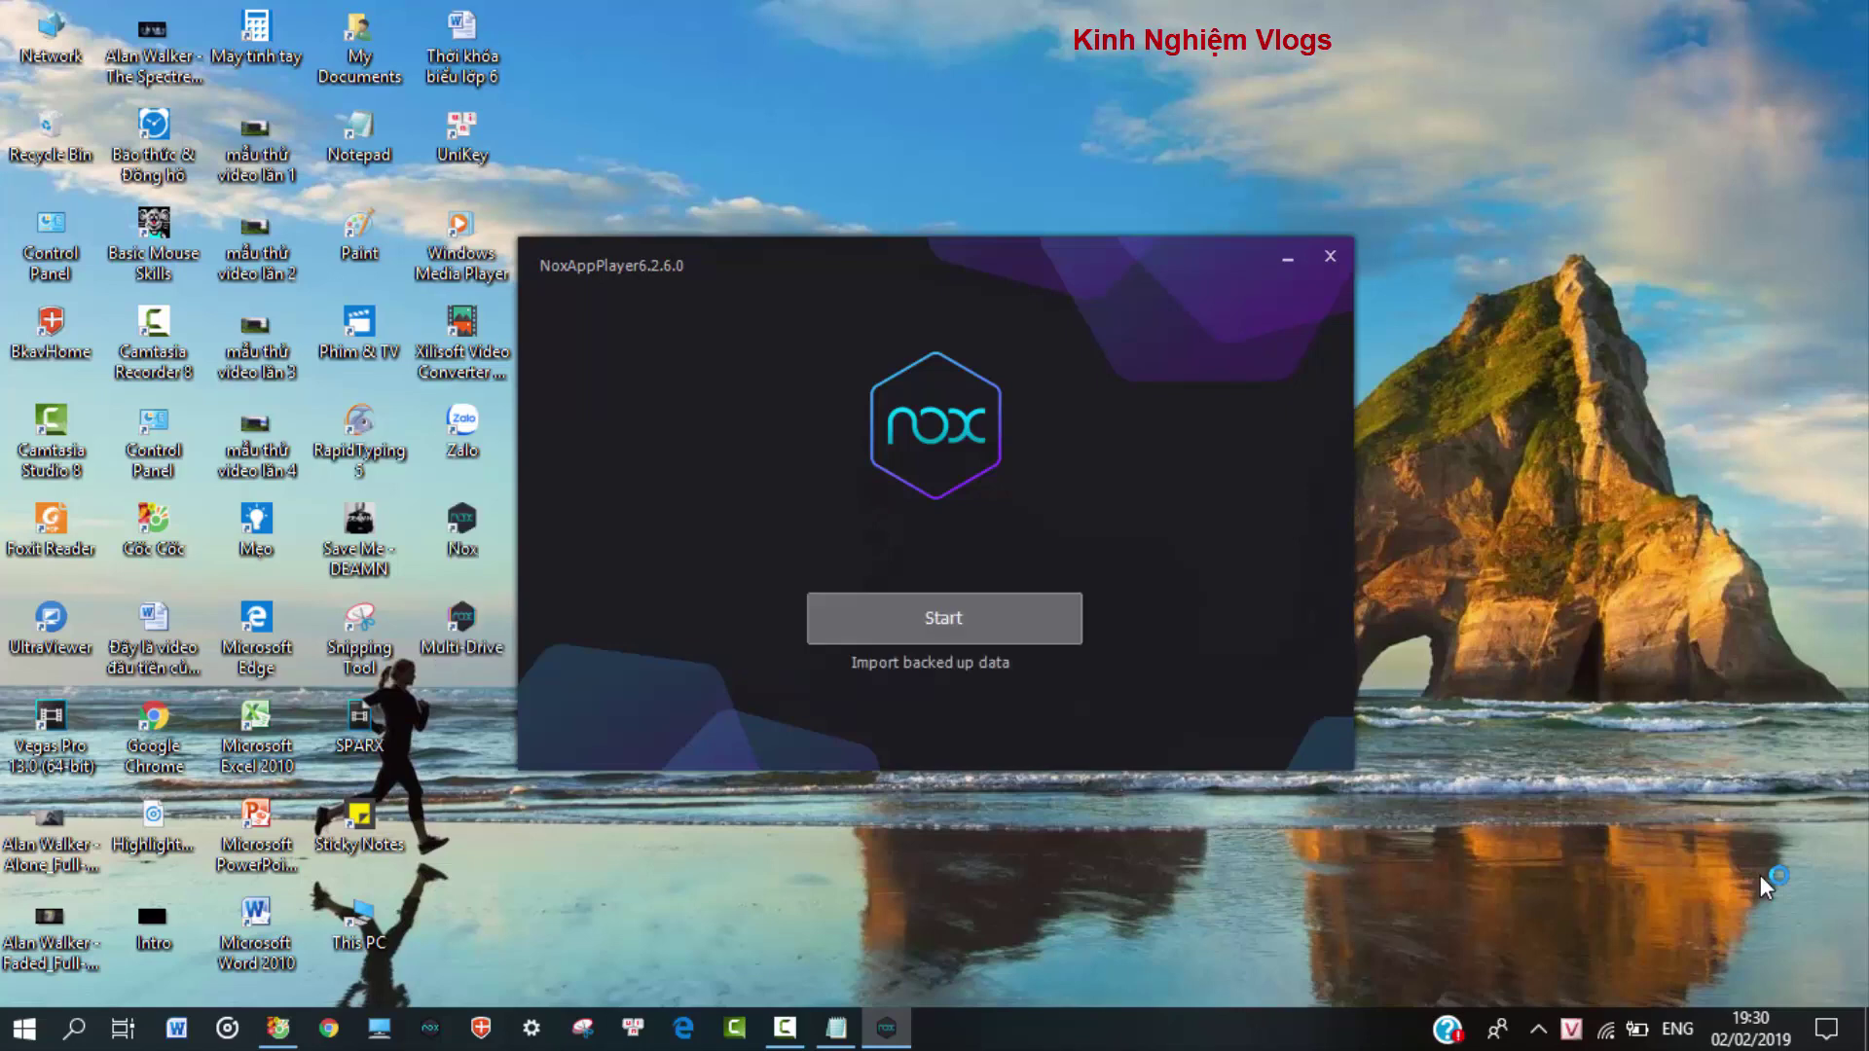
{"action": "left_click", "coordinate": [784, 1027]}
{"action": "left_click", "coordinate": [1809, 825]}
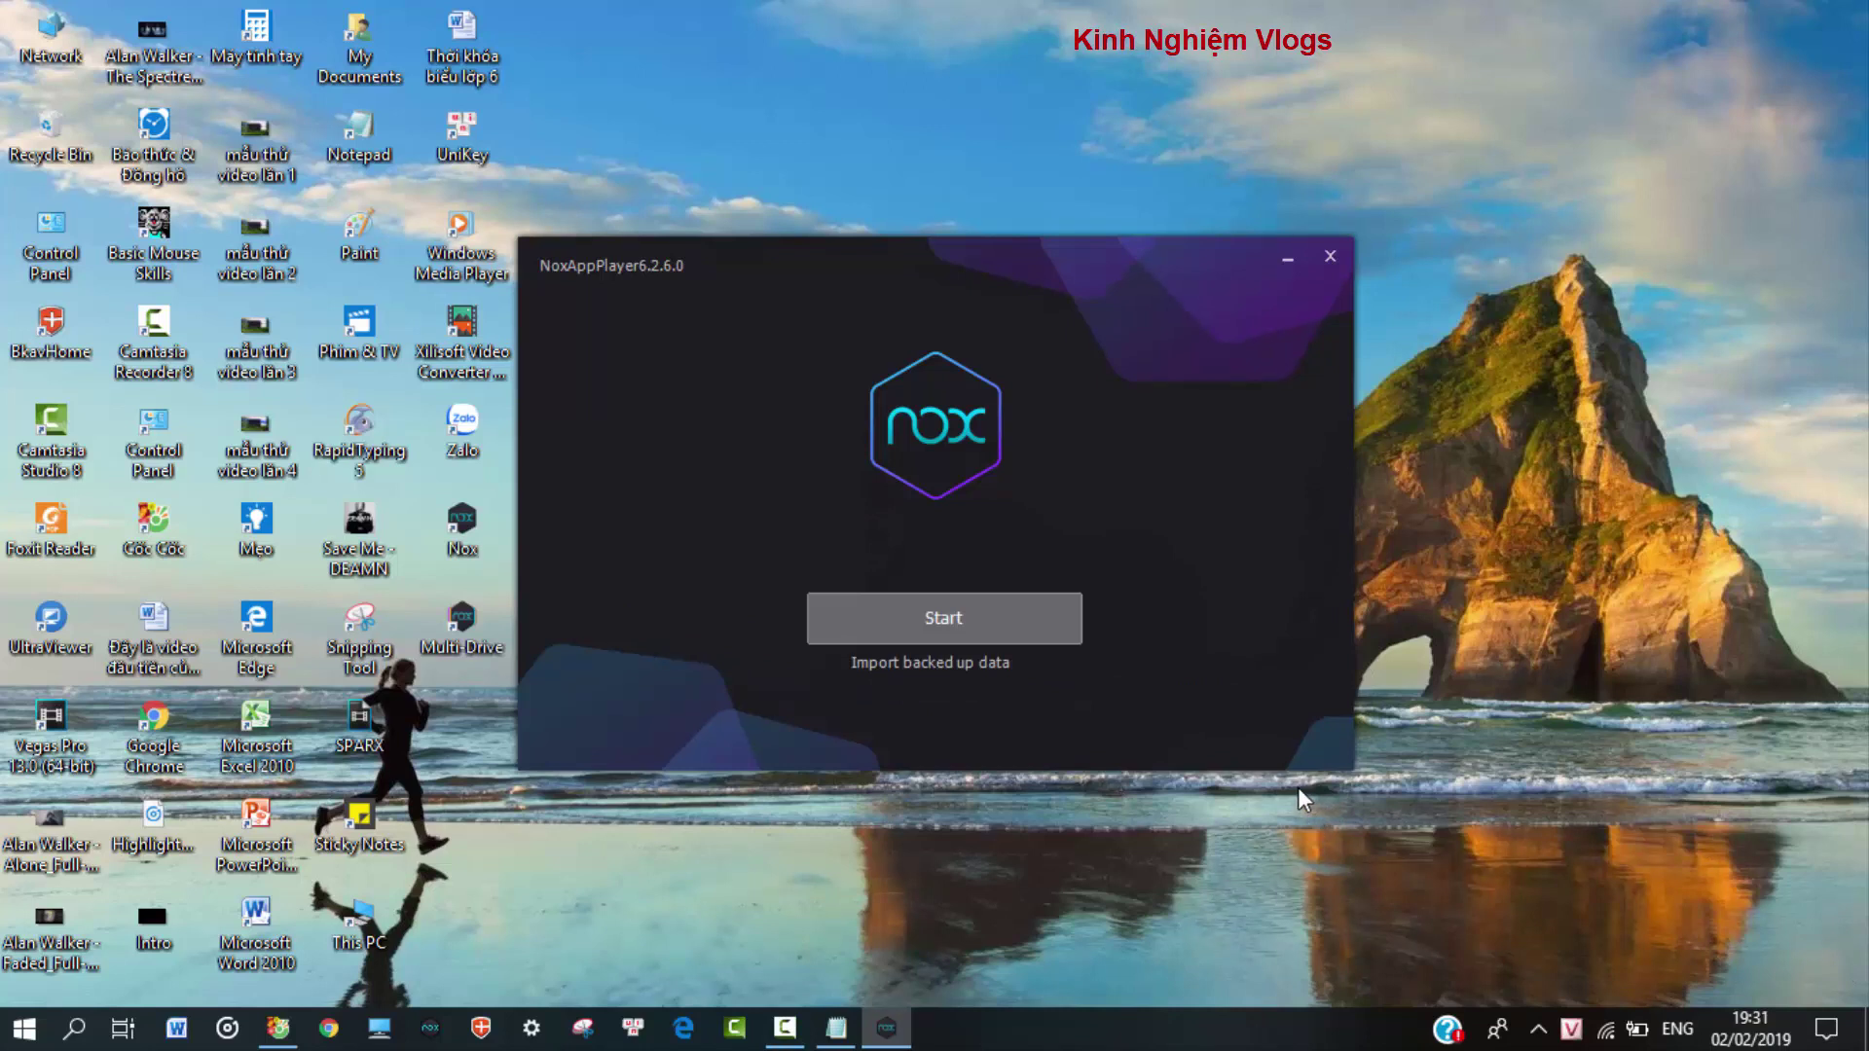
{"action": "left_click", "coordinate": [958, 621]}
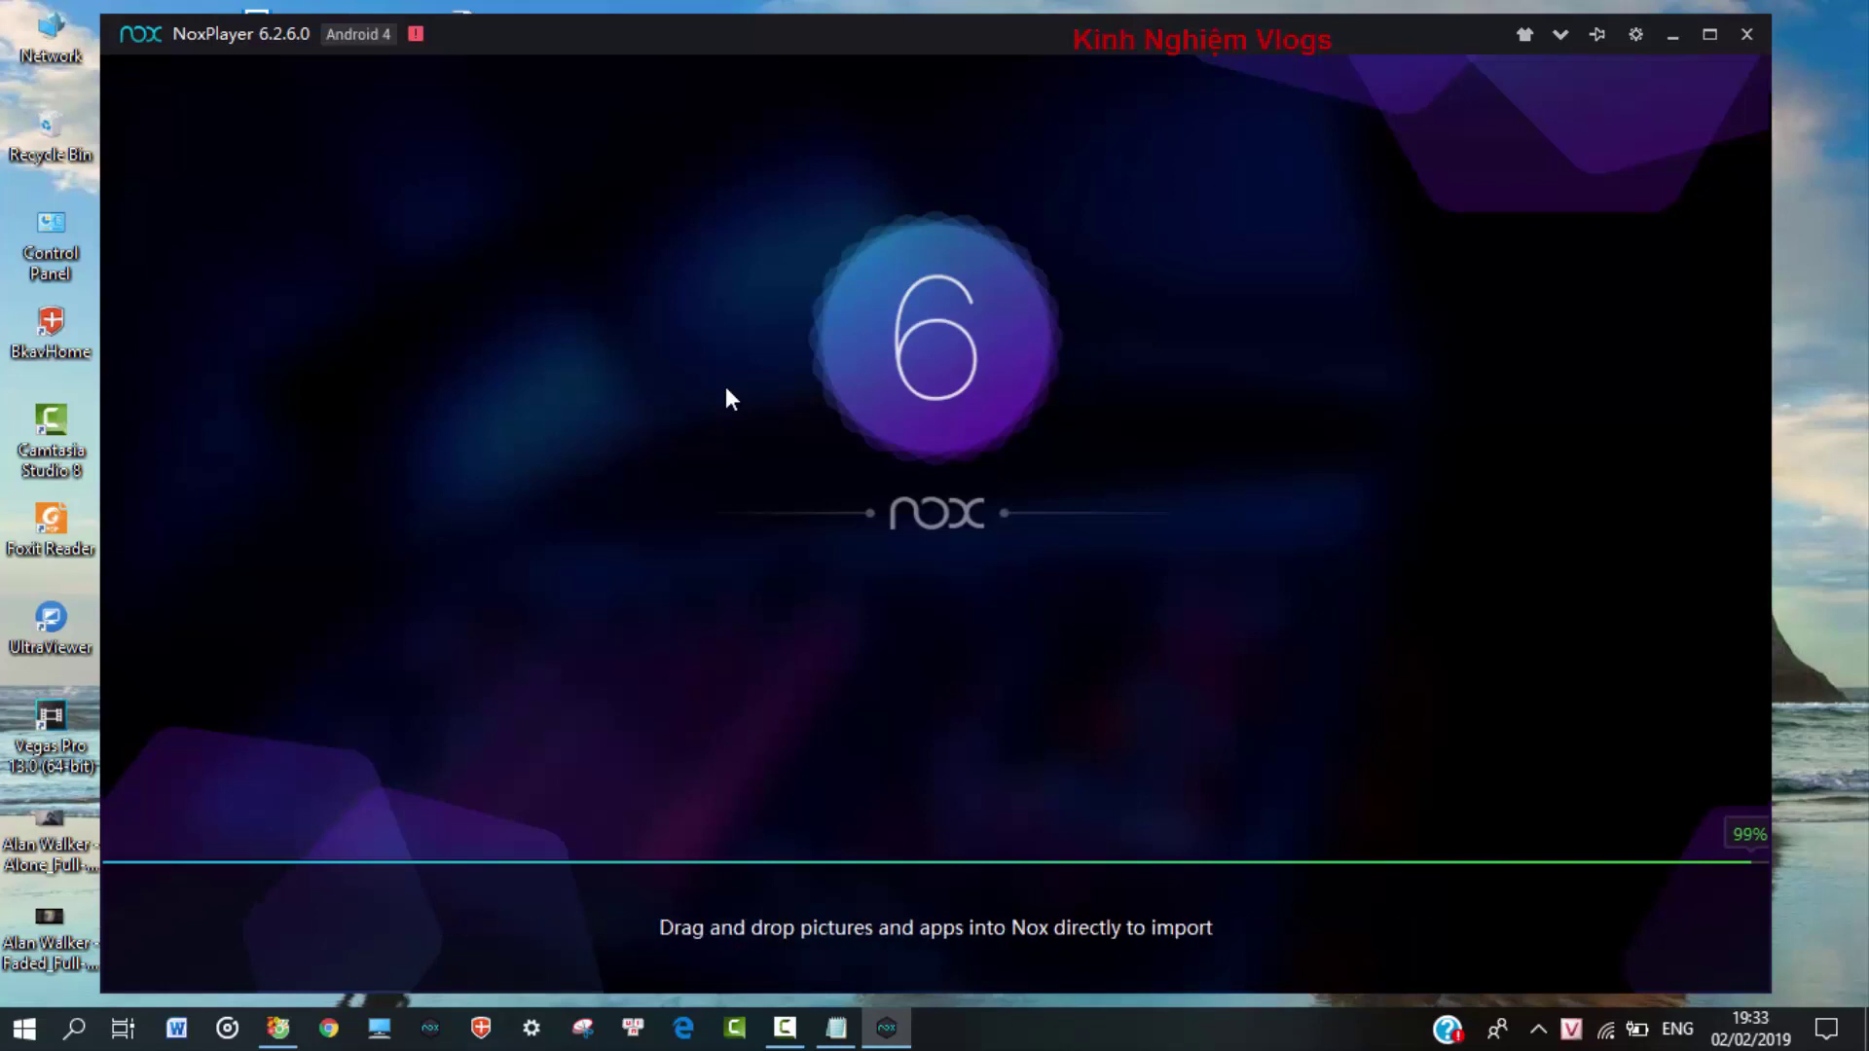
Step: Skip the NoxPlayer tutorial, dismiss the tutorials notice, and swipe between Android home pages
{"action": "left_click", "coordinate": [785, 1027]}
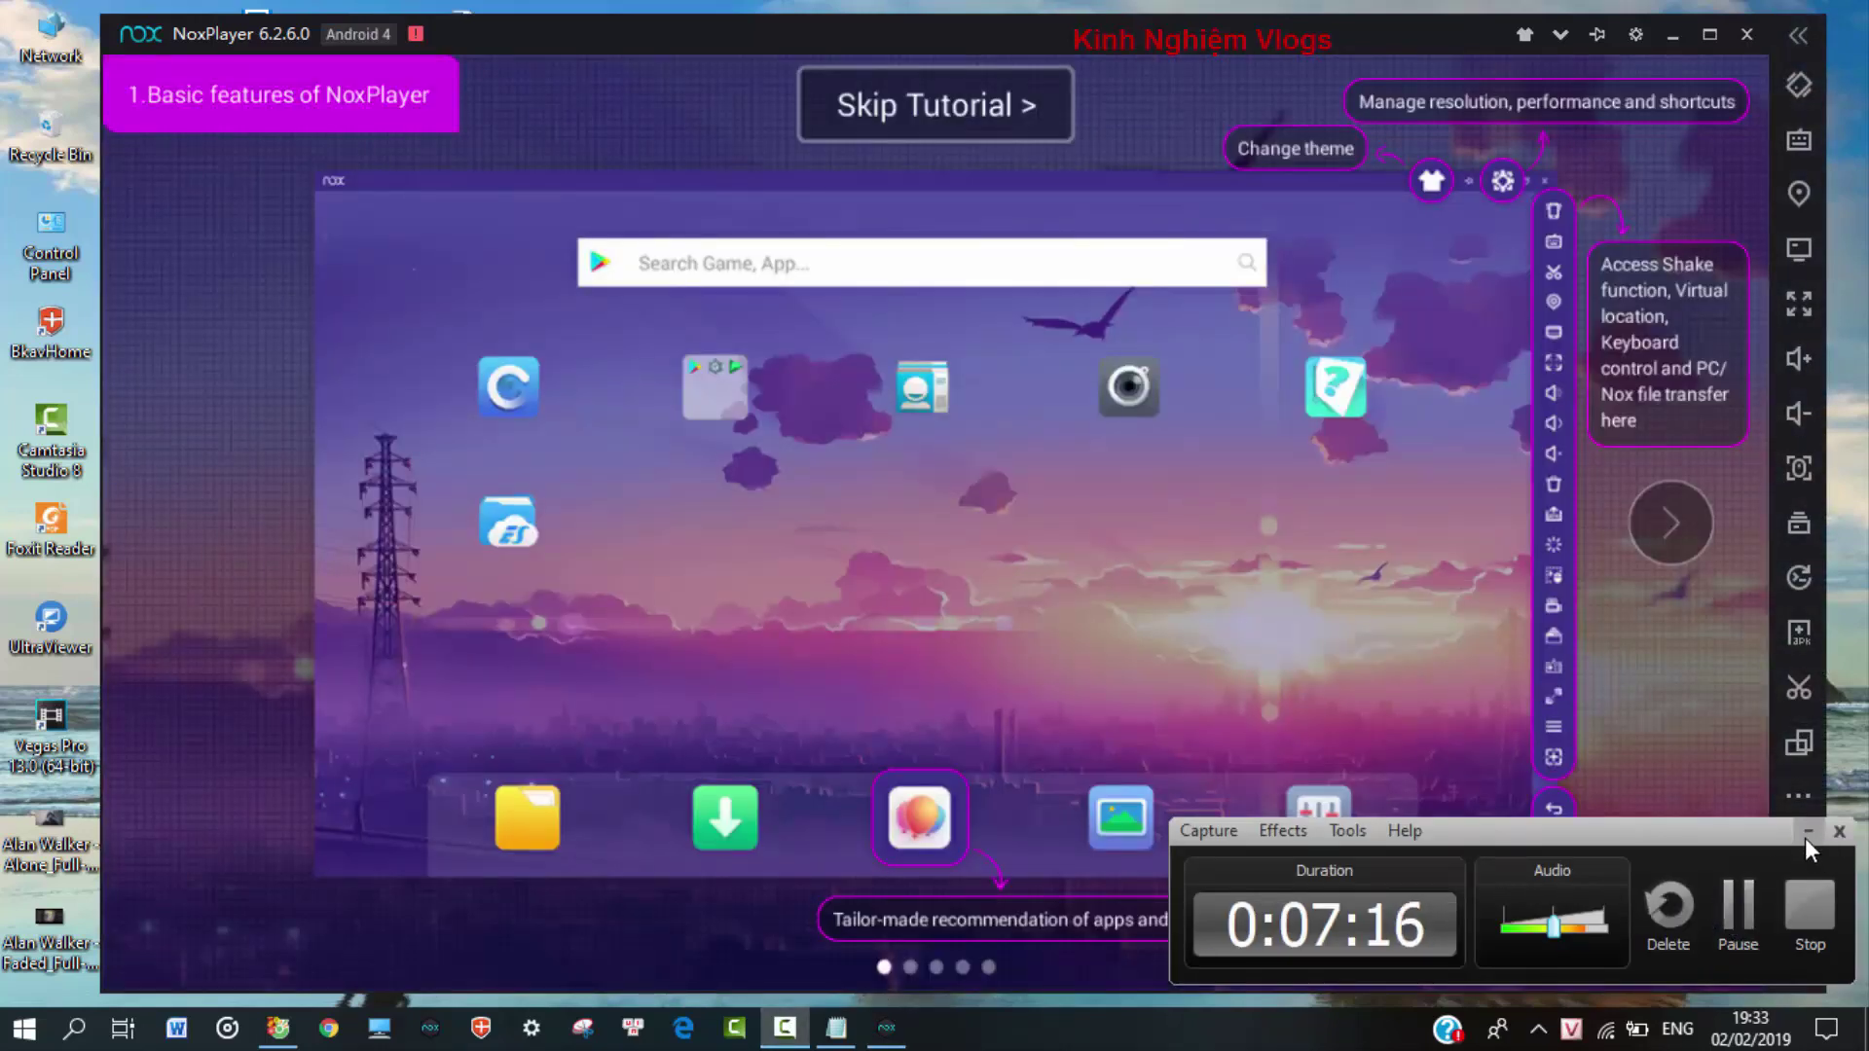
{"action": "left_click", "coordinate": [1739, 910]}
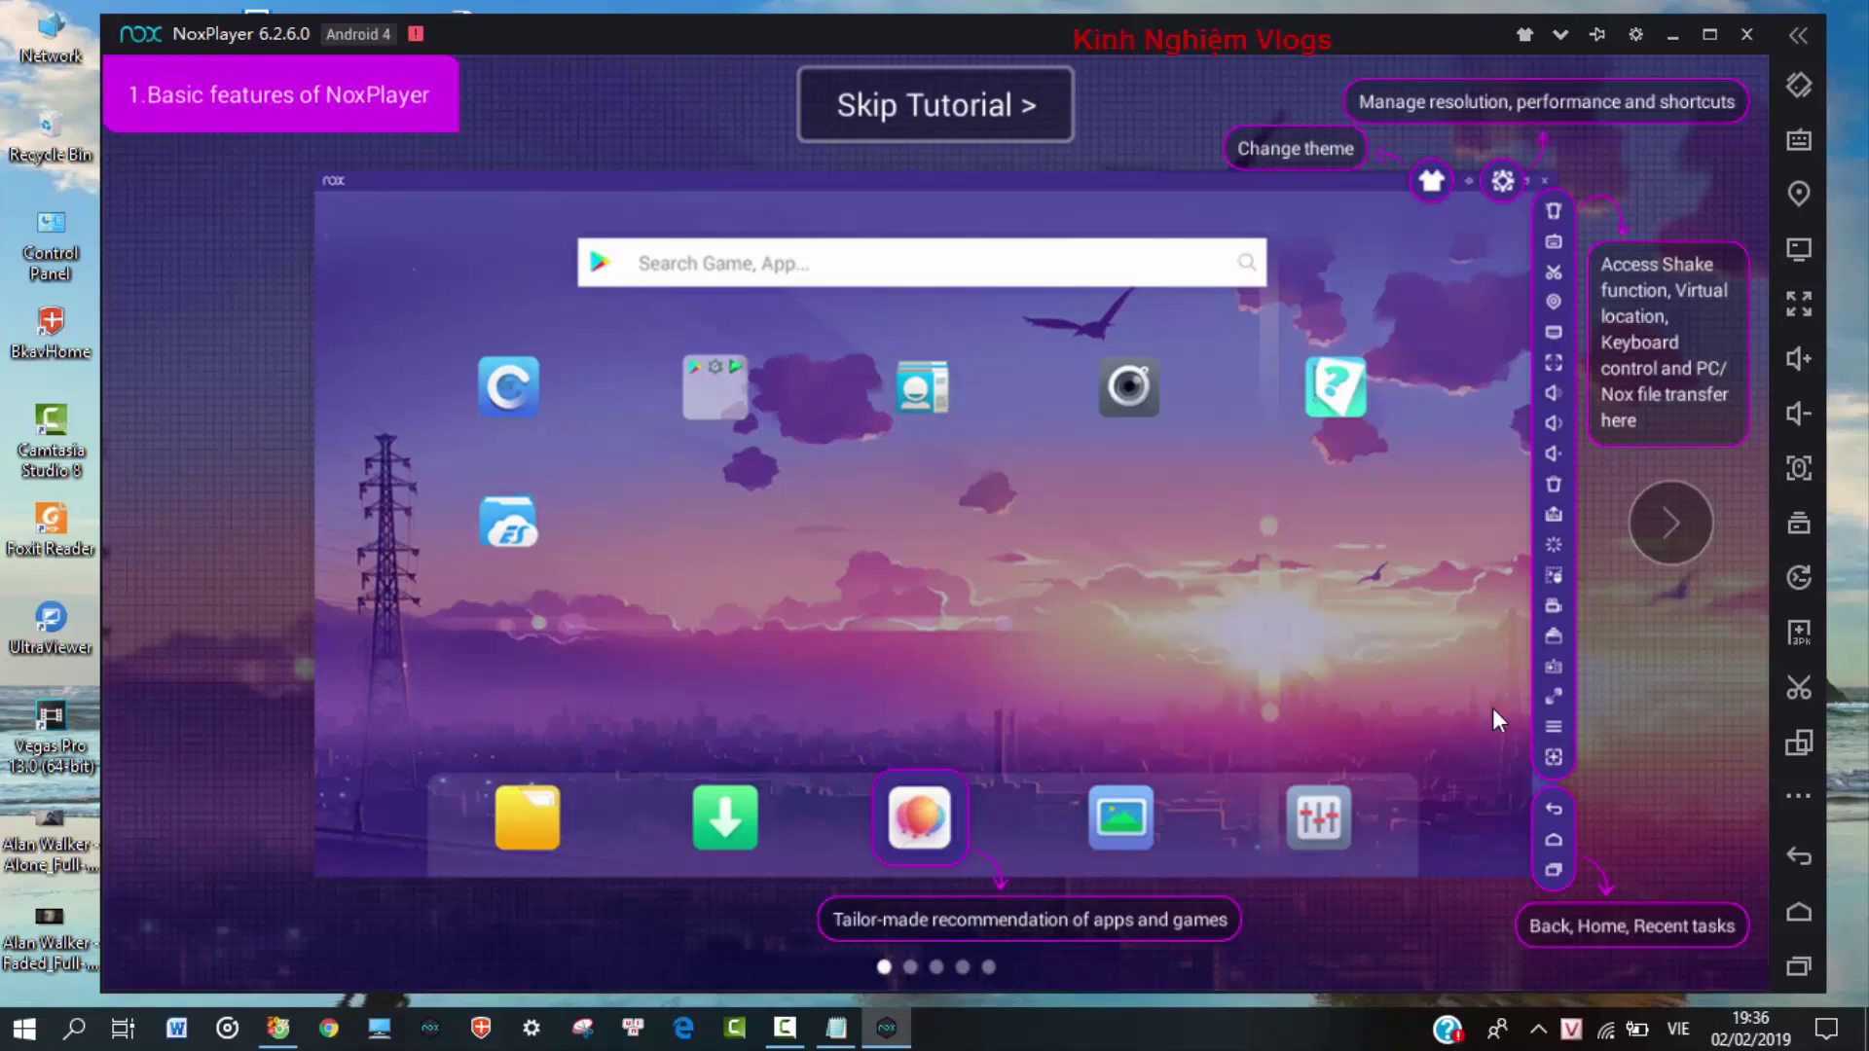
{"action": "left_click", "coordinate": [973, 124]}
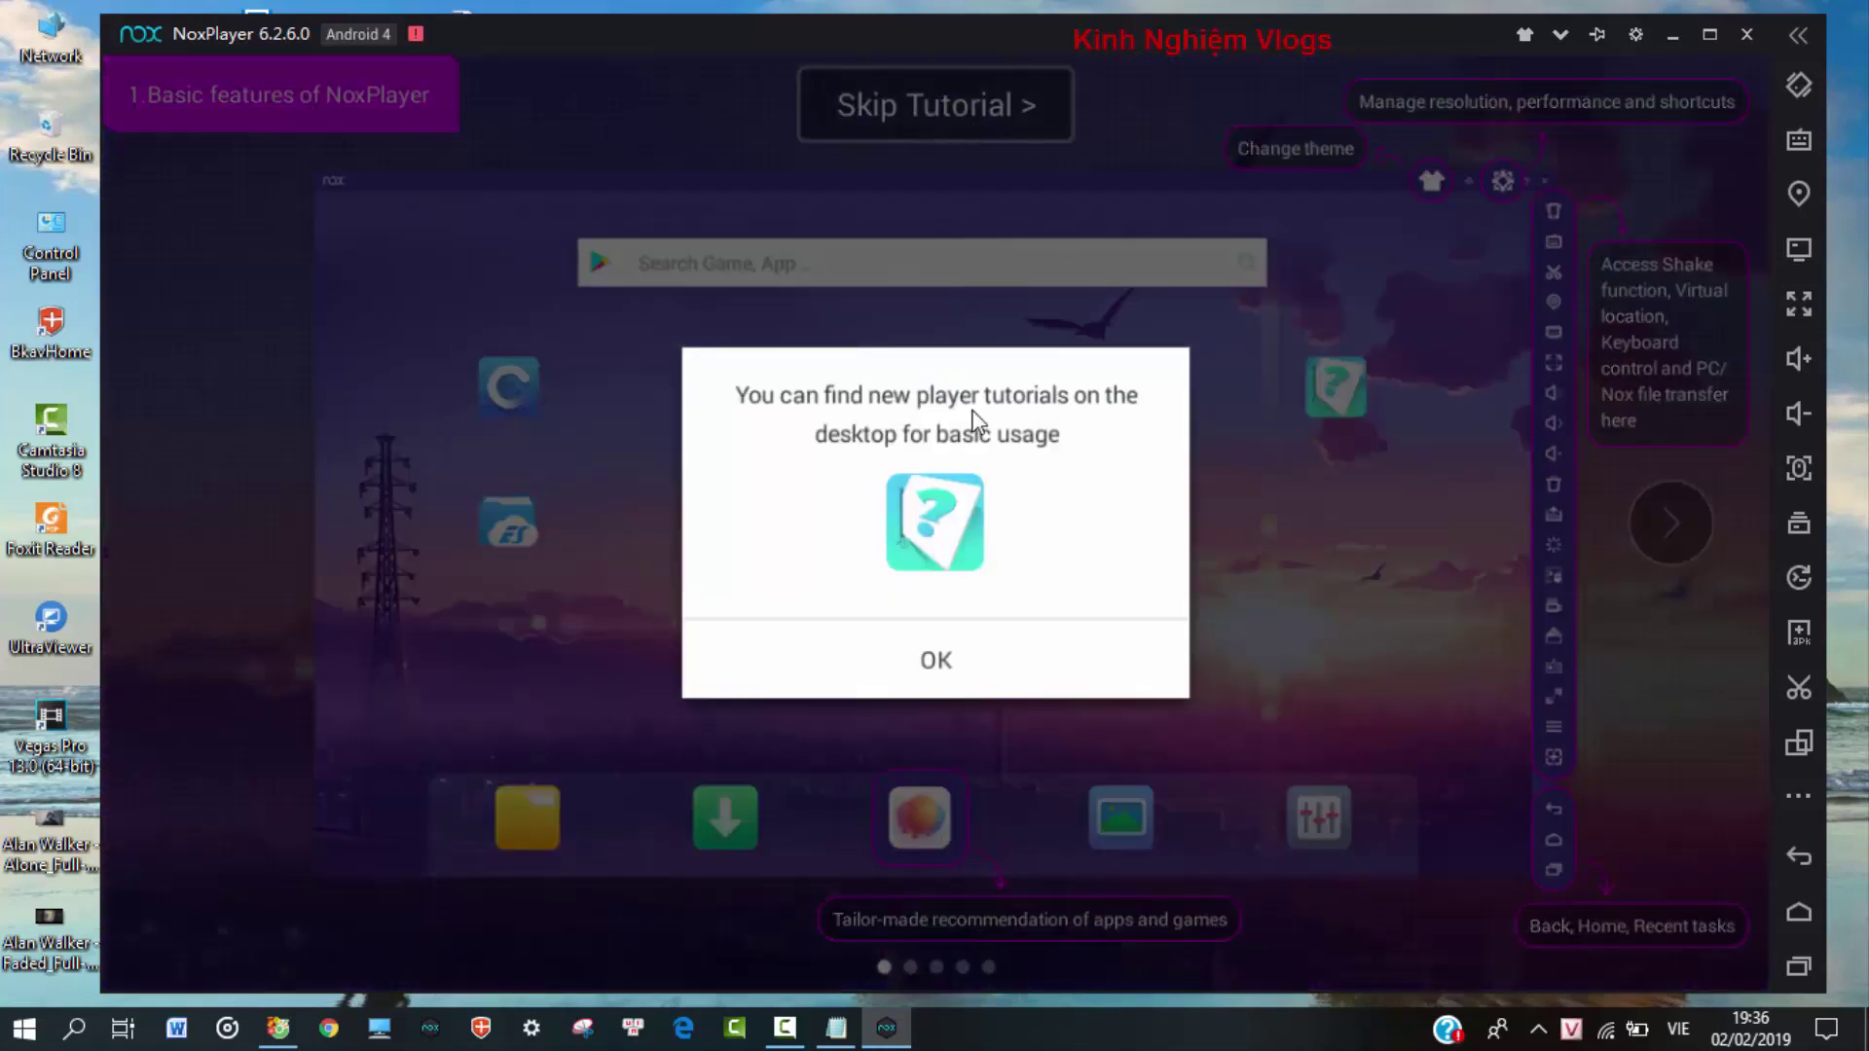
{"action": "left_click", "coordinate": [942, 656]}
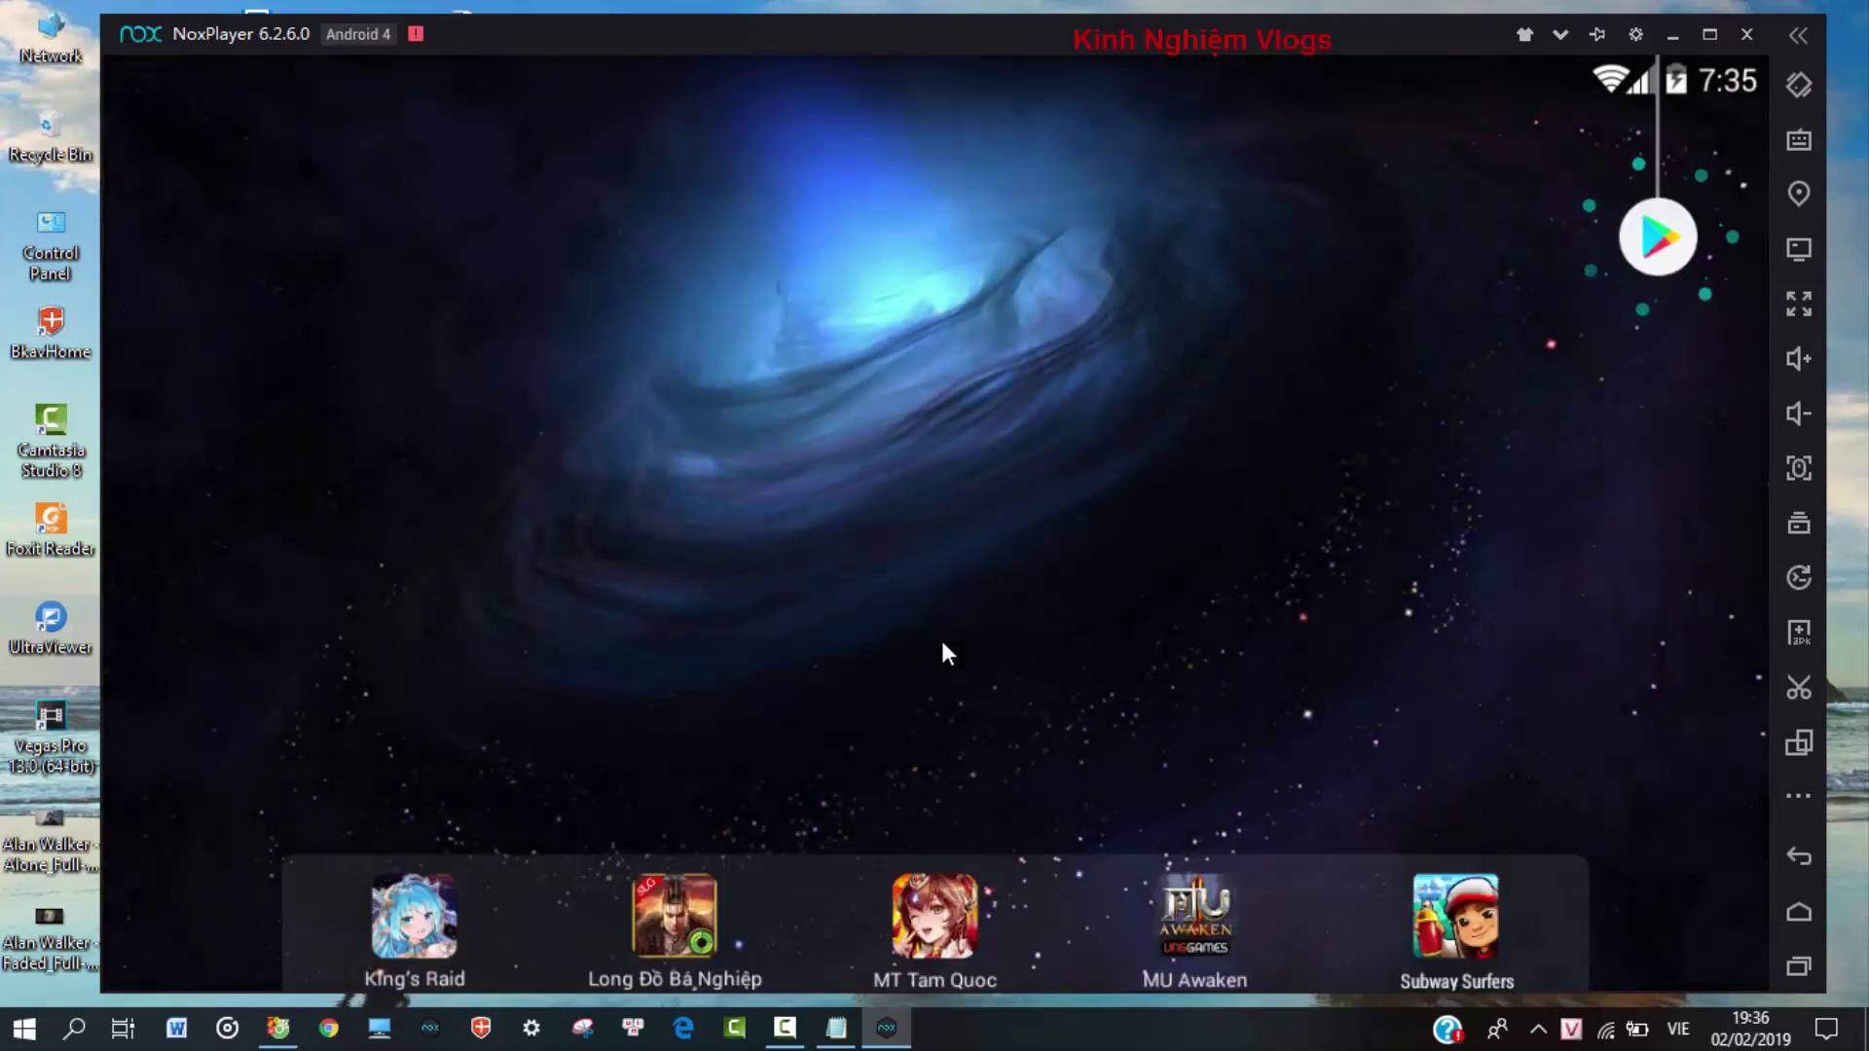
{"action": "left_click_drag", "start_coordinate": [1262, 701], "coordinate": [1506, 658]}
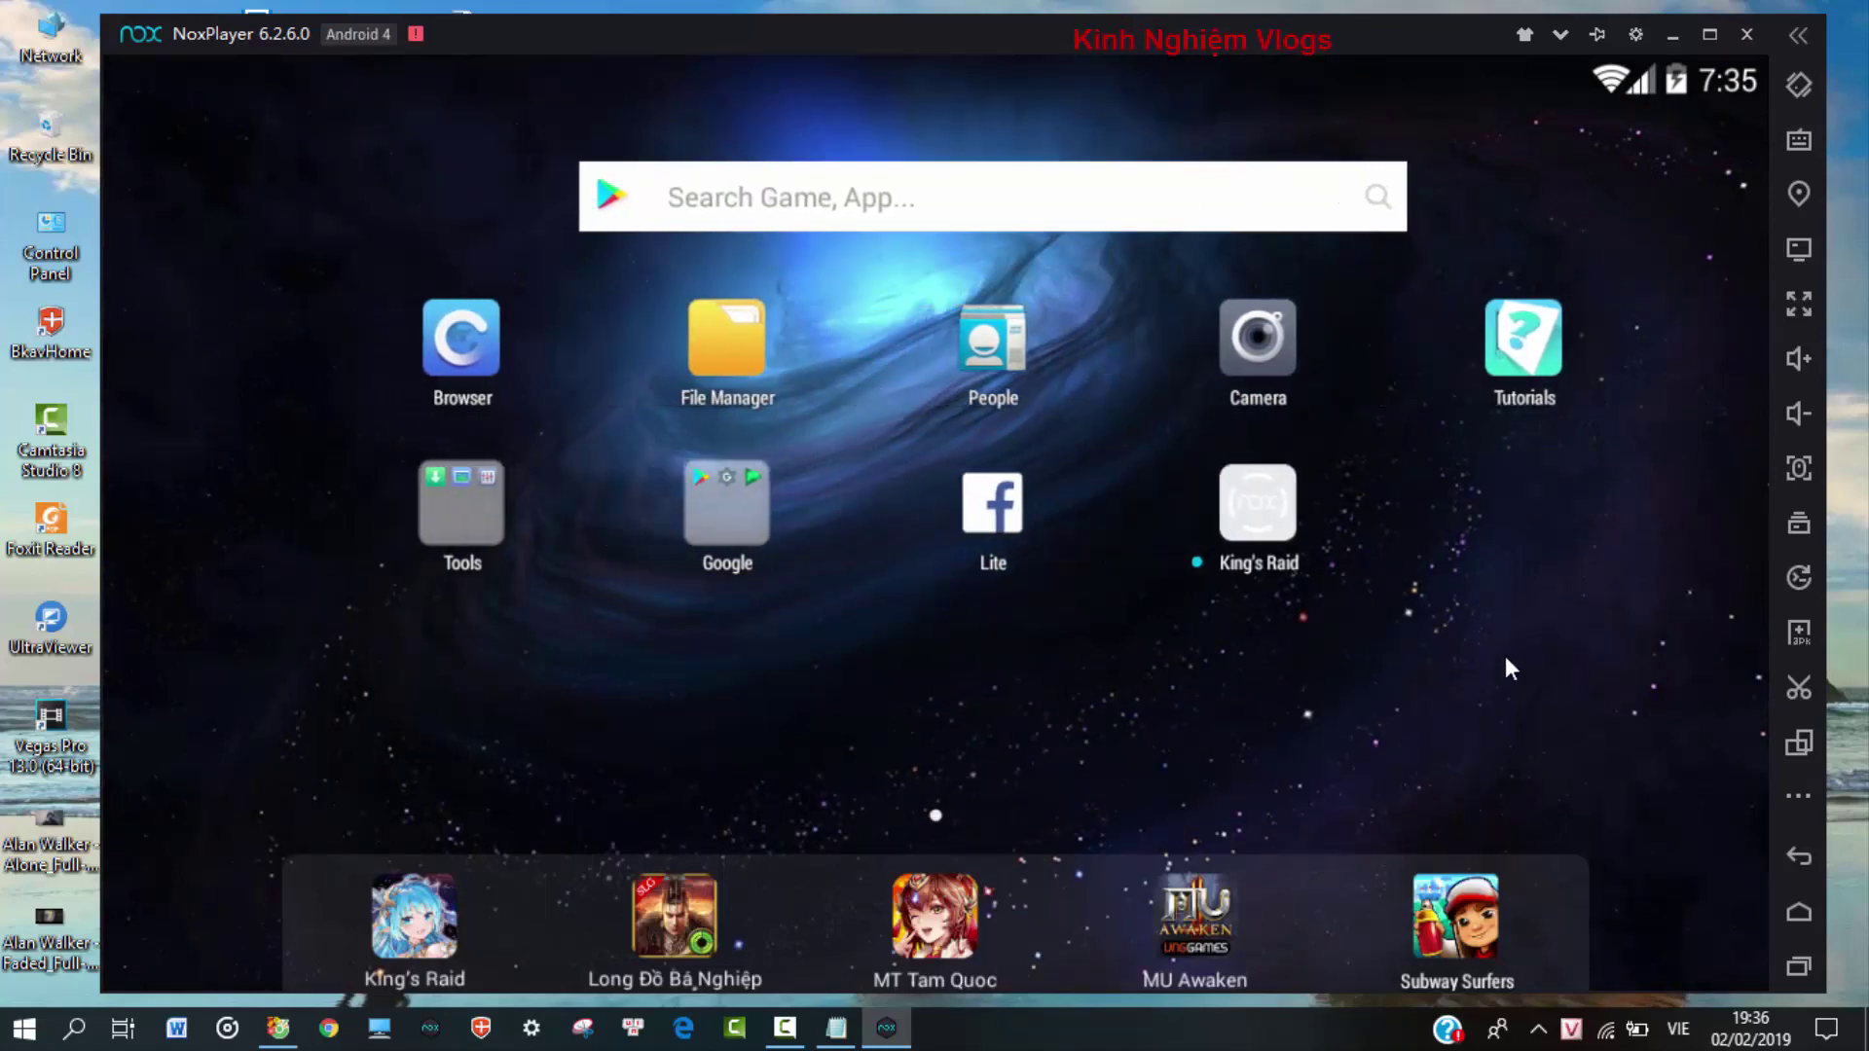
{"action": "left_click_drag", "start_coordinate": [1321, 643], "coordinate": [1214, 720]}
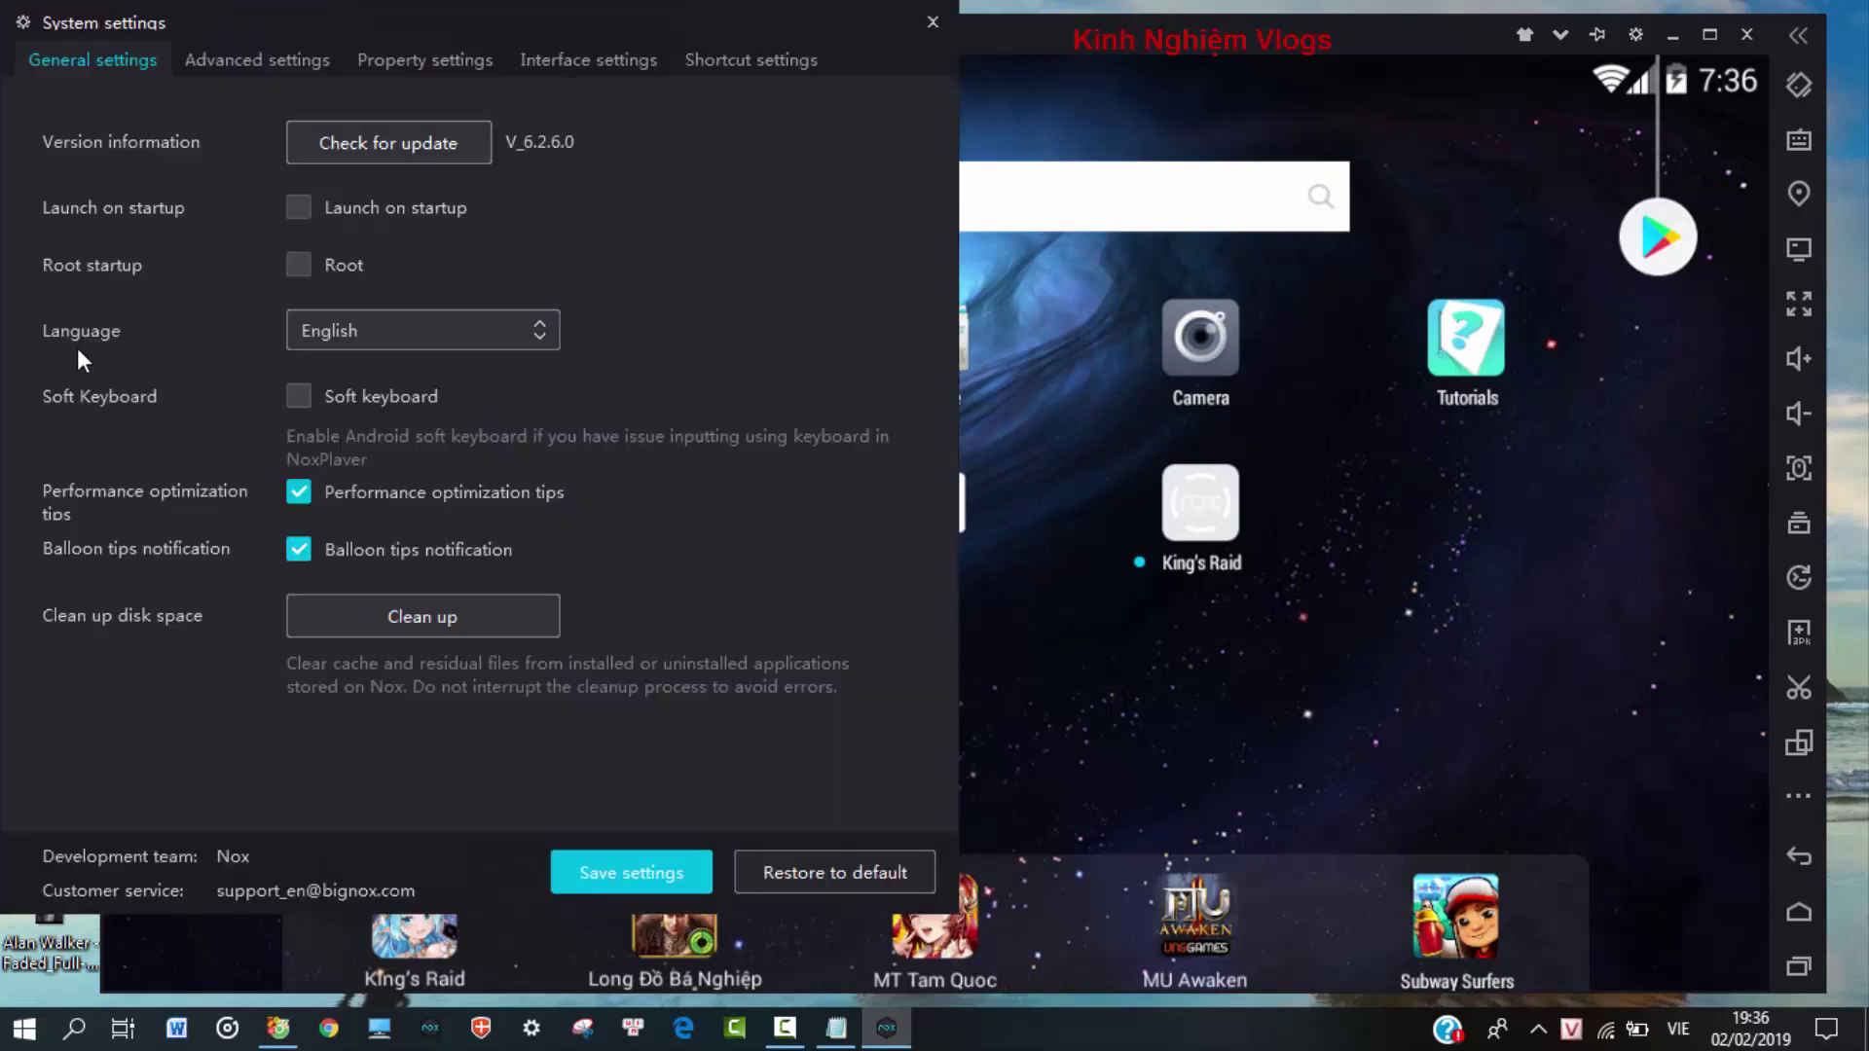
Step: Set the language to Tiếng Việt, save and confirm with xác nhận, then close settings
{"action": "left_click", "coordinate": [388, 337]}
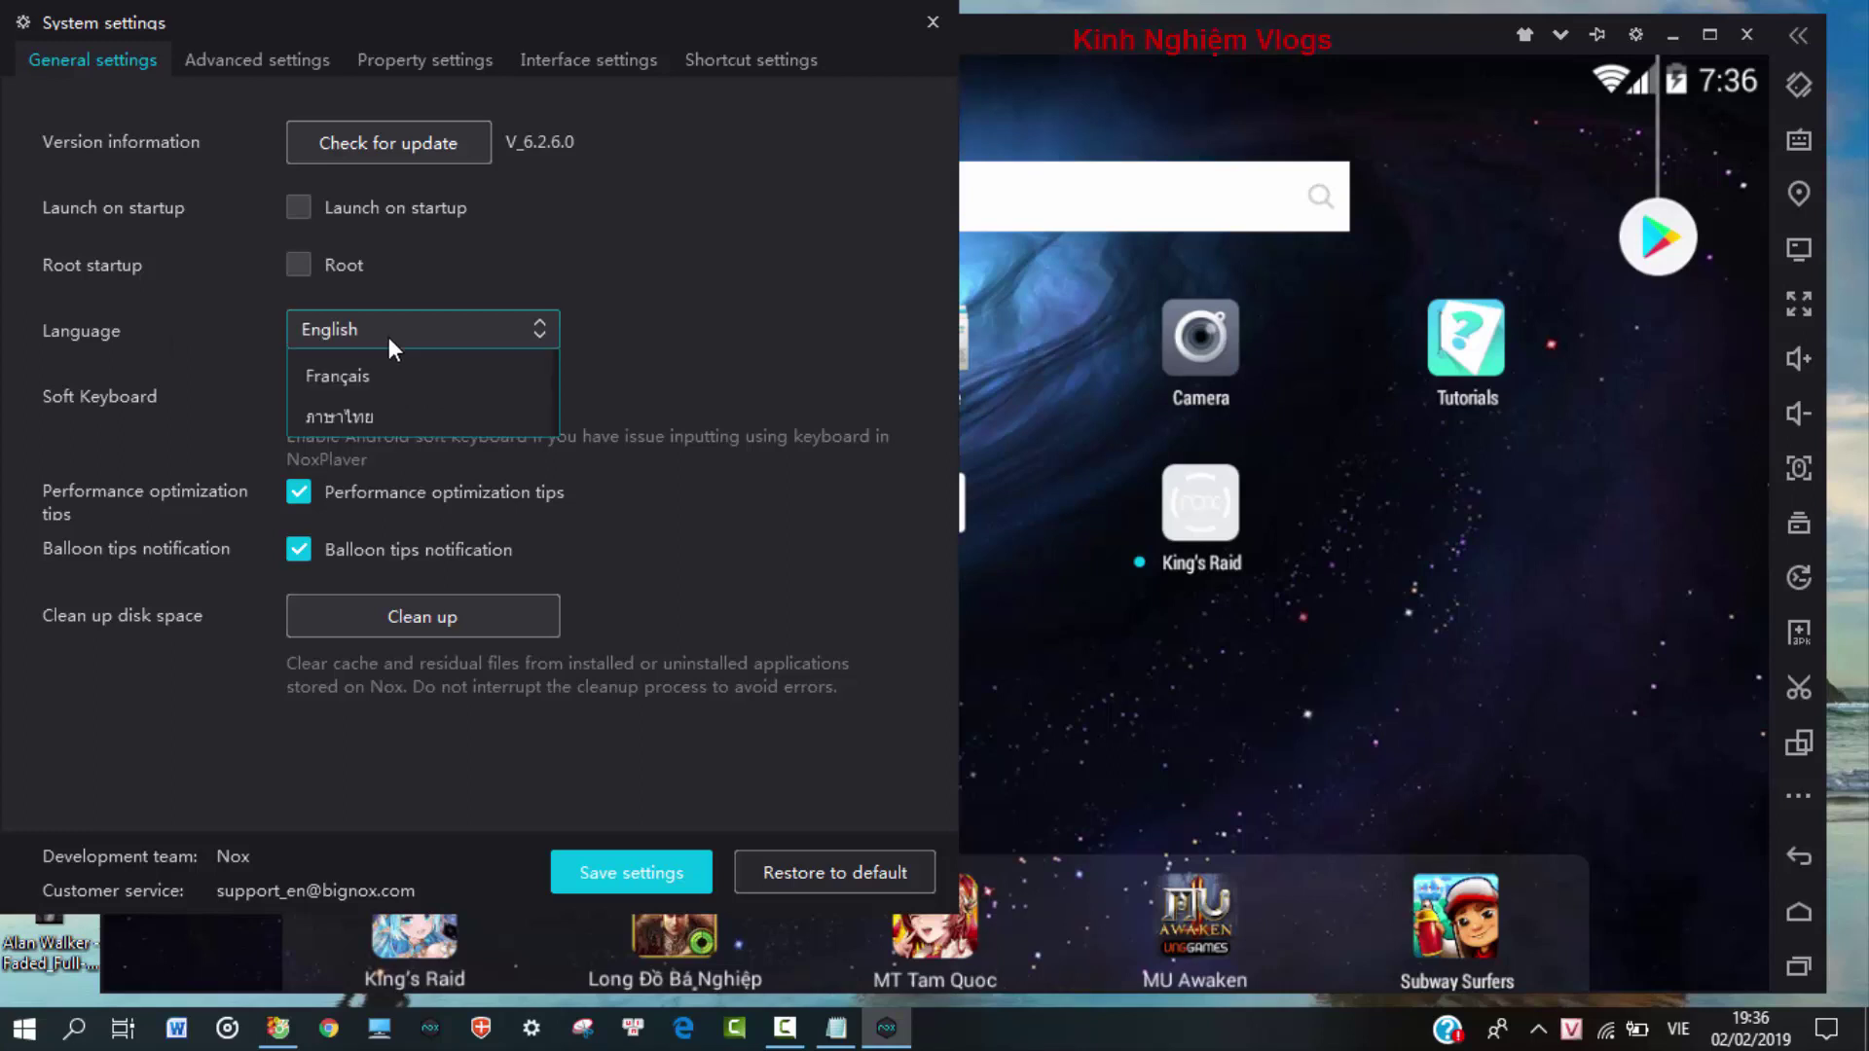
{"action": "left_click", "coordinate": [362, 553]}
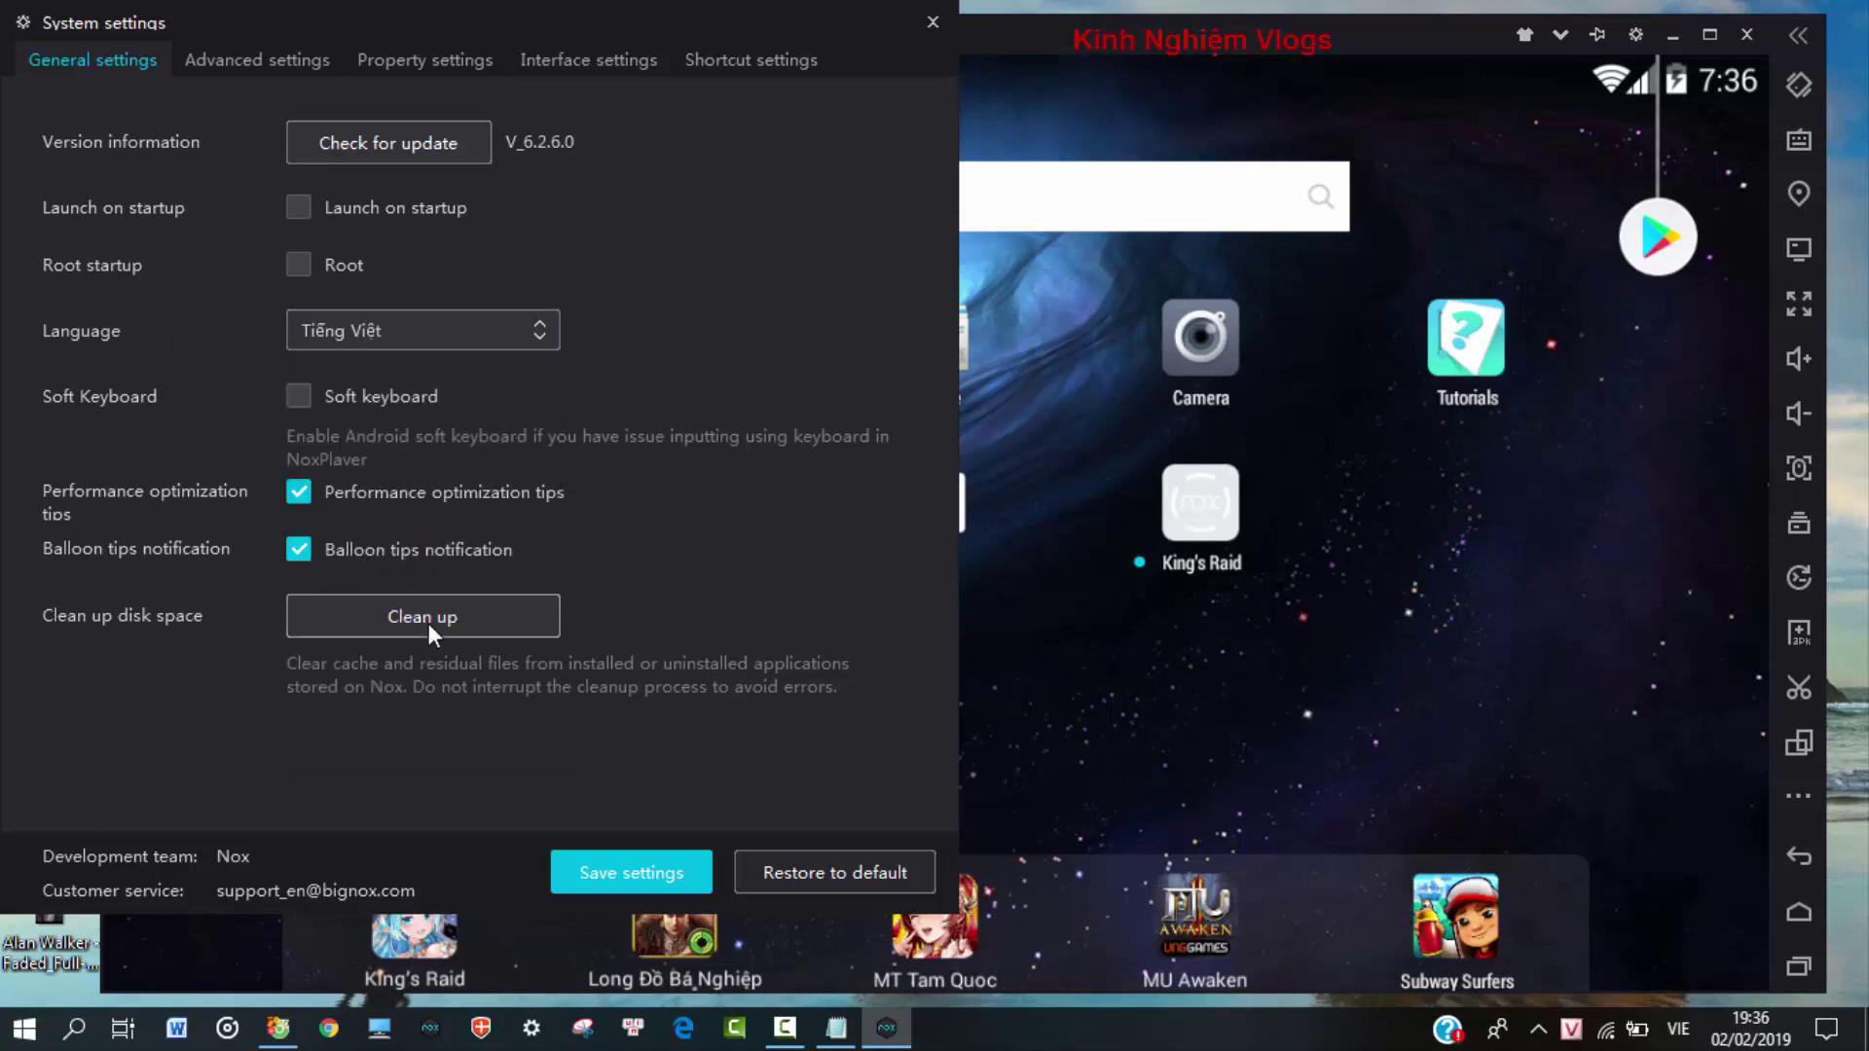
{"action": "left_click", "coordinate": [640, 892]}
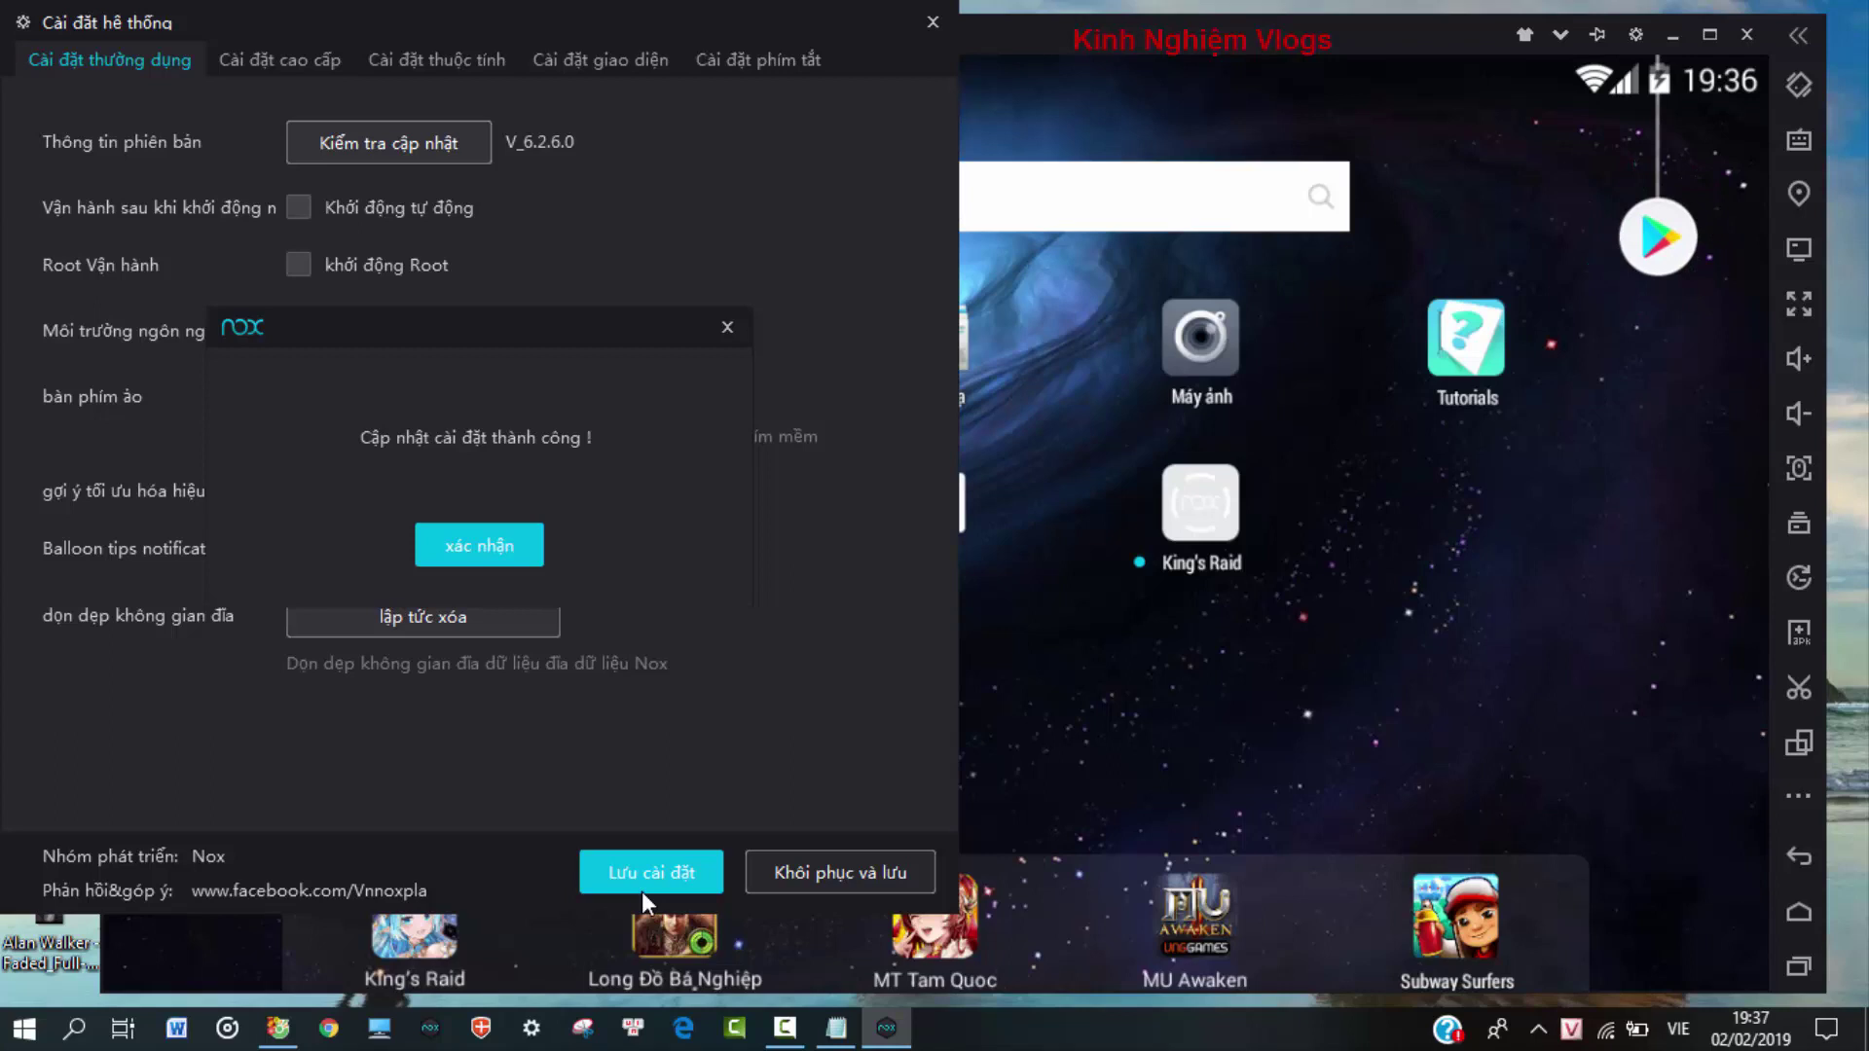
{"action": "left_click", "coordinate": [479, 547]}
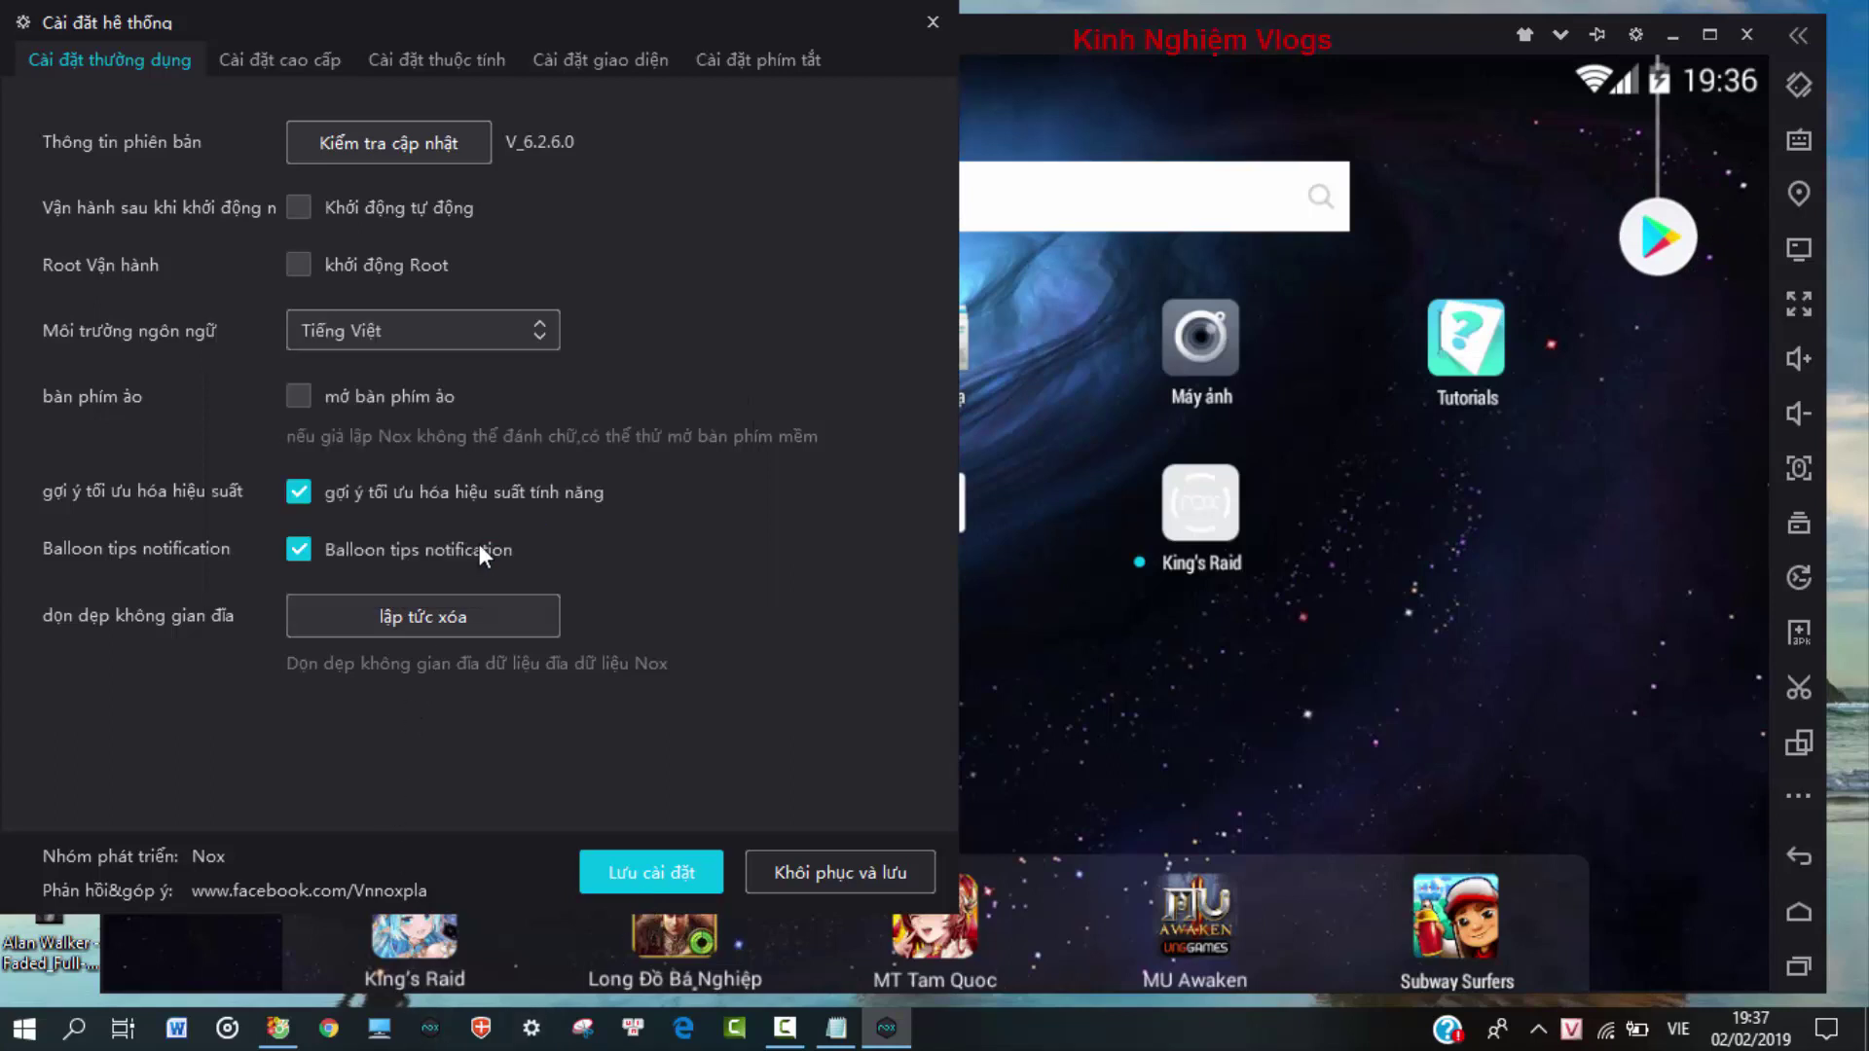
{"action": "left_click", "coordinate": [933, 22]}
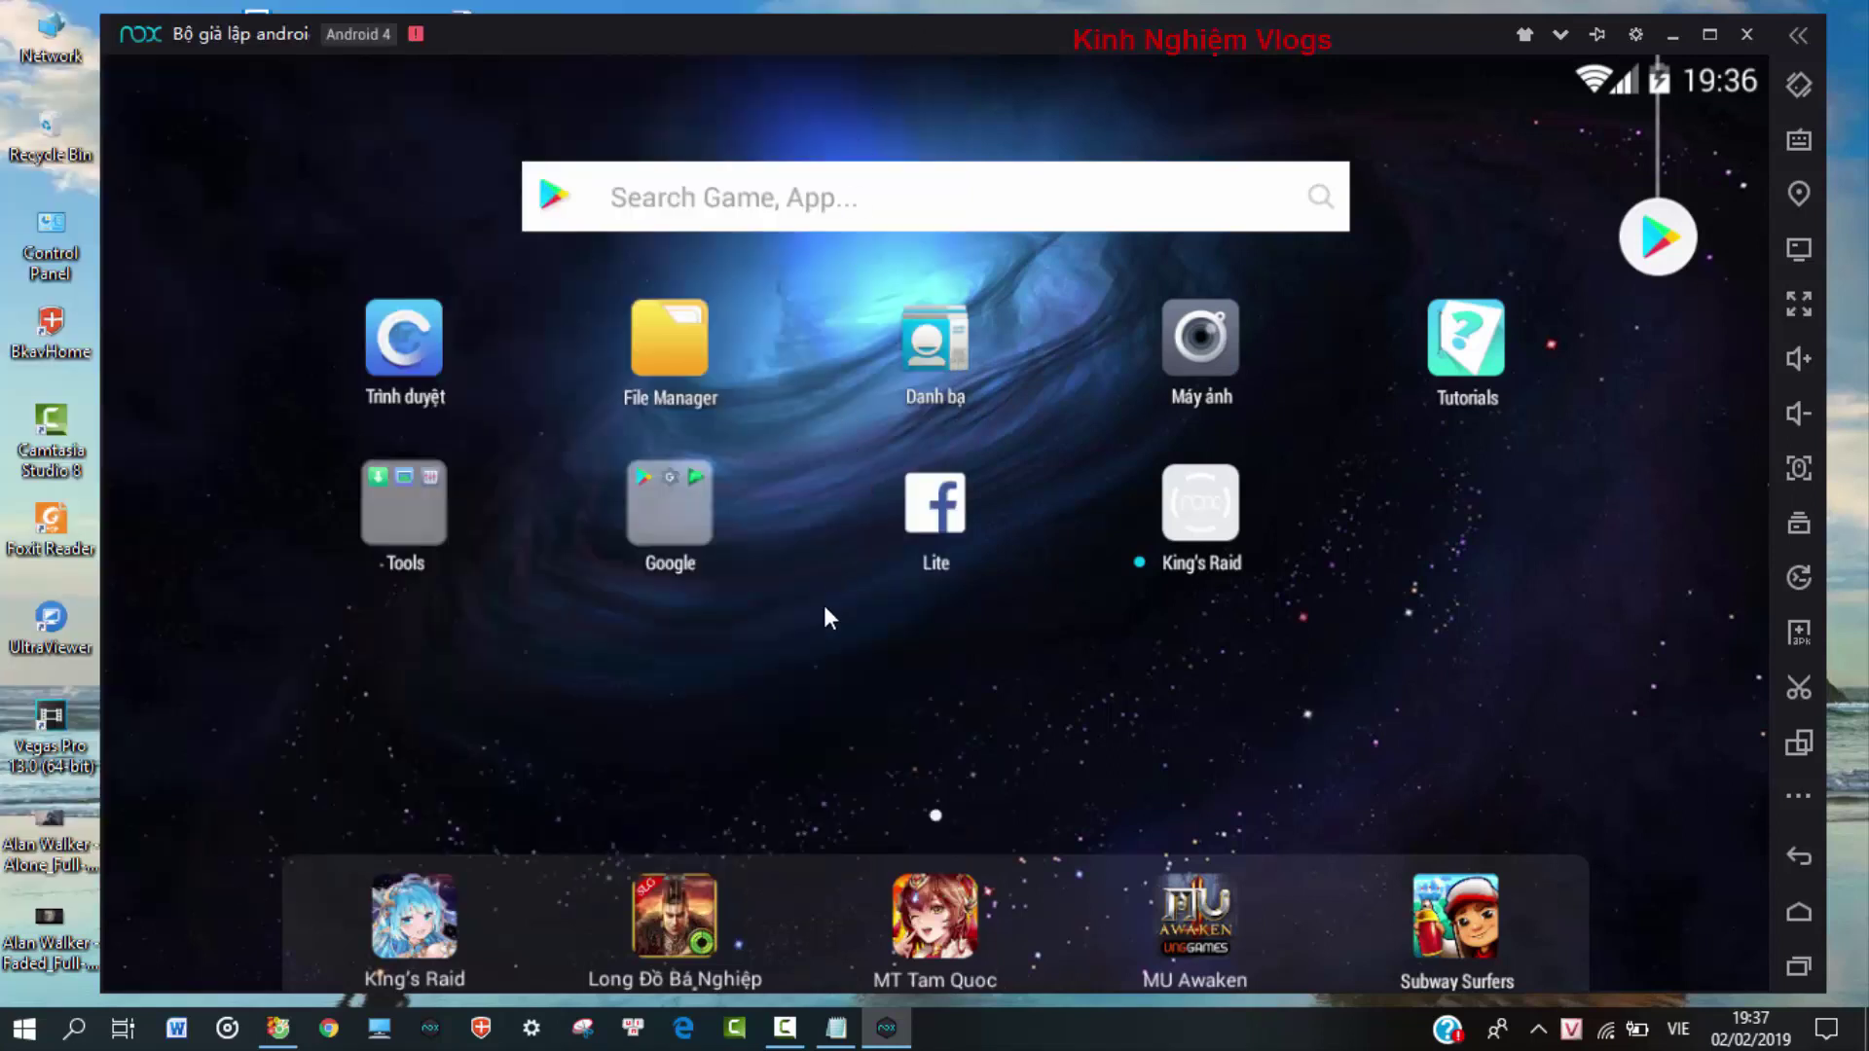
{"action": "left_click_drag", "start_coordinate": [1029, 656], "coordinate": [1207, 670]}
Step: Install com.vndynapp.motorracing APK from Windows Data (D:) and launch Đua Xe Địa Hình
{"action": "left_click", "coordinate": [1801, 633]}
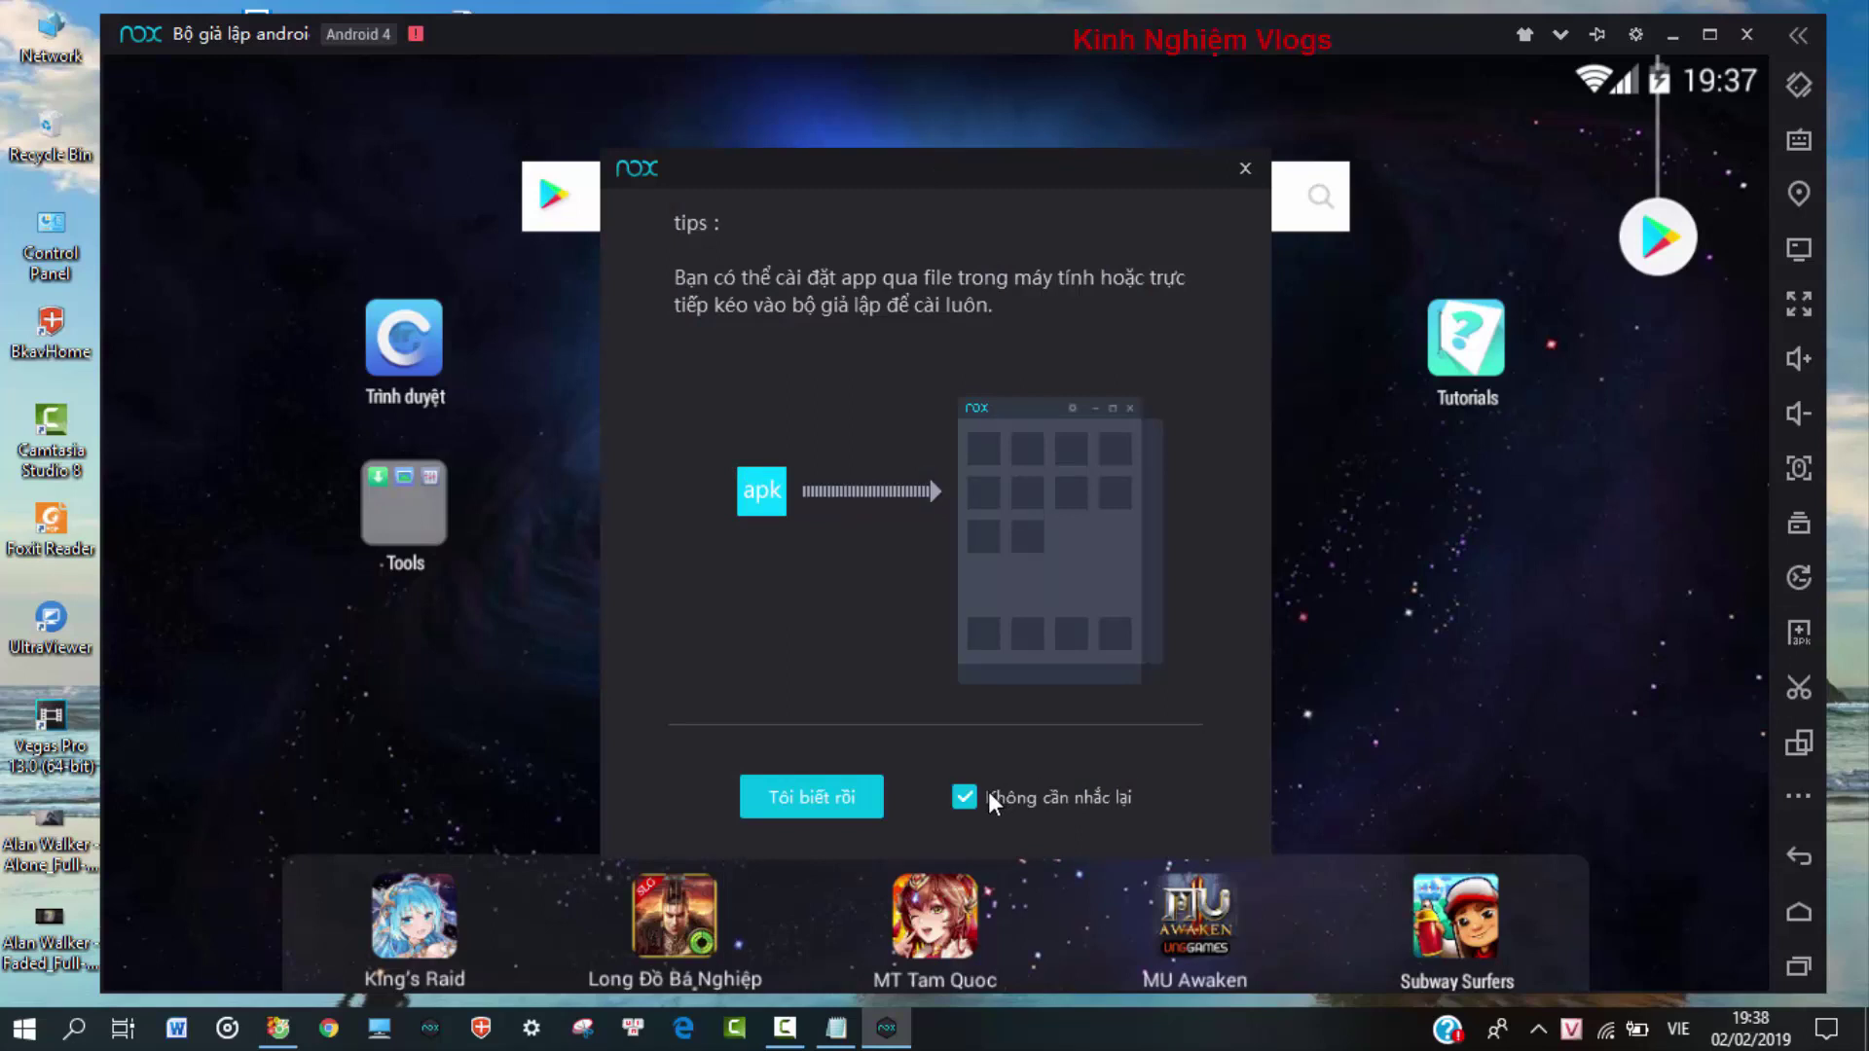
{"action": "left_click", "coordinate": [799, 796]}
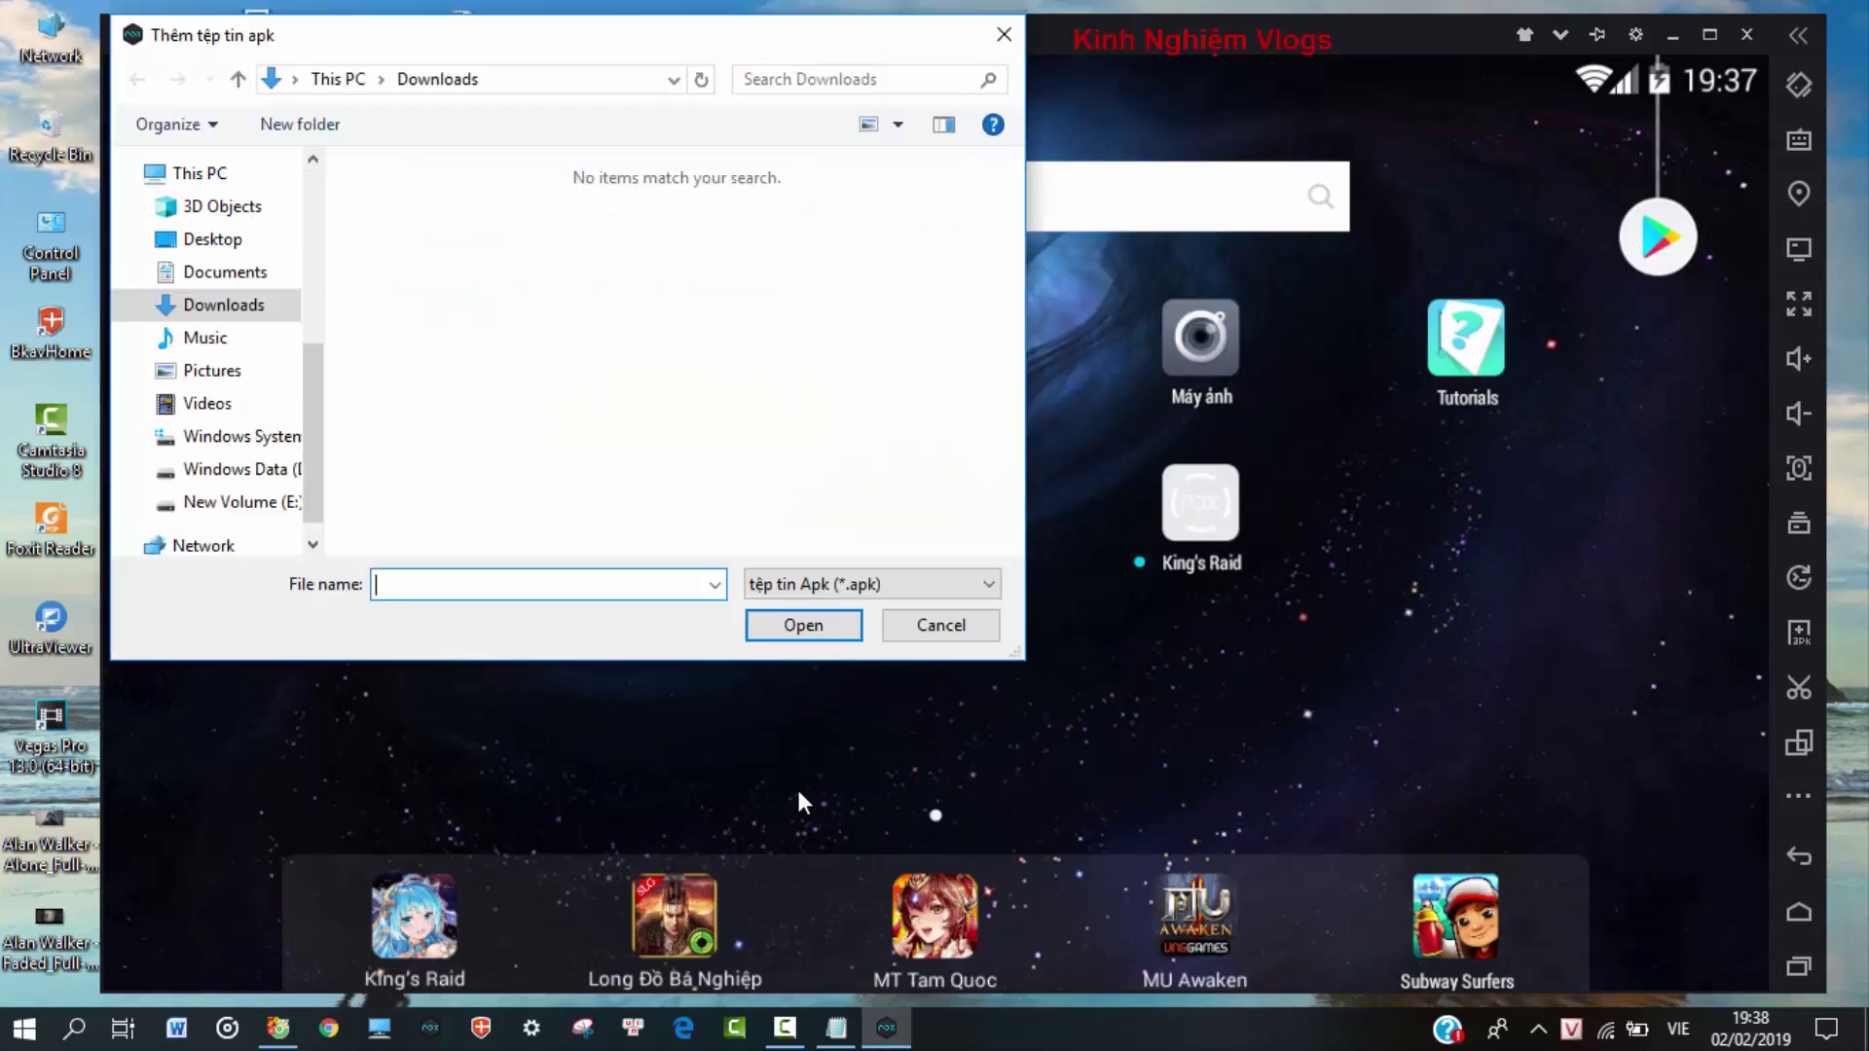
{"action": "left_click", "coordinate": [279, 475]}
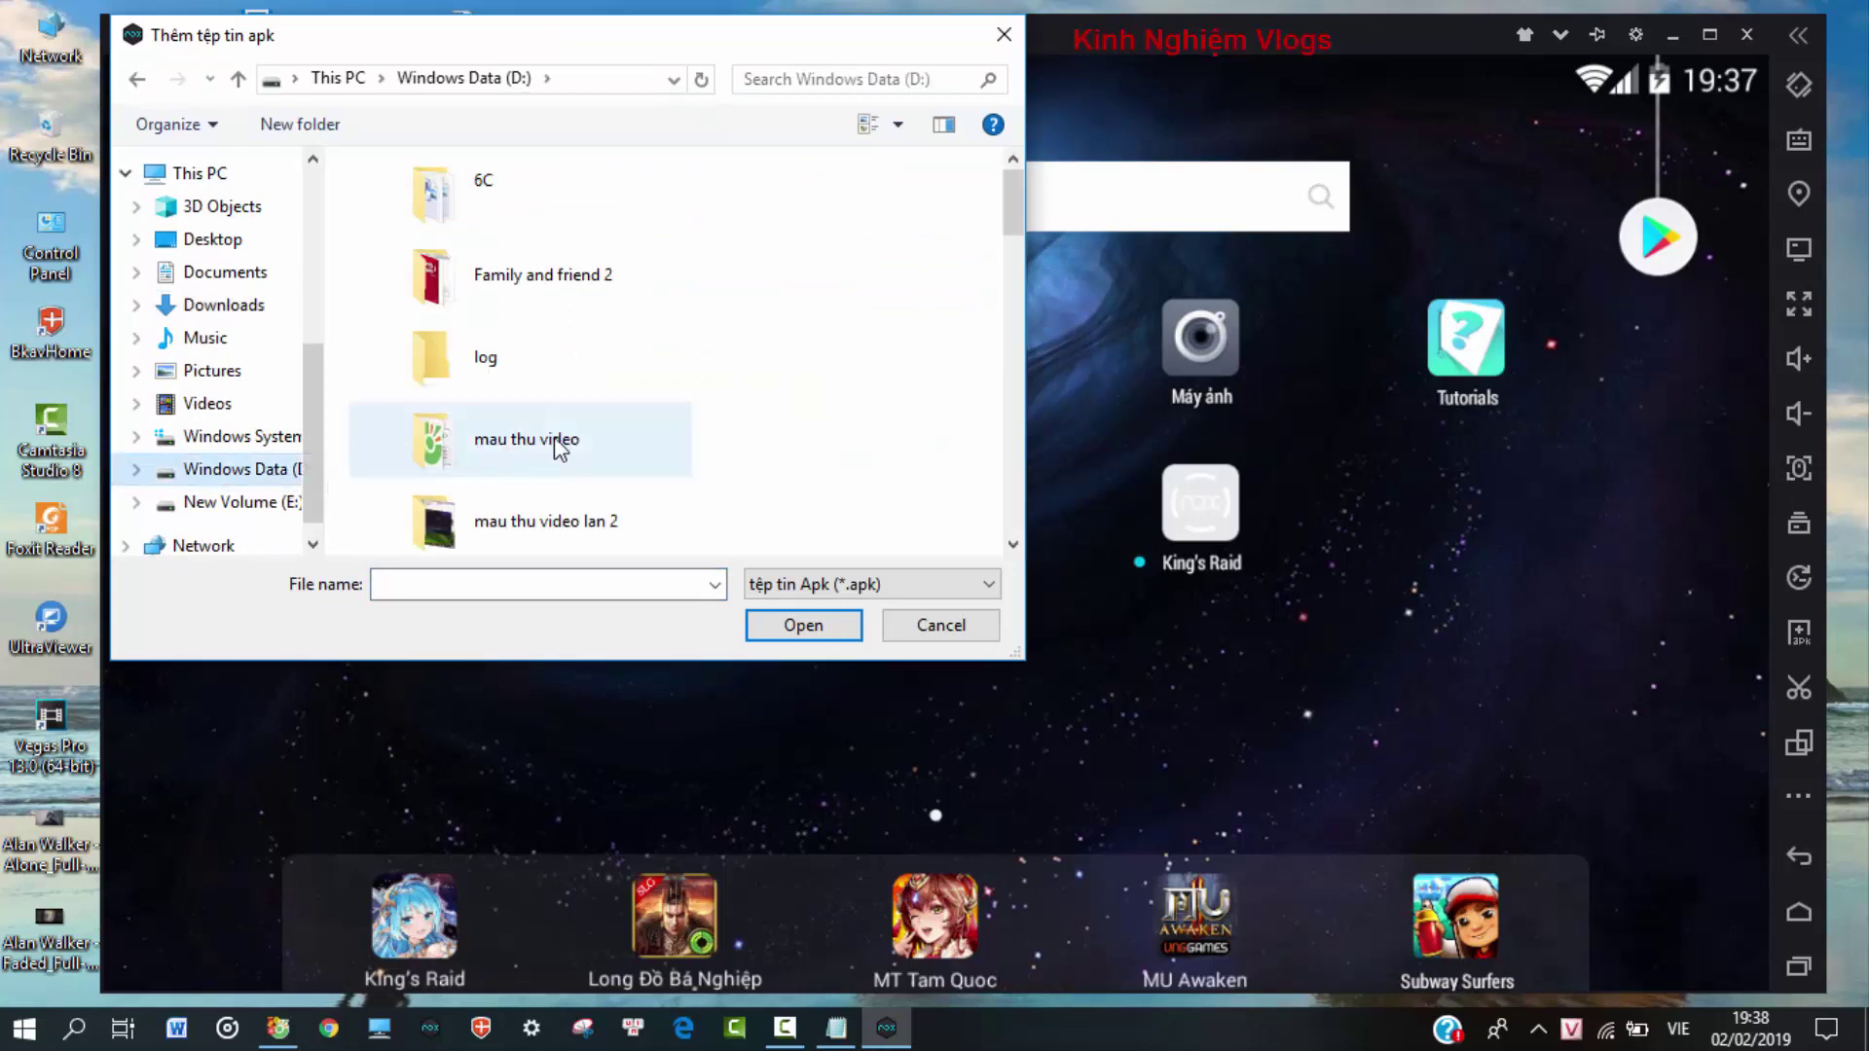
{"action": "scroll", "coordinate": [560, 448], "scroll_direction": "down", "scroll_amount": 10}
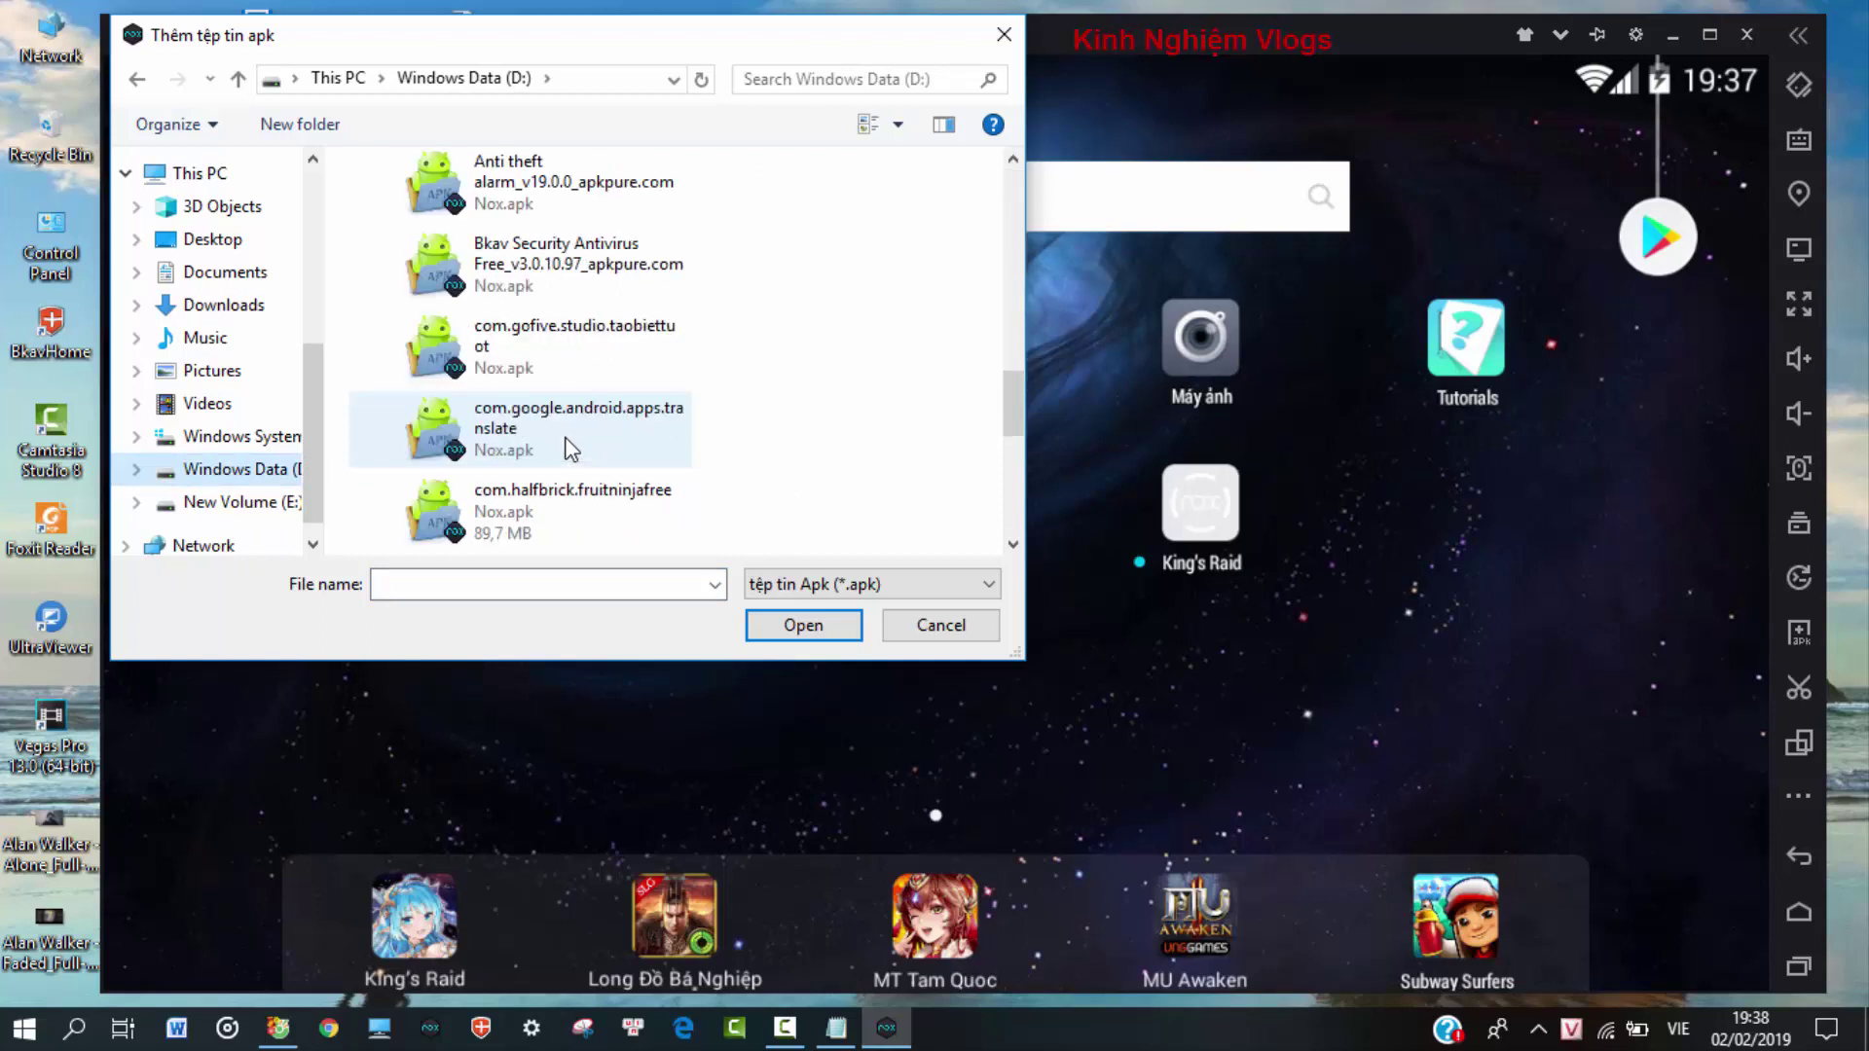
{"action": "scroll", "coordinate": [571, 449], "scroll_direction": "down", "scroll_amount": 3}
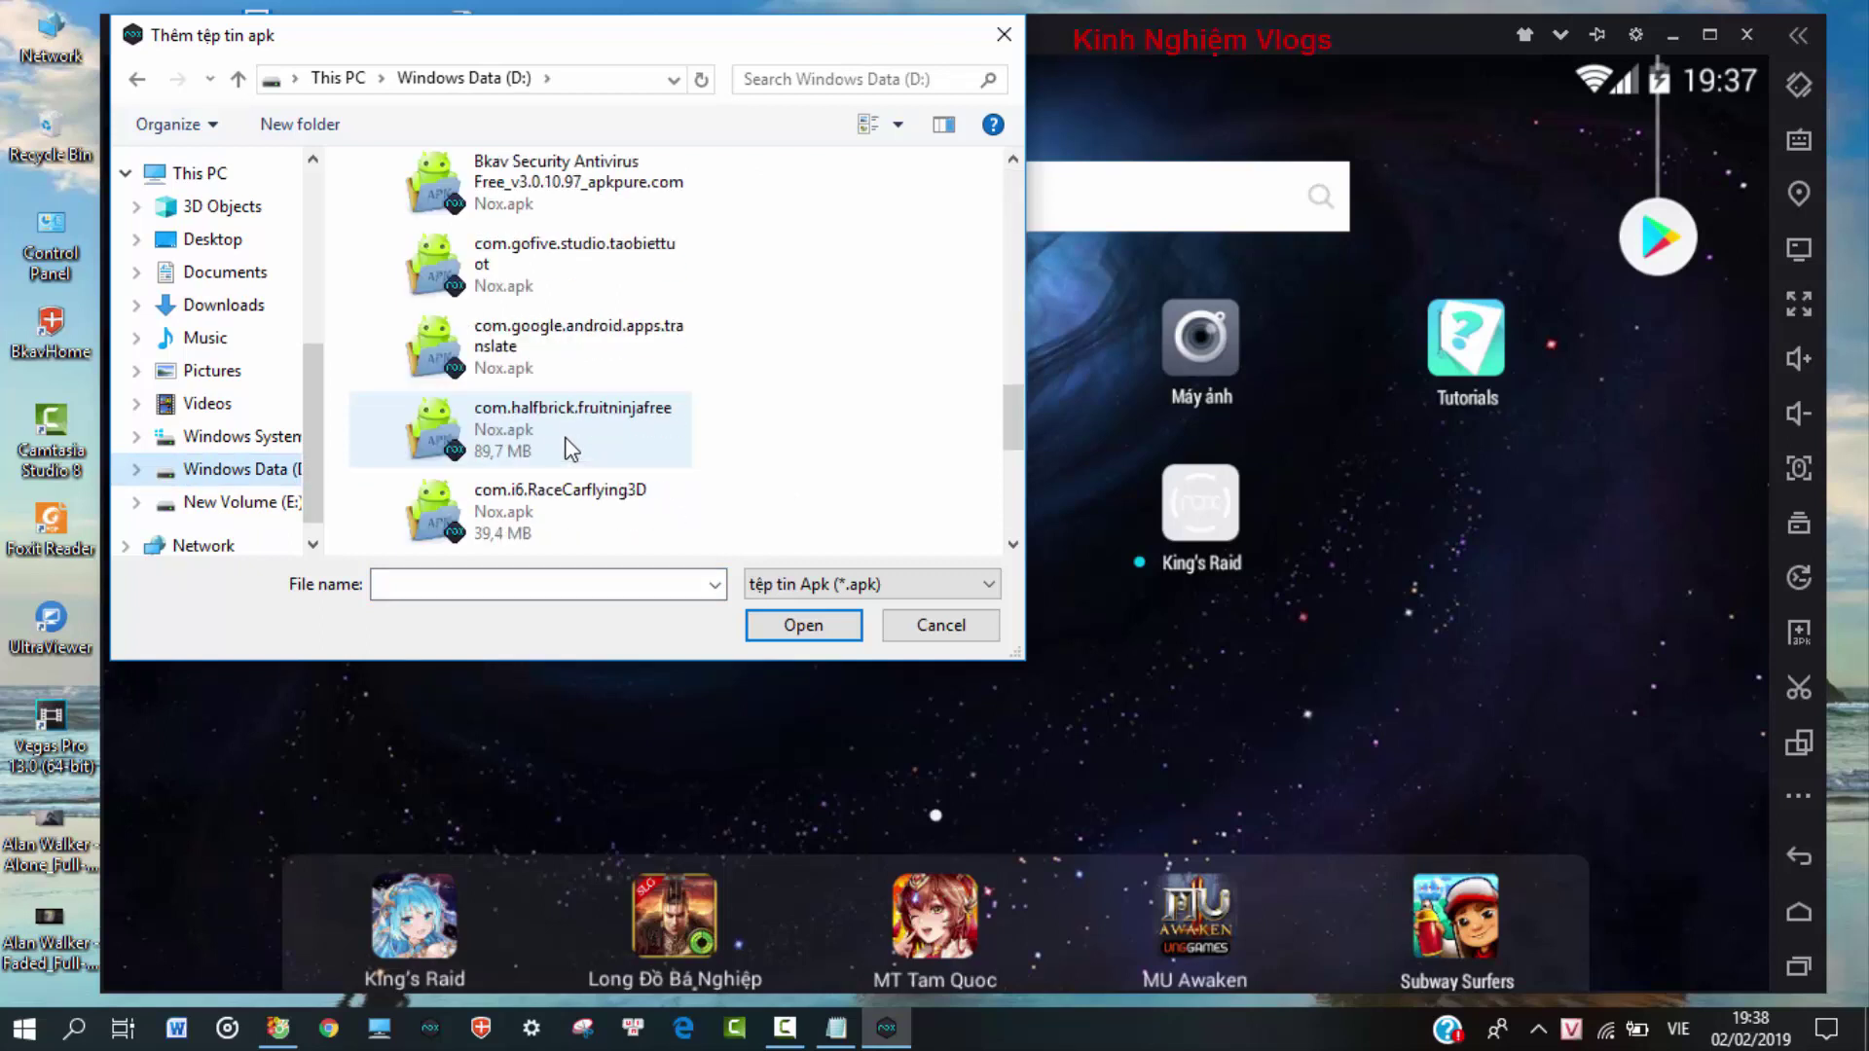
{"action": "scroll", "coordinate": [571, 449], "scroll_direction": "down", "scroll_amount": 3}
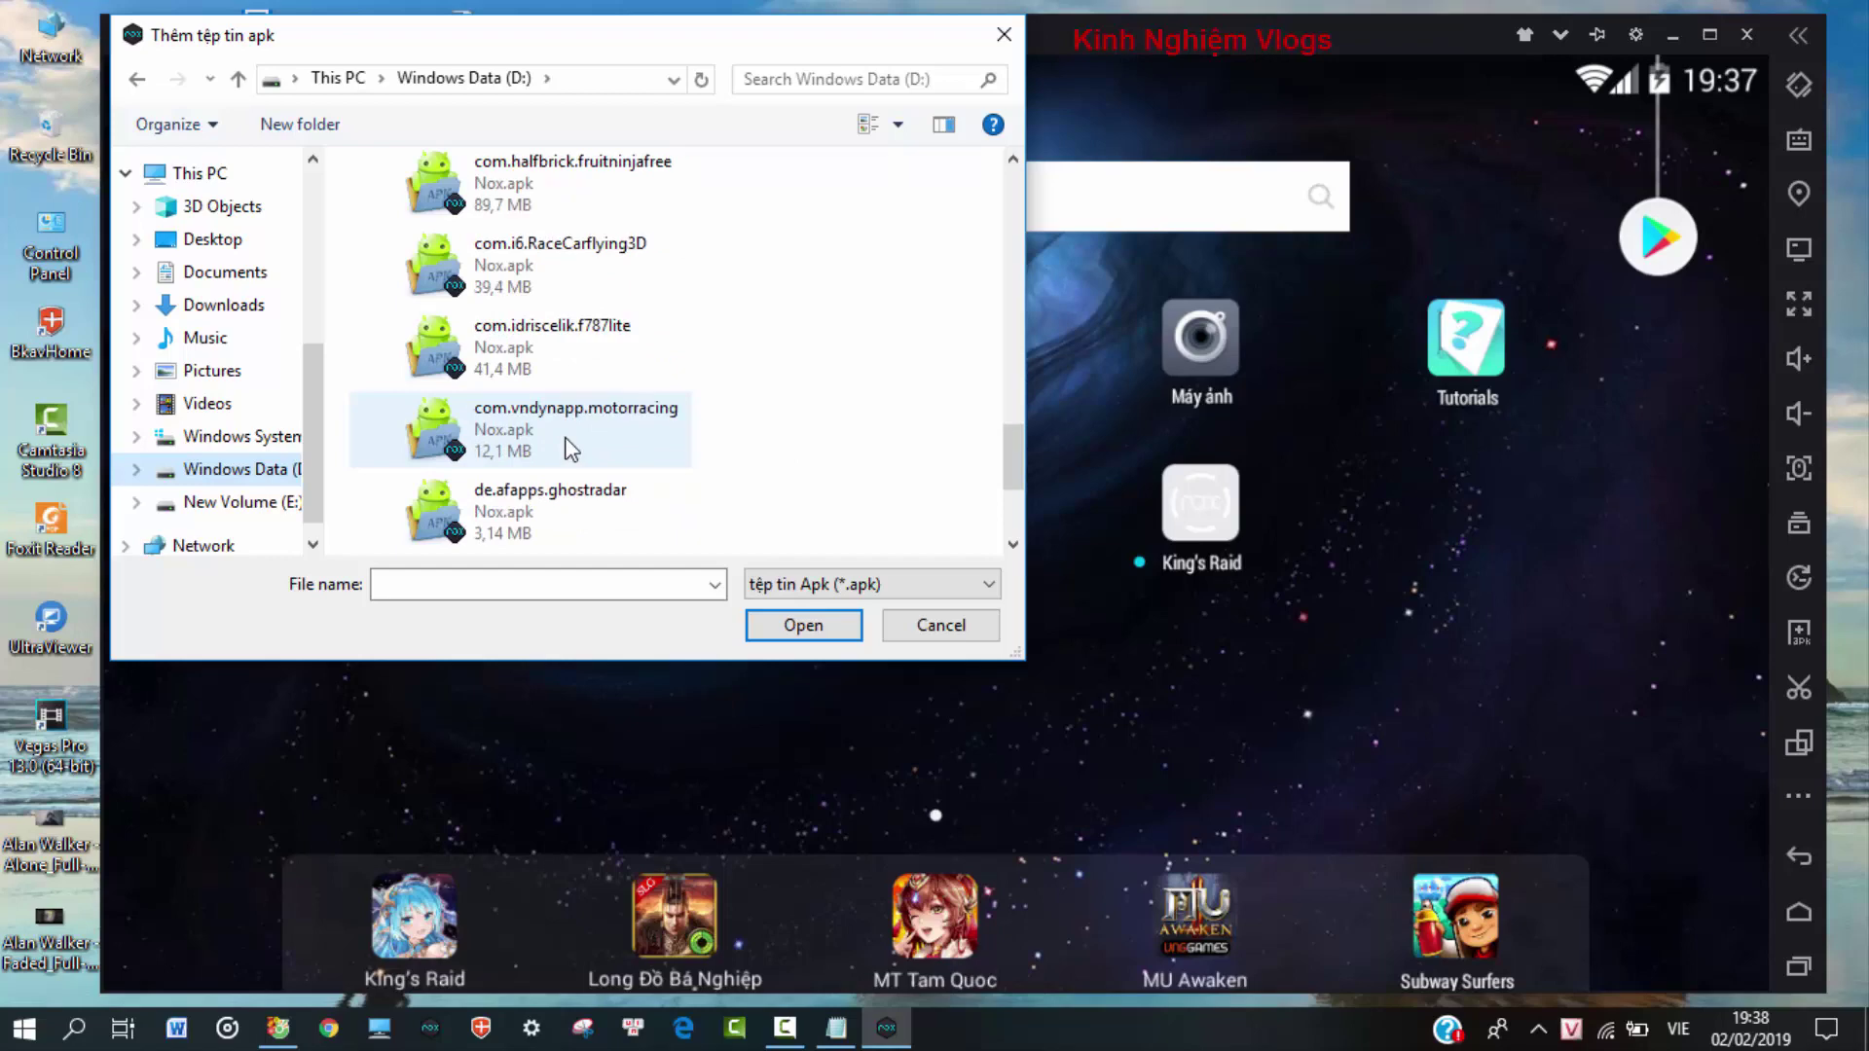
{"action": "left_click", "coordinate": [571, 449]}
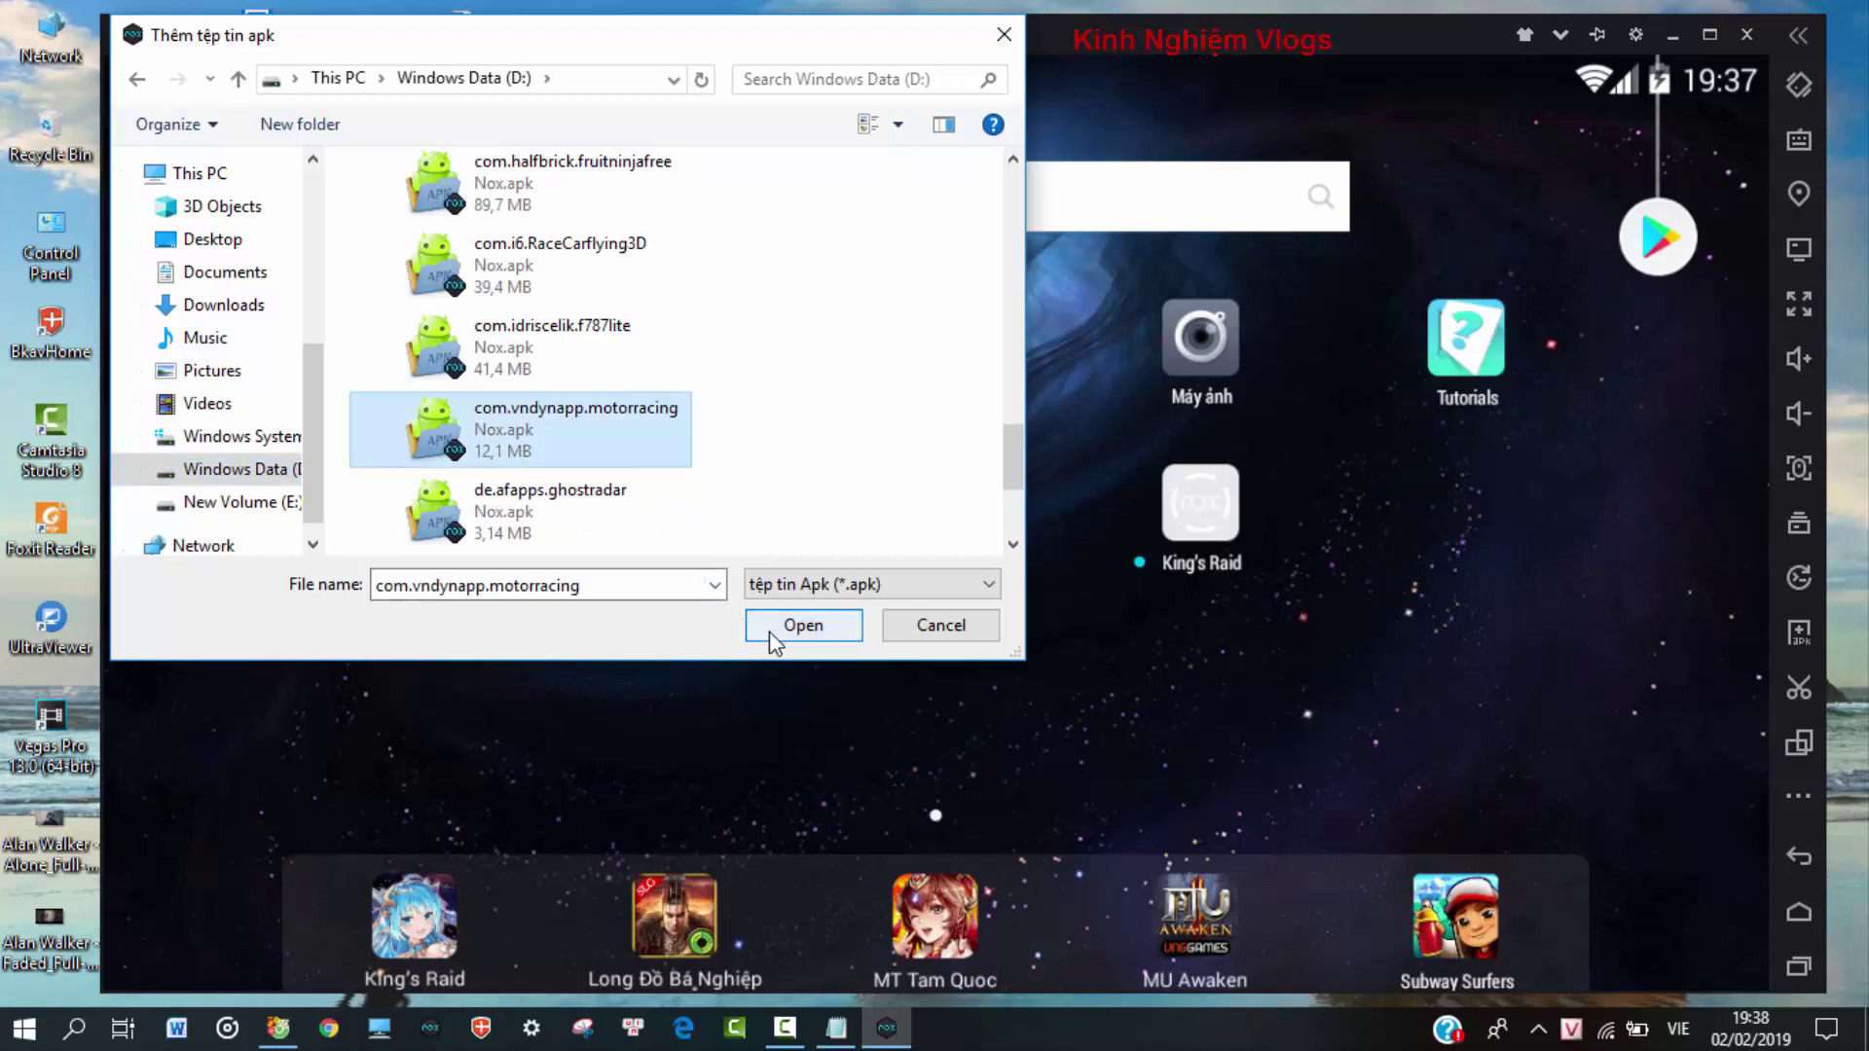
{"action": "left_click", "coordinate": [777, 630]}
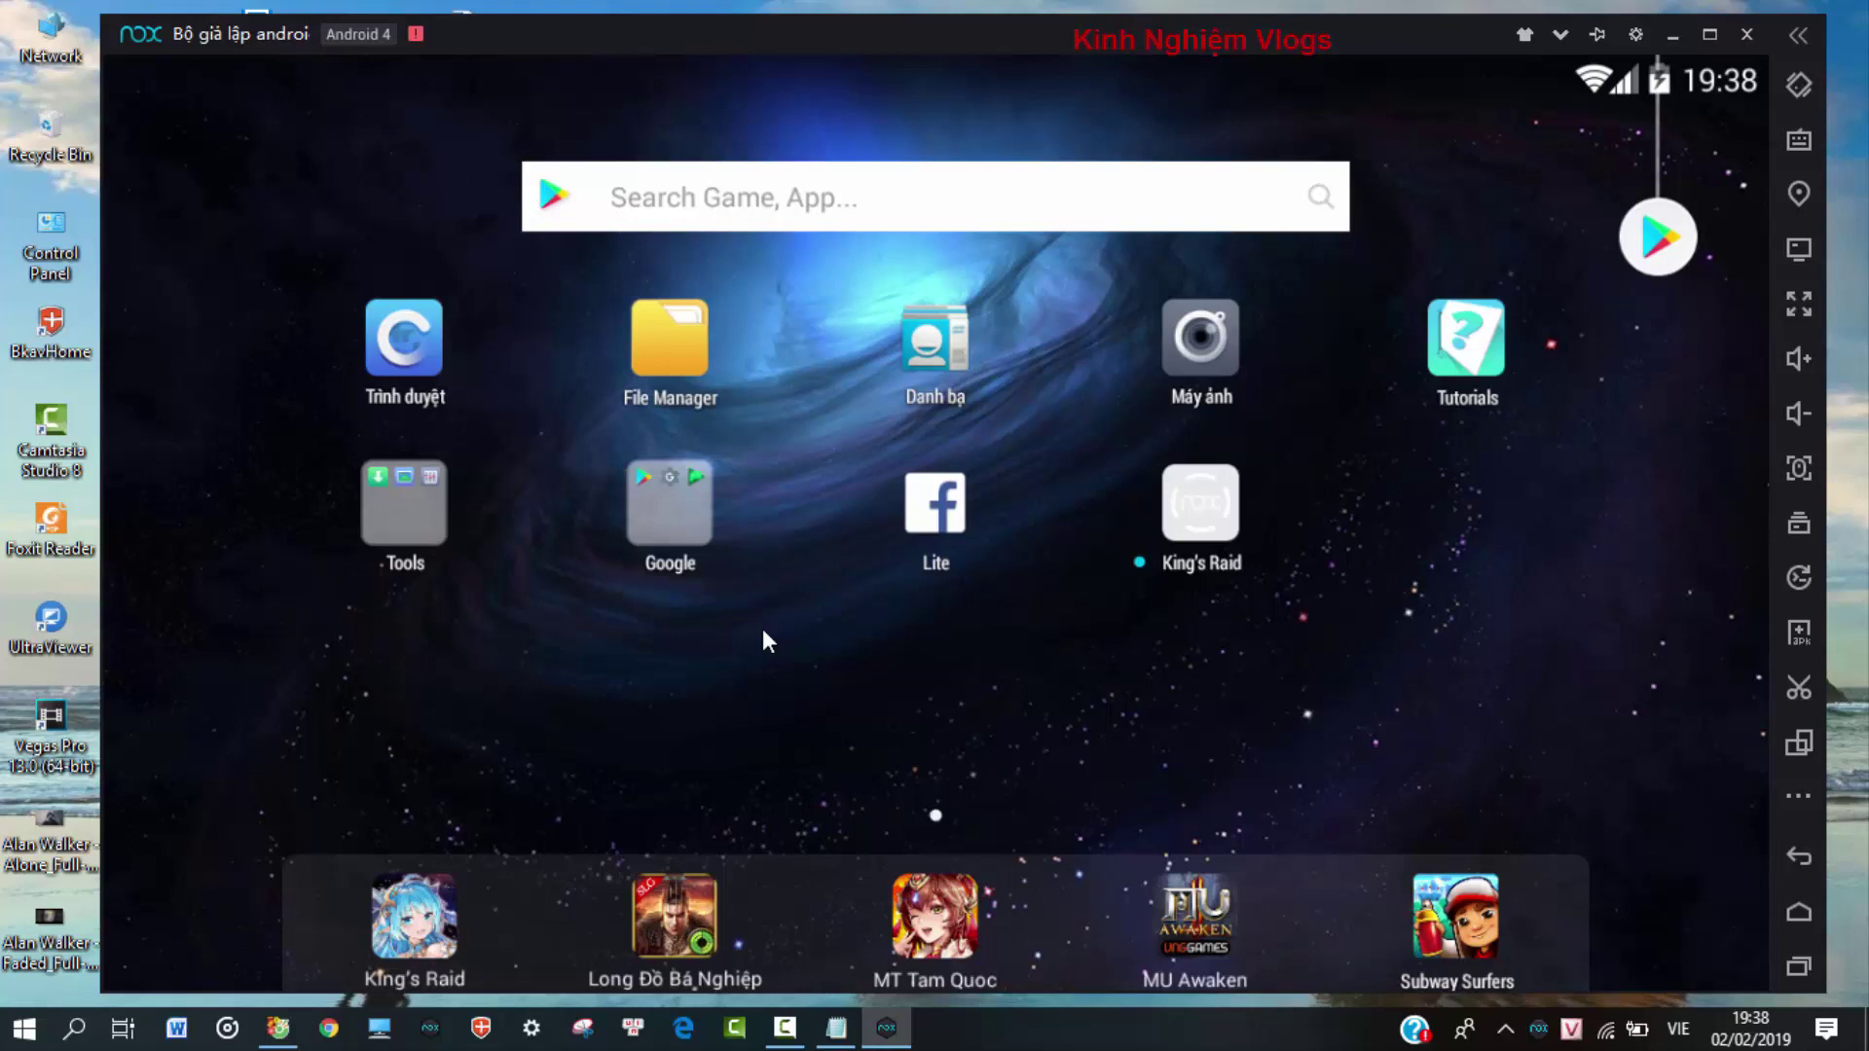
{"action": "mouse_move", "coordinate": [785, 1027]}
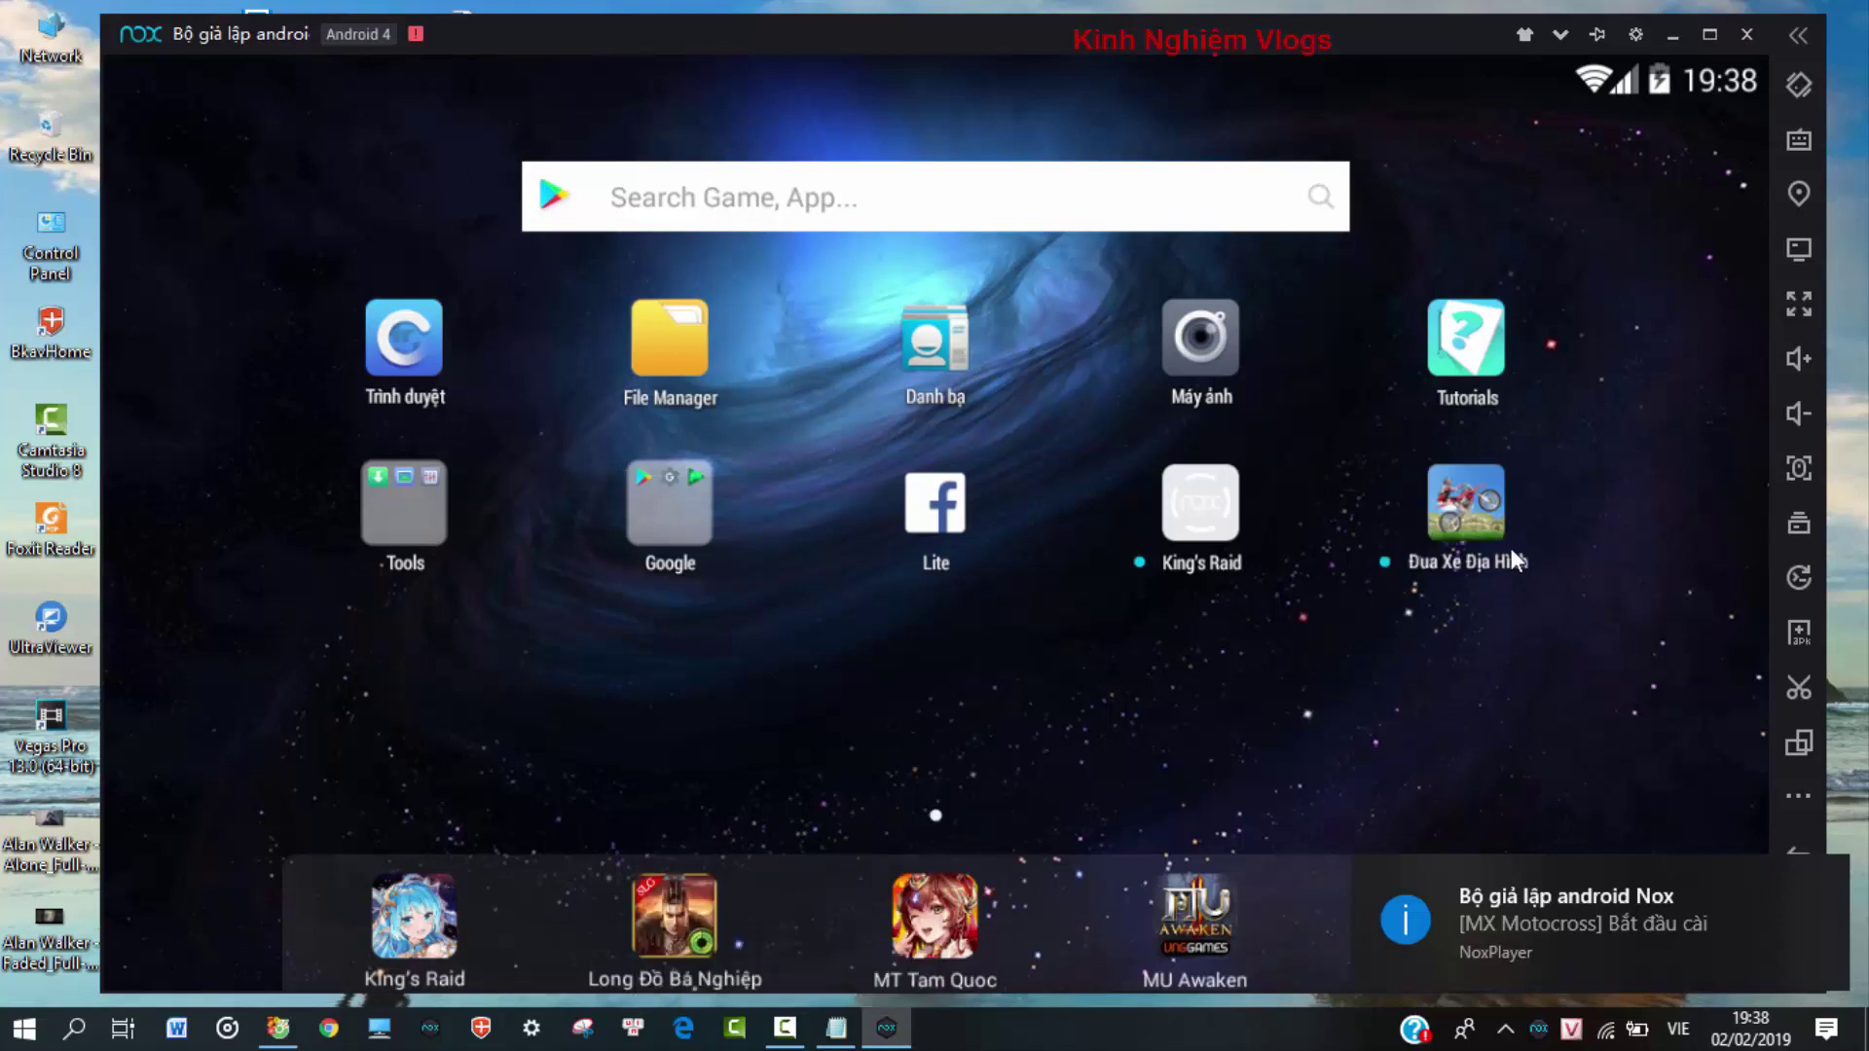
{"action": "left_click", "coordinate": [1425, 512]}
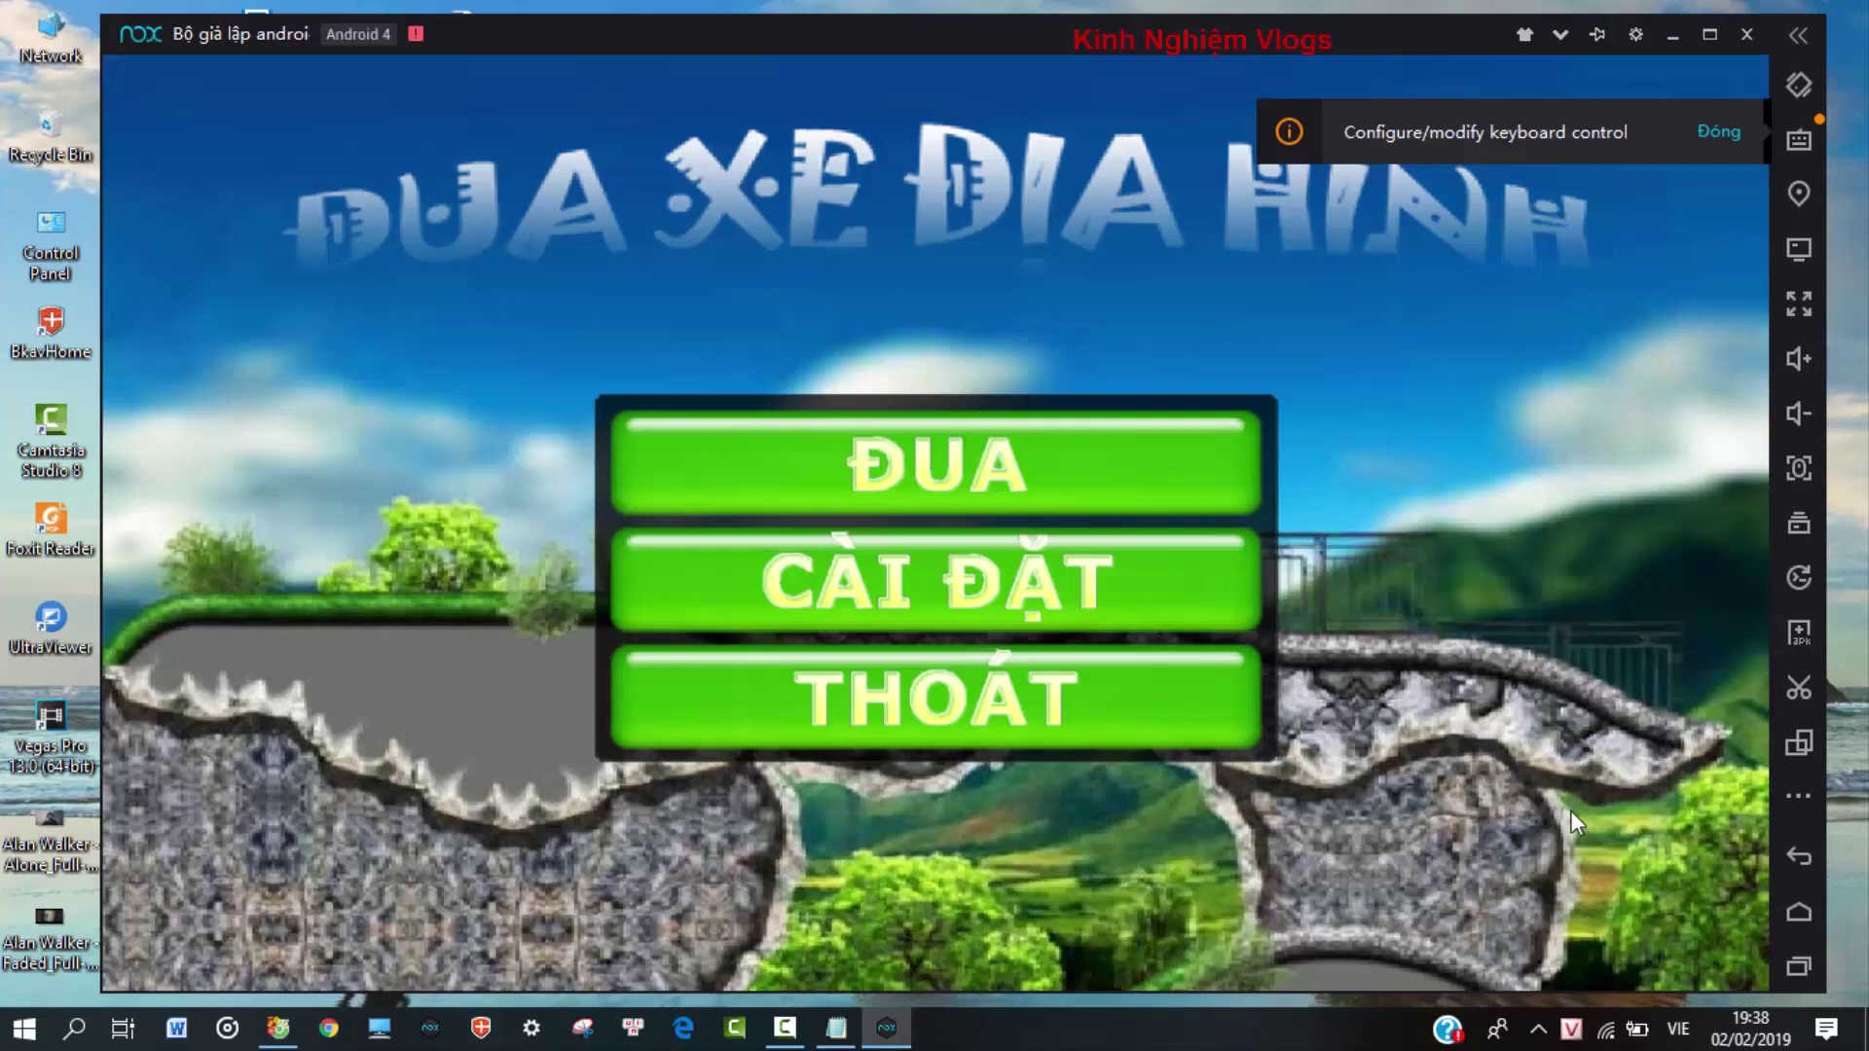
Step: Press ĐUA in Đua Xe Địa Hình and pick level 1
{"action": "left_click", "coordinate": [993, 461]}
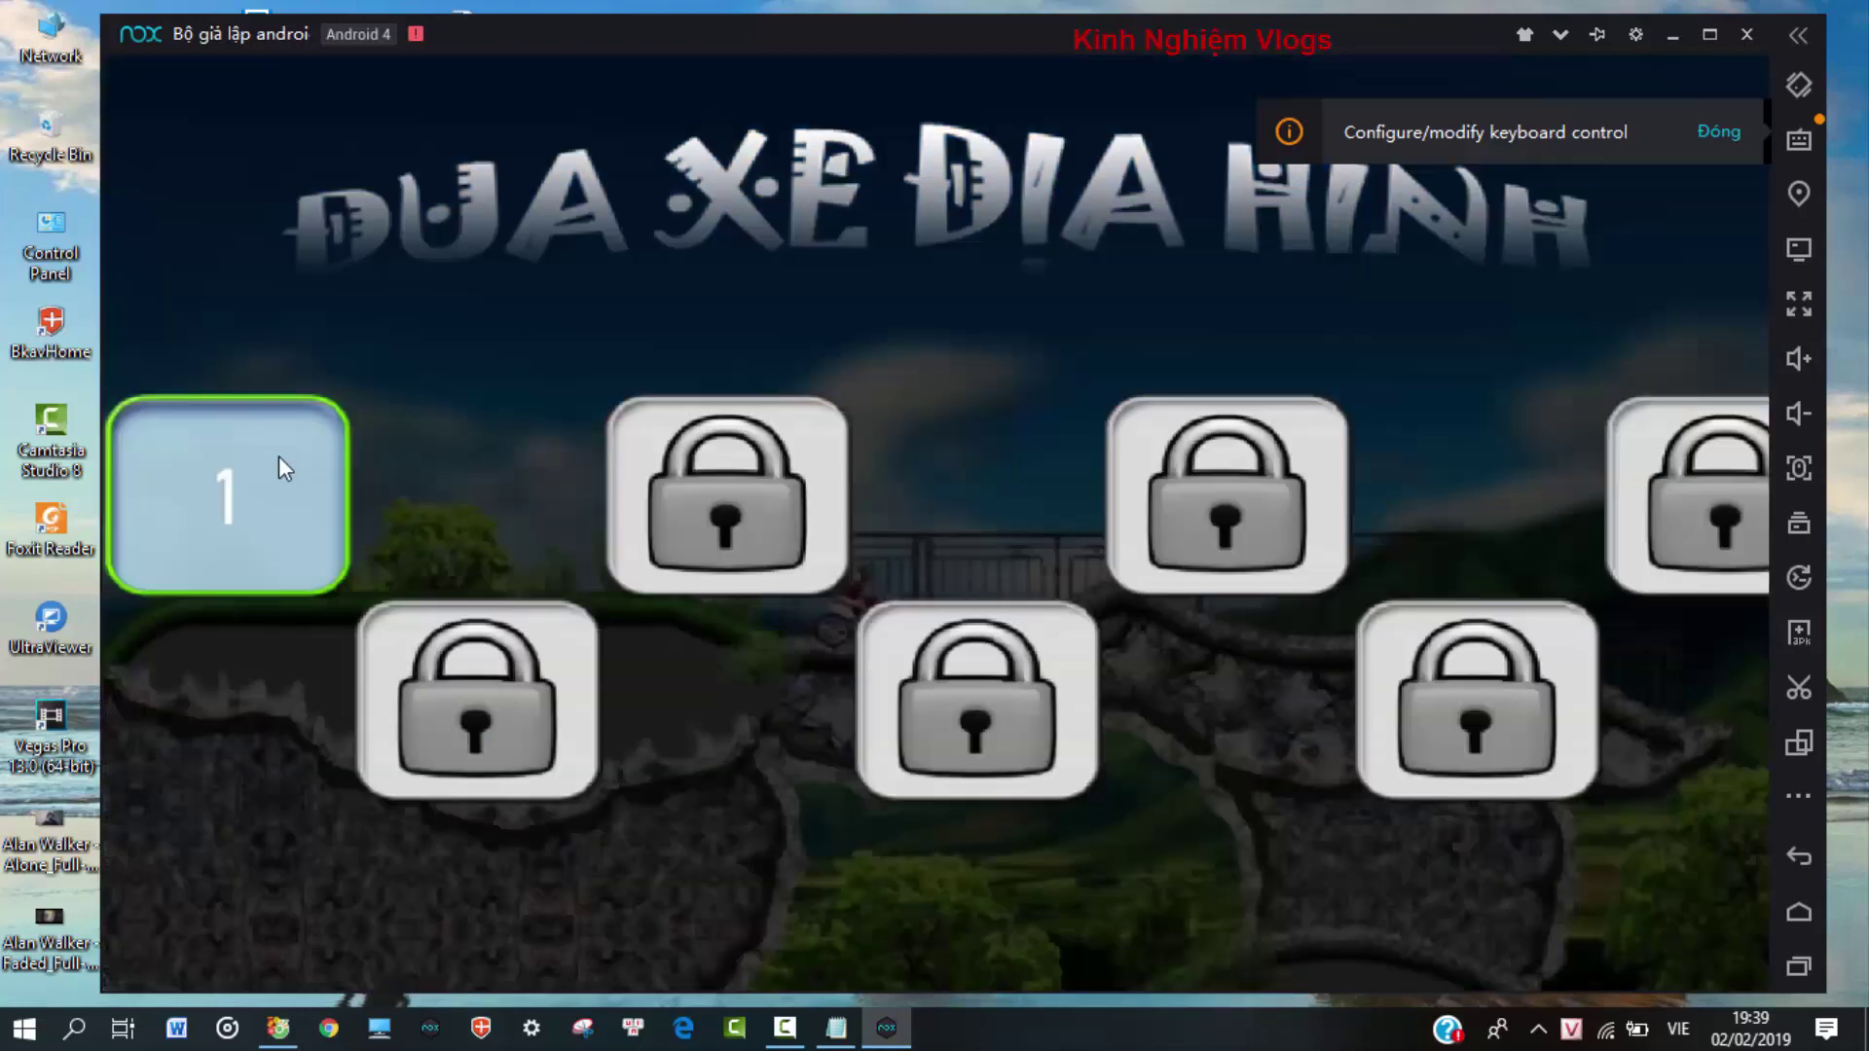
{"action": "left_click", "coordinate": [279, 469]}
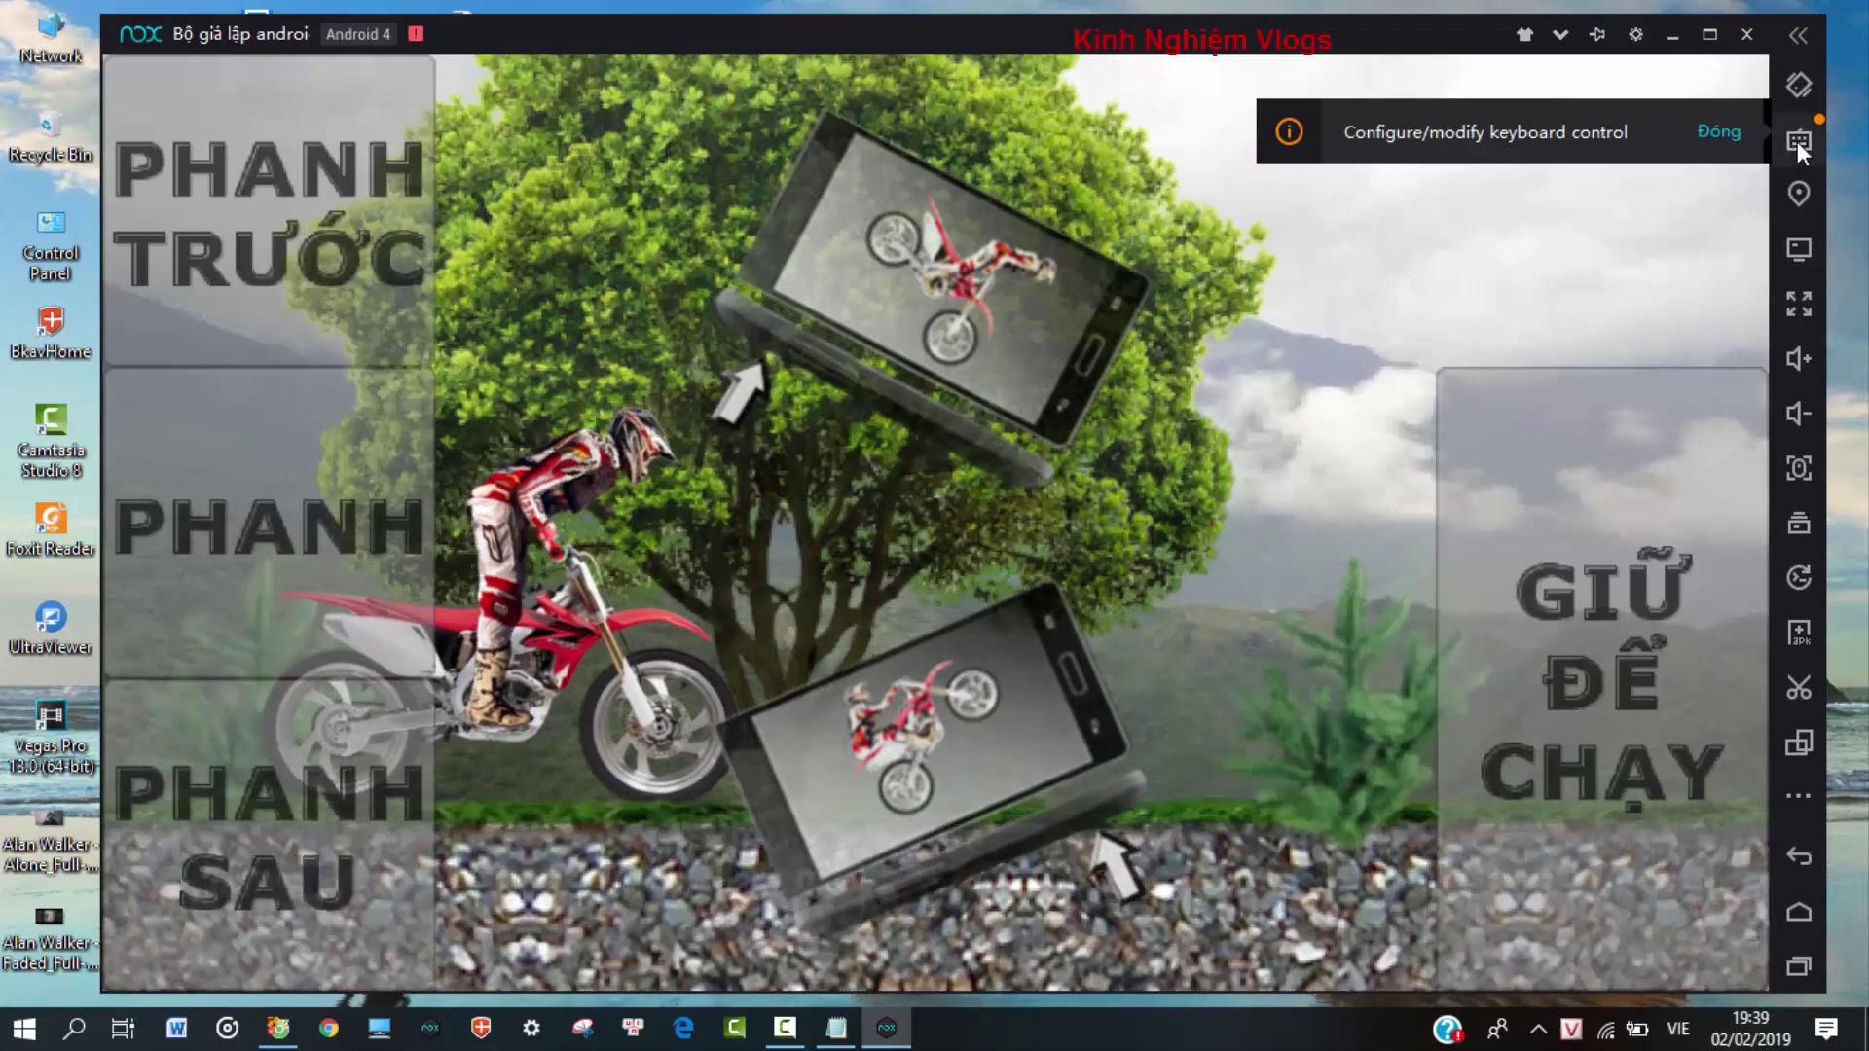
Step: In Keyboard control, bind R to the GIỮ ĐỂ CHẠY area and T to PHANH TRƯỚC
{"action": "left_click", "coordinate": [1798, 142]}
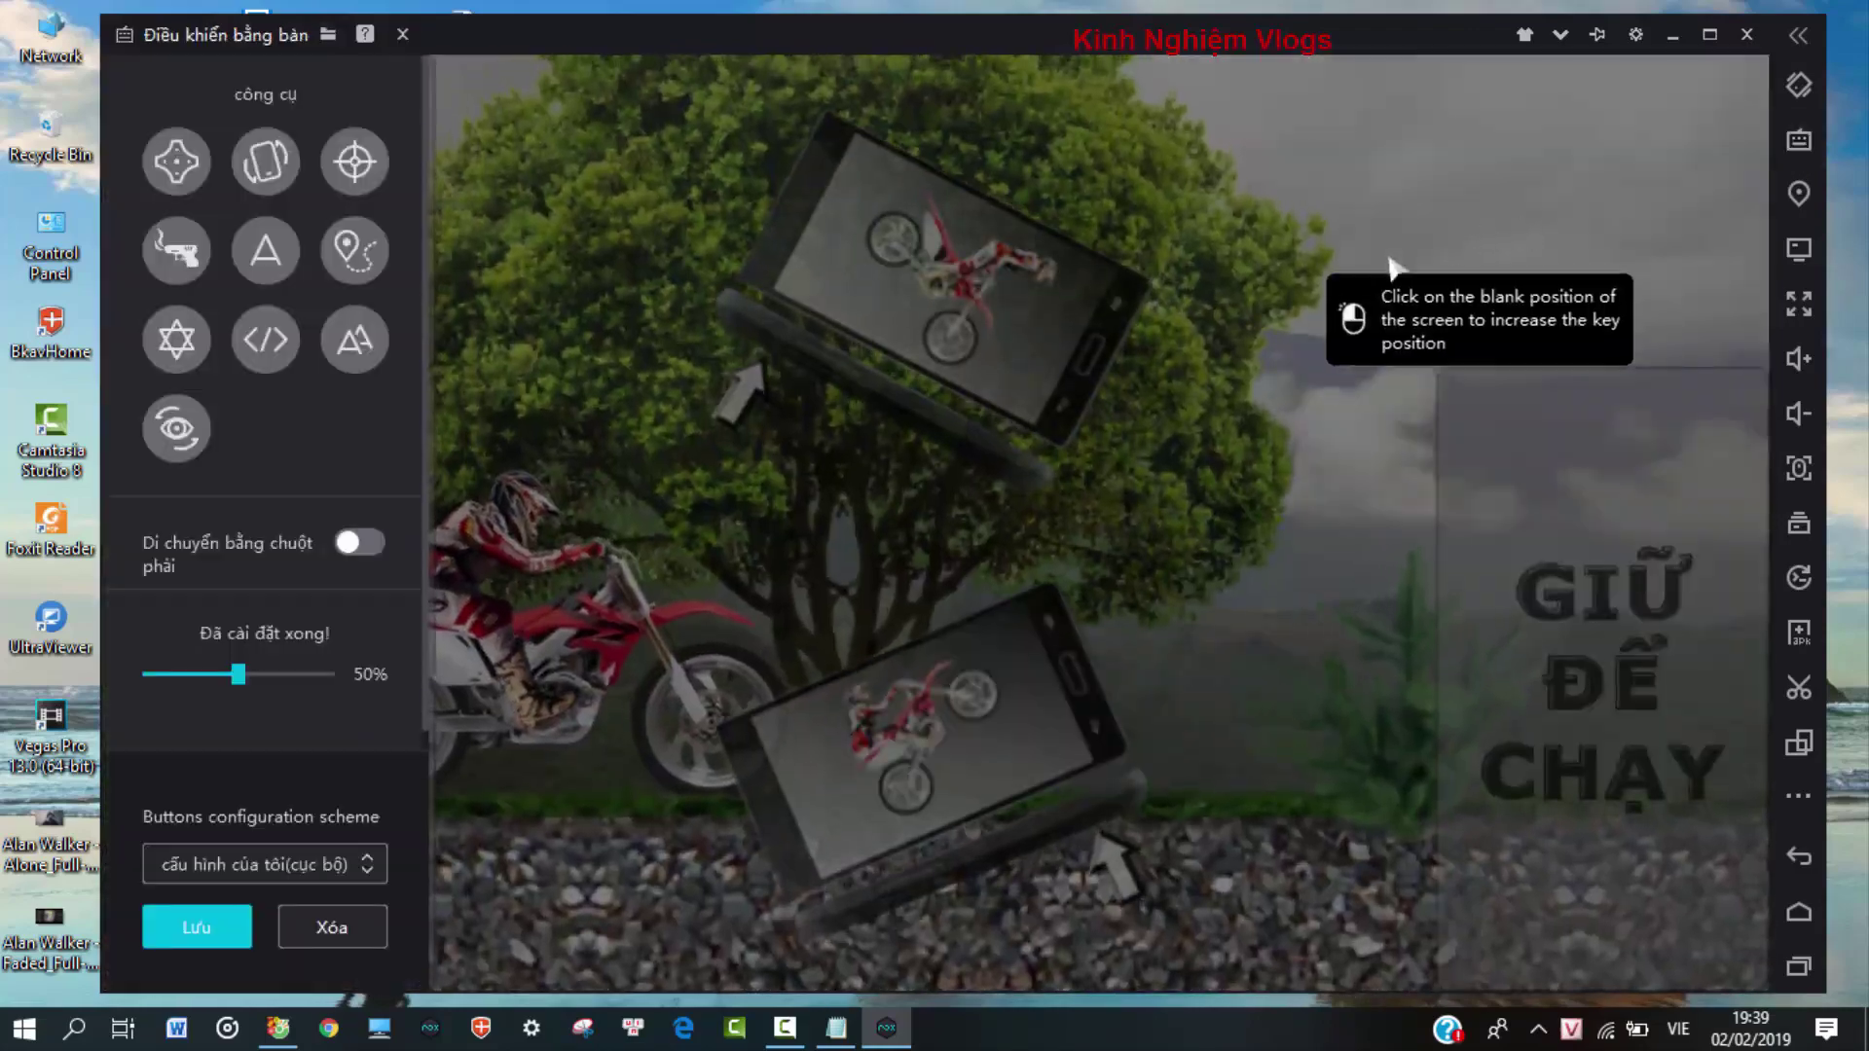
{"action": "key", "text": "Escape"}
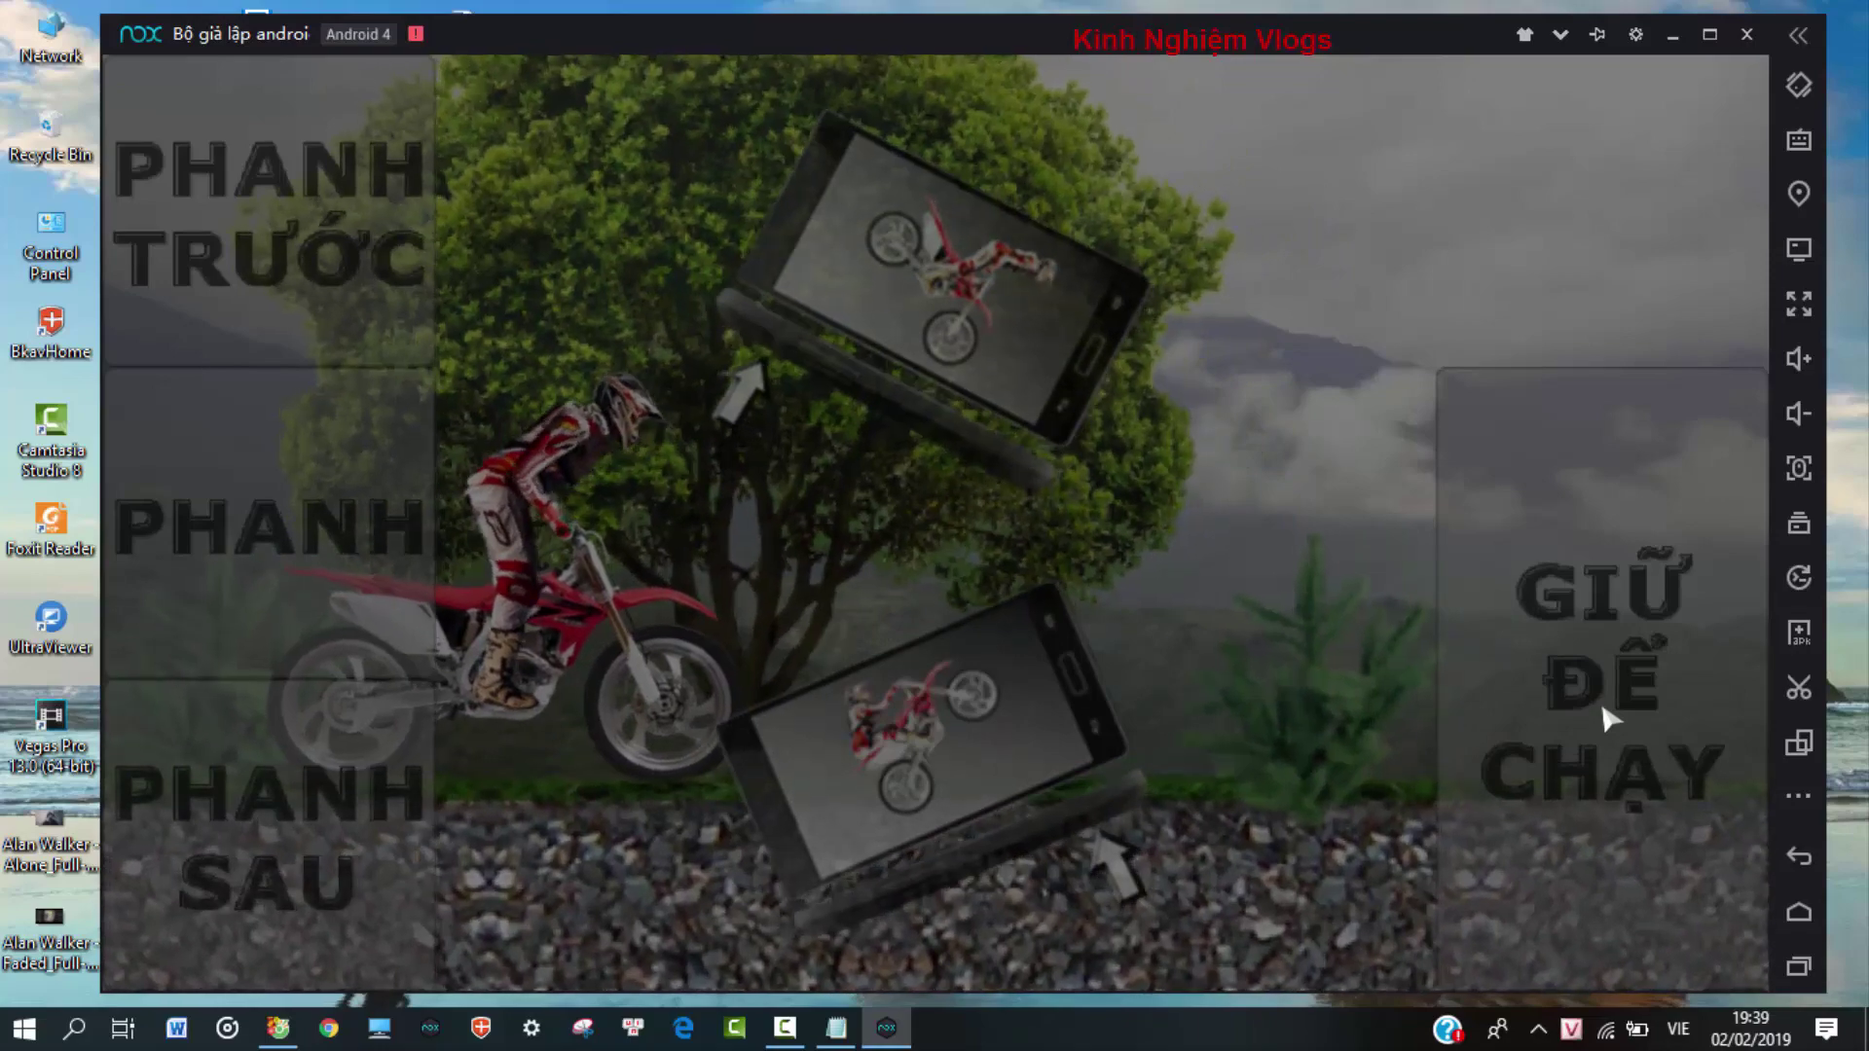
{"action": "left_click", "coordinate": [1602, 718]}
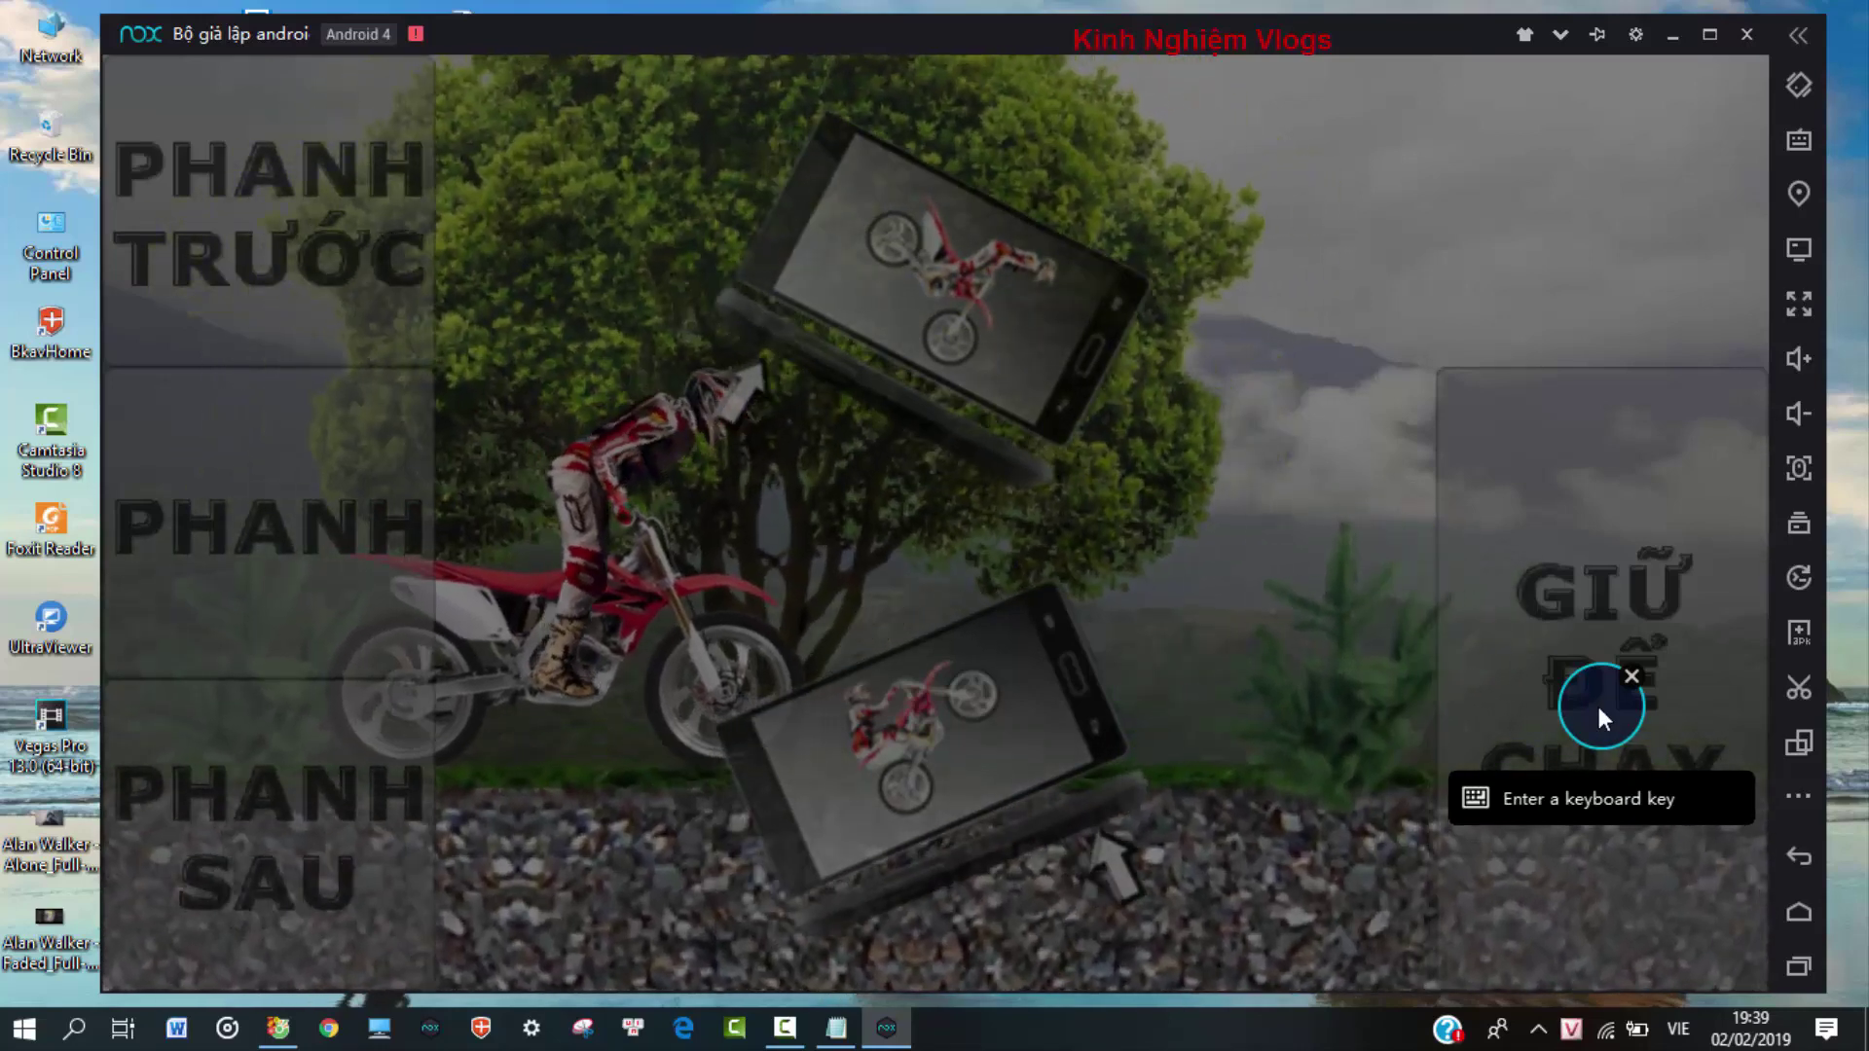
{"action": "key", "text": "r"}
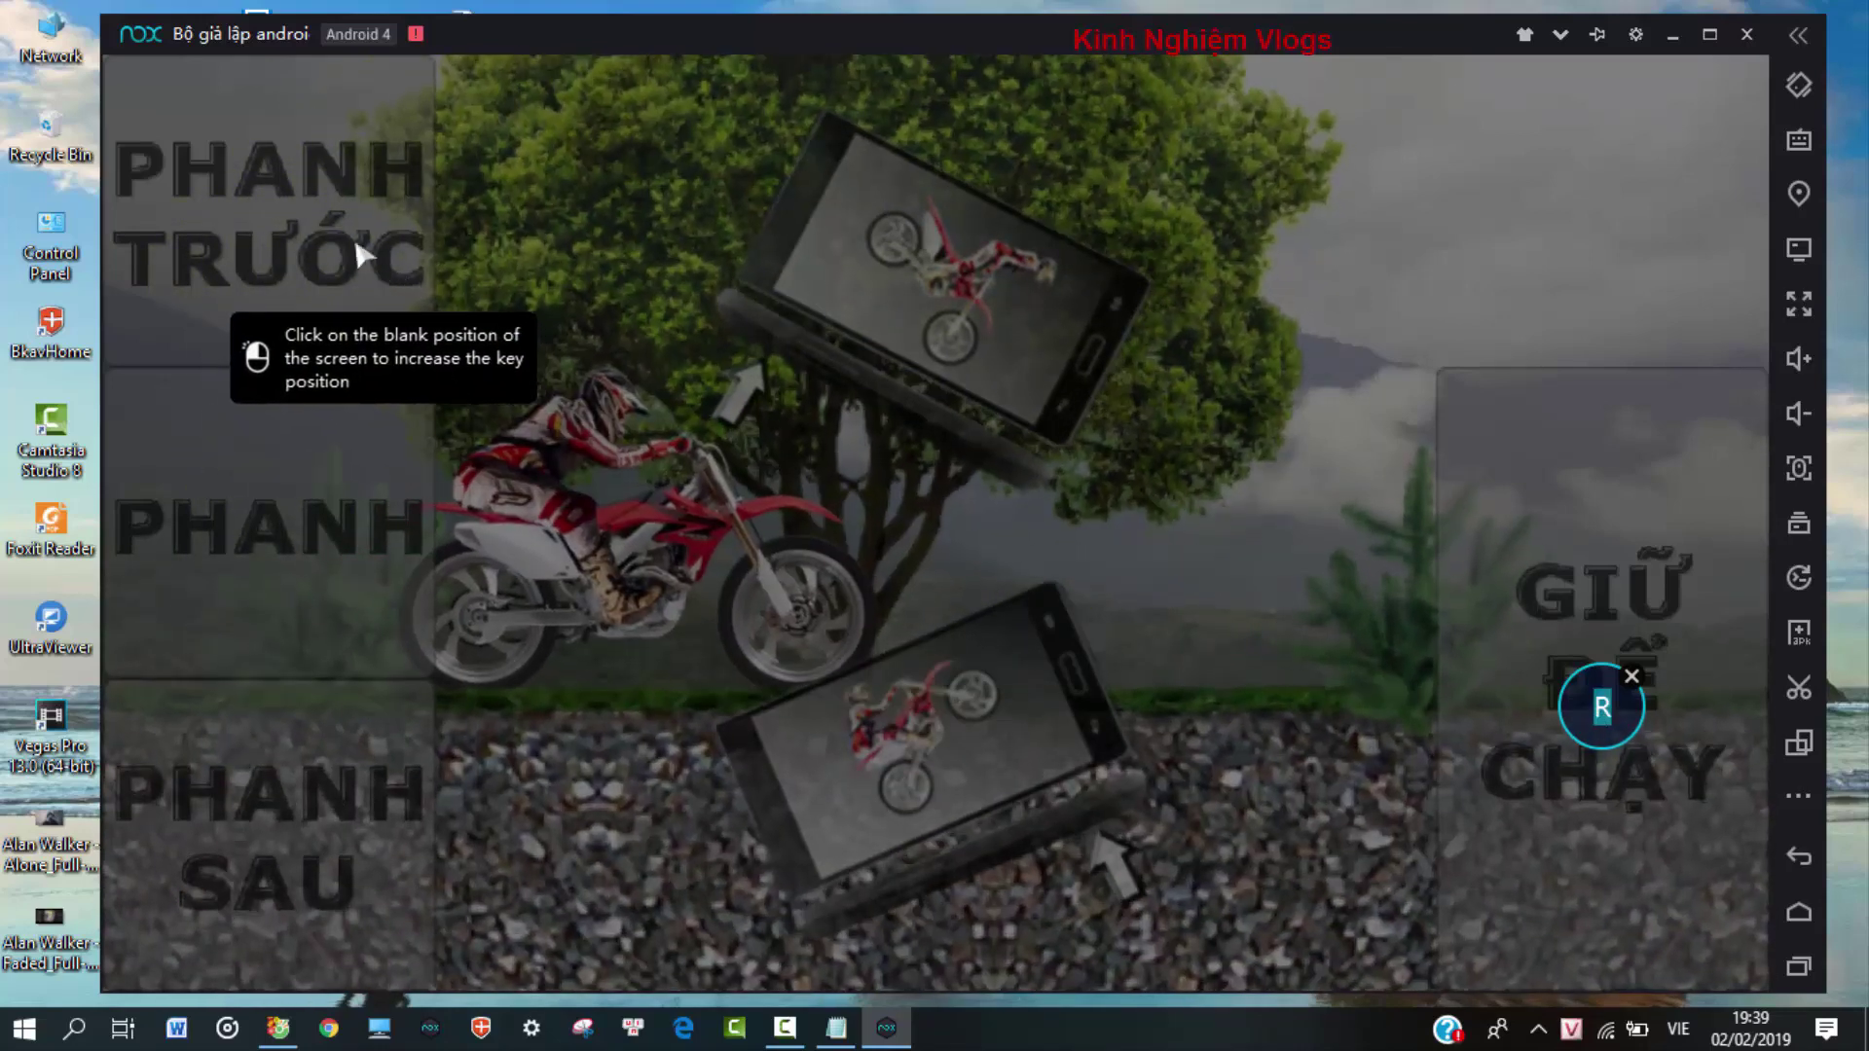
{"action": "left_click", "coordinate": [284, 230]}
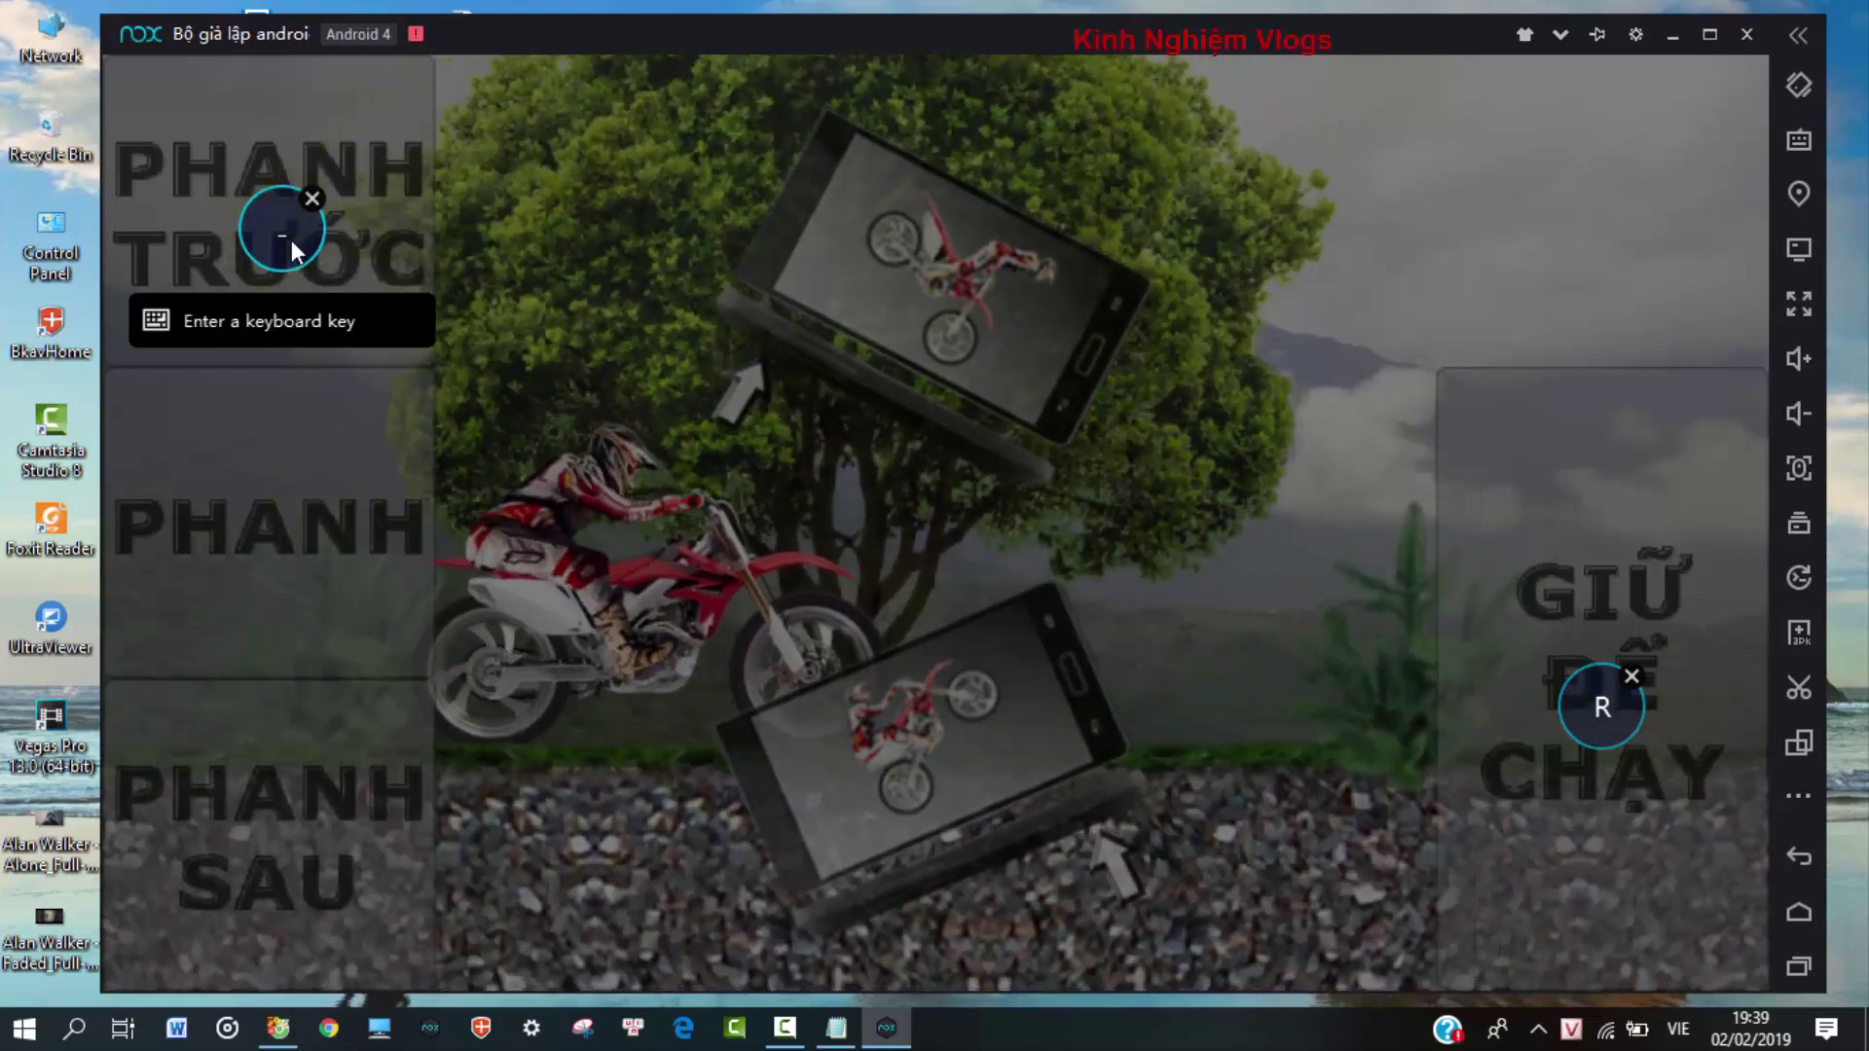
{"action": "key", "text": "t"}
Step: Bind P to the middle PHANH area and S to PHANH SAU, then save with Lưu
{"action": "left_click", "coordinate": [243, 560]}
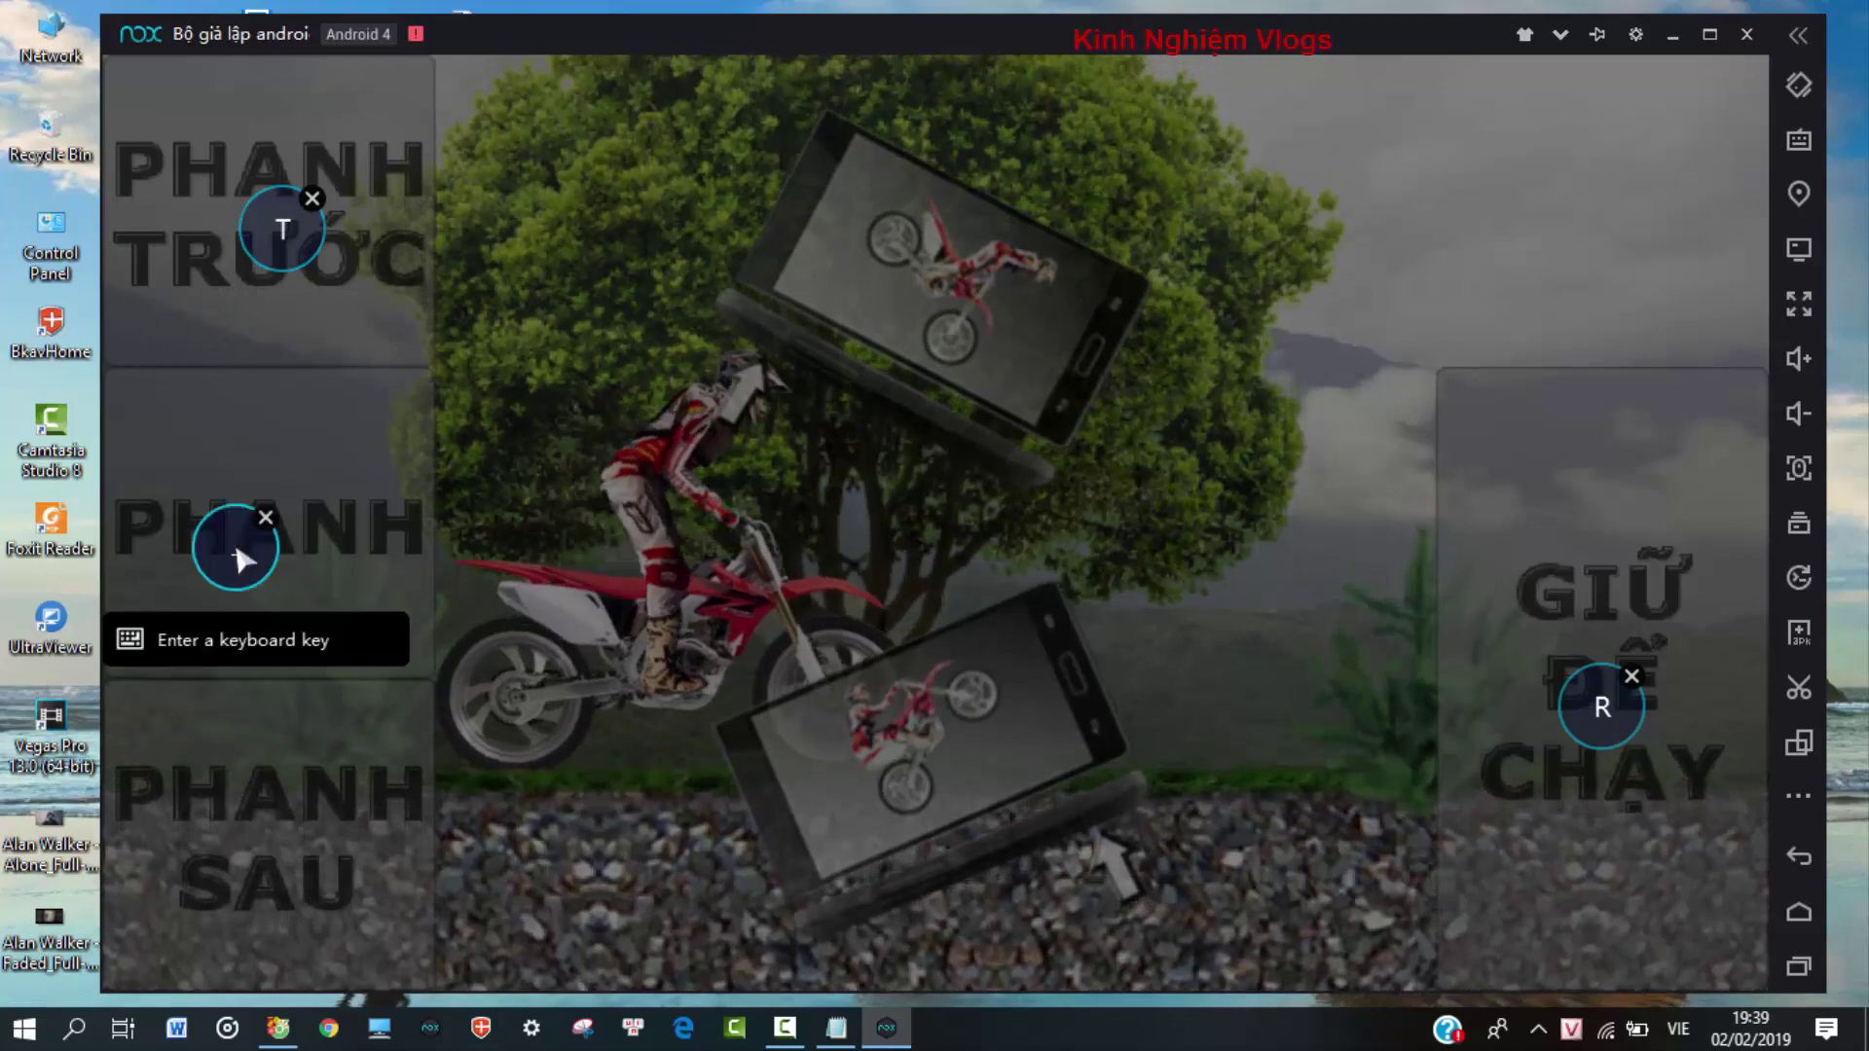
{"action": "key", "text": "r"}
{"action": "key", "text": "p"}
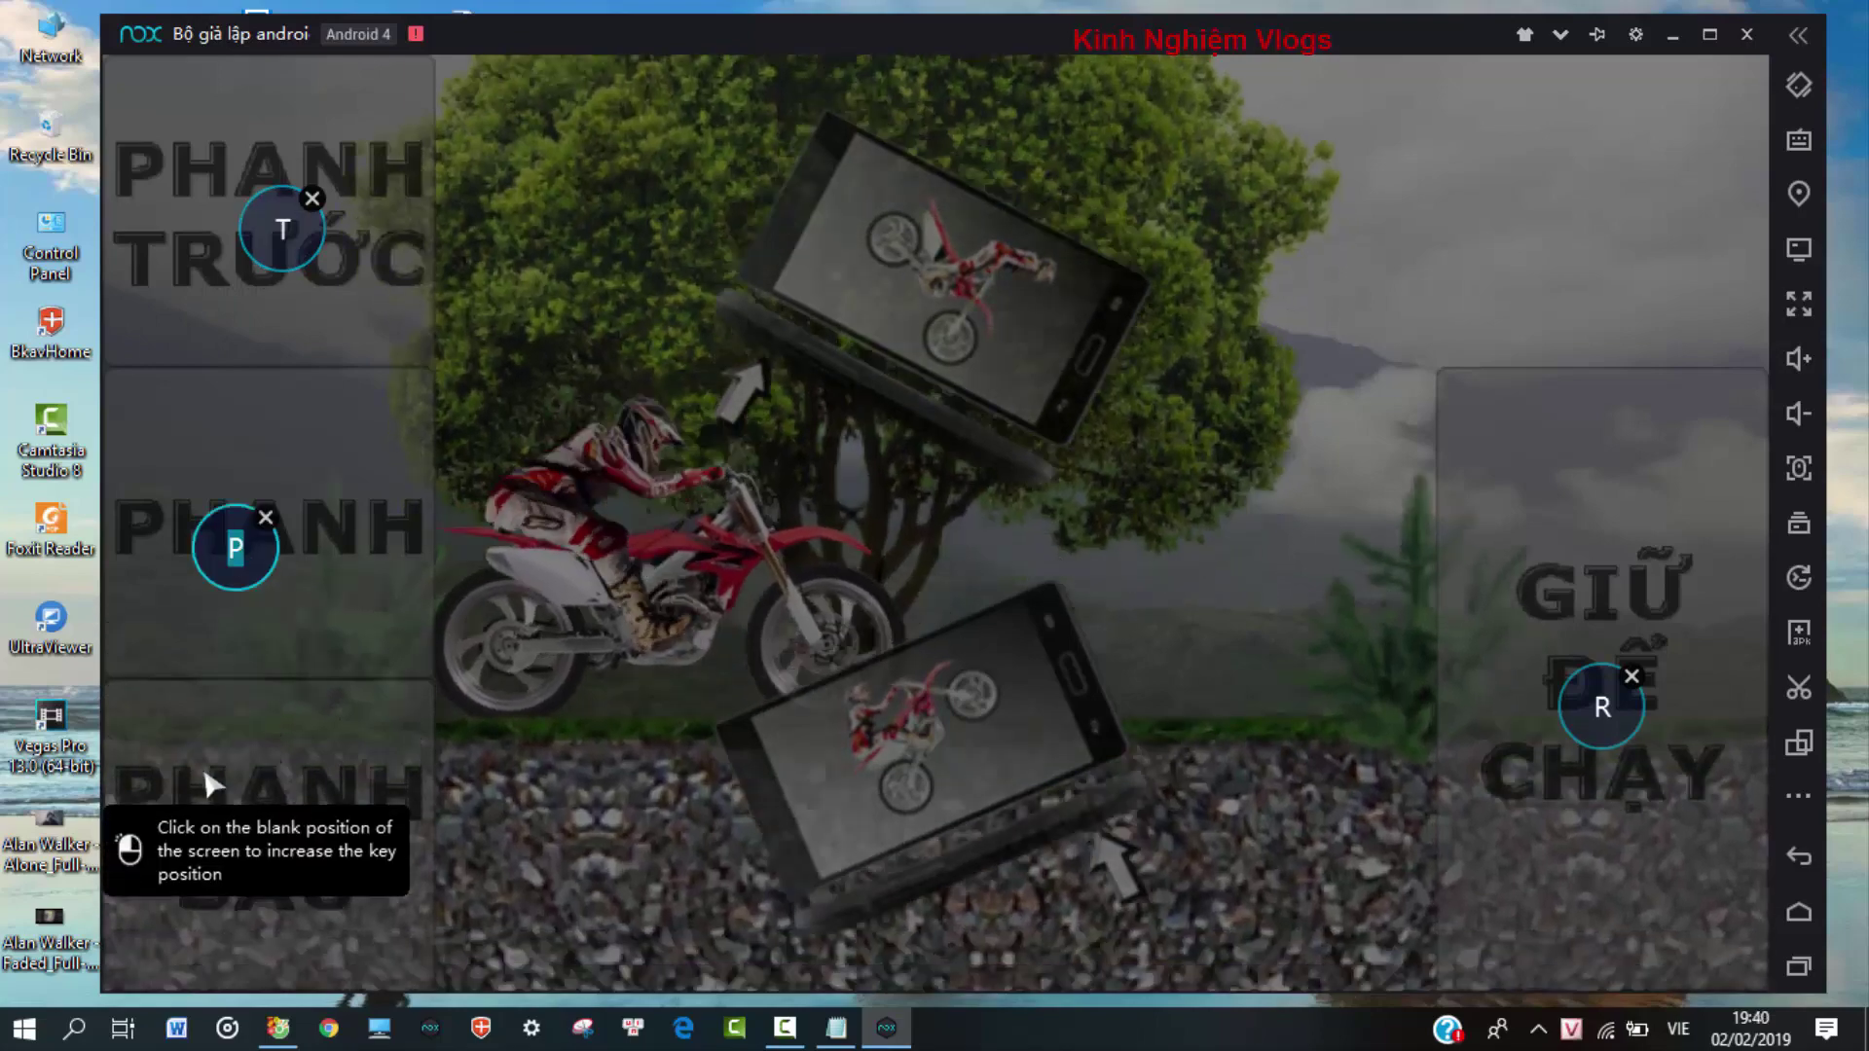
{"action": "left_click", "coordinate": [204, 794]}
{"action": "key", "text": "s"}
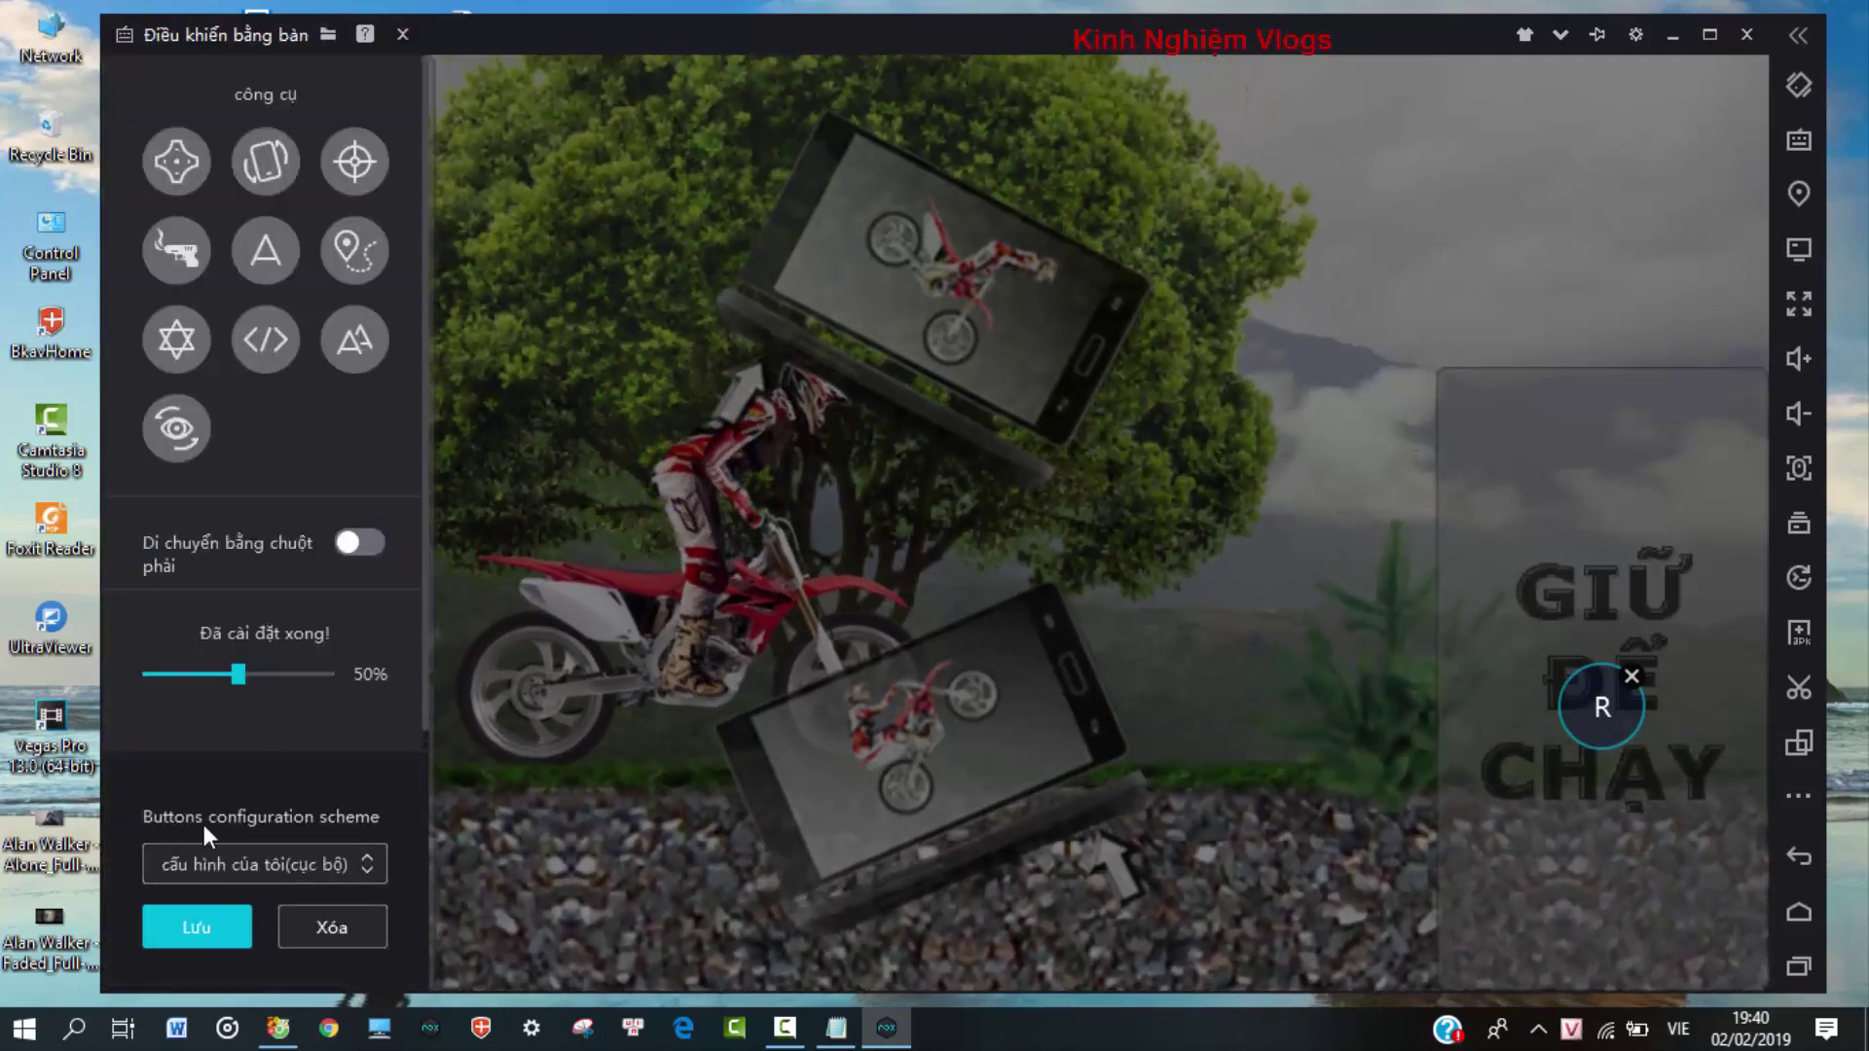
{"action": "left_click", "coordinate": [198, 923]}
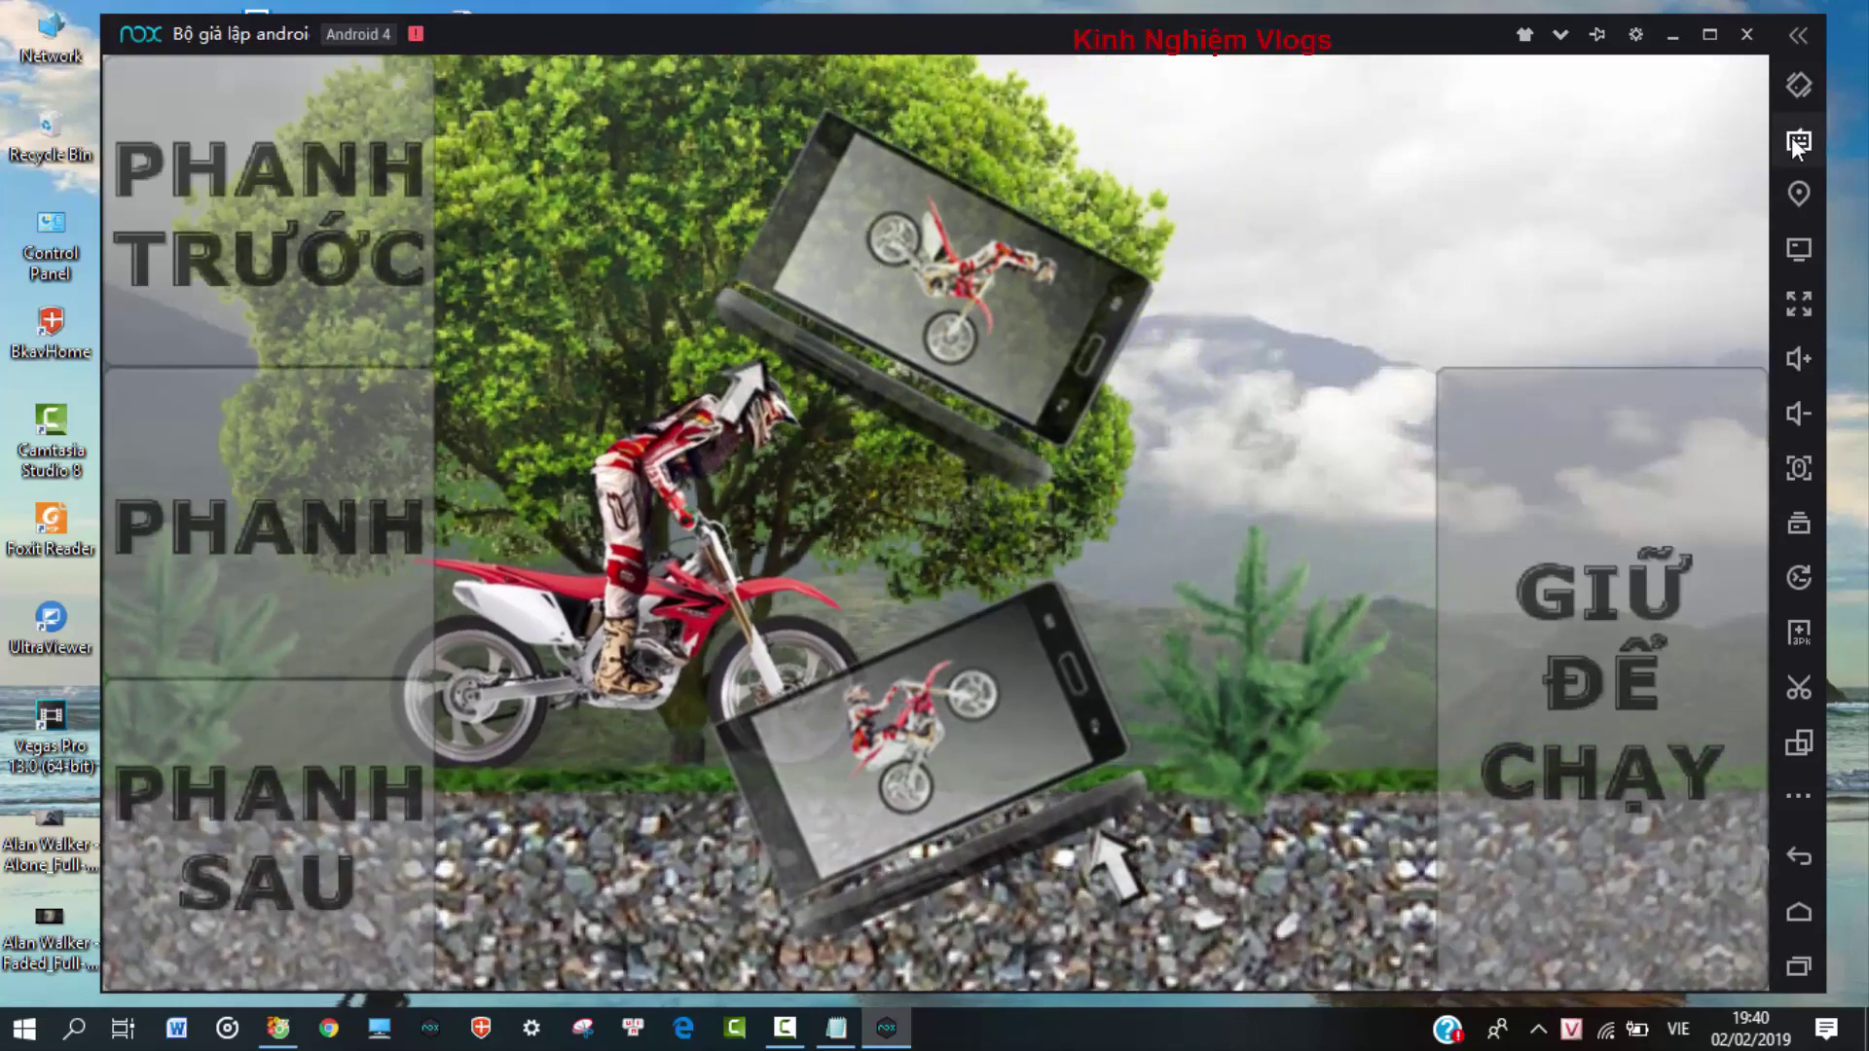
{"action": "left_click", "coordinate": [1791, 139]}
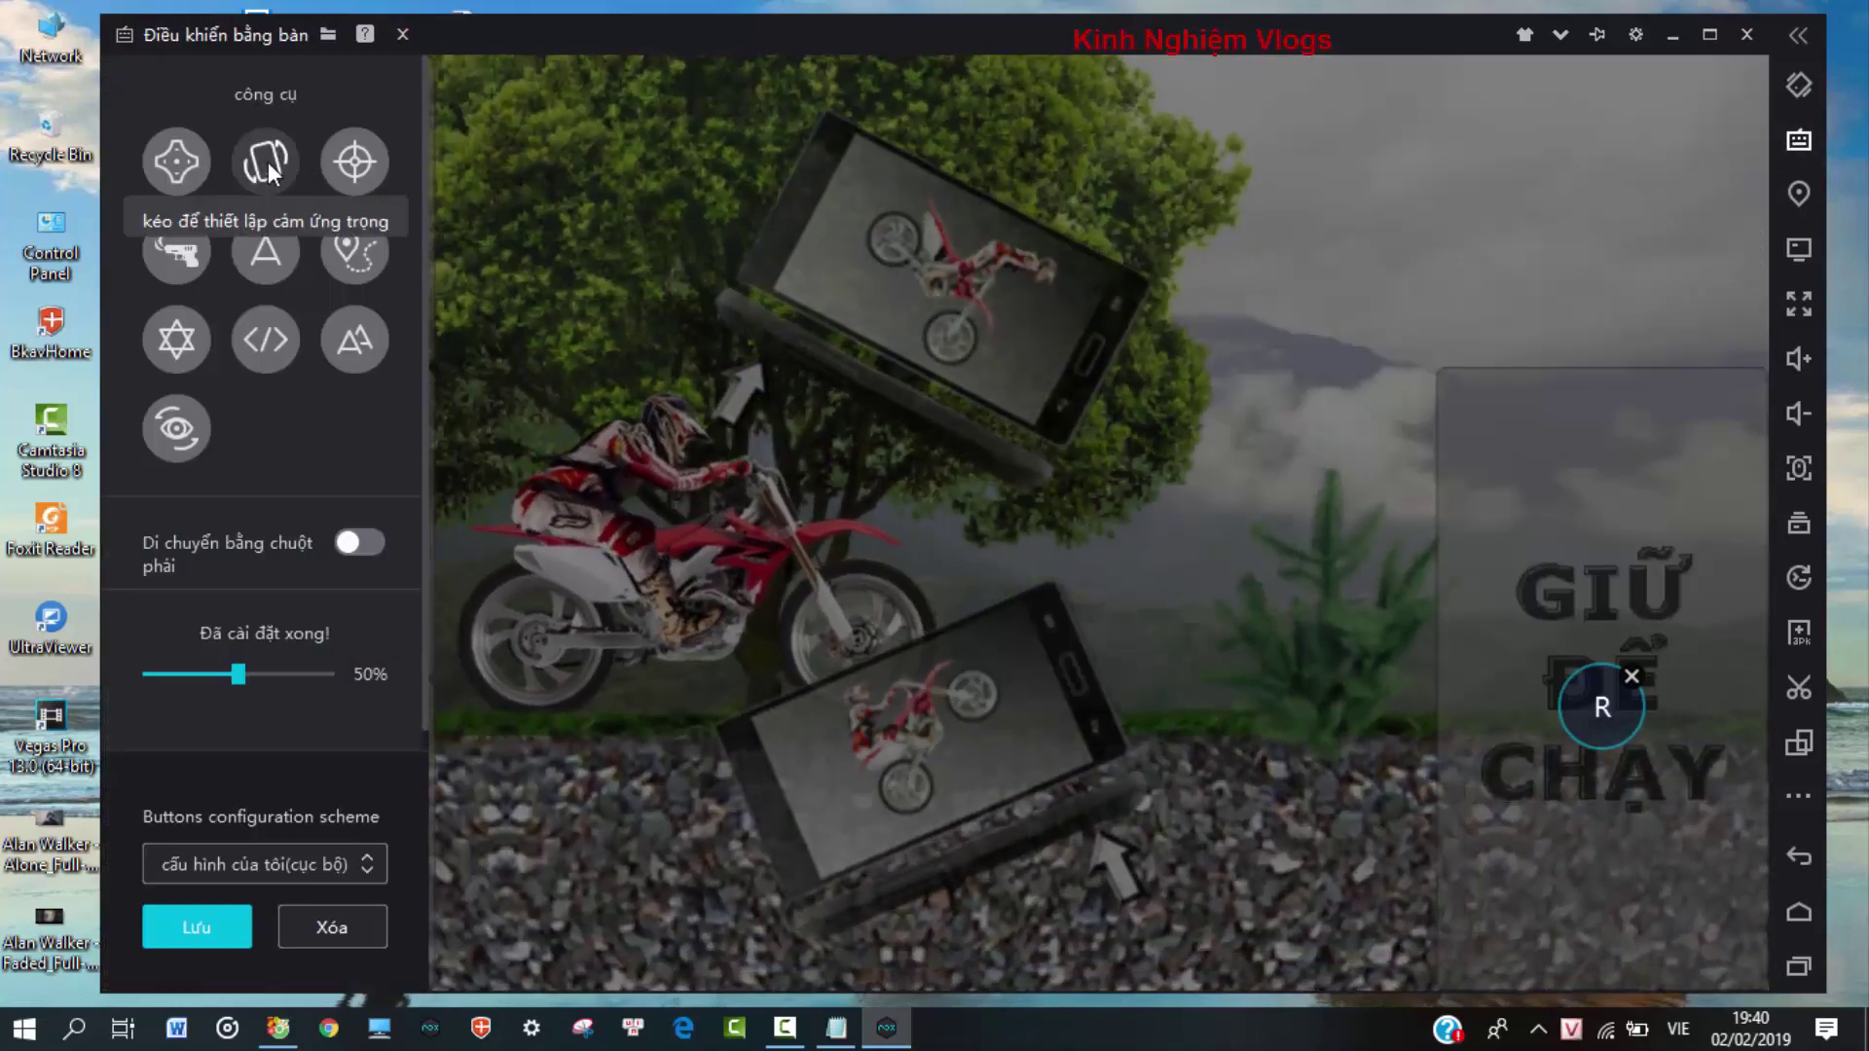
{"action": "left_click_drag", "start_coordinate": [264, 167], "coordinate": [935, 523]}
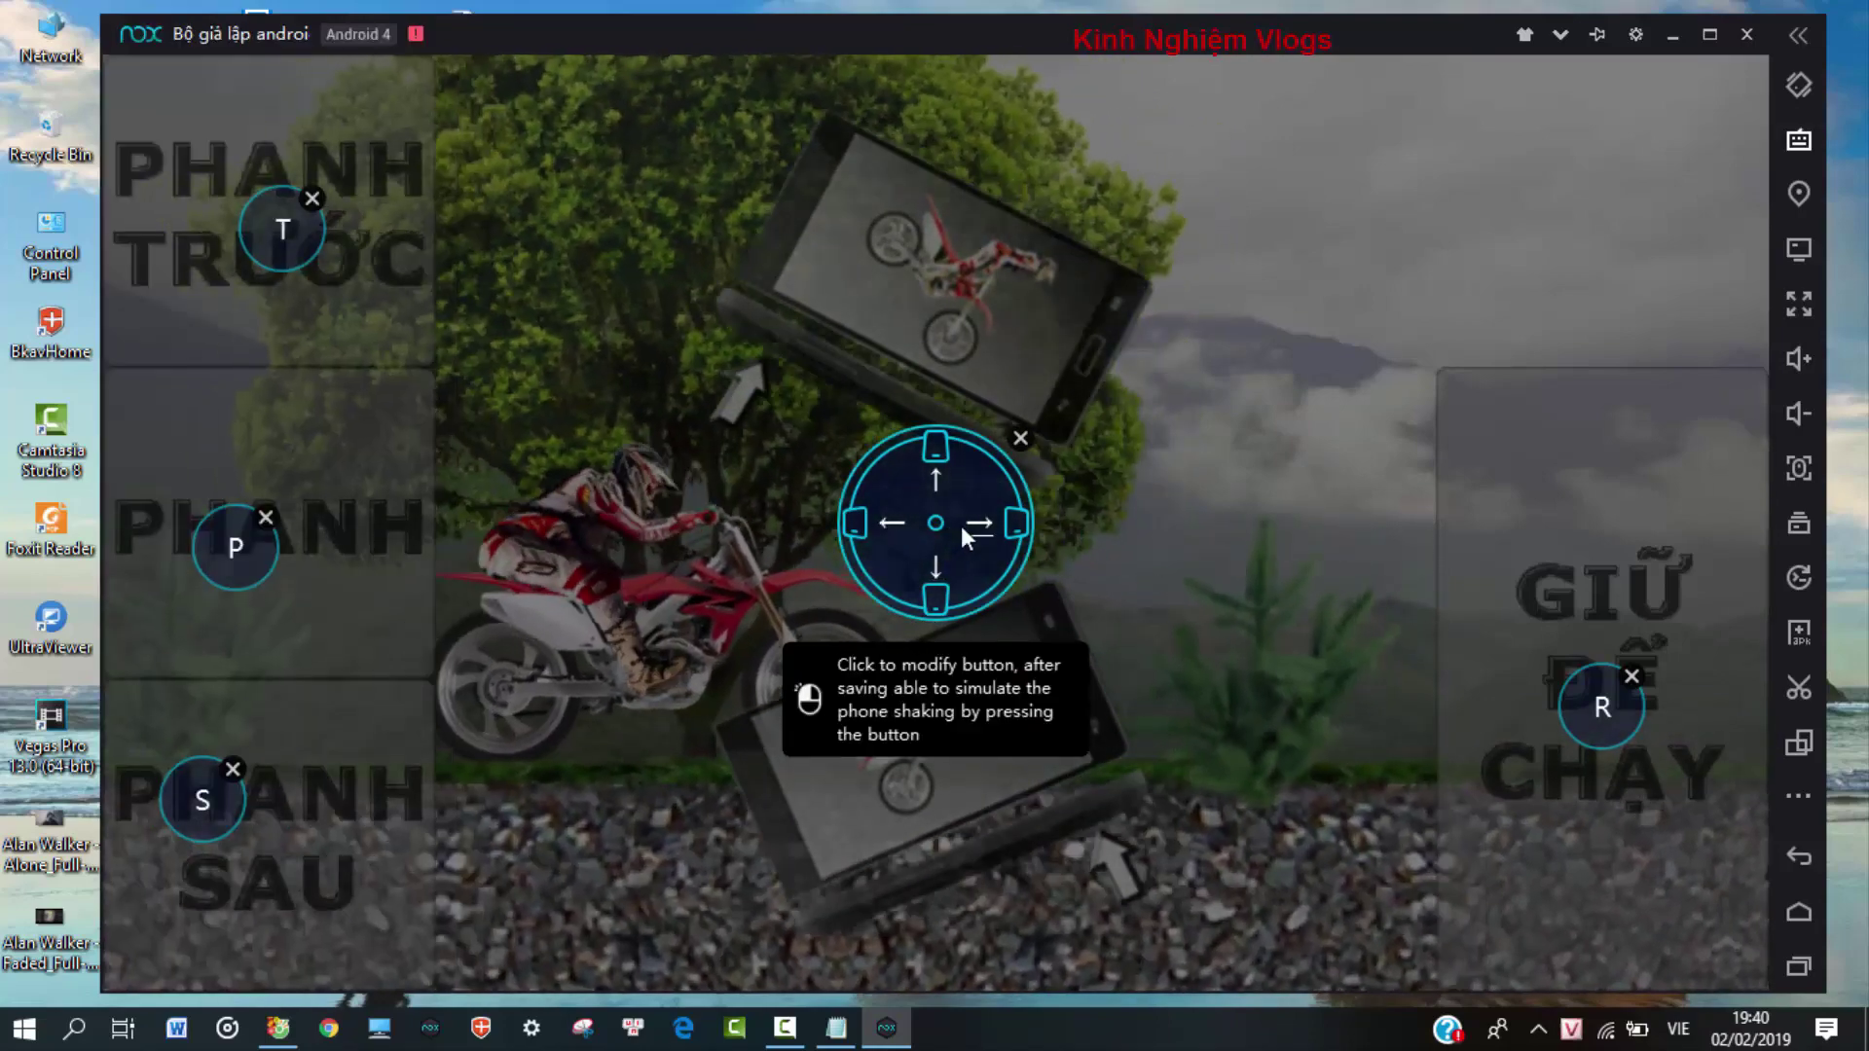
{"action": "mouse_move", "coordinate": [319, 516]}
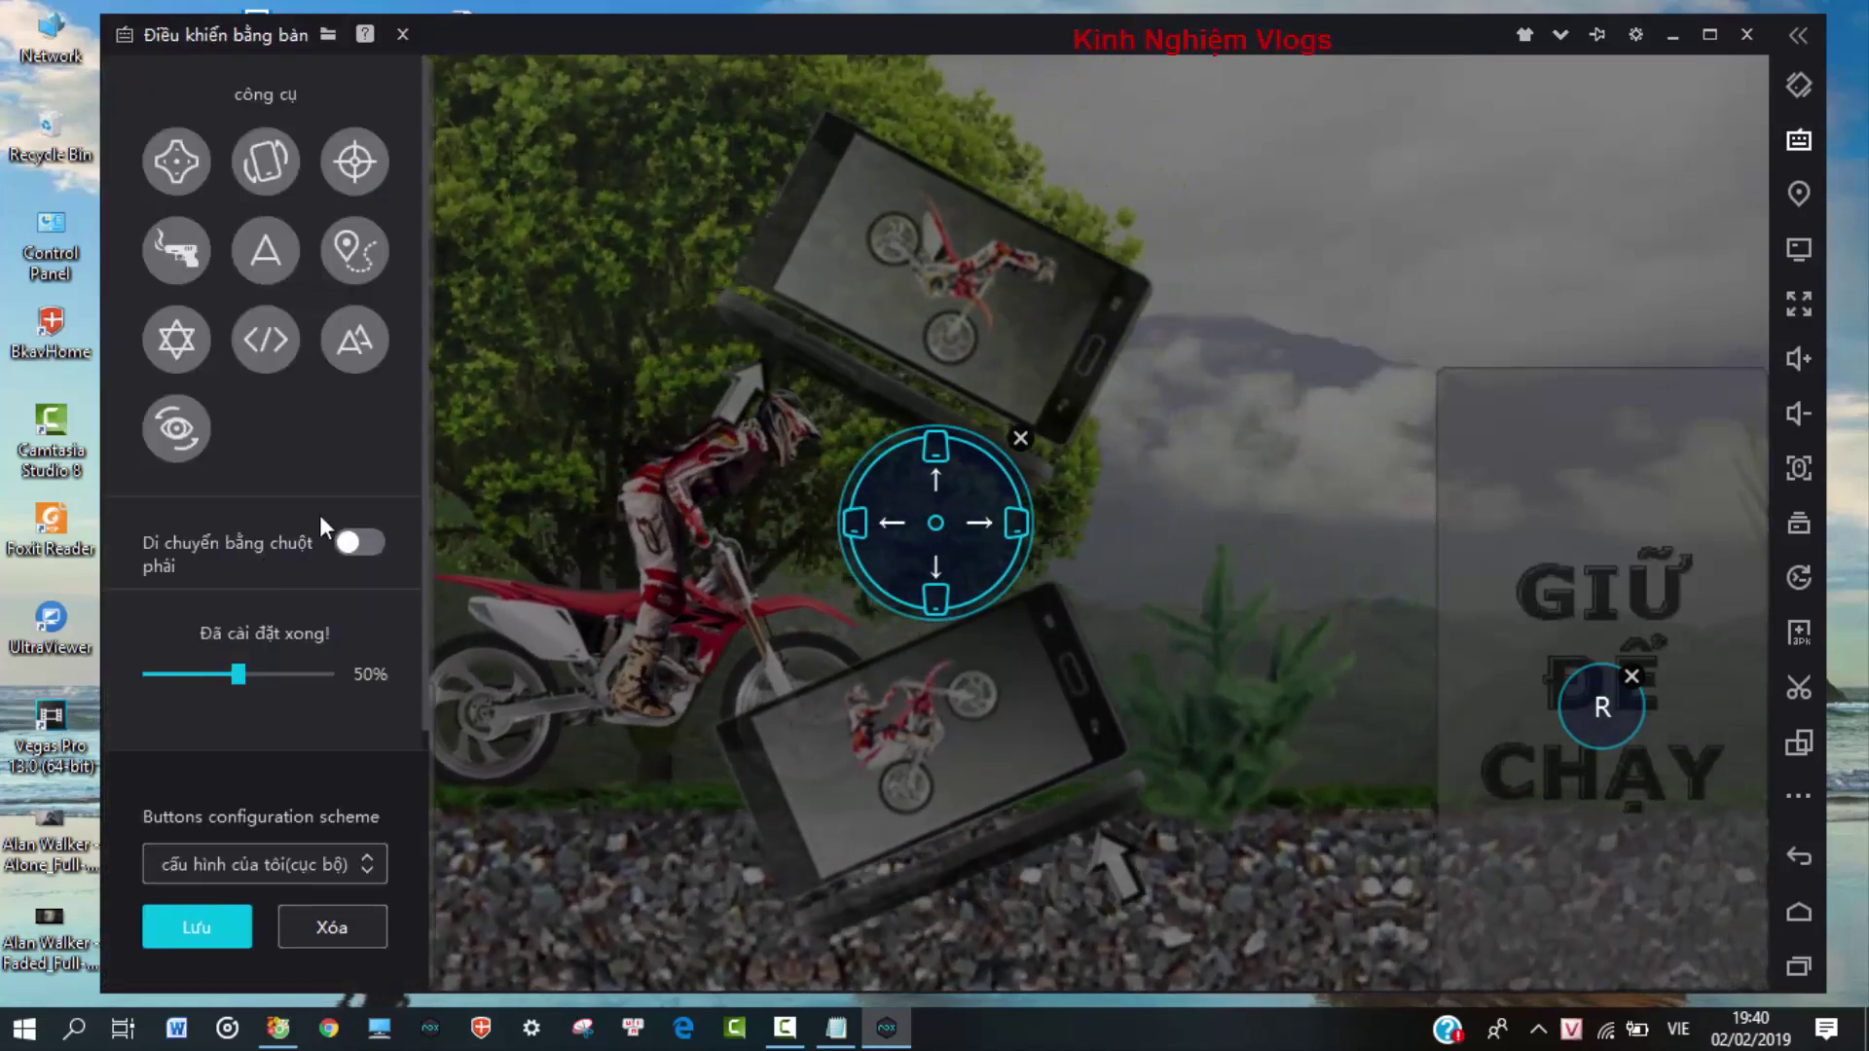
{"action": "left_click", "coordinate": [201, 917]}
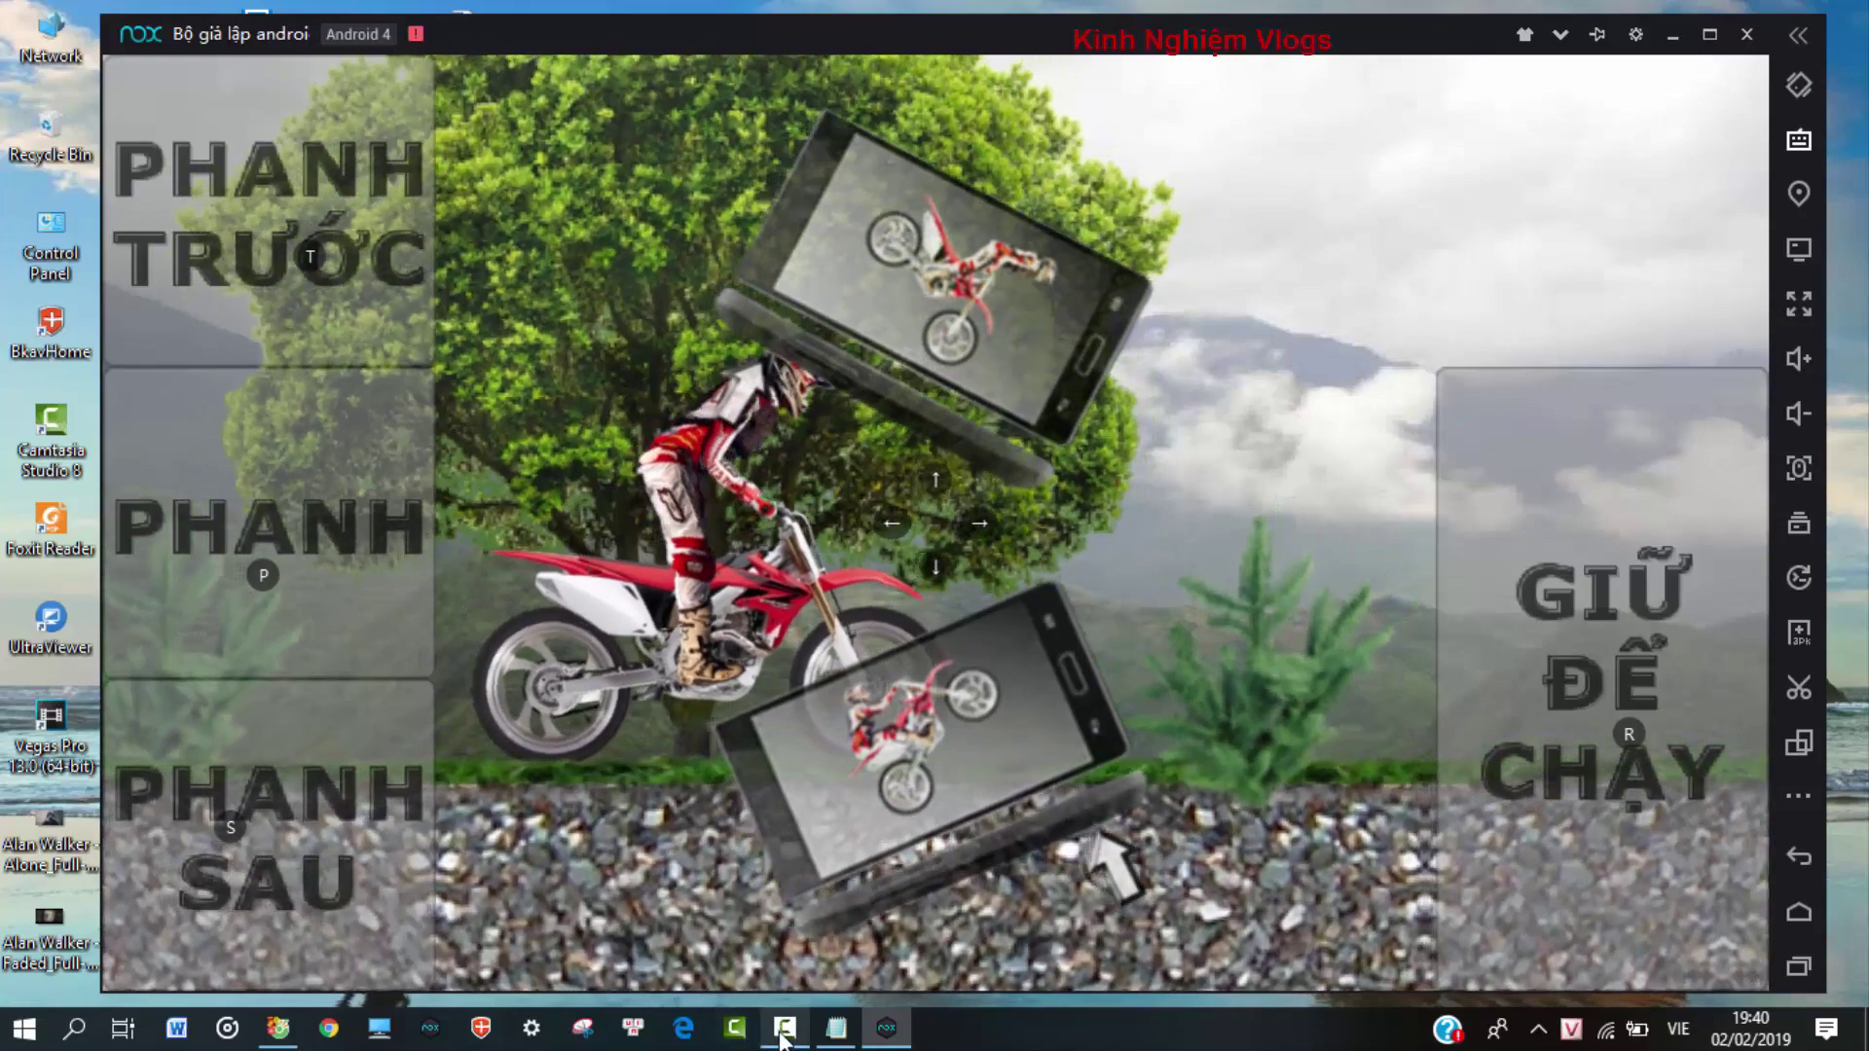
{"action": "left_click", "coordinate": [726, 1026]}
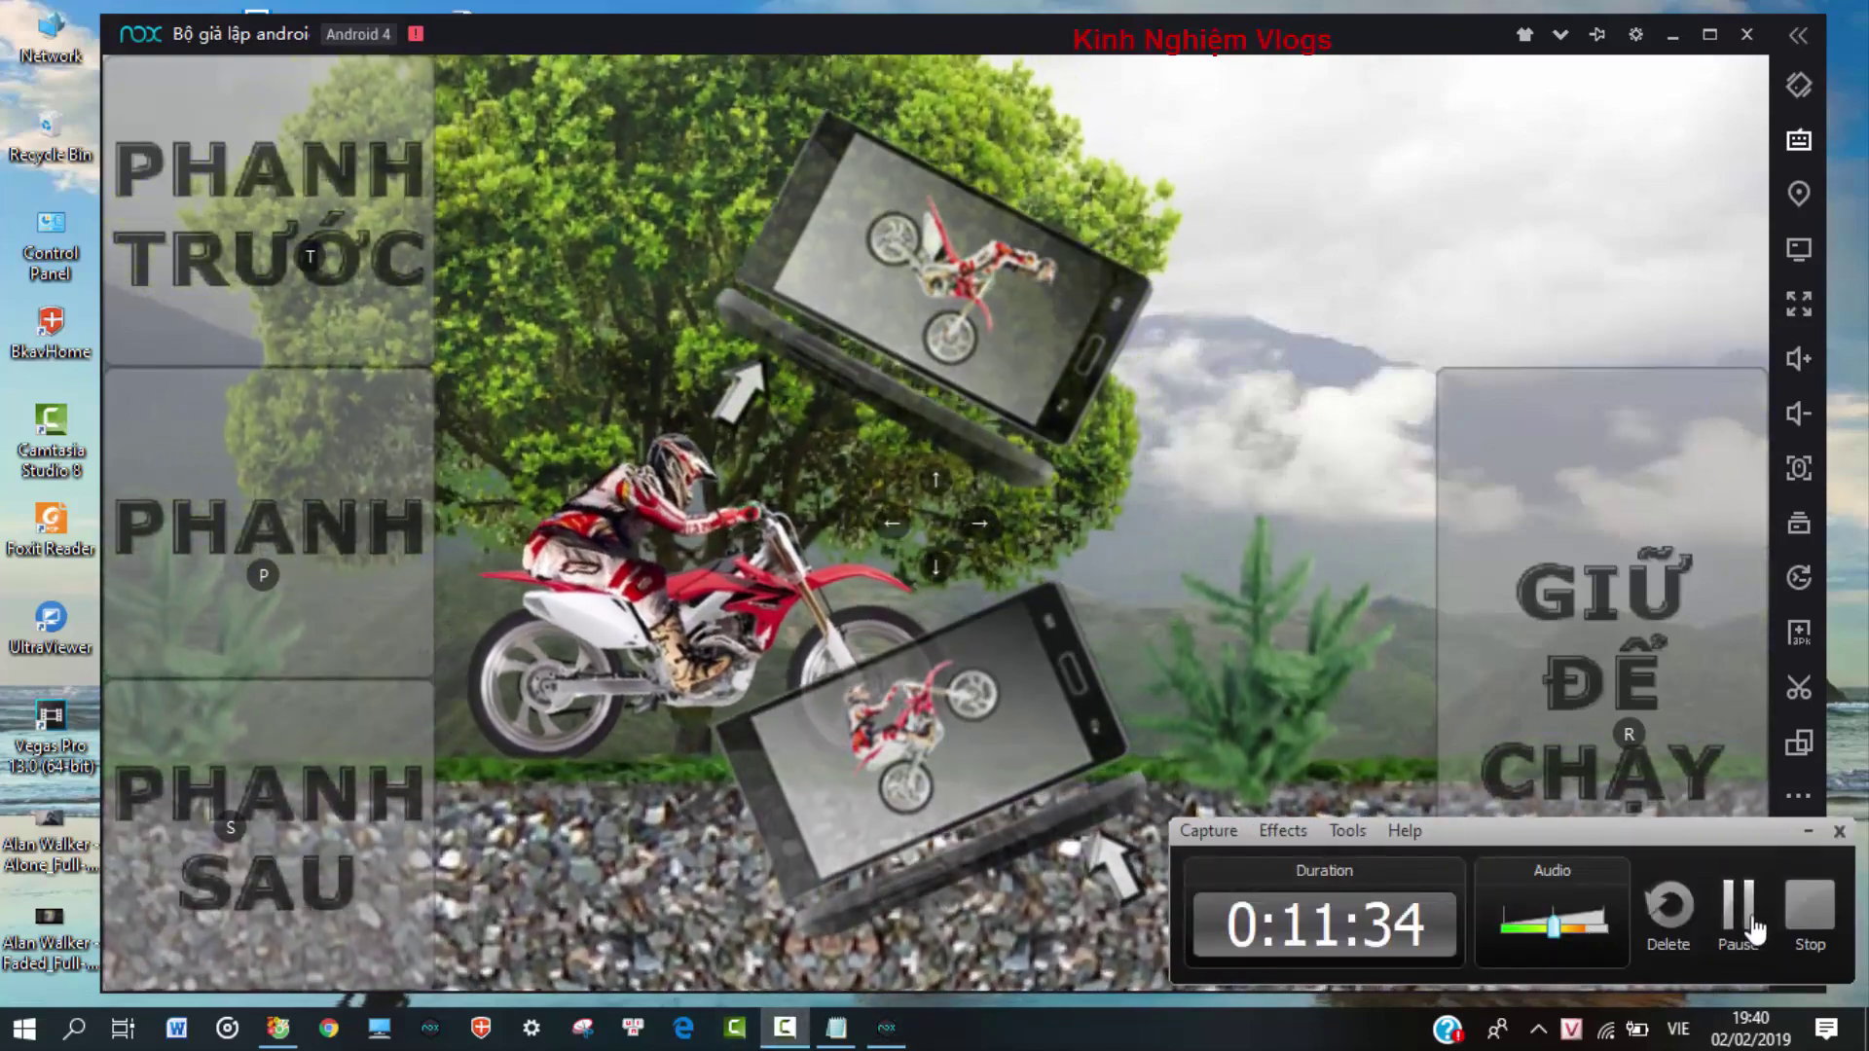
Step: Ride Chặng 1 using R and Right-arrow keys for a 00:16.84 best time, then choose Thoát
{"action": "left_click", "coordinate": [1752, 925]}
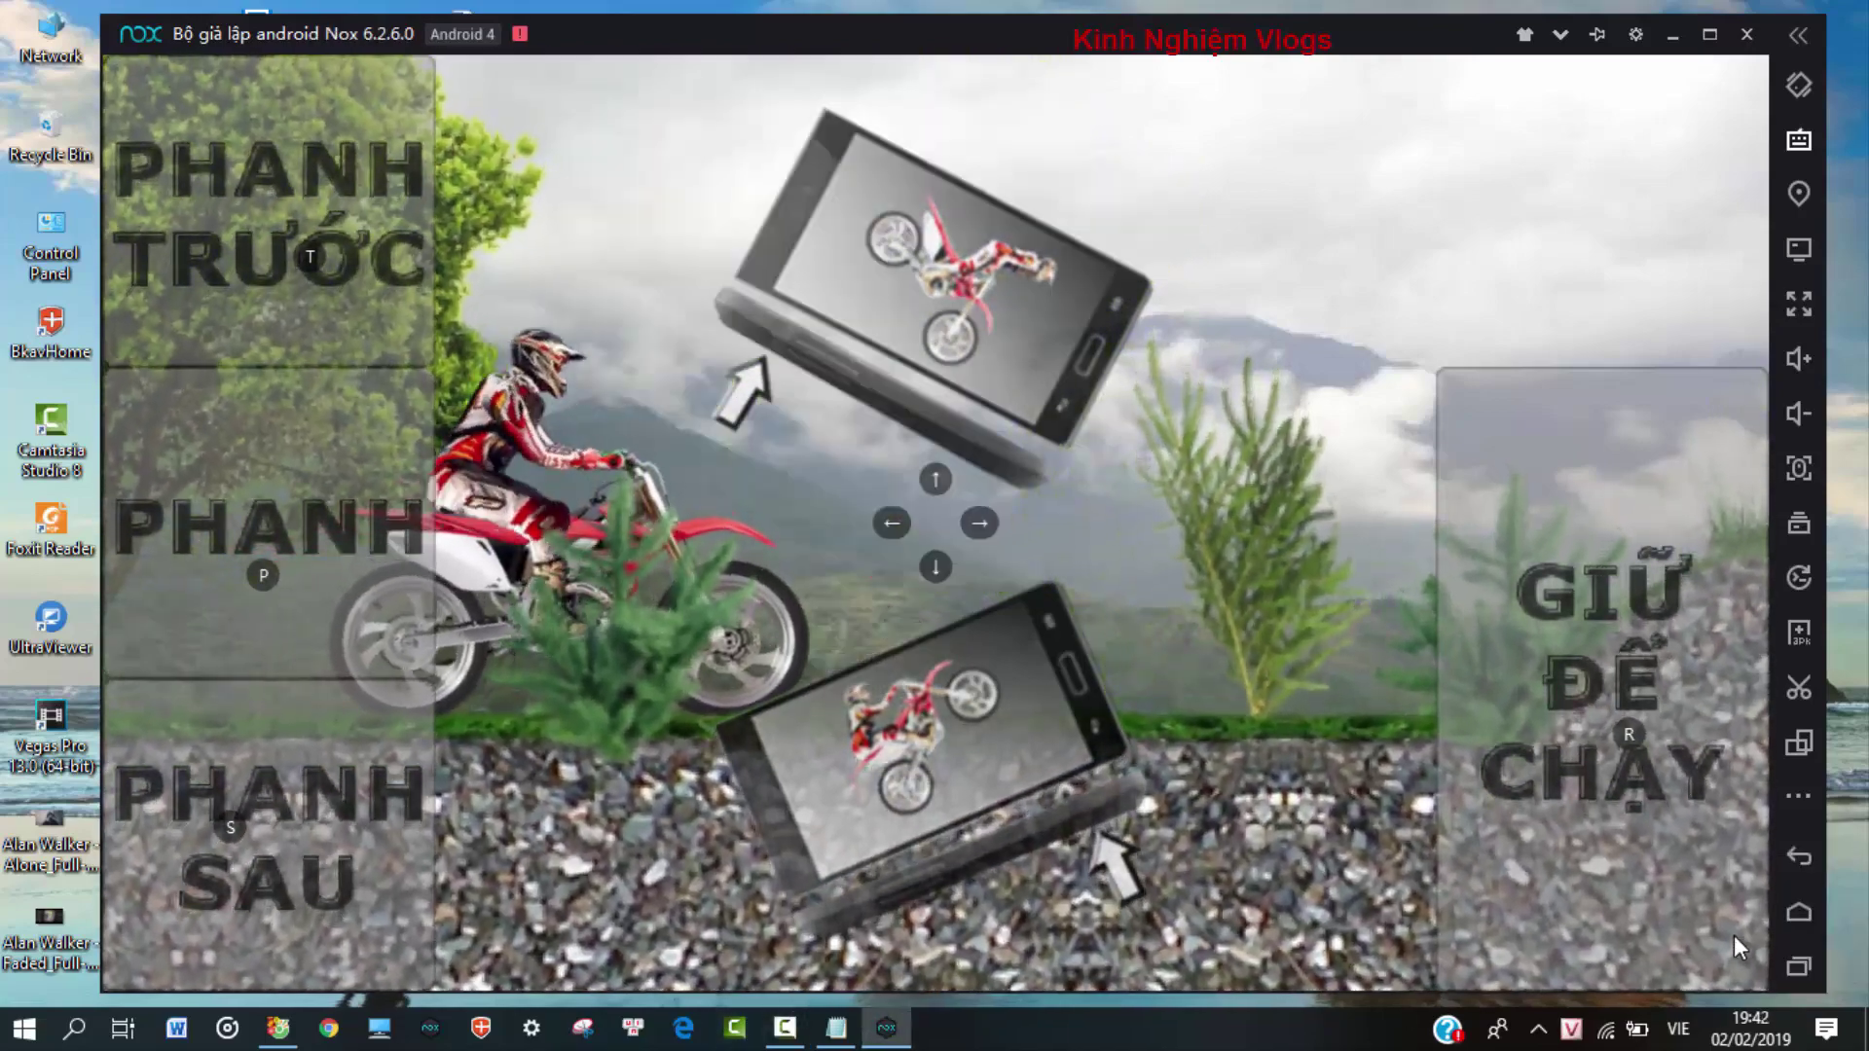
{"action": "key", "text": "r"}
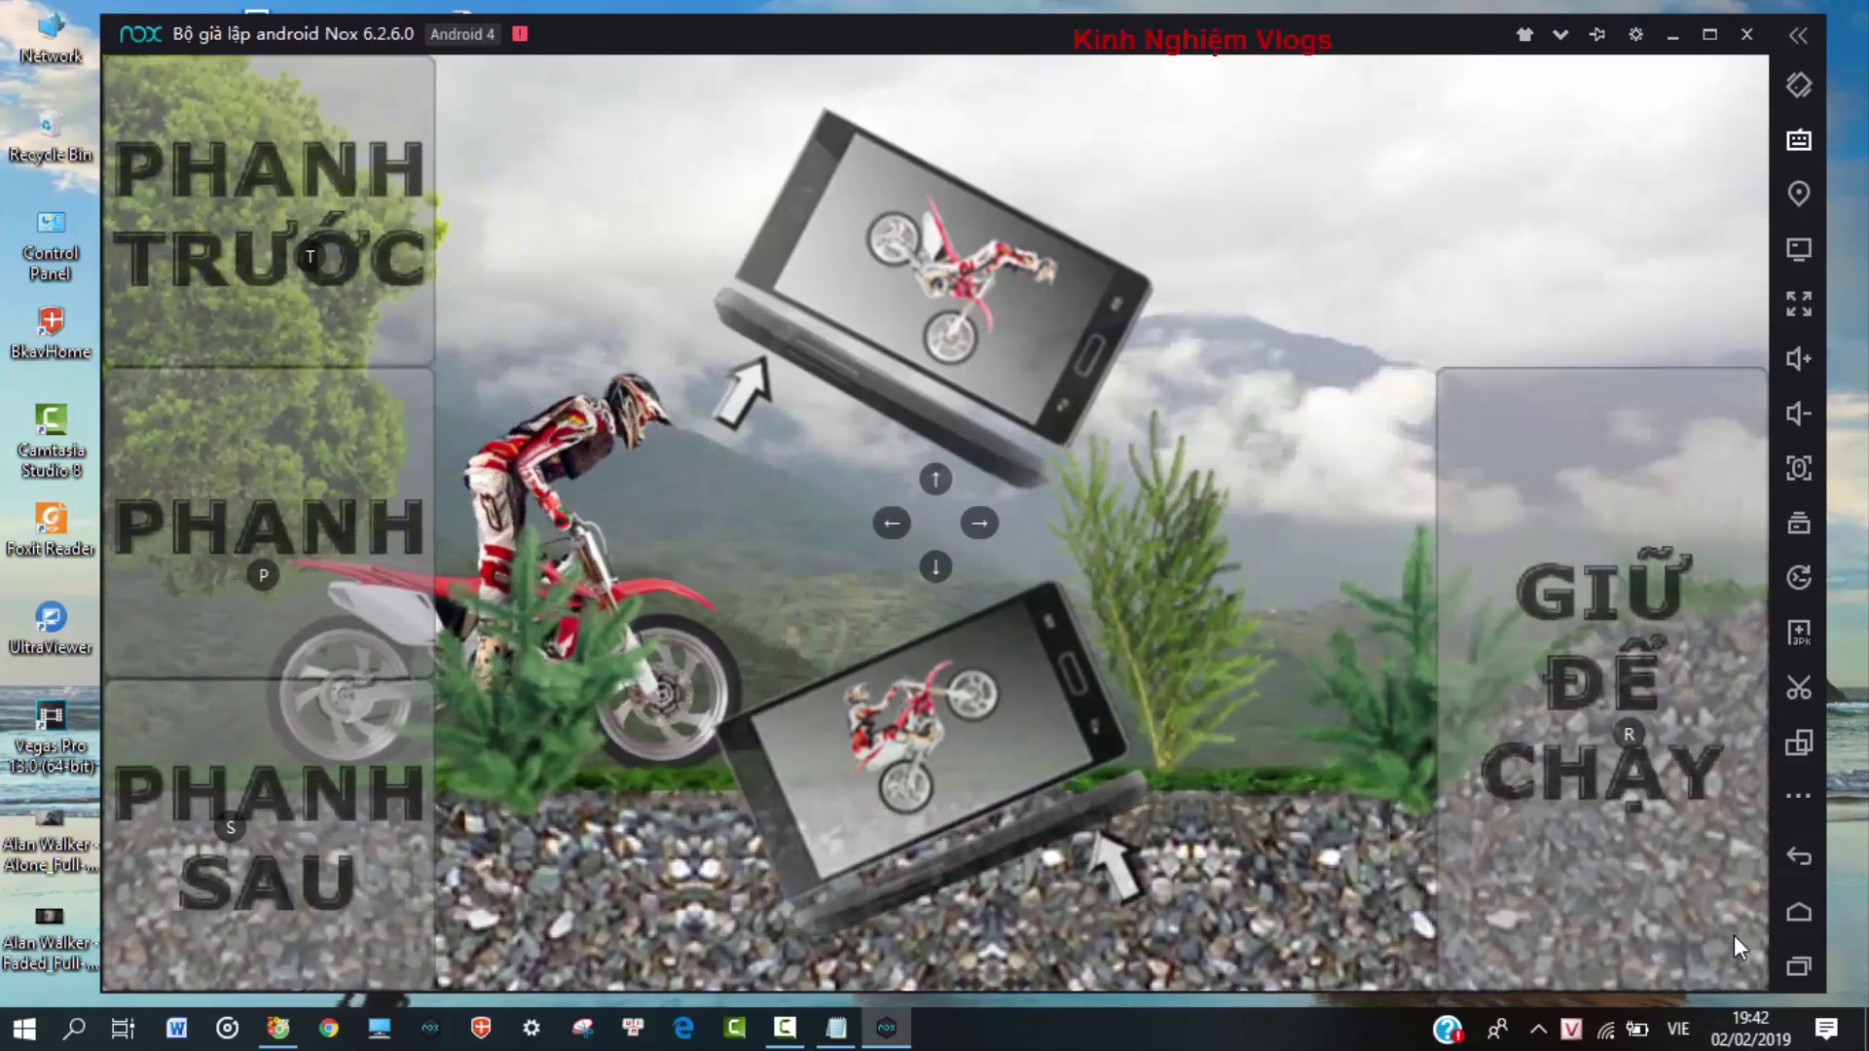
{"action": "key", "text": "r"}
{"action": "key", "text": "Right"}
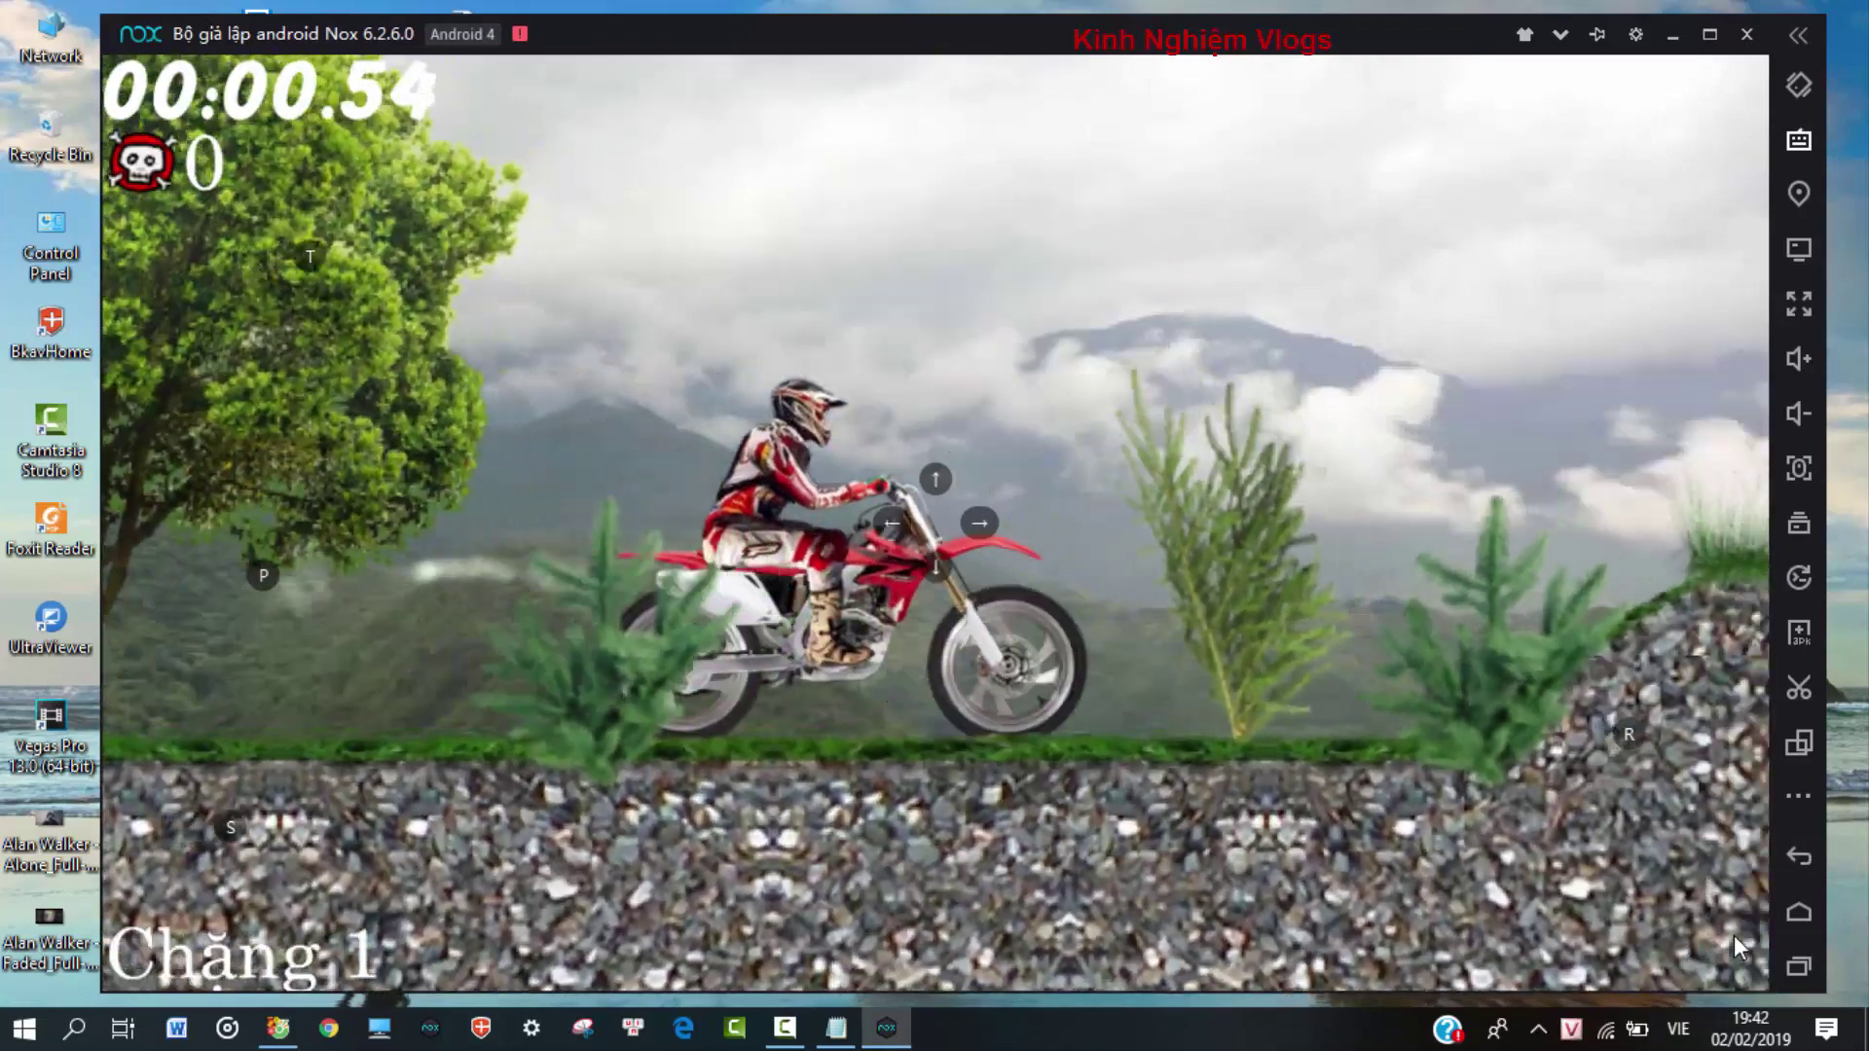
{"action": "key", "text": "Right"}
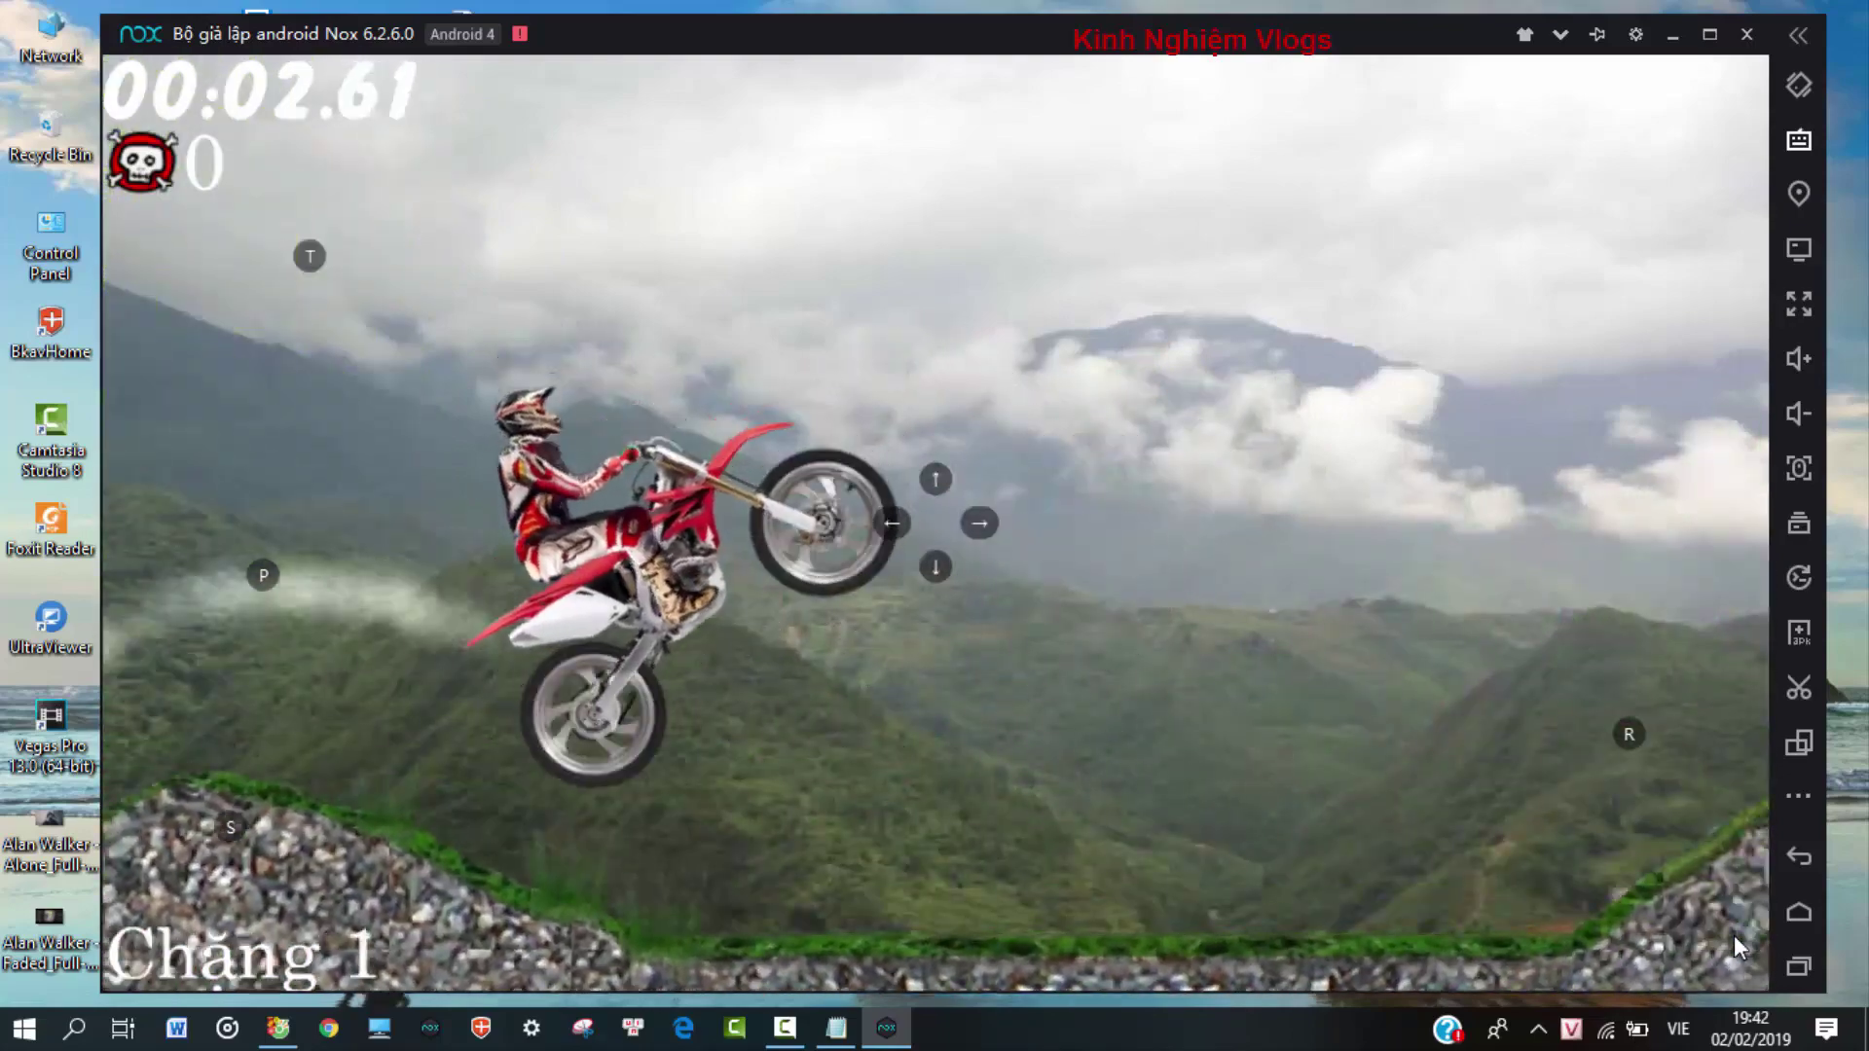
{"action": "key", "text": "Right"}
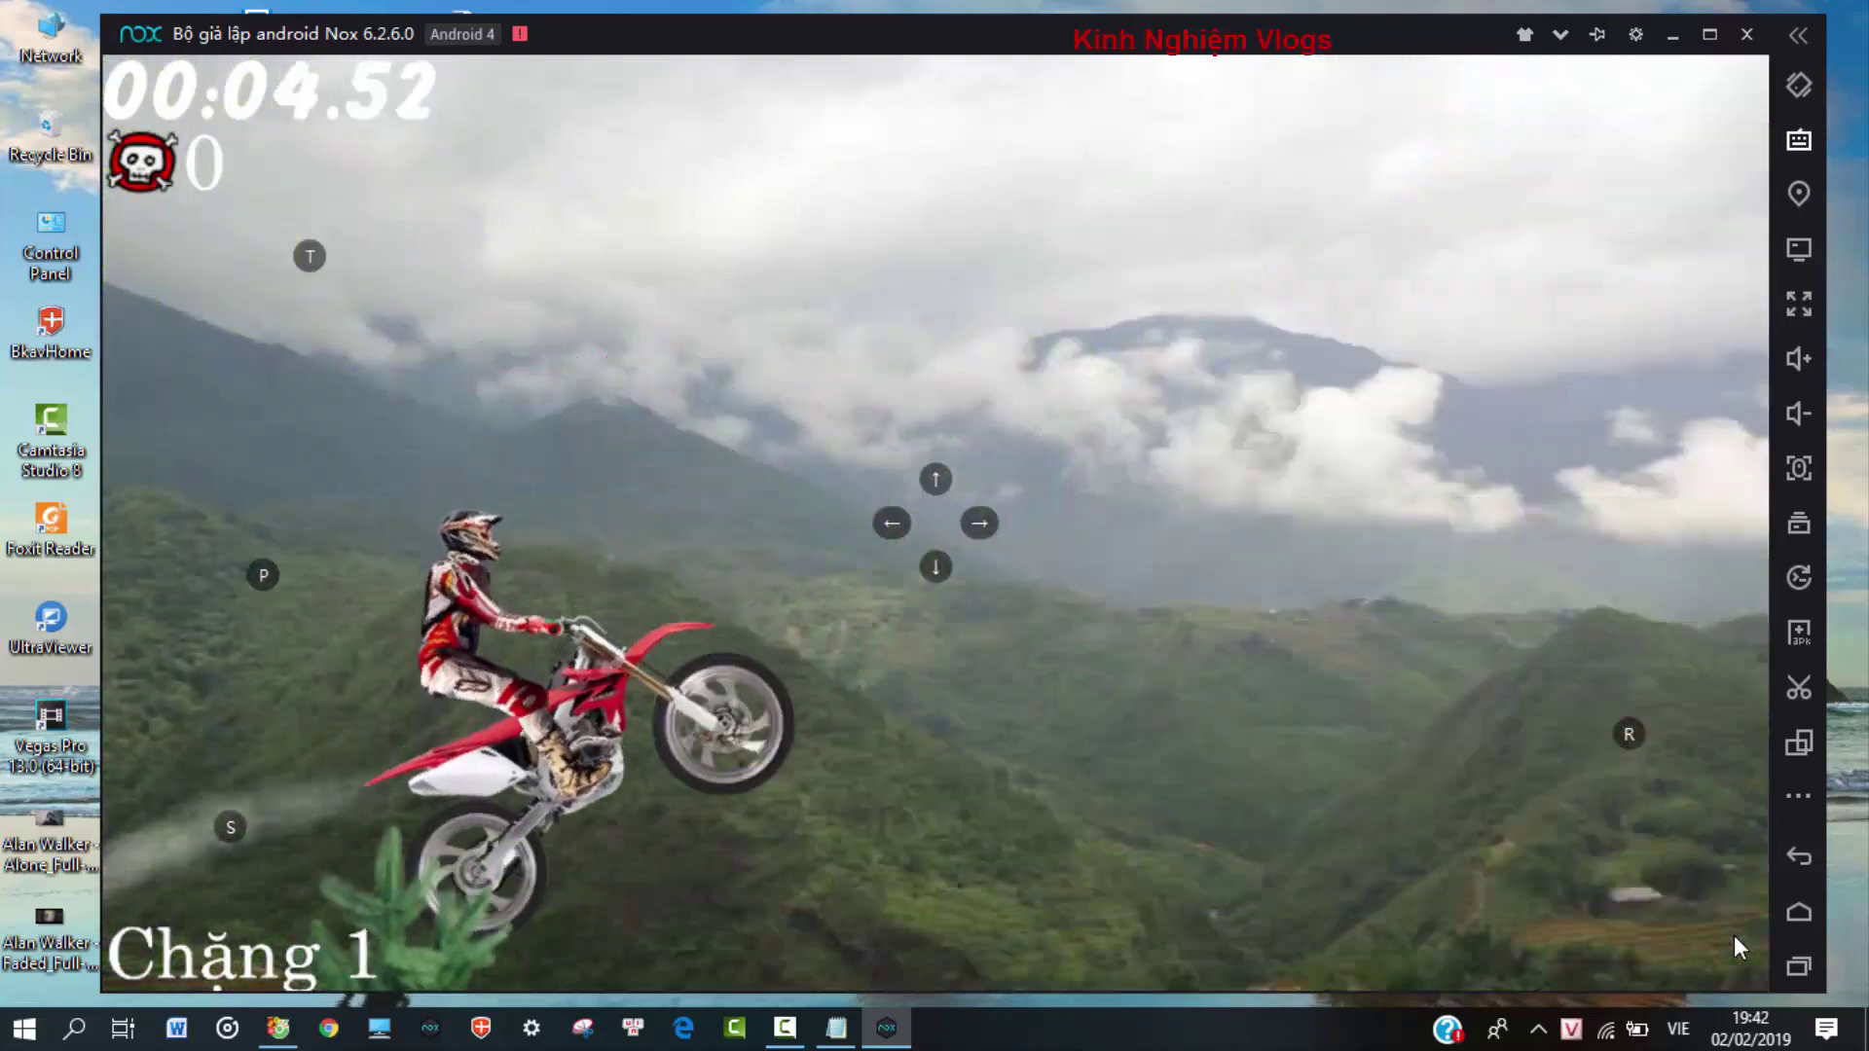
{"action": "key", "text": "Right"}
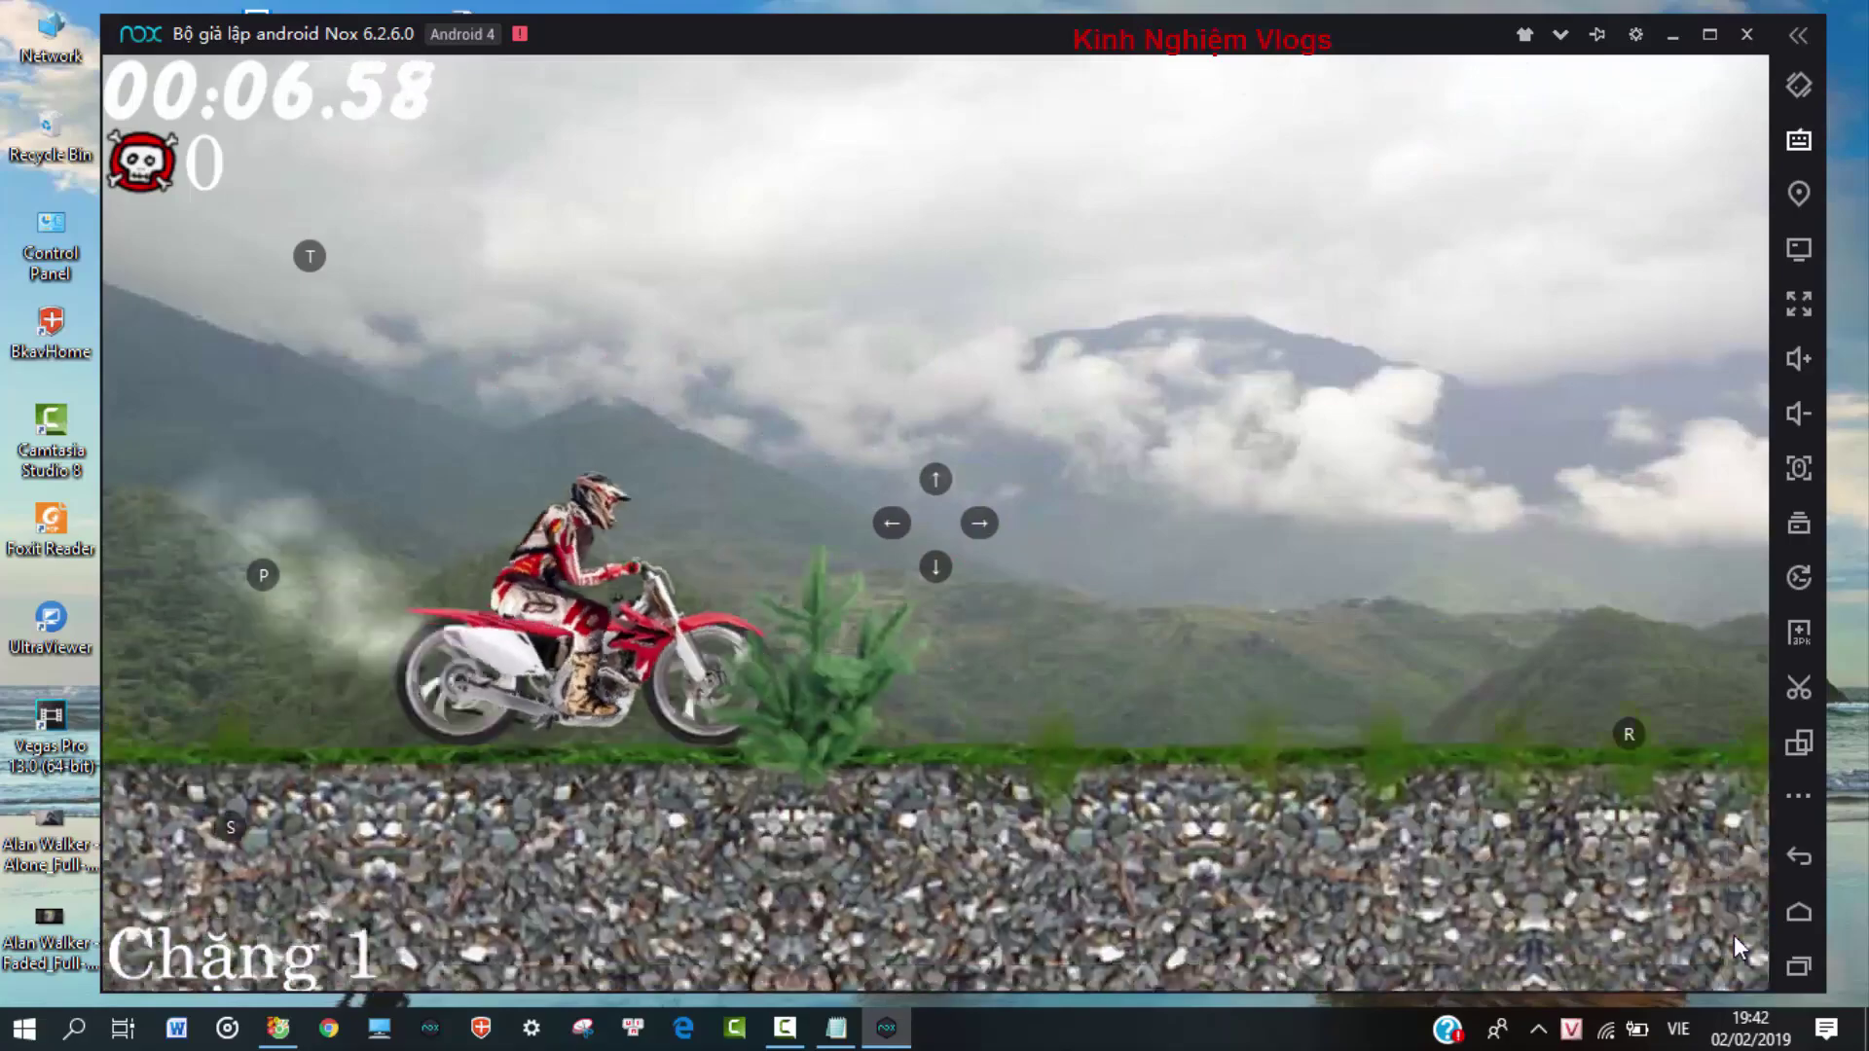
{"action": "key", "text": "Right"}
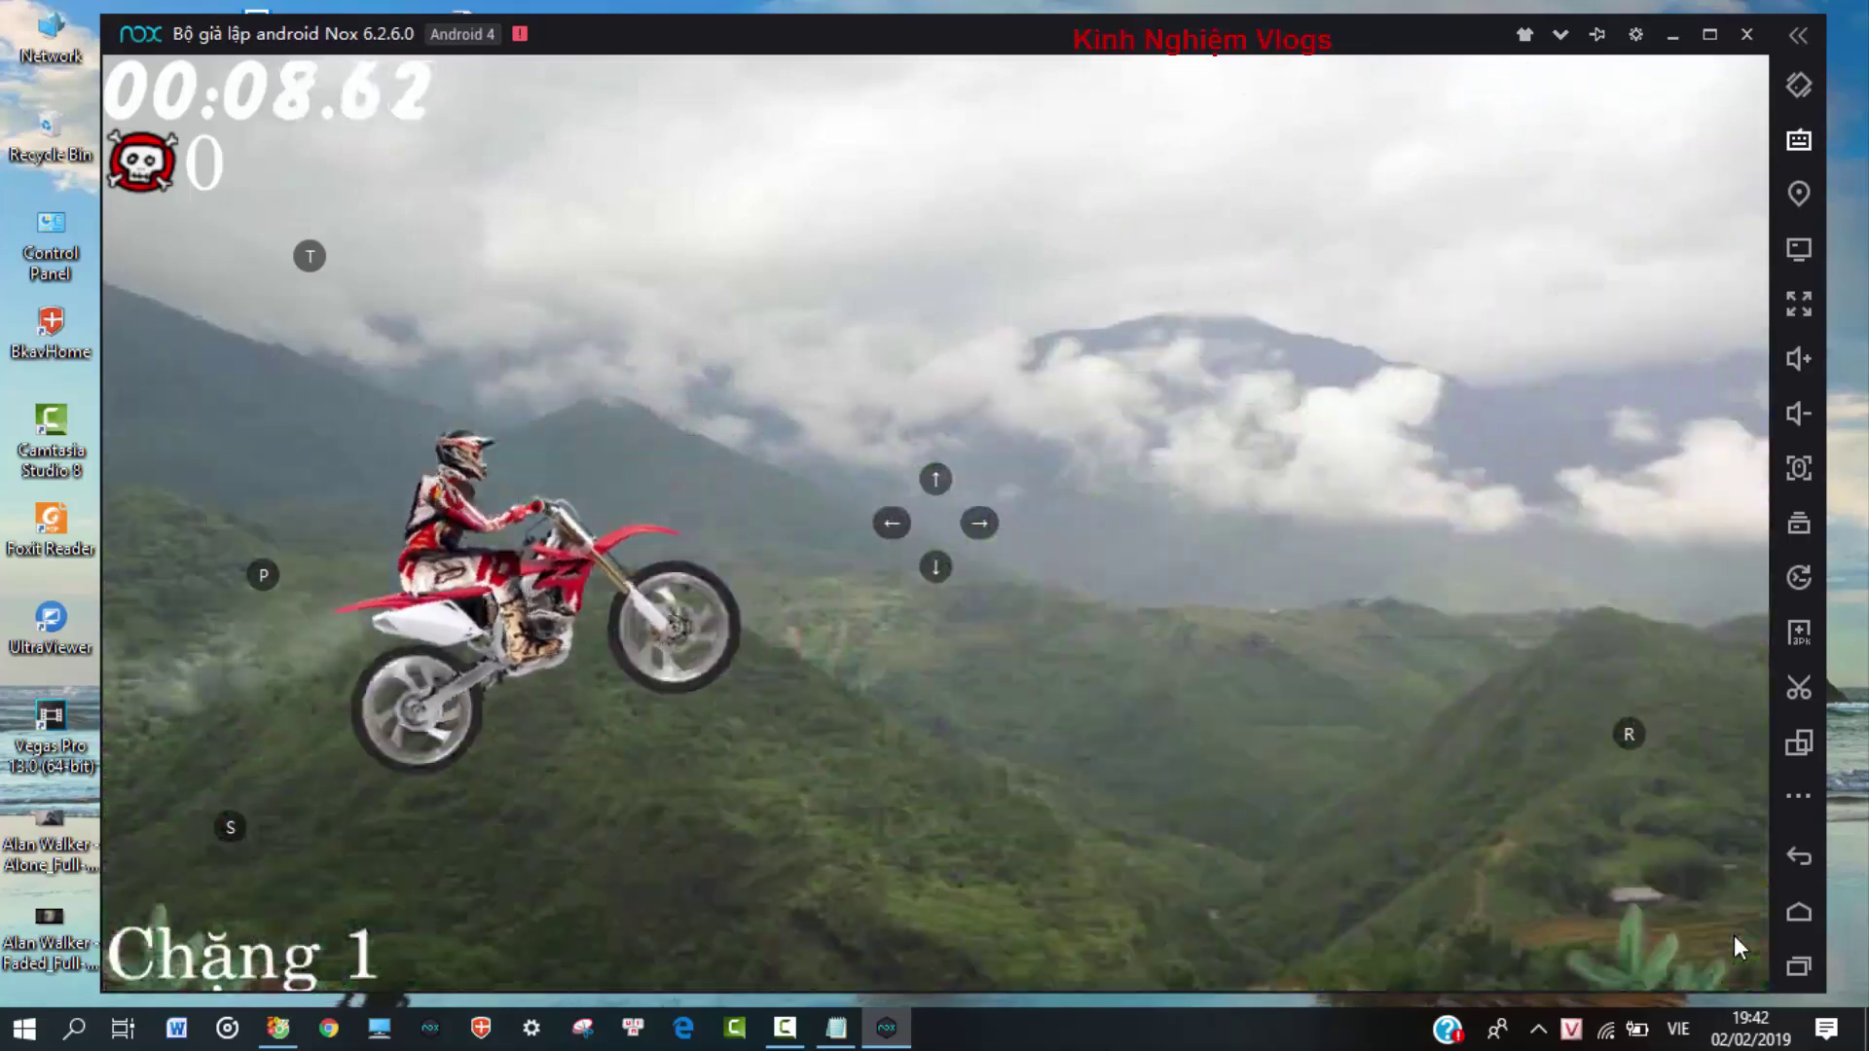
{"action": "key", "text": "Right"}
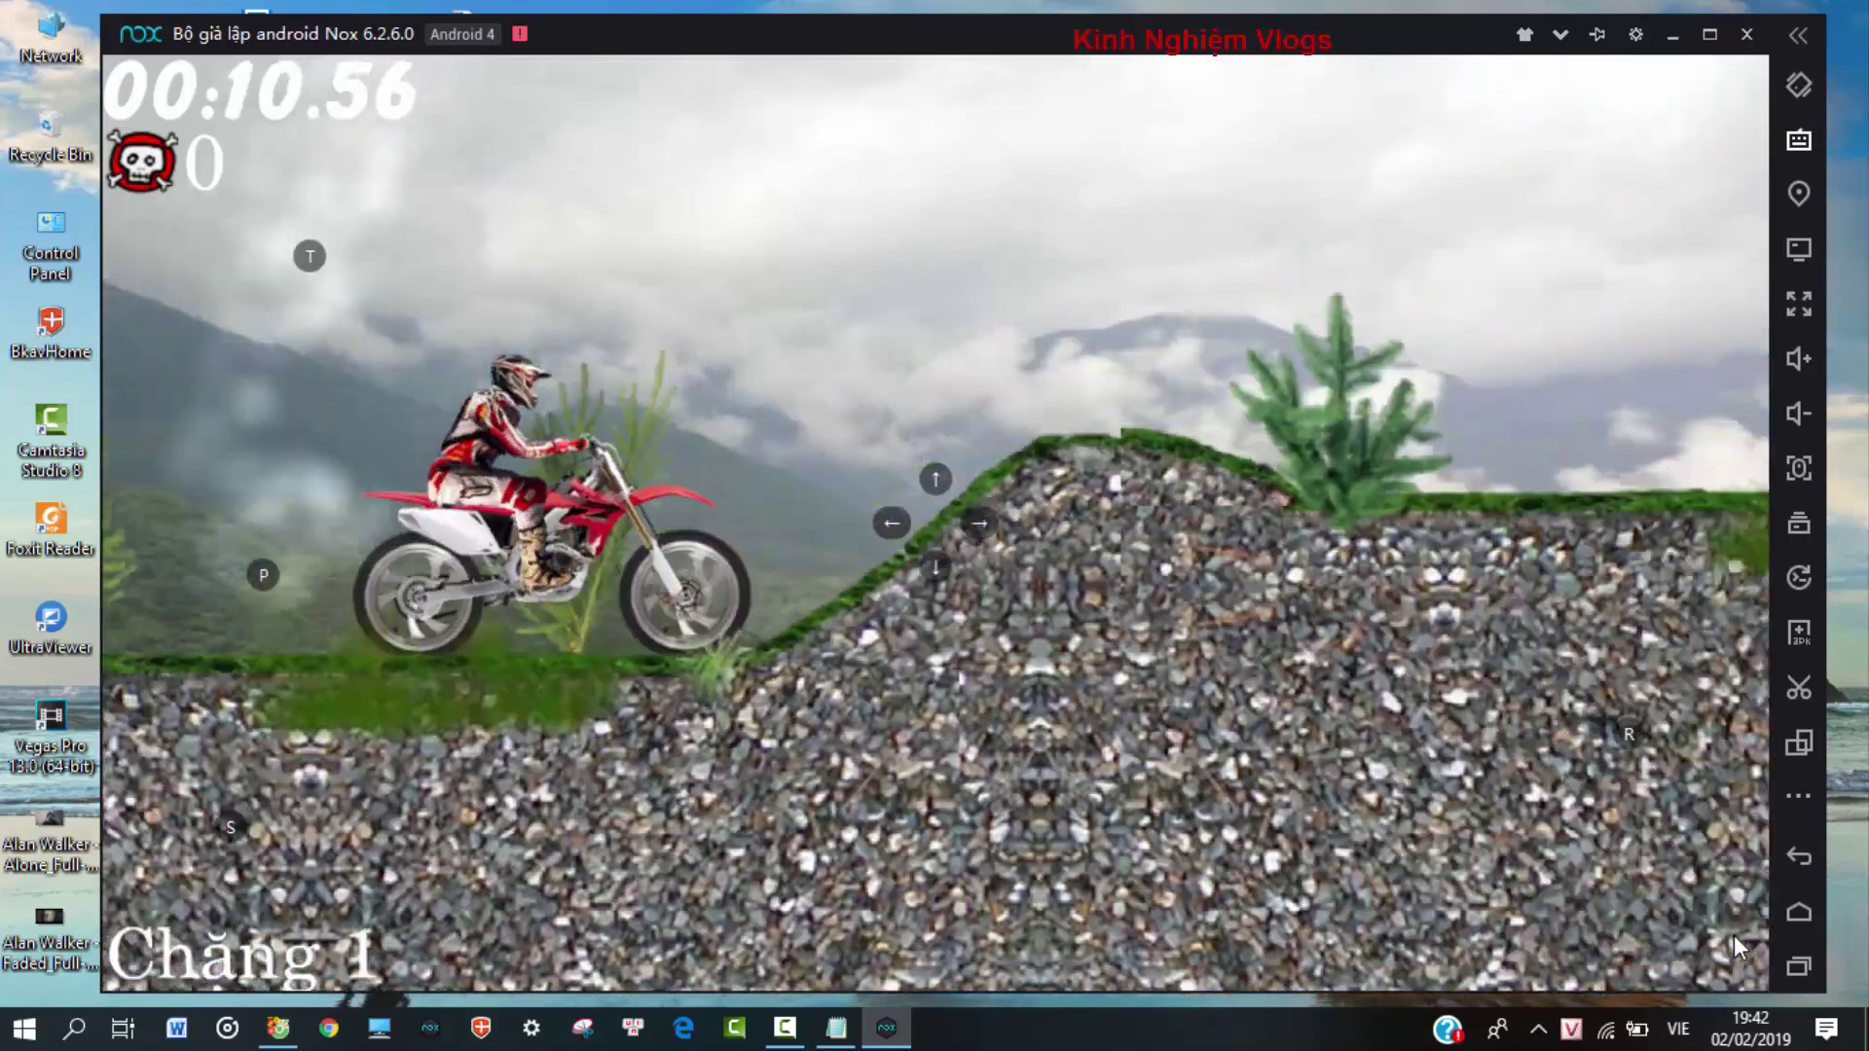
{"action": "key", "text": "Right"}
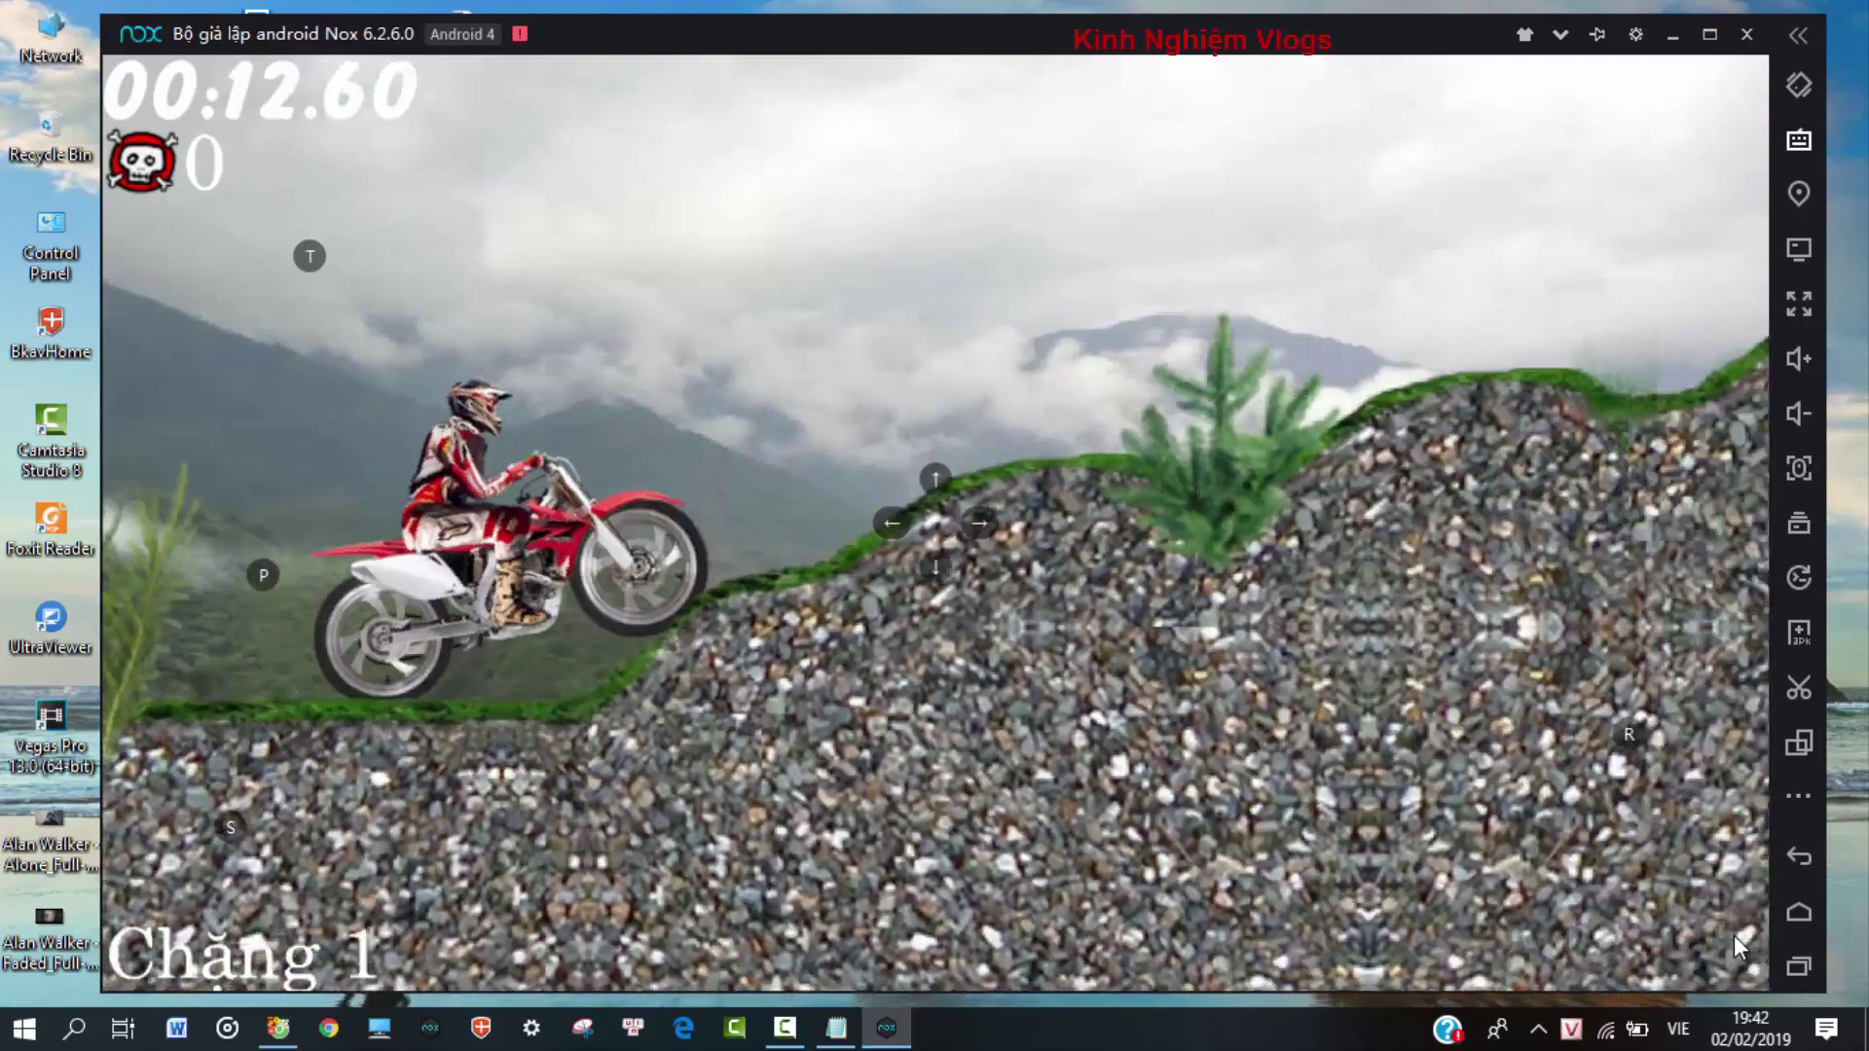
{"action": "key", "text": "Right"}
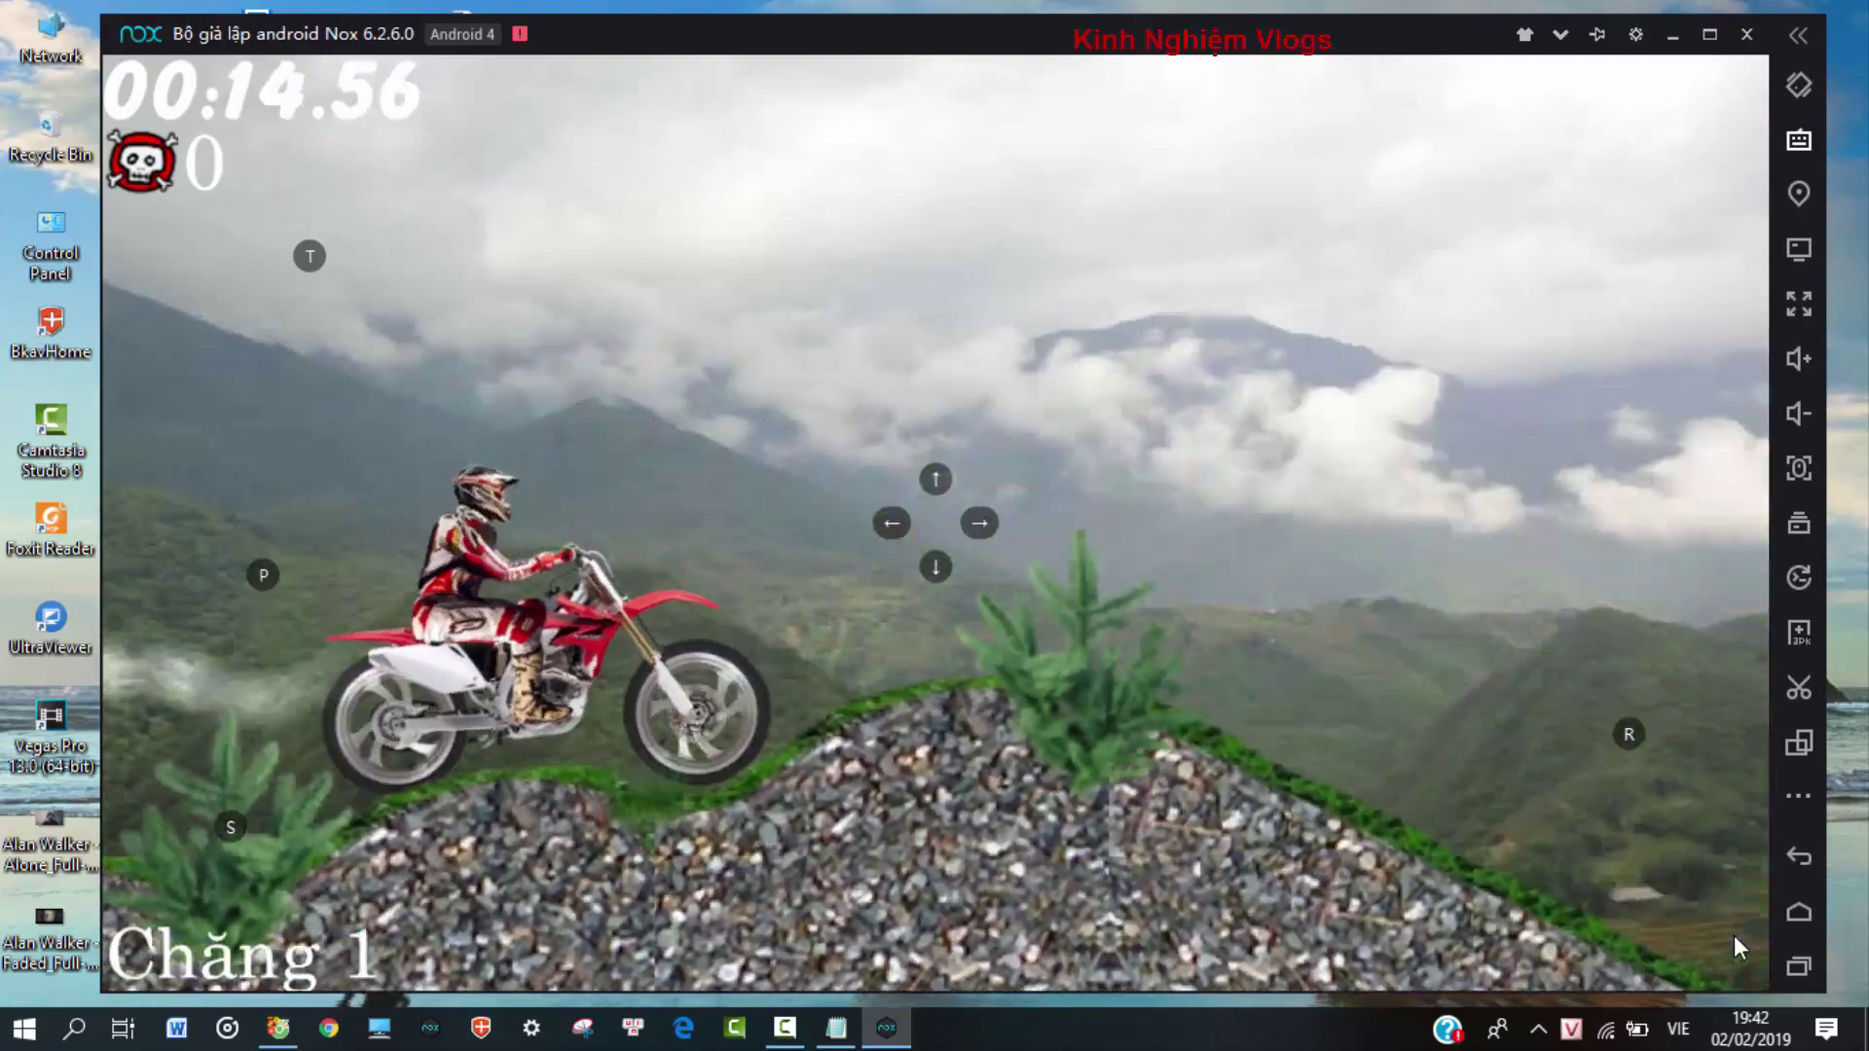
{"action": "key", "text": "Right"}
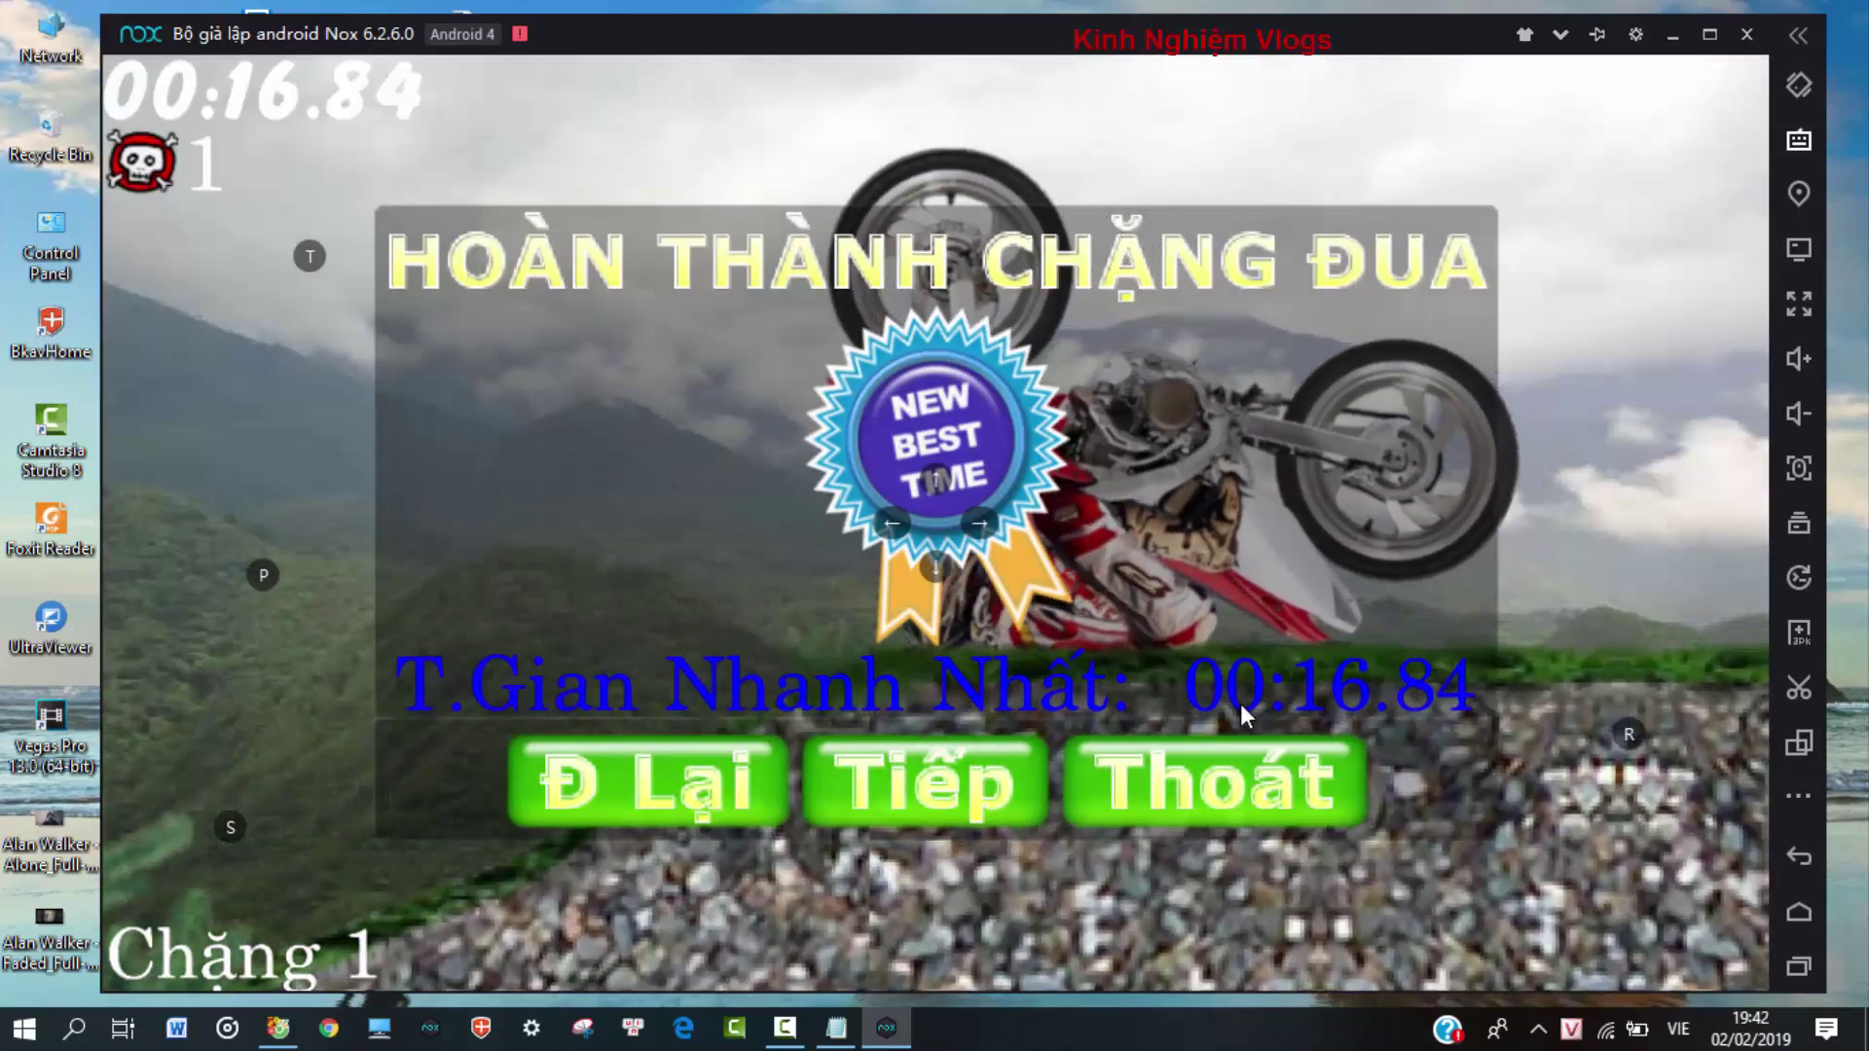
{"action": "left_click", "coordinate": [1236, 791]}
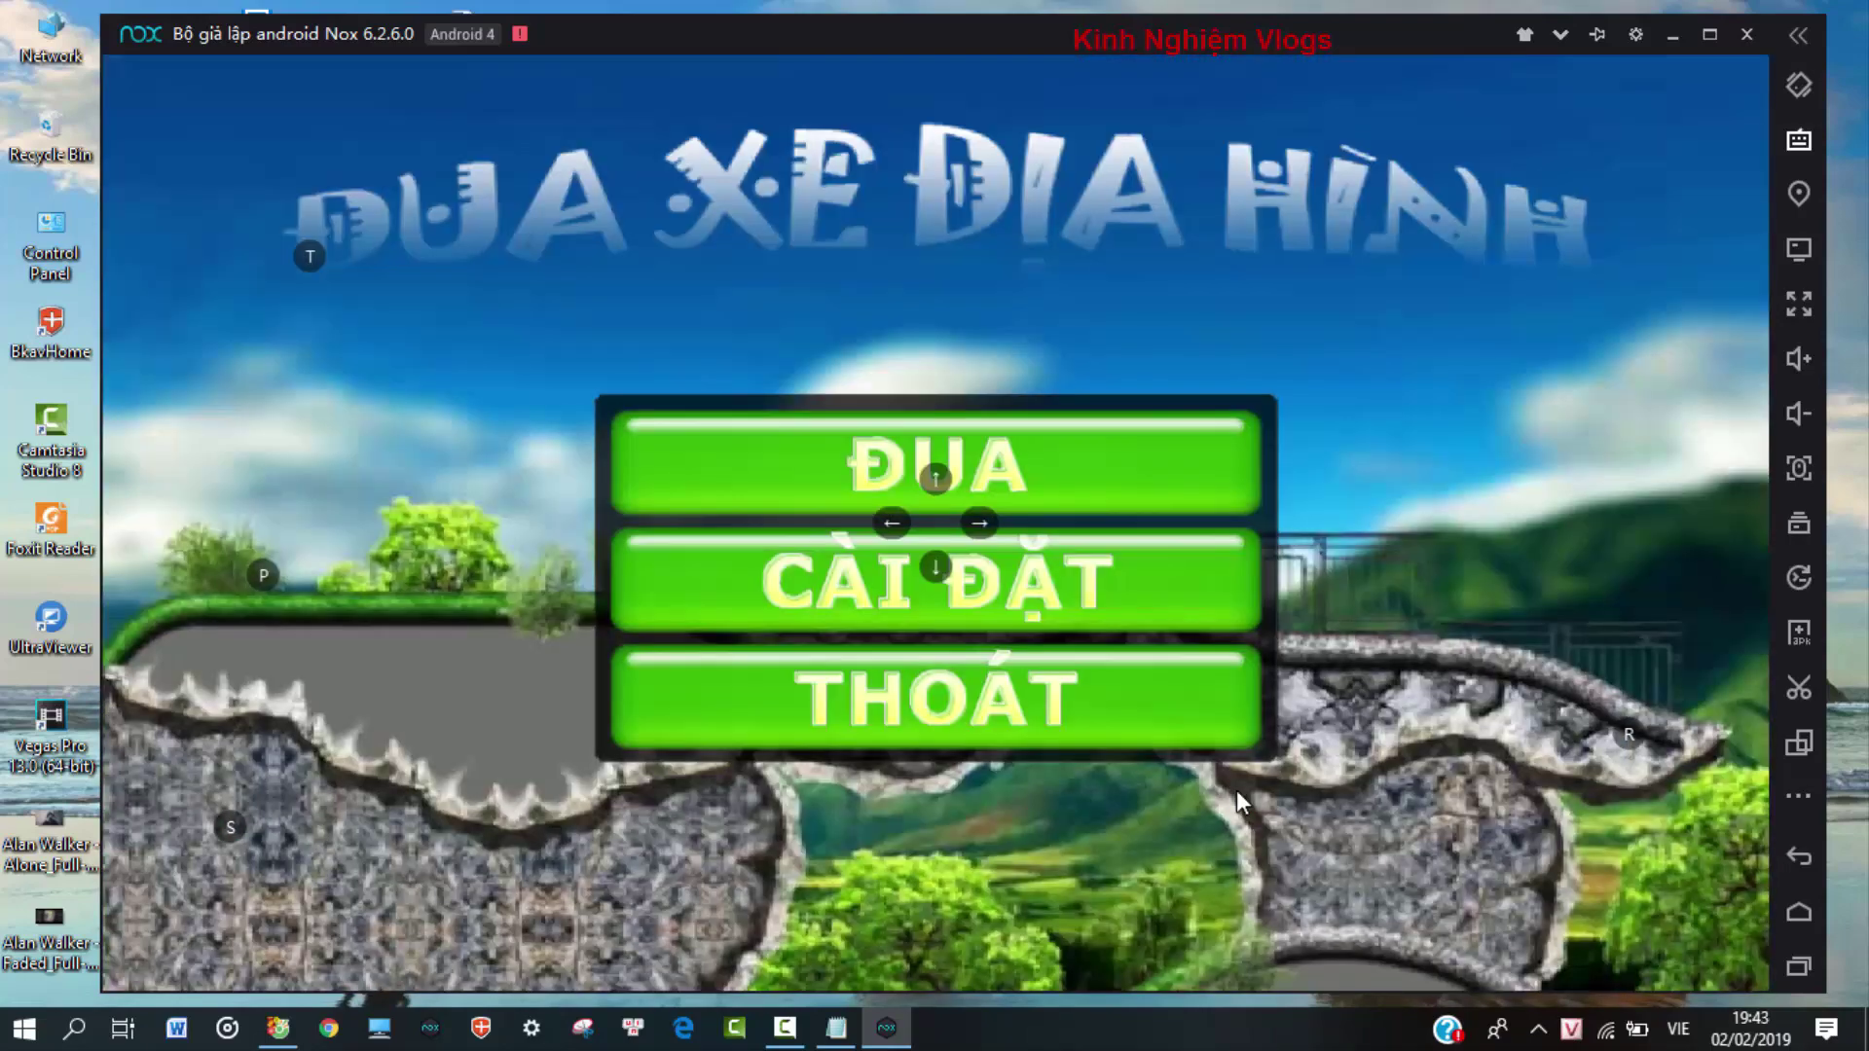
Step: Open NoxPlayer's system settings and turn on the bottom virtual navigation keys (Phím ảo phía dưới)
{"action": "left_click", "coordinate": [1797, 915]}
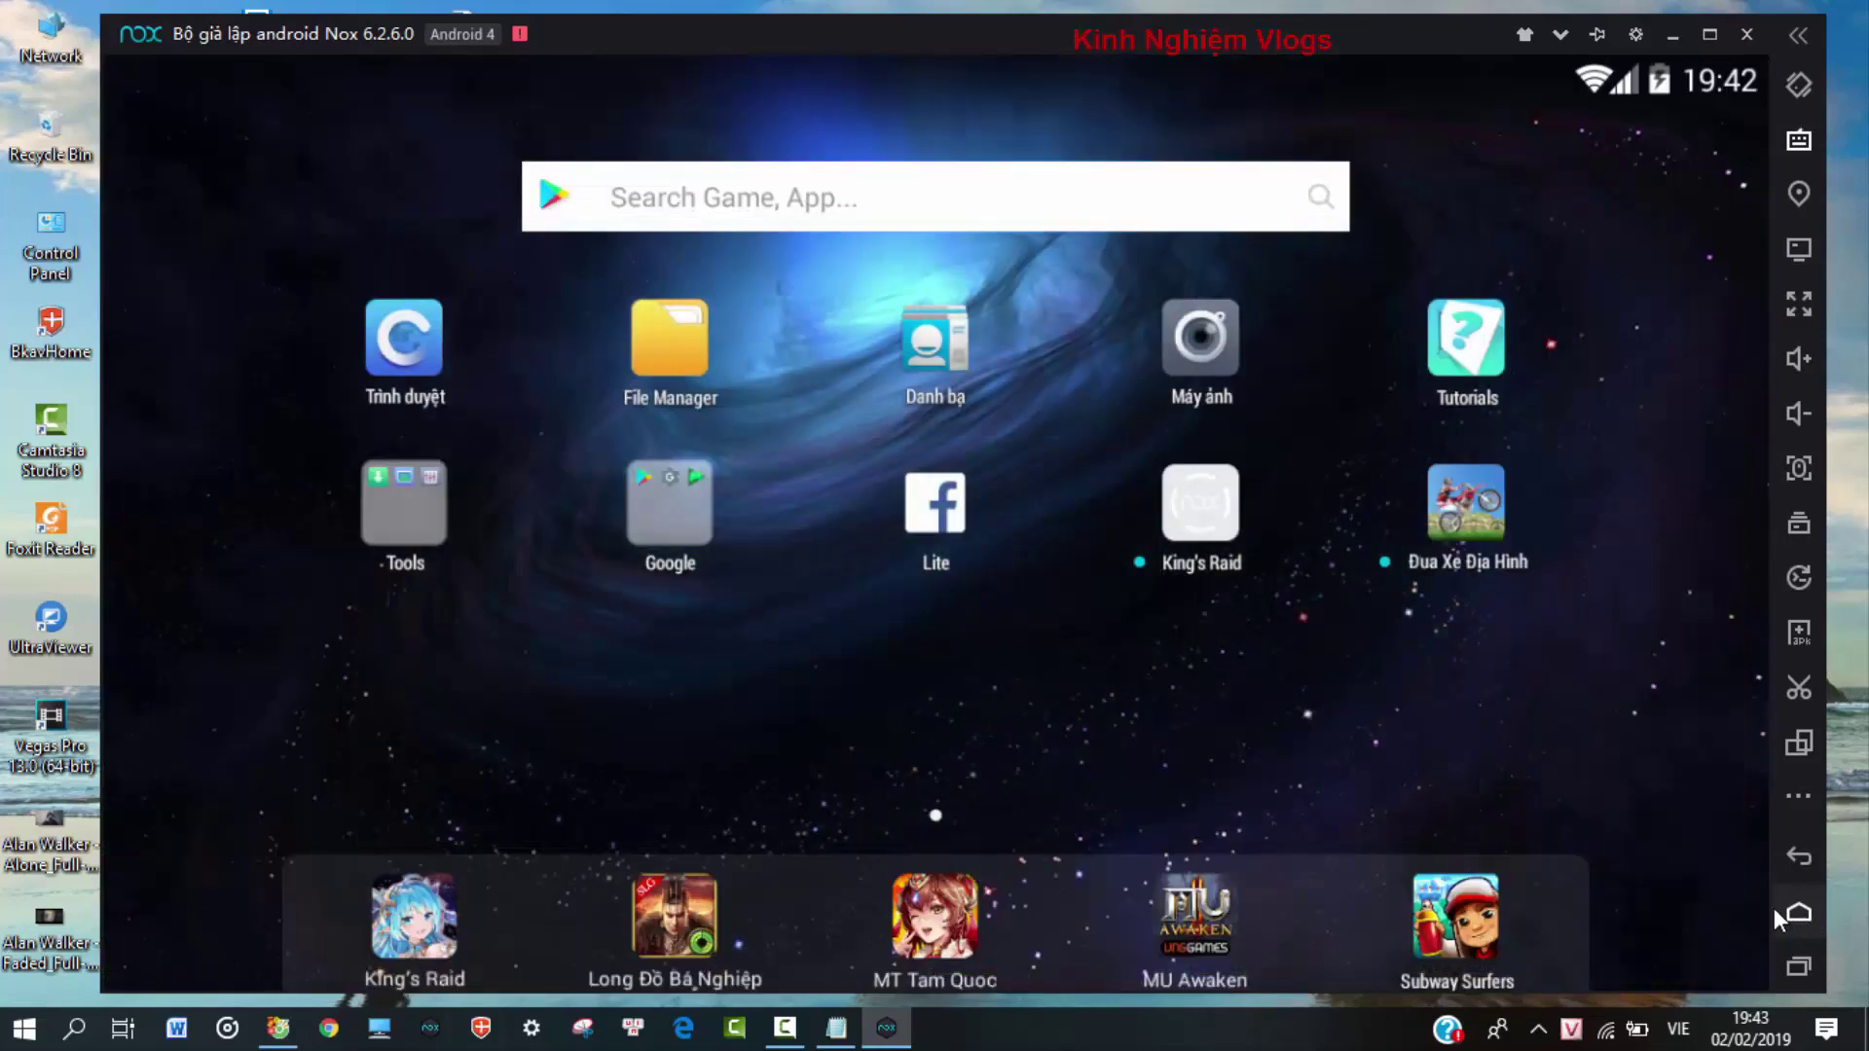
{"action": "left_click", "coordinate": [1636, 34]}
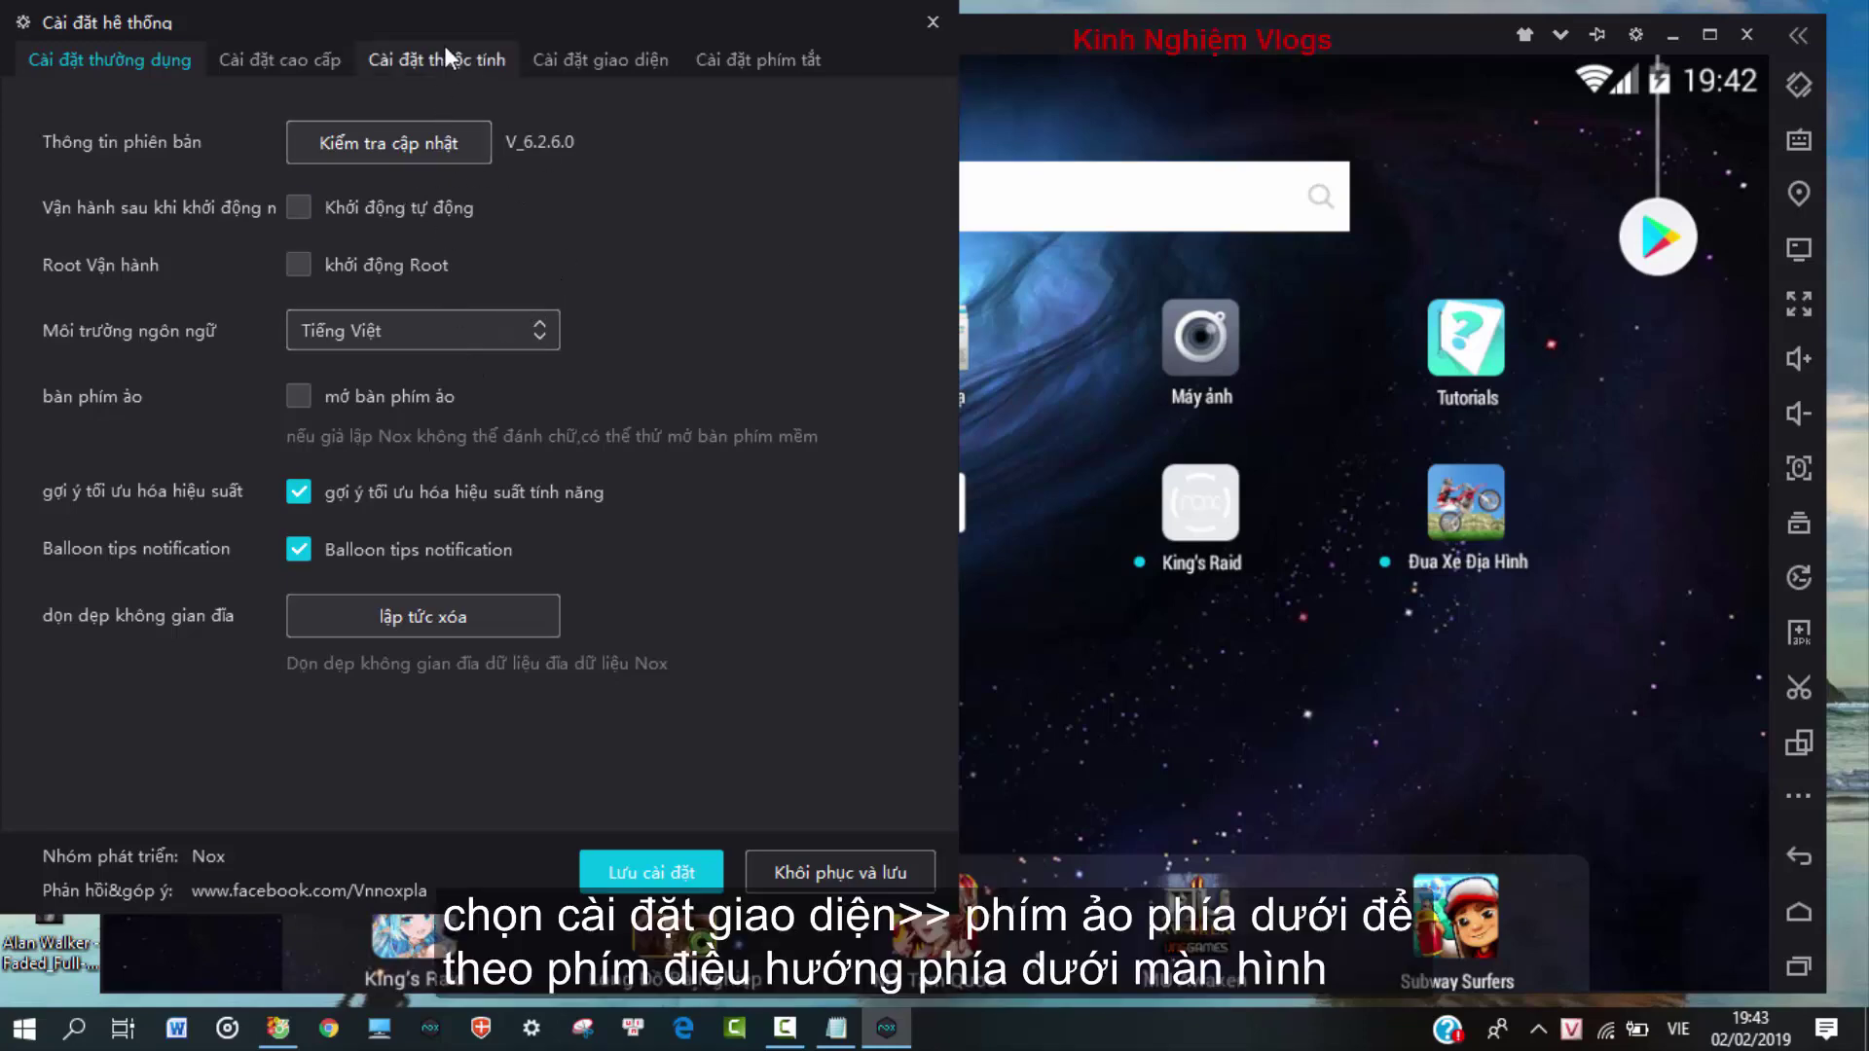
{"action": "left_click_drag", "start_coordinate": [470, 8], "coordinate": [849, 11]}
{"action": "left_click_drag", "start_coordinate": [373, 10], "coordinate": [2, 6]}
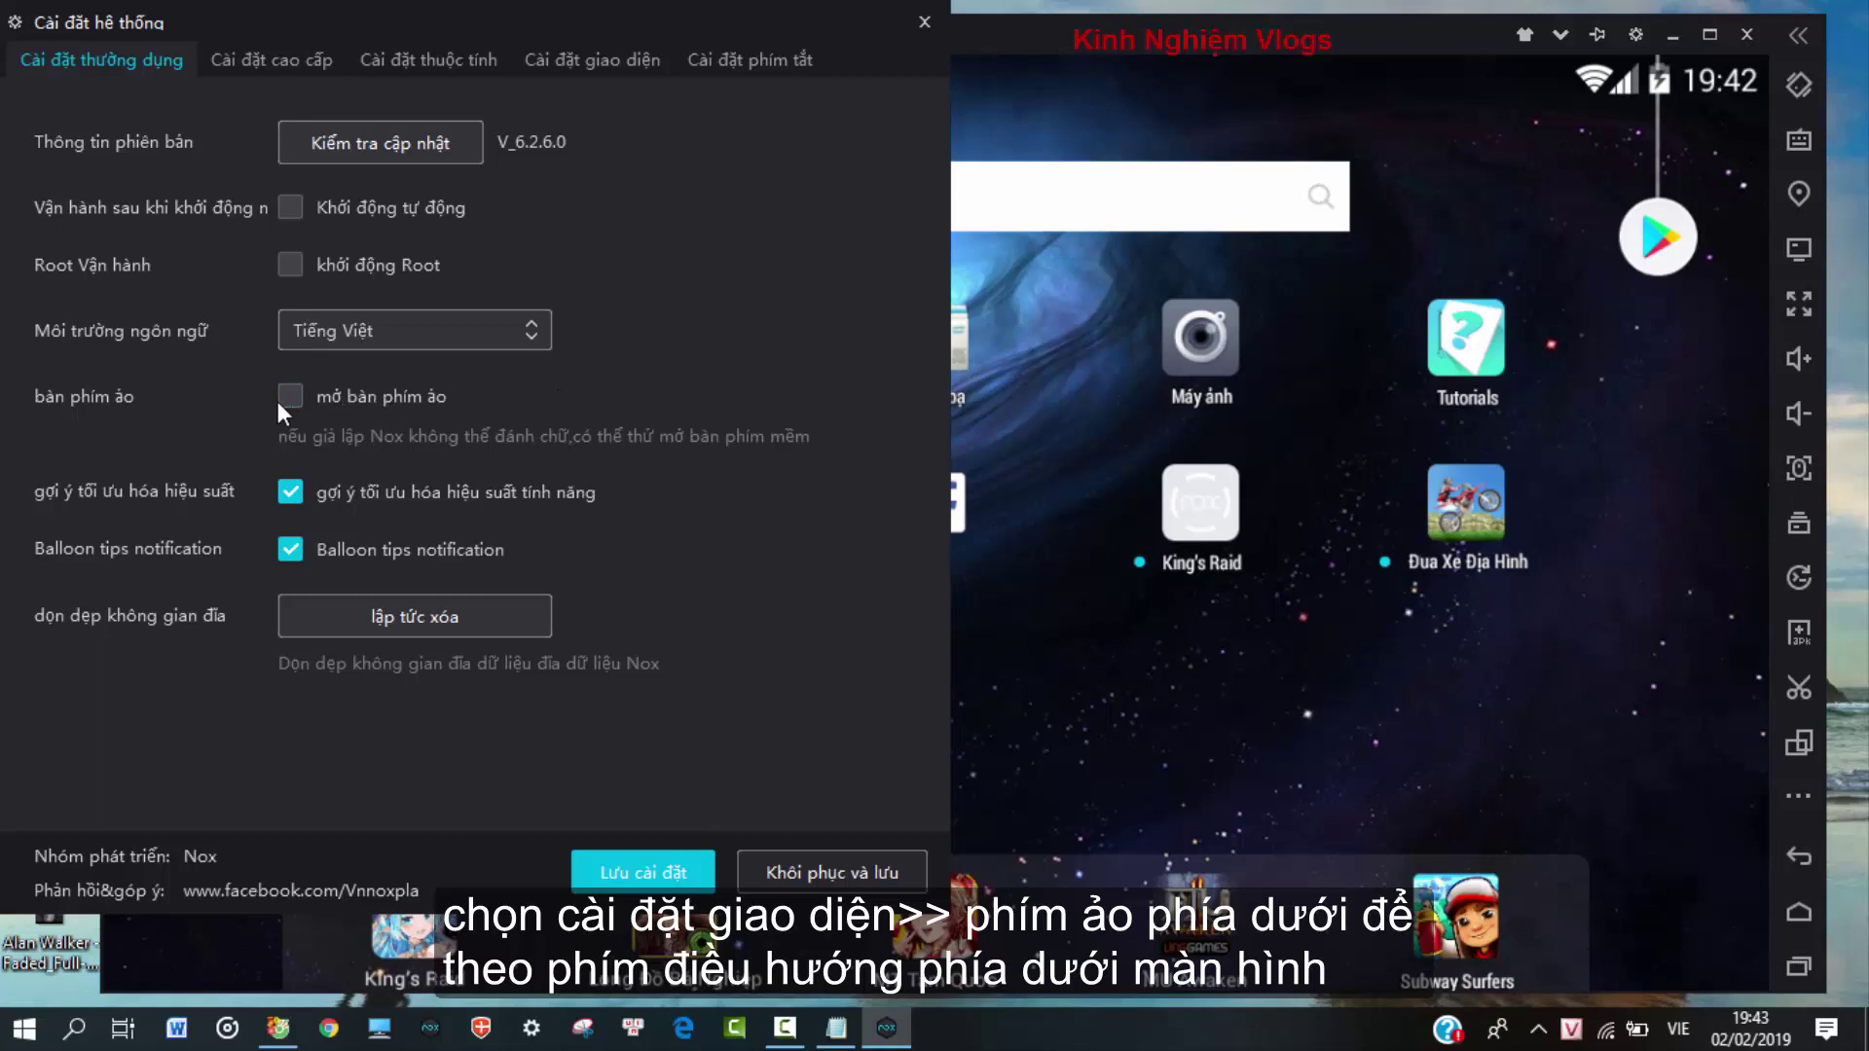
{"action": "left_click", "coordinate": [553, 64]}
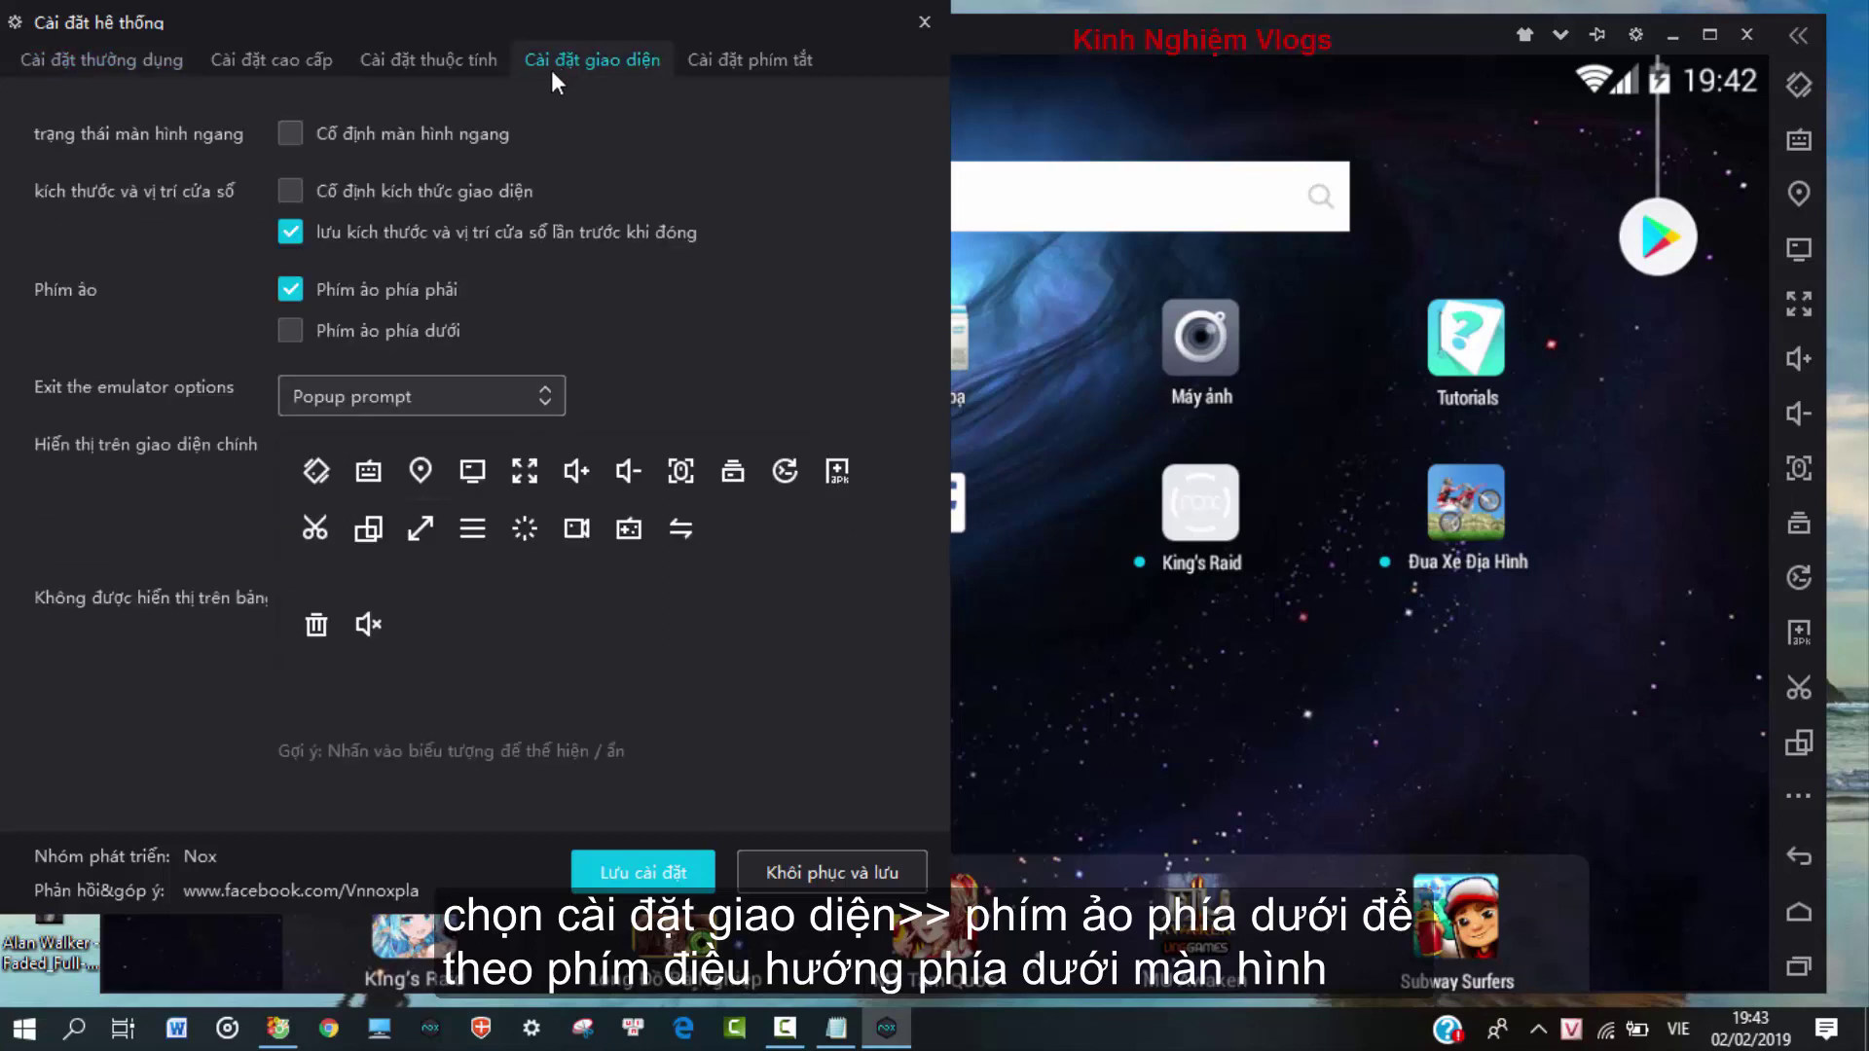
{"action": "left_click", "coordinate": [290, 331]}
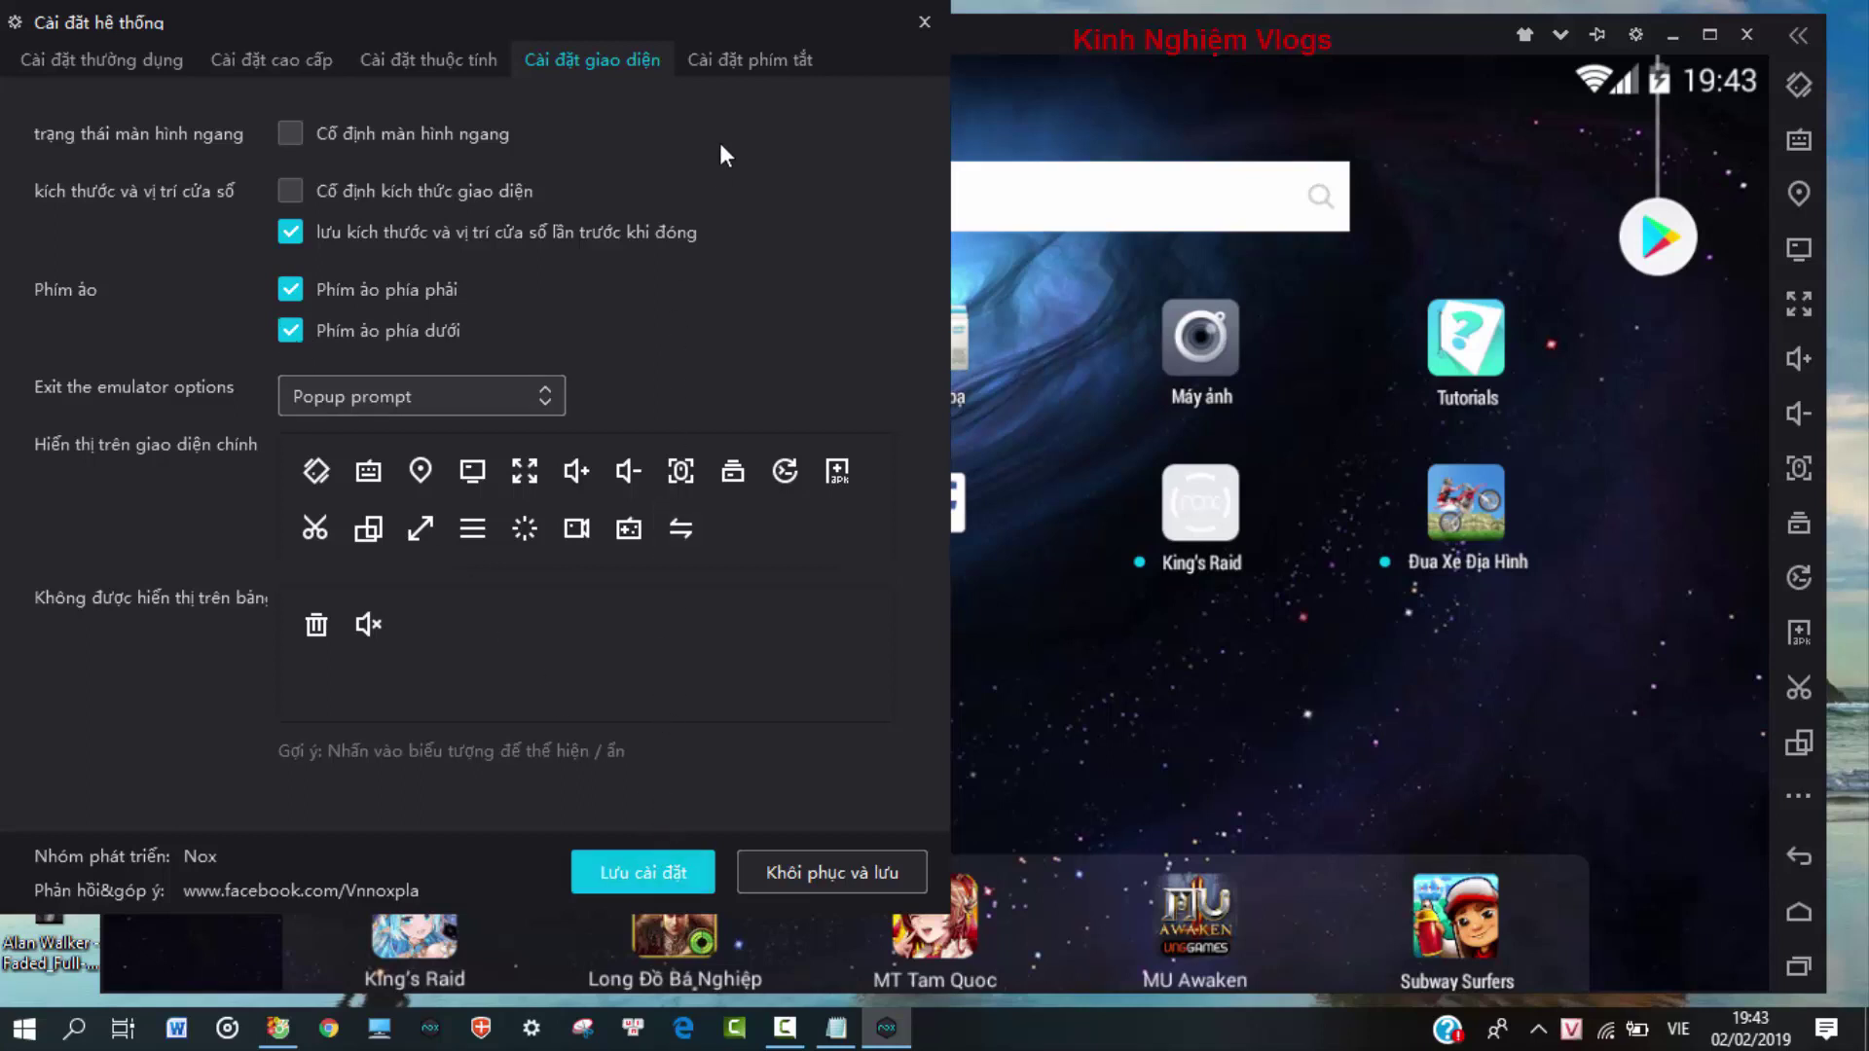
{"action": "left_click", "coordinate": [751, 64]}
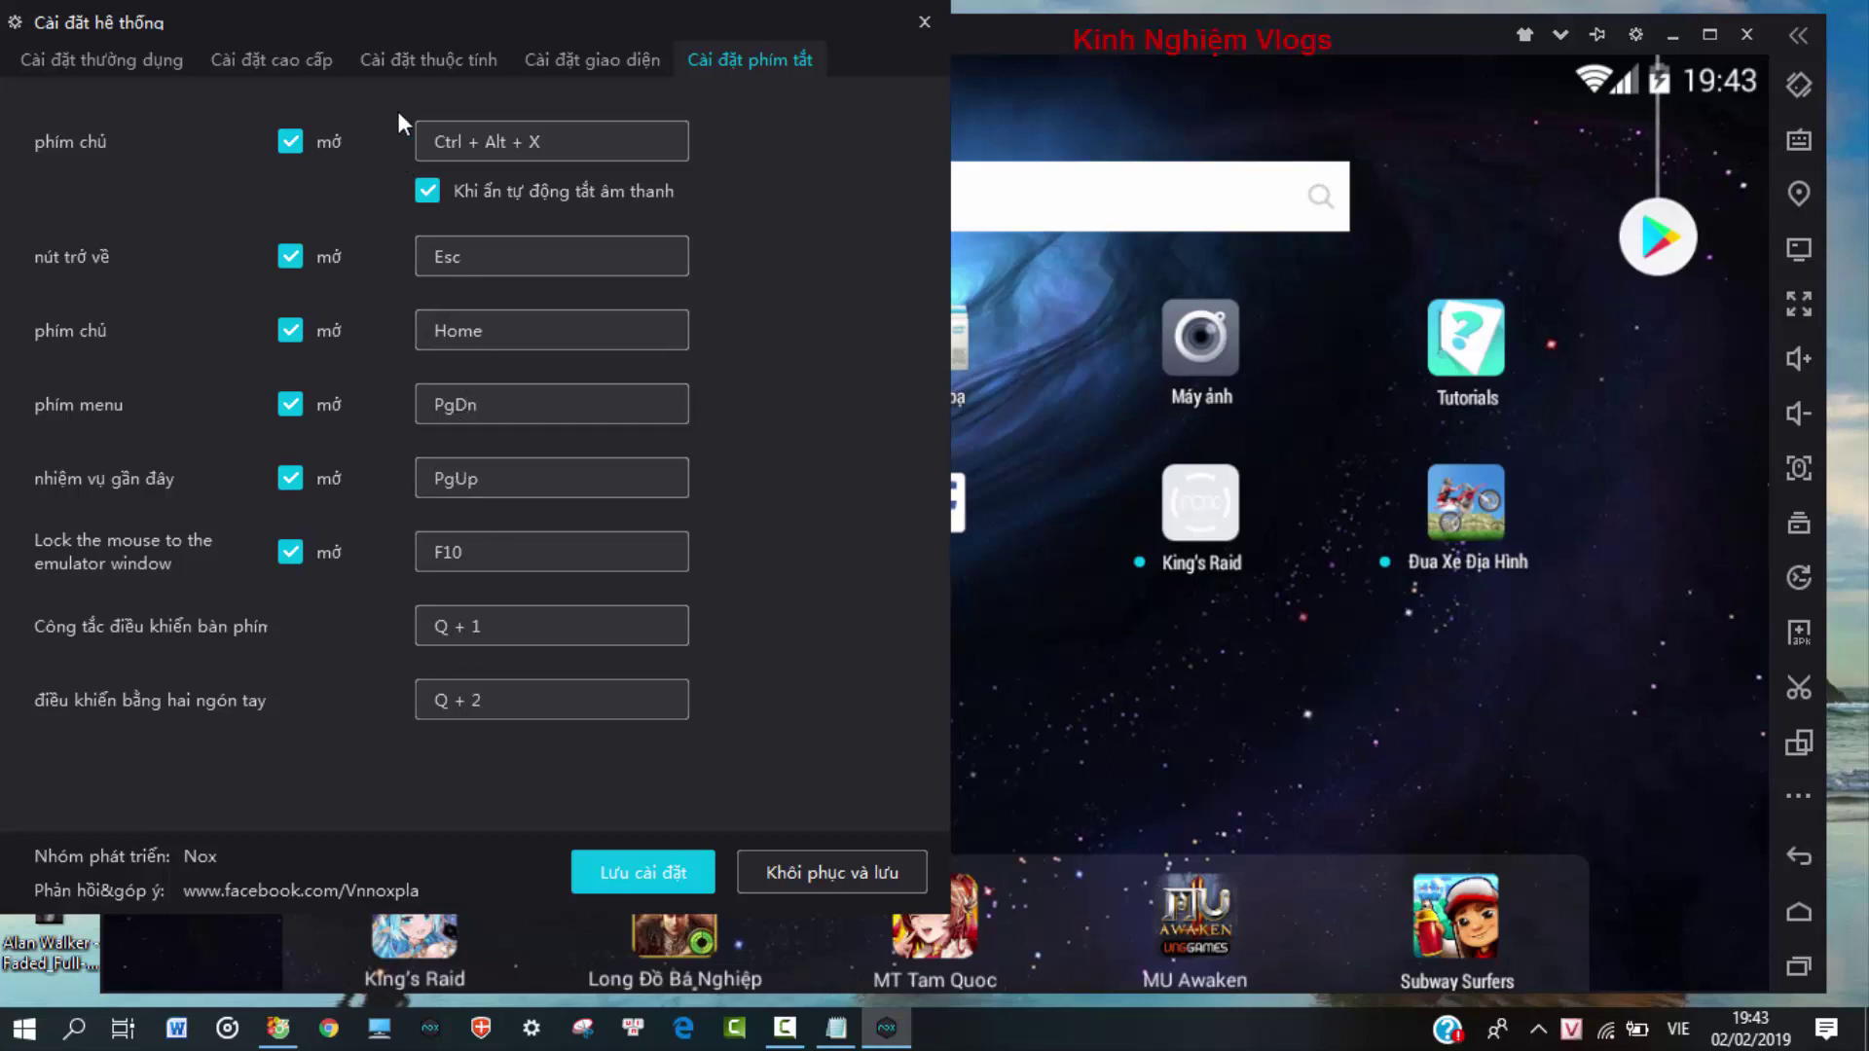
Step: In advanced settings, choose the Cao (2048 MB RAM) performance preset and DirectX rendering
{"action": "left_click", "coordinate": [300, 58]}
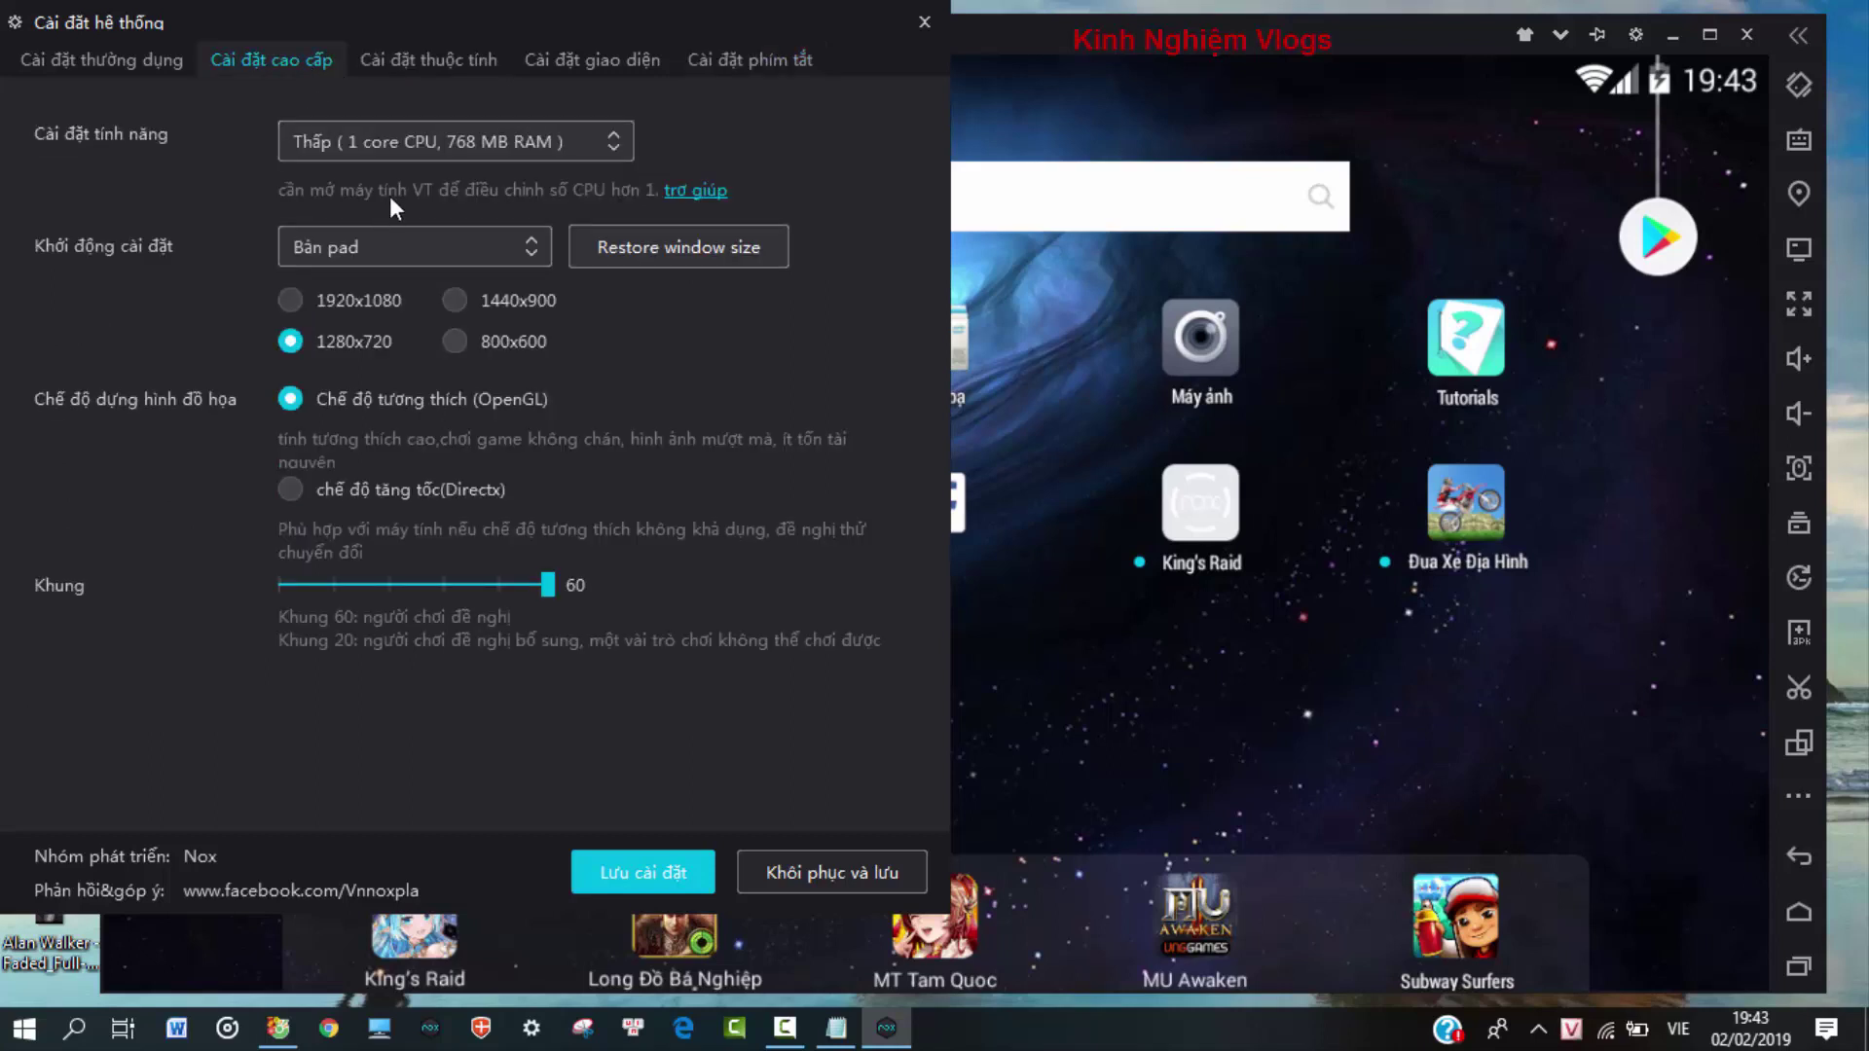
{"action": "left_click", "coordinate": [436, 136]}
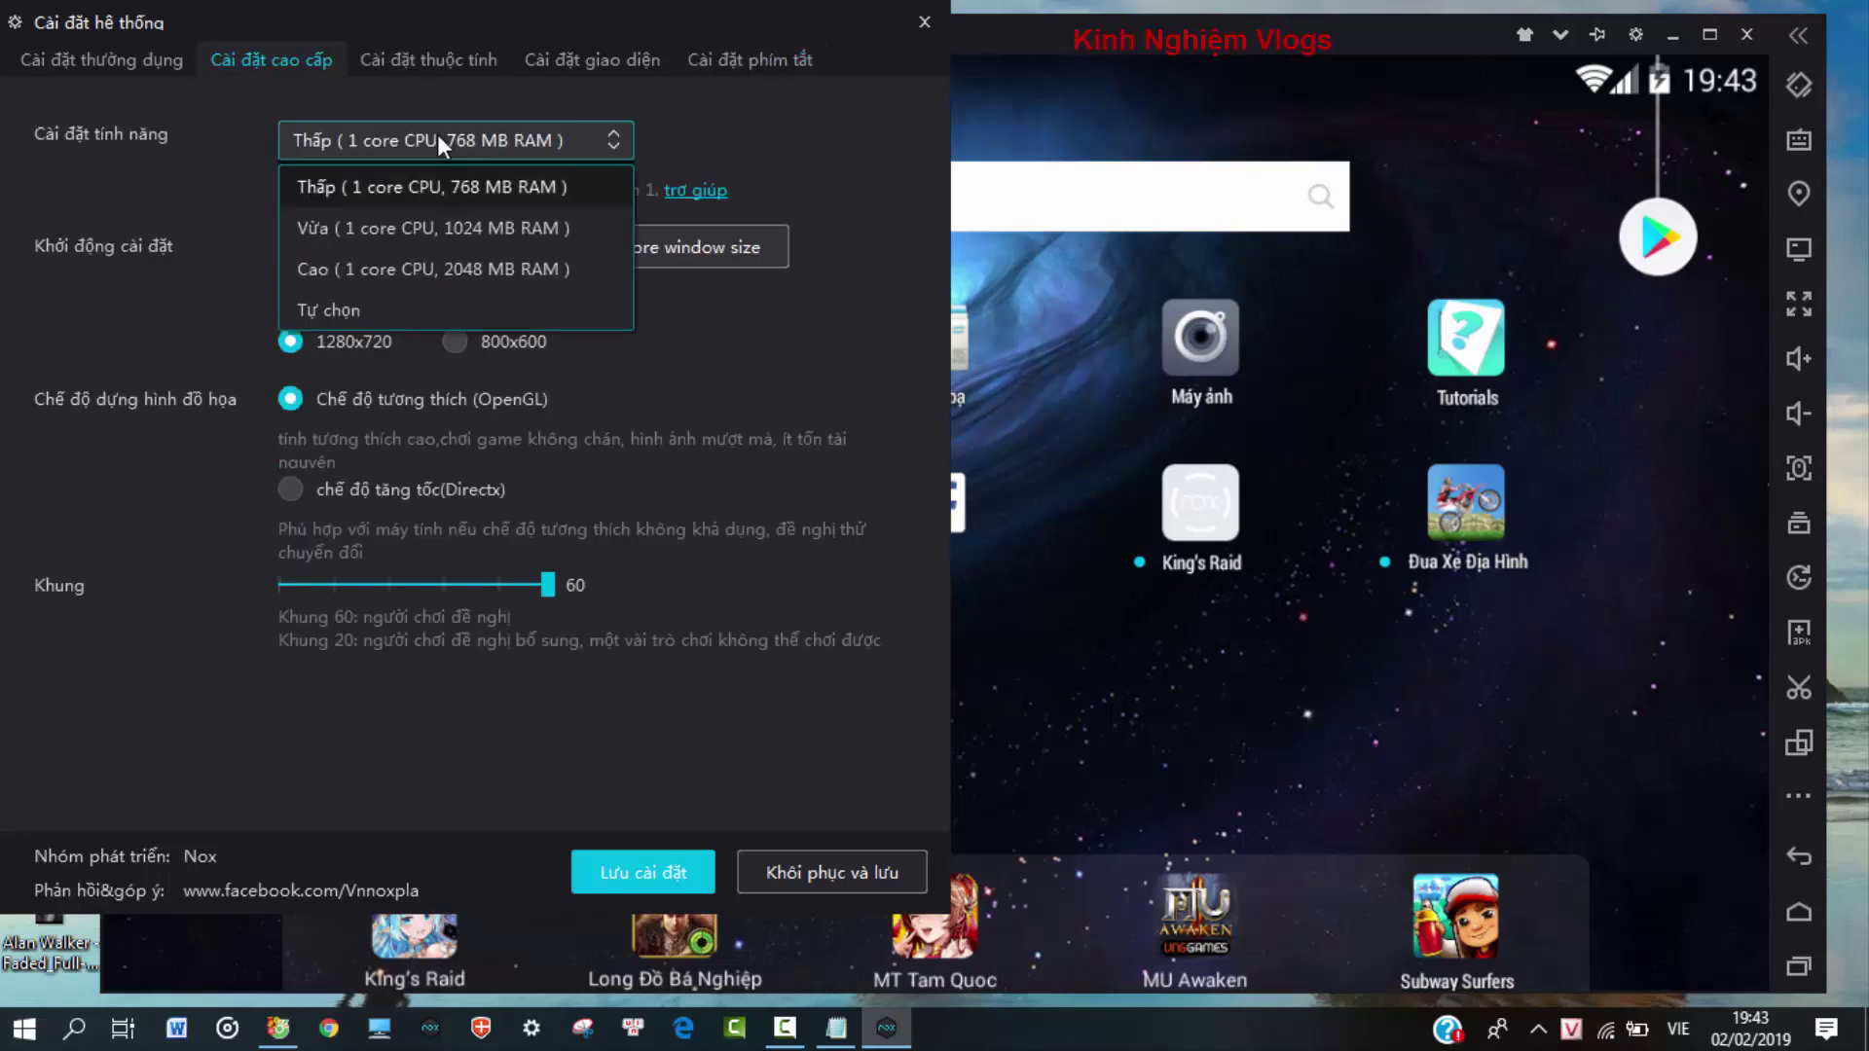
{"action": "left_click", "coordinate": [393, 310]}
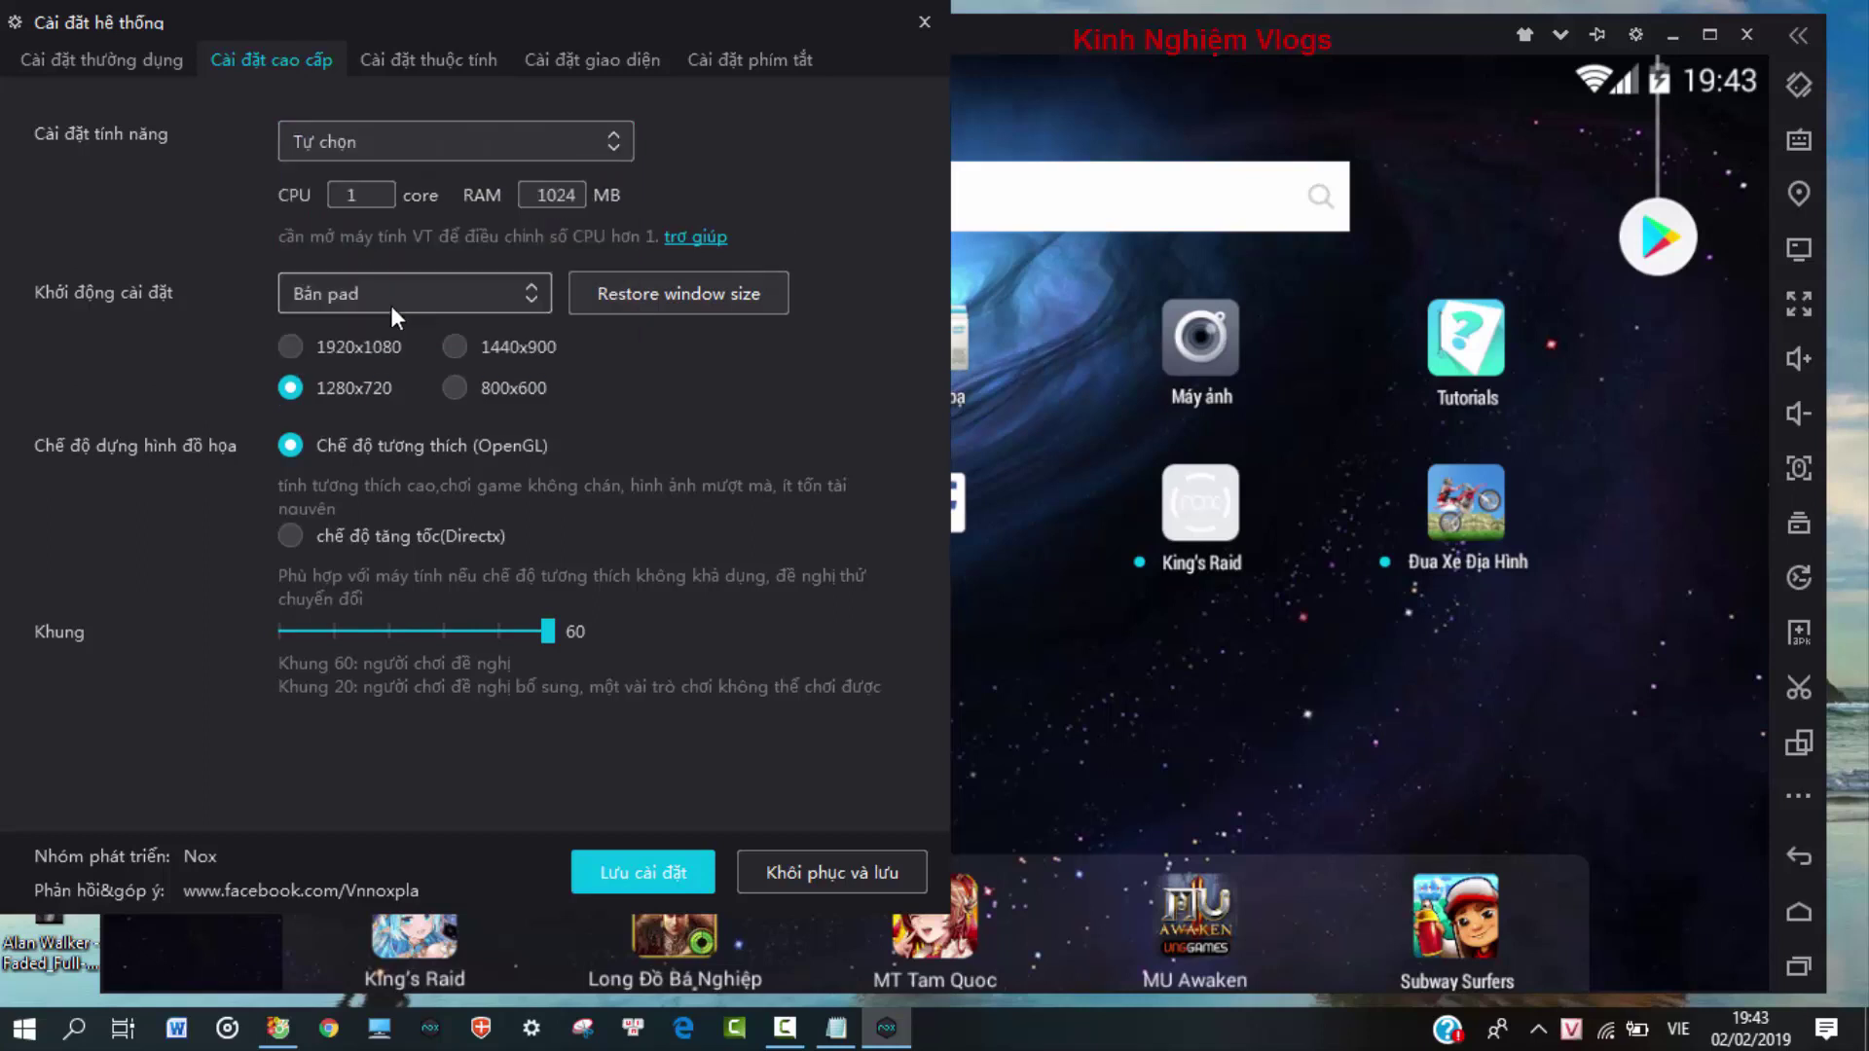
{"action": "left_click", "coordinate": [383, 144]}
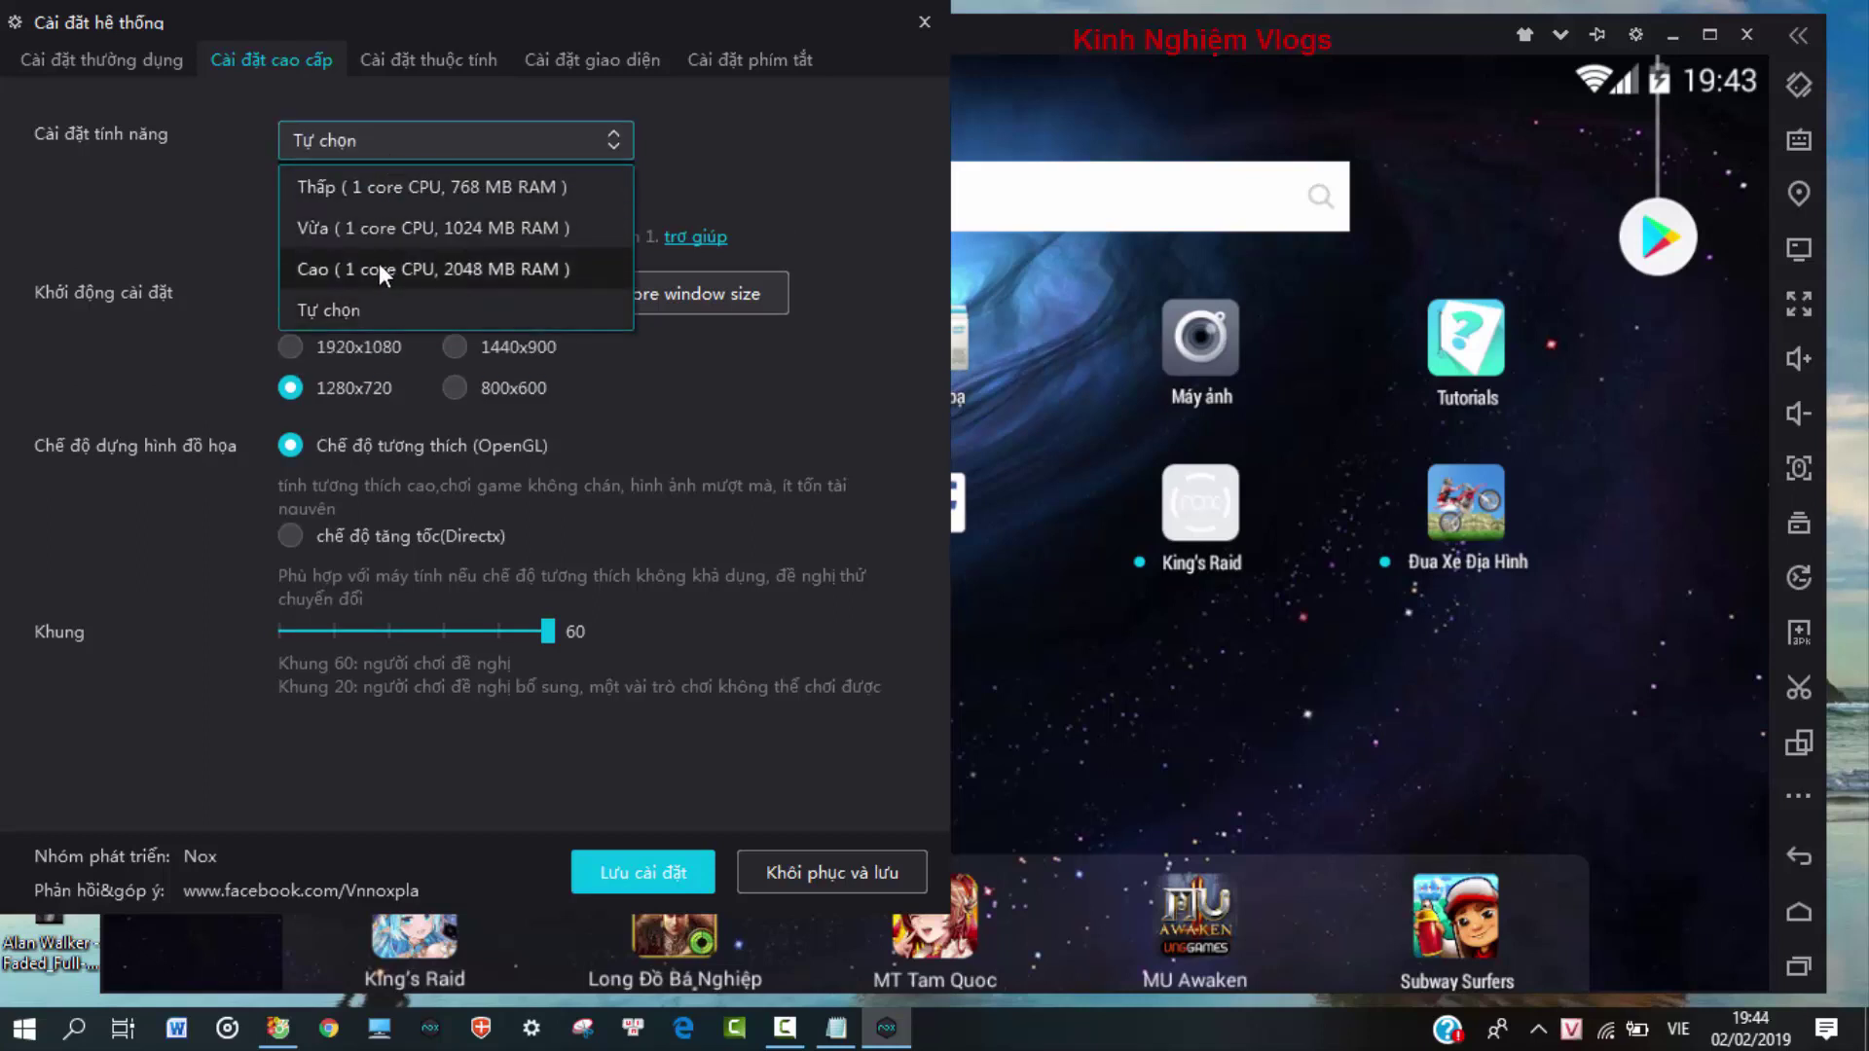
{"action": "left_click", "coordinate": [464, 270]}
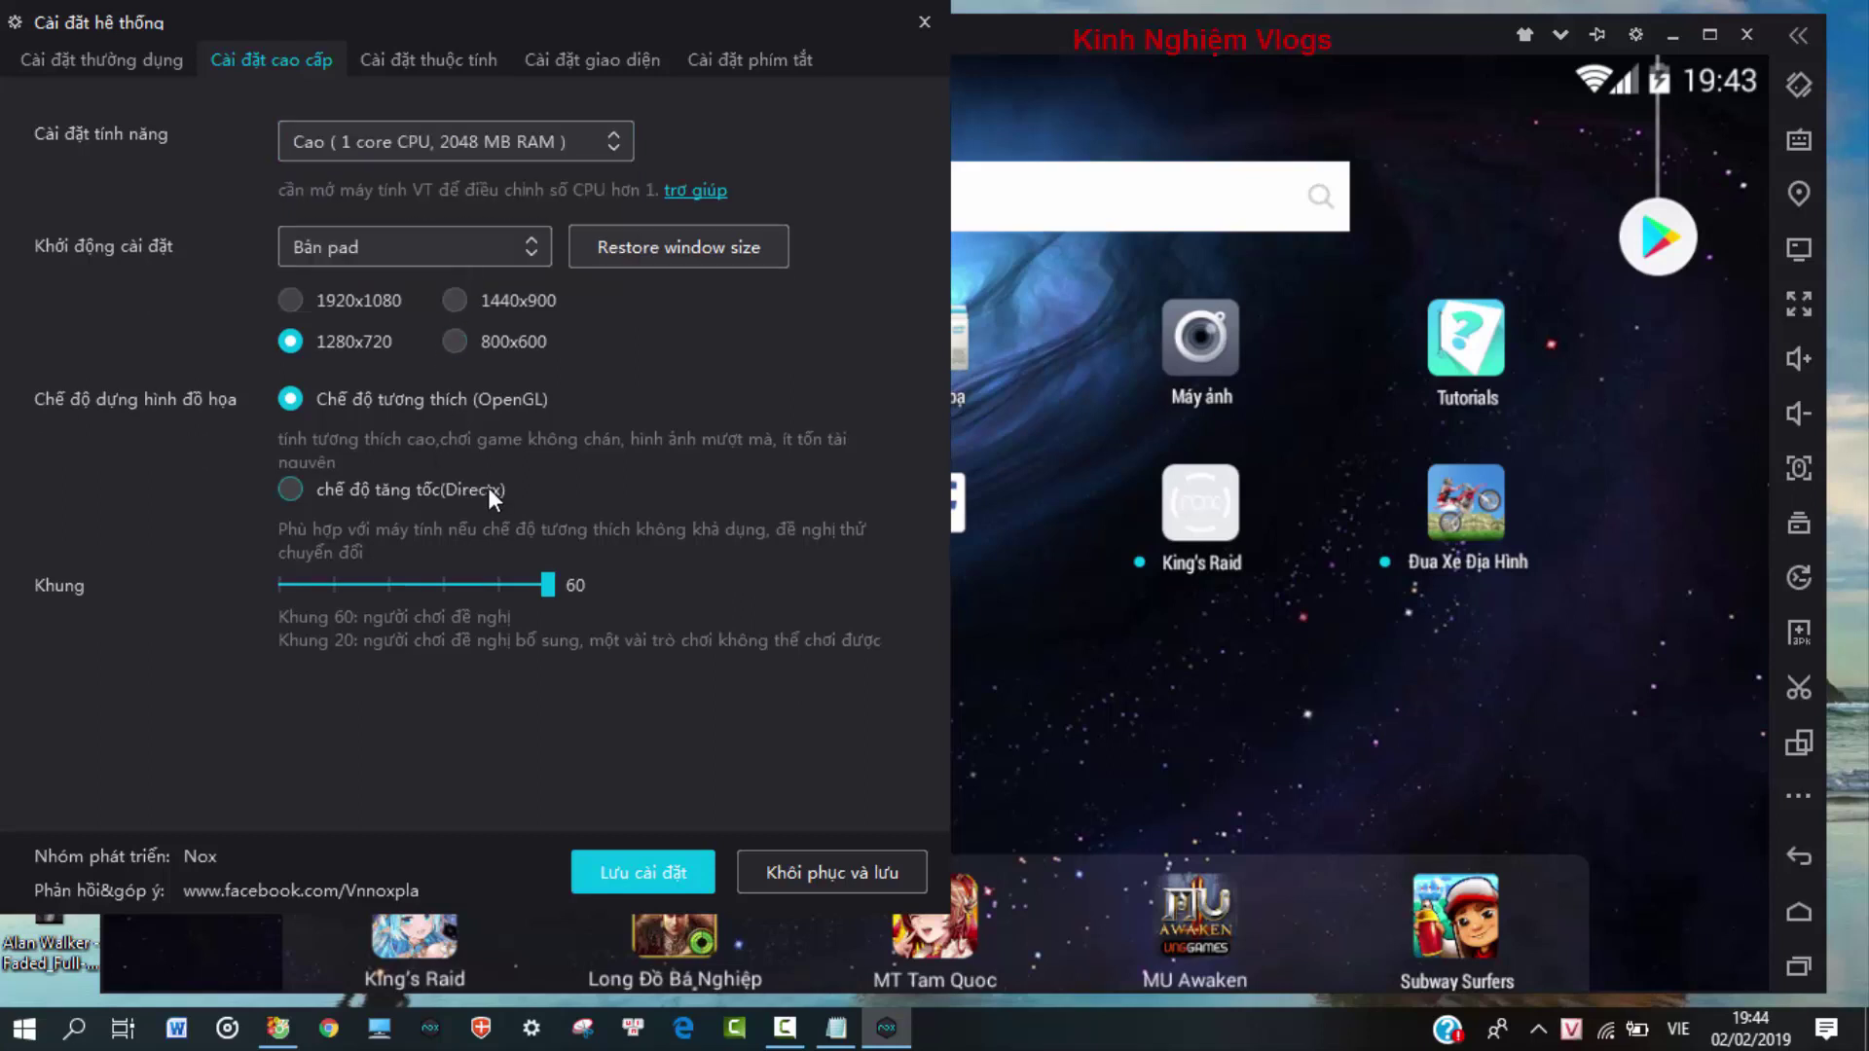
{"action": "left_click", "coordinate": [460, 494]}
{"action": "left_click", "coordinate": [113, 63]}
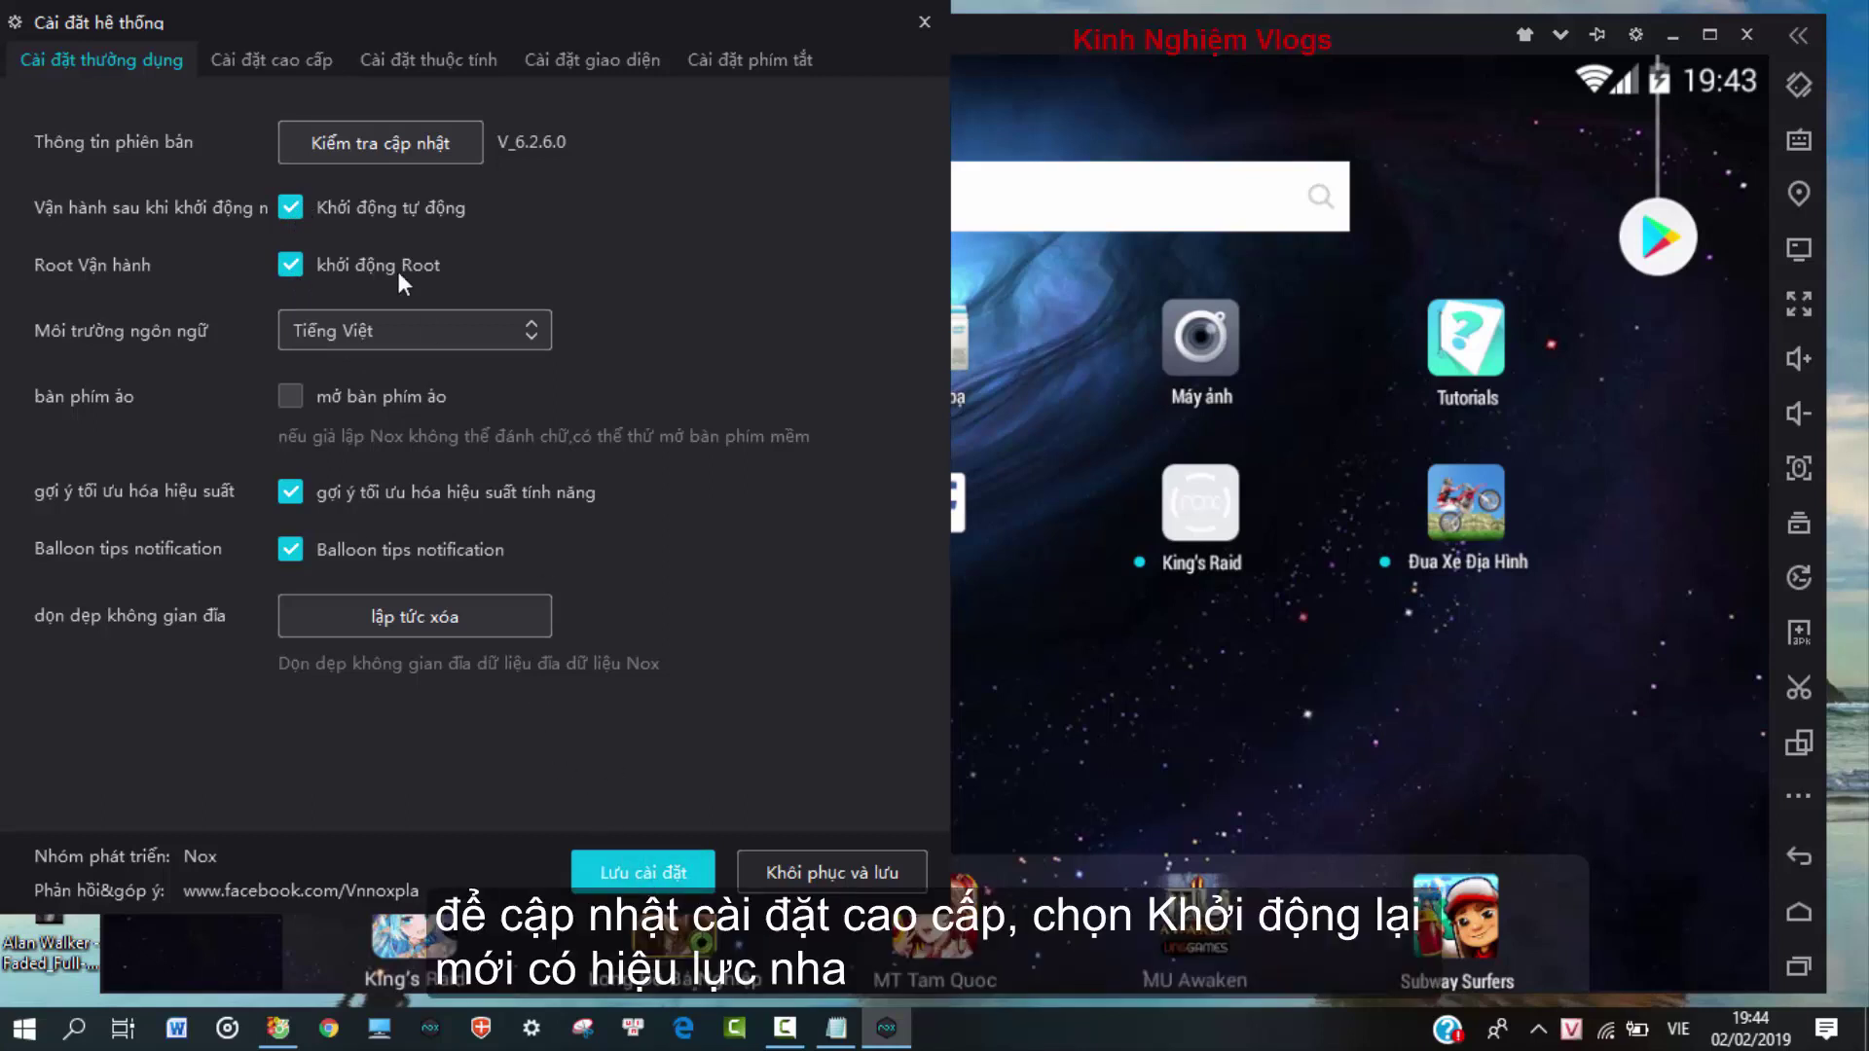
Step: Review the settings pages, click Lưu cài đặt, and accept Khởi động lại ngay to restart
{"action": "left_click", "coordinate": [265, 54]}
{"action": "left_click", "coordinate": [460, 51]}
{"action": "left_click", "coordinate": [633, 61]}
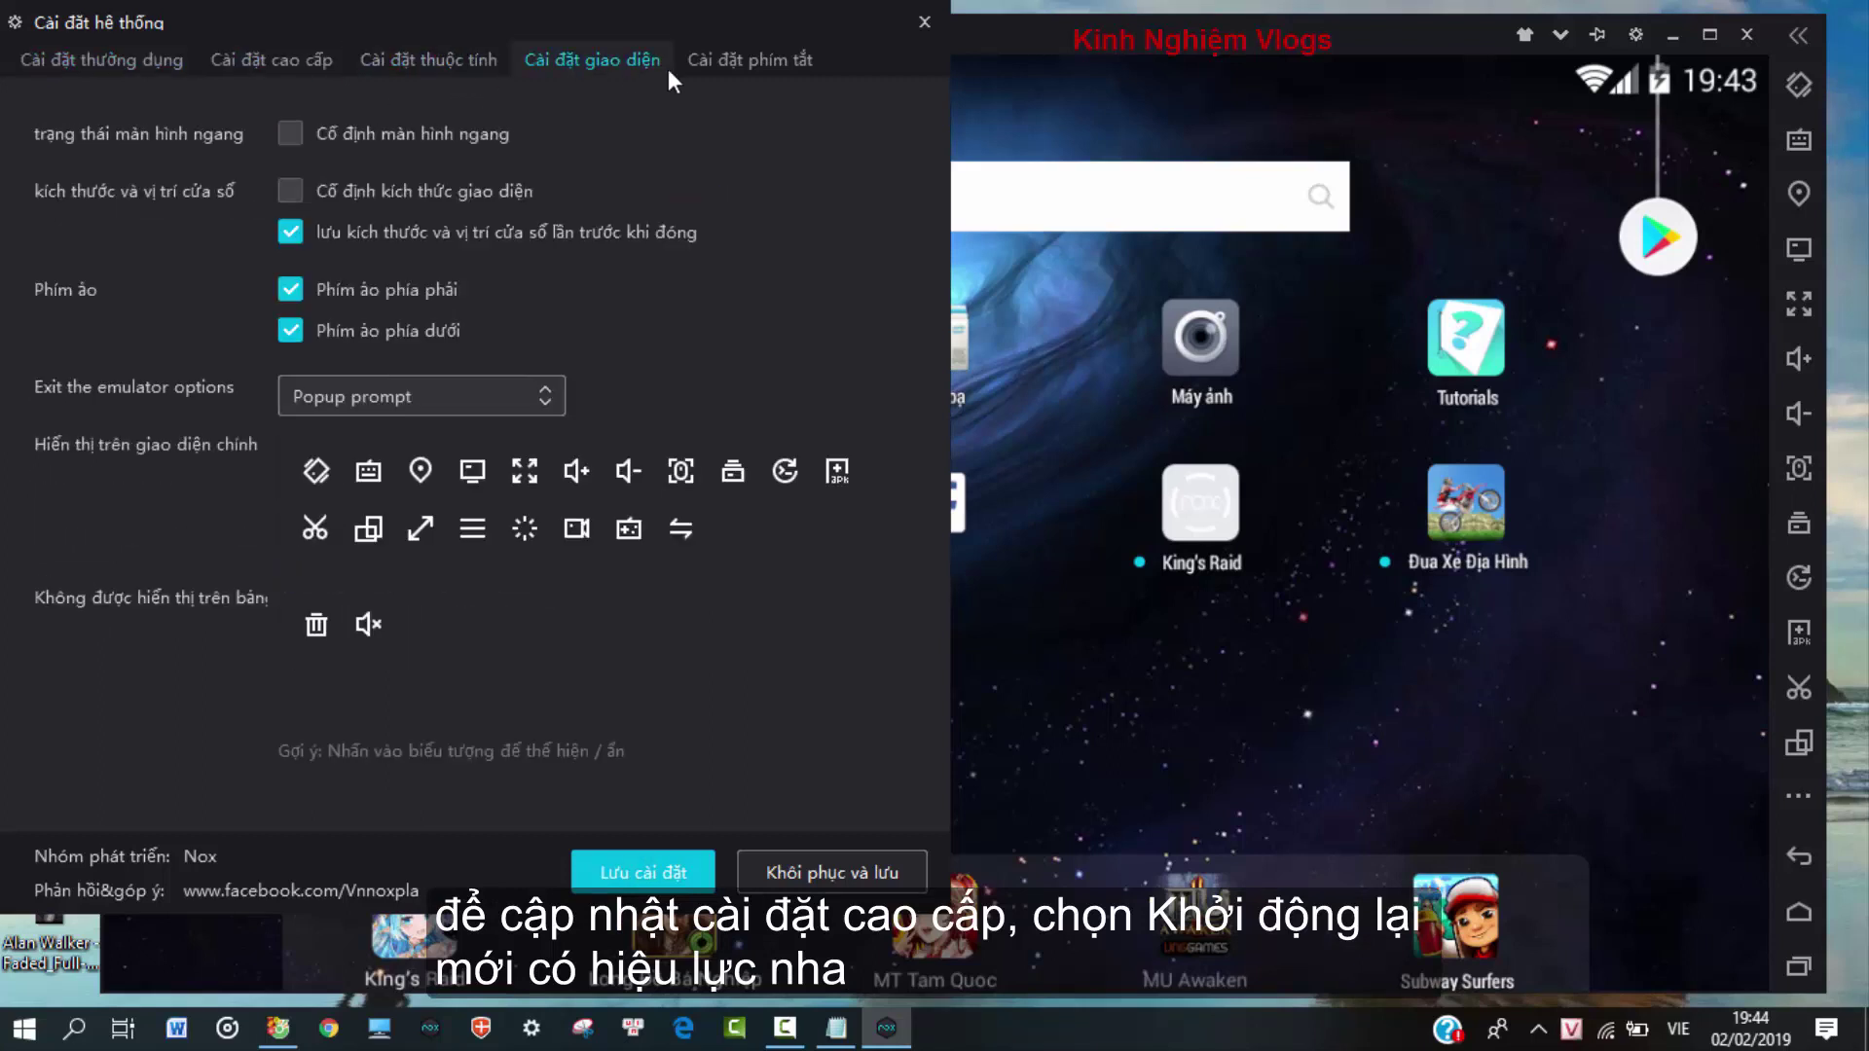
{"action": "left_click", "coordinate": [701, 60]}
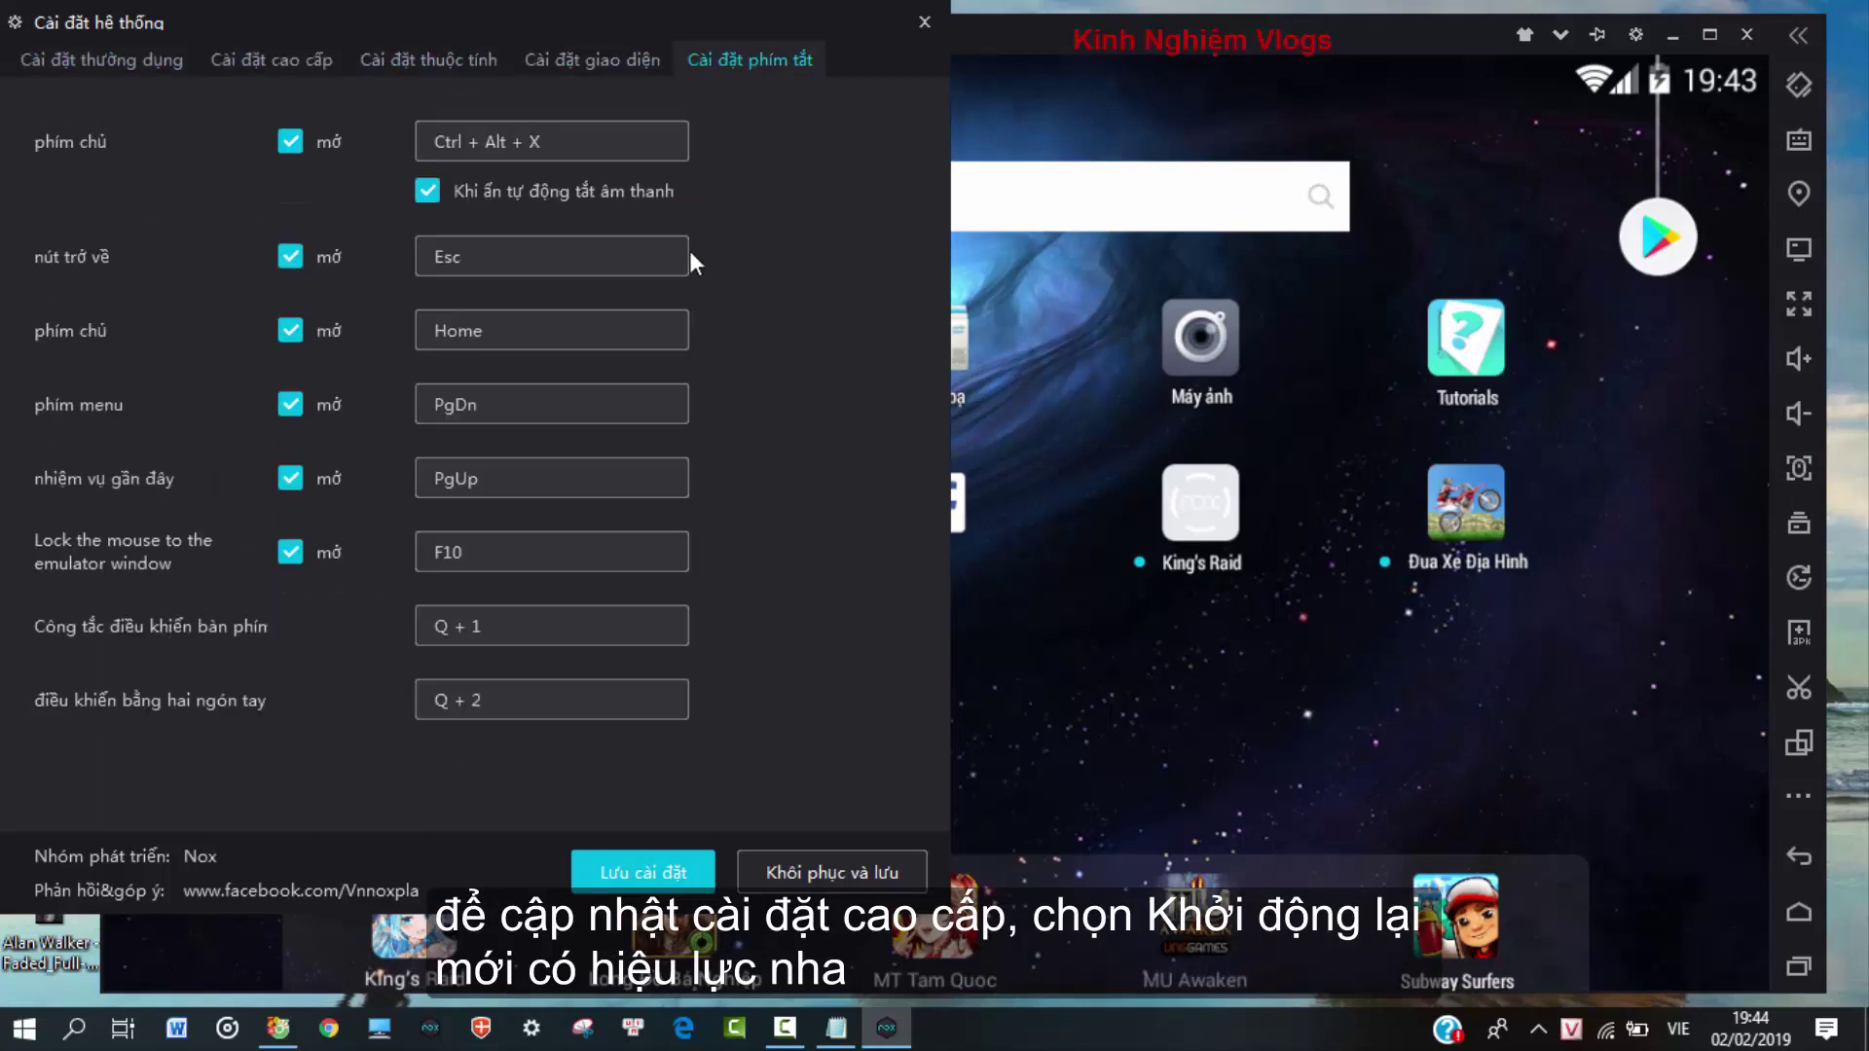
{"action": "left_click", "coordinate": [623, 859]}
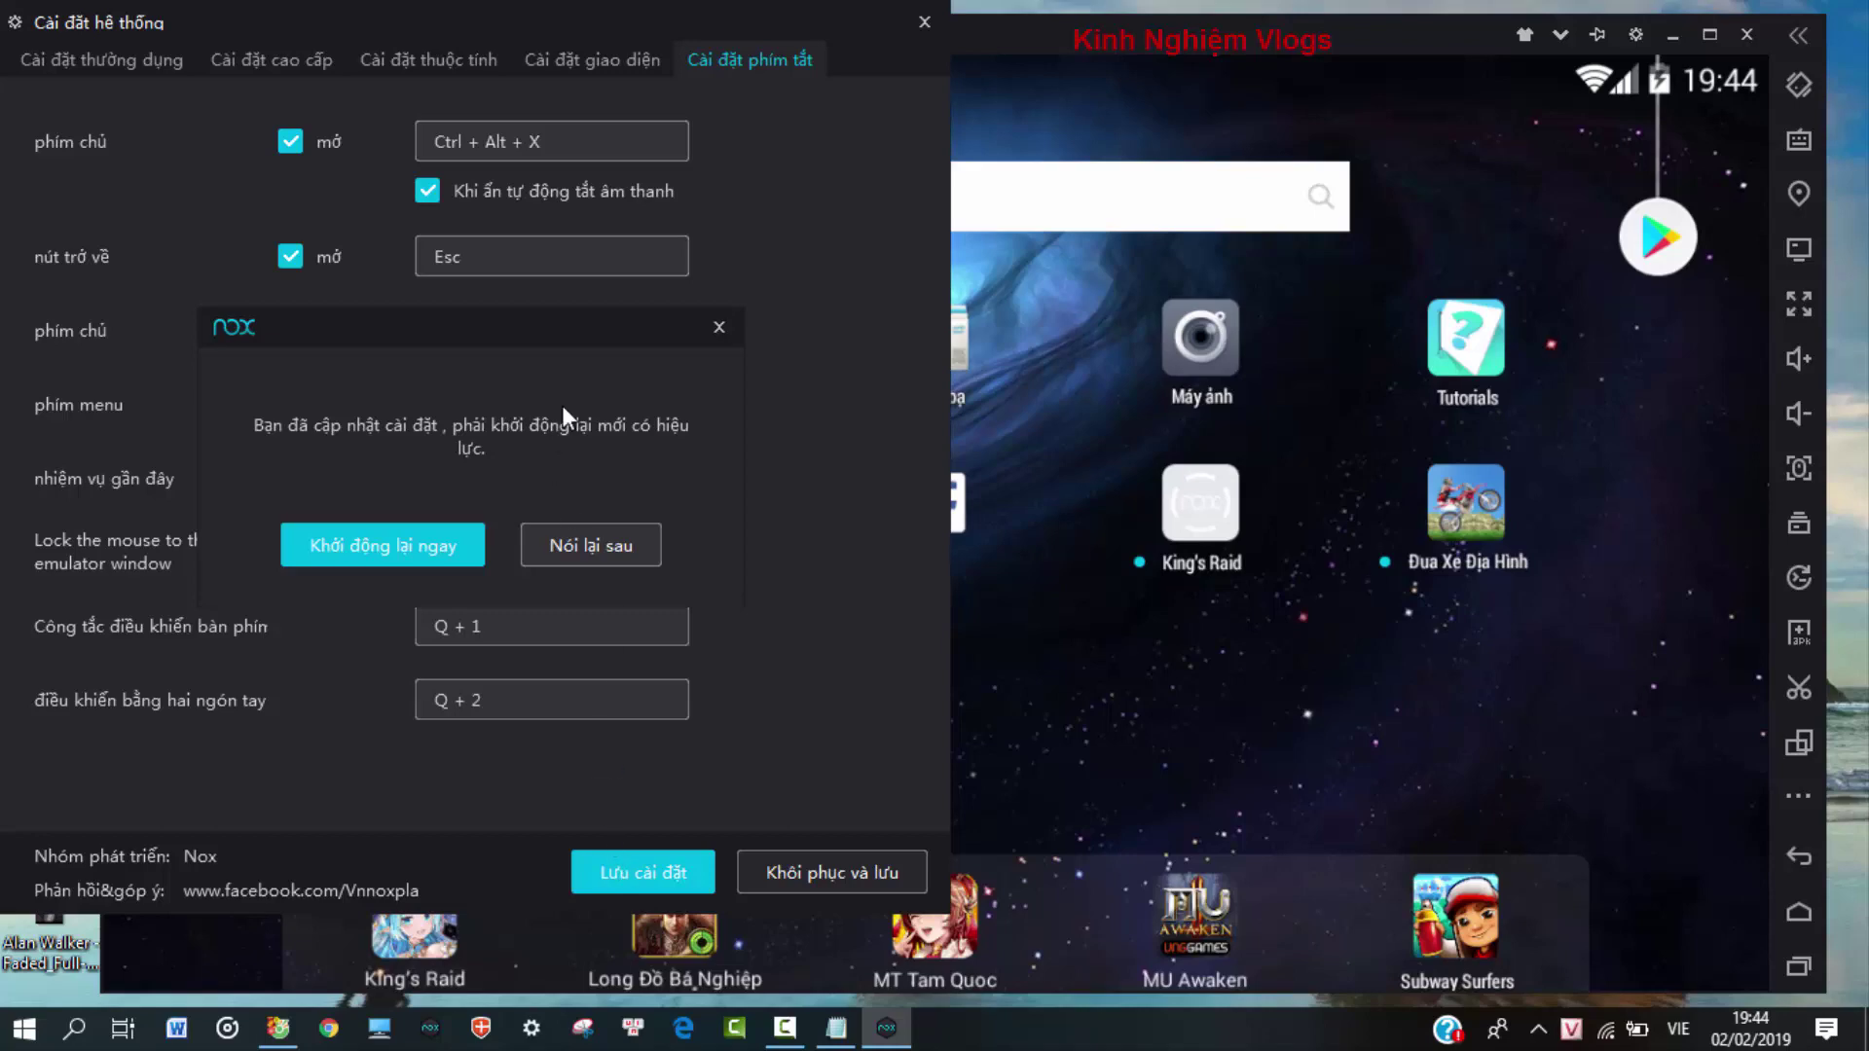
{"action": "left_click", "coordinate": [370, 546]}
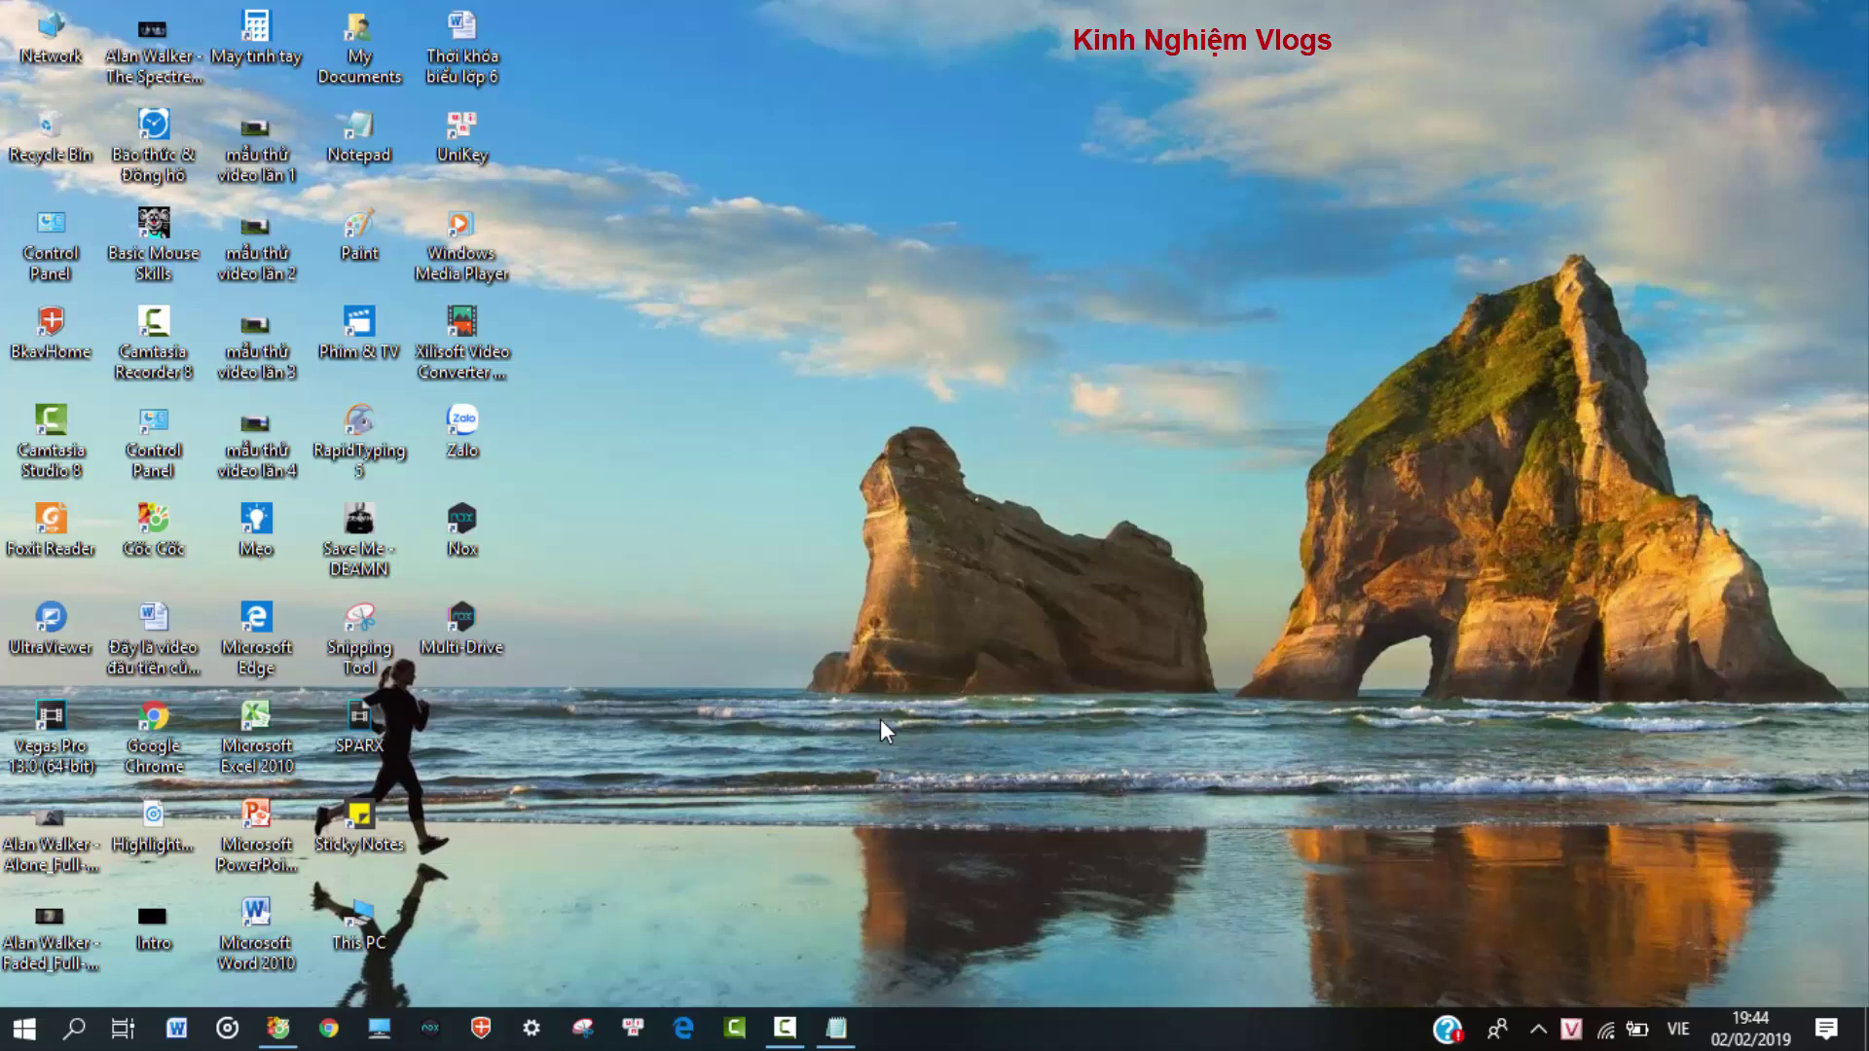
Step: Let the relaunched emulator load its Android home screen, now with bottom navigation keys
{"action": "key", "text": "F9"}
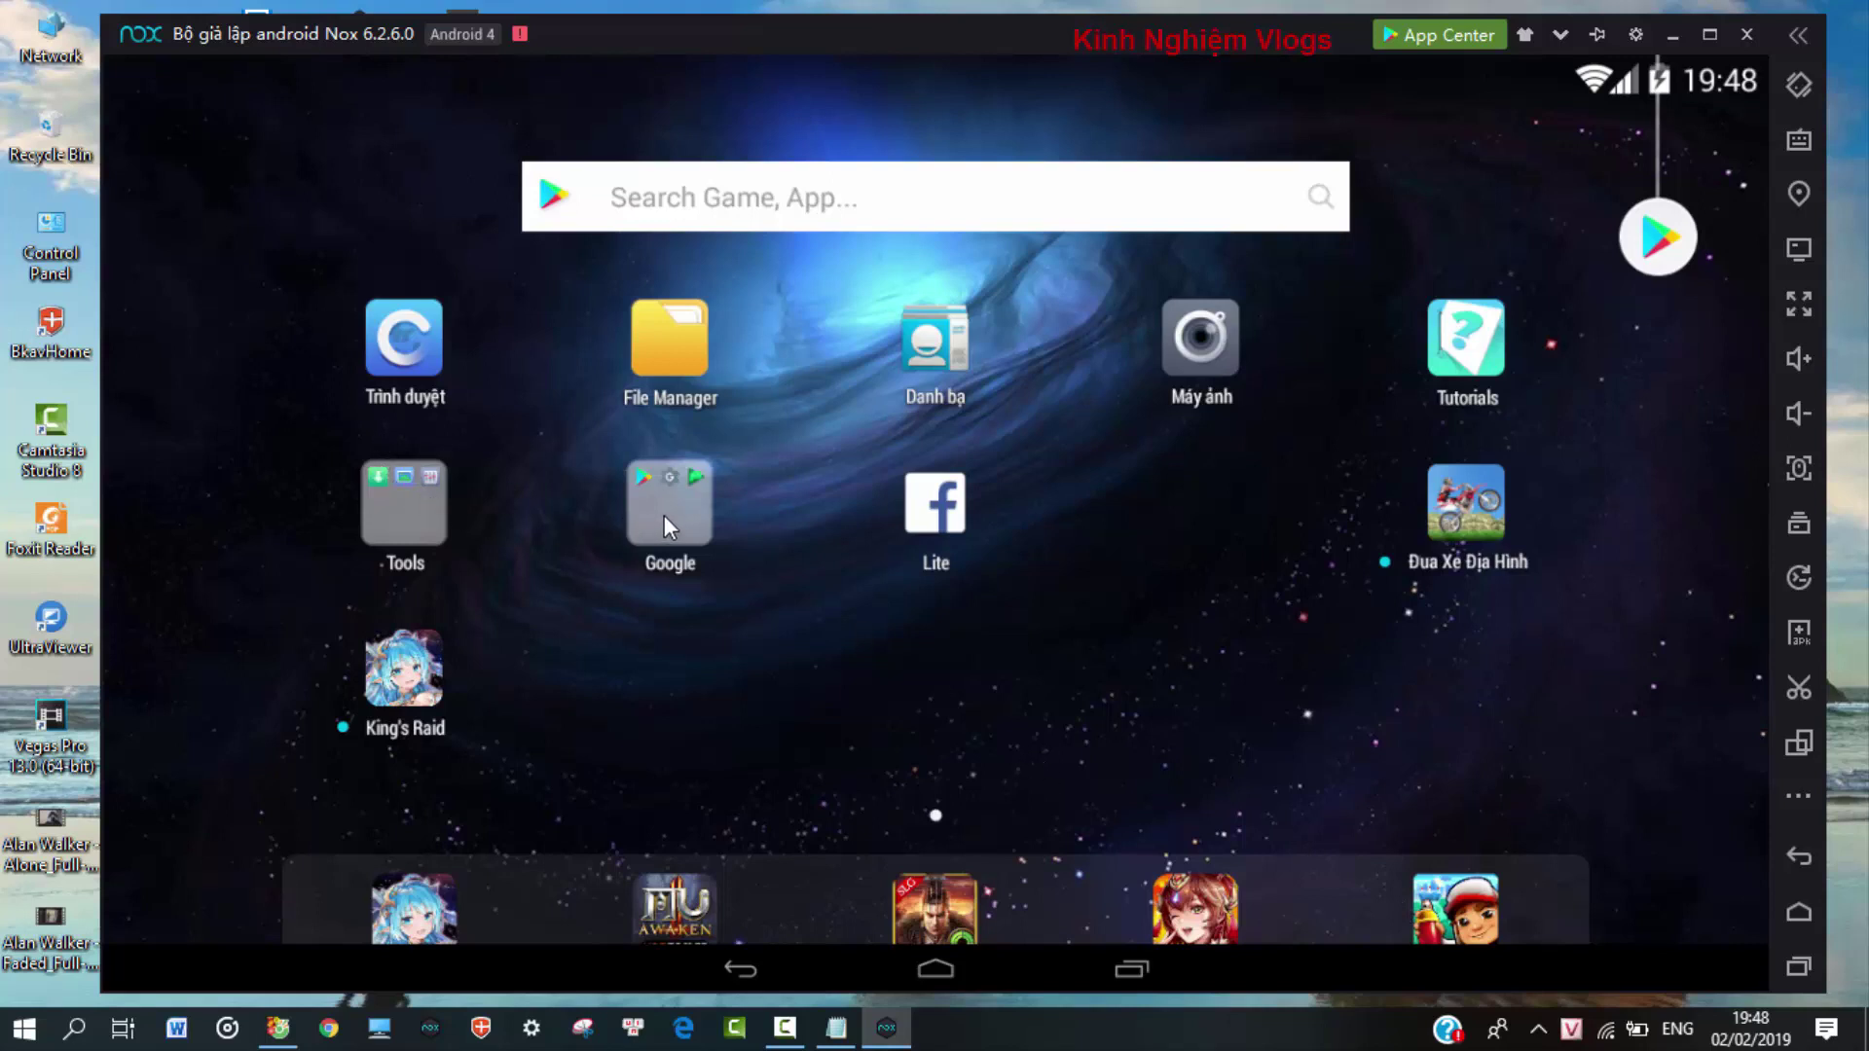
Step: Launch Cài đặt from the Tools folder and choose Thêm tài khoản under TÀI KHOẢN
{"action": "left_click", "coordinate": [627, 497]}
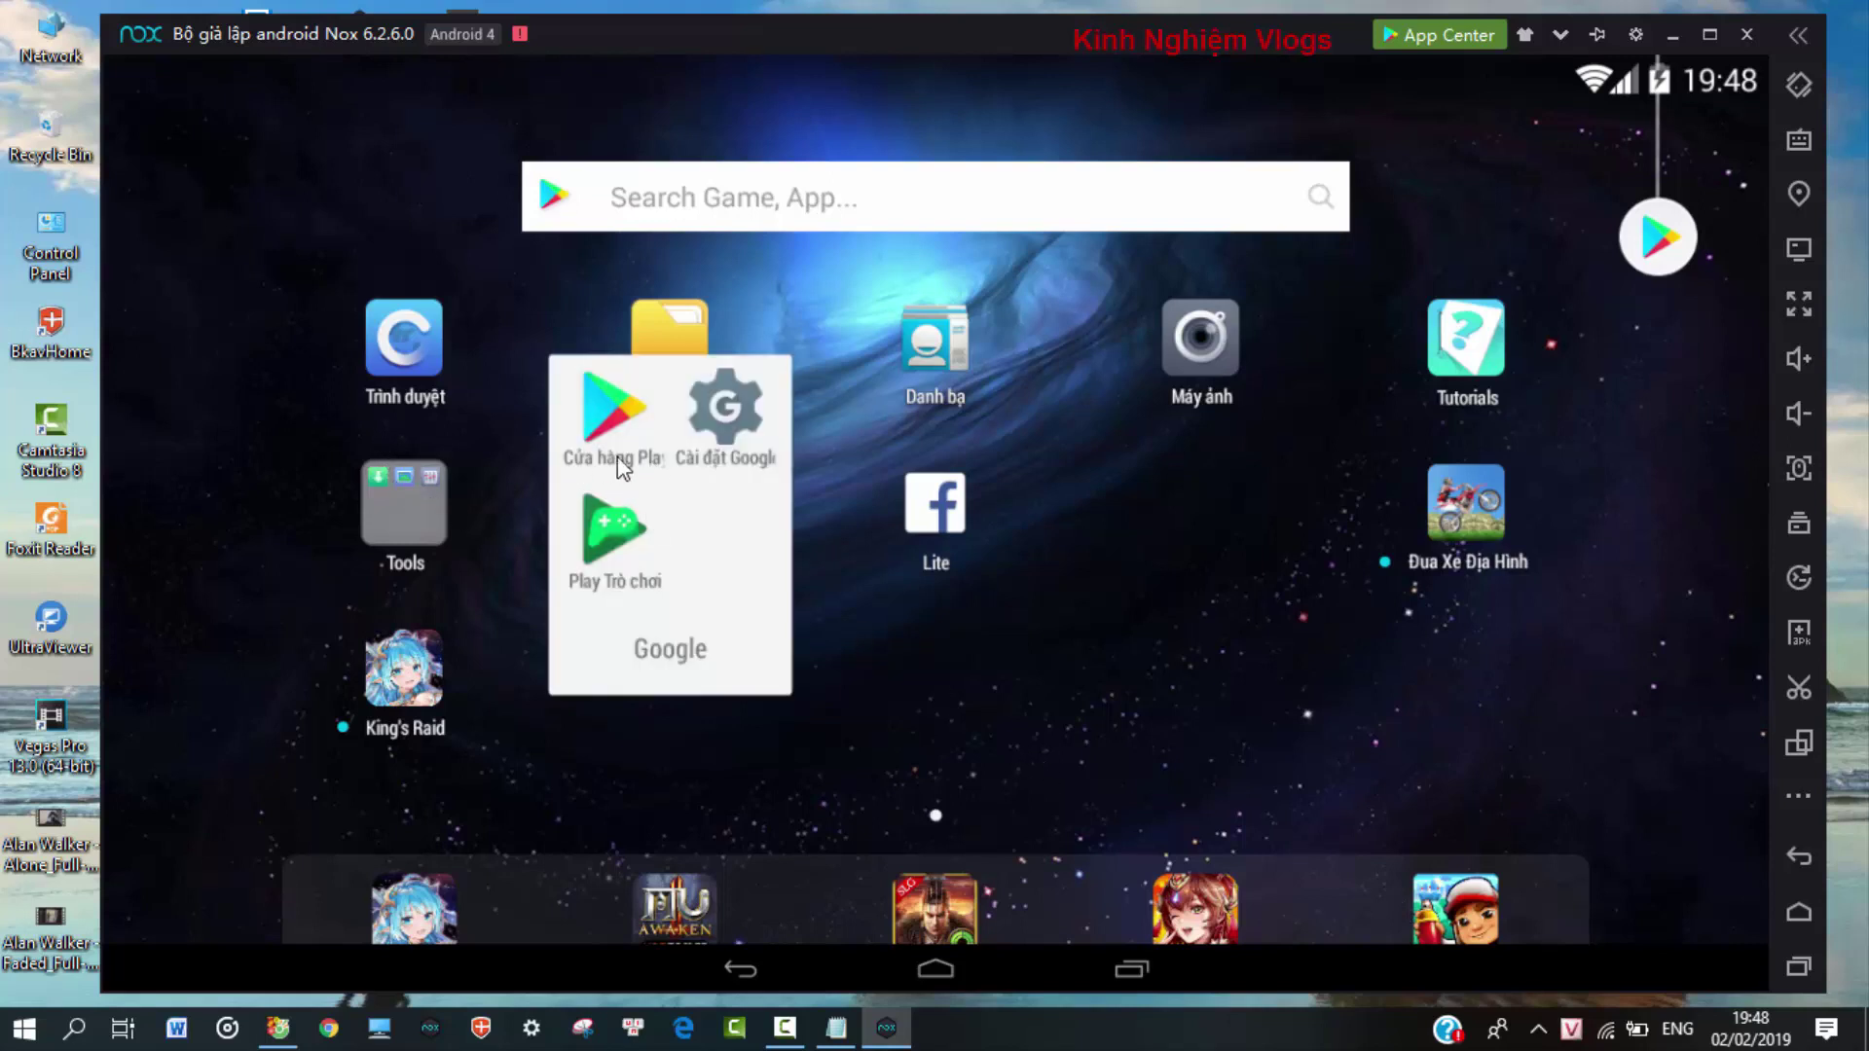
{"action": "left_click", "coordinate": [393, 495]}
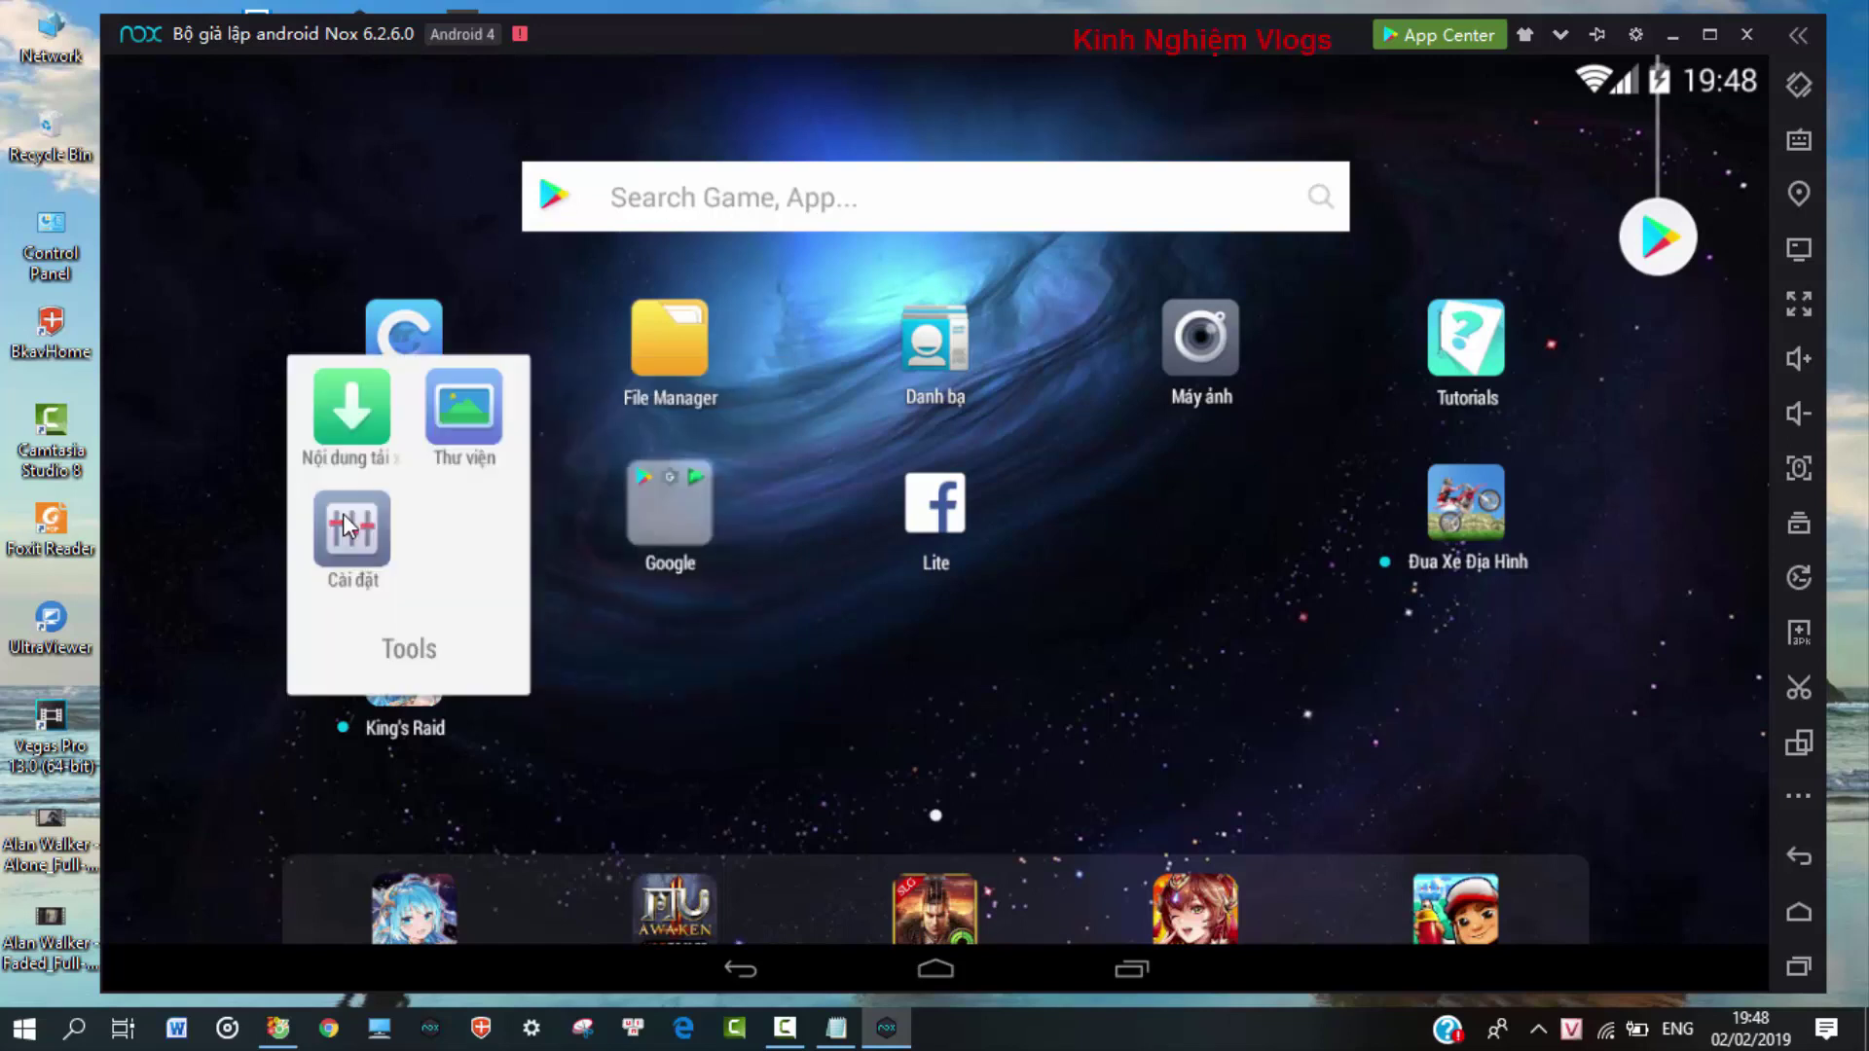
{"action": "left_click", "coordinate": [611, 616]}
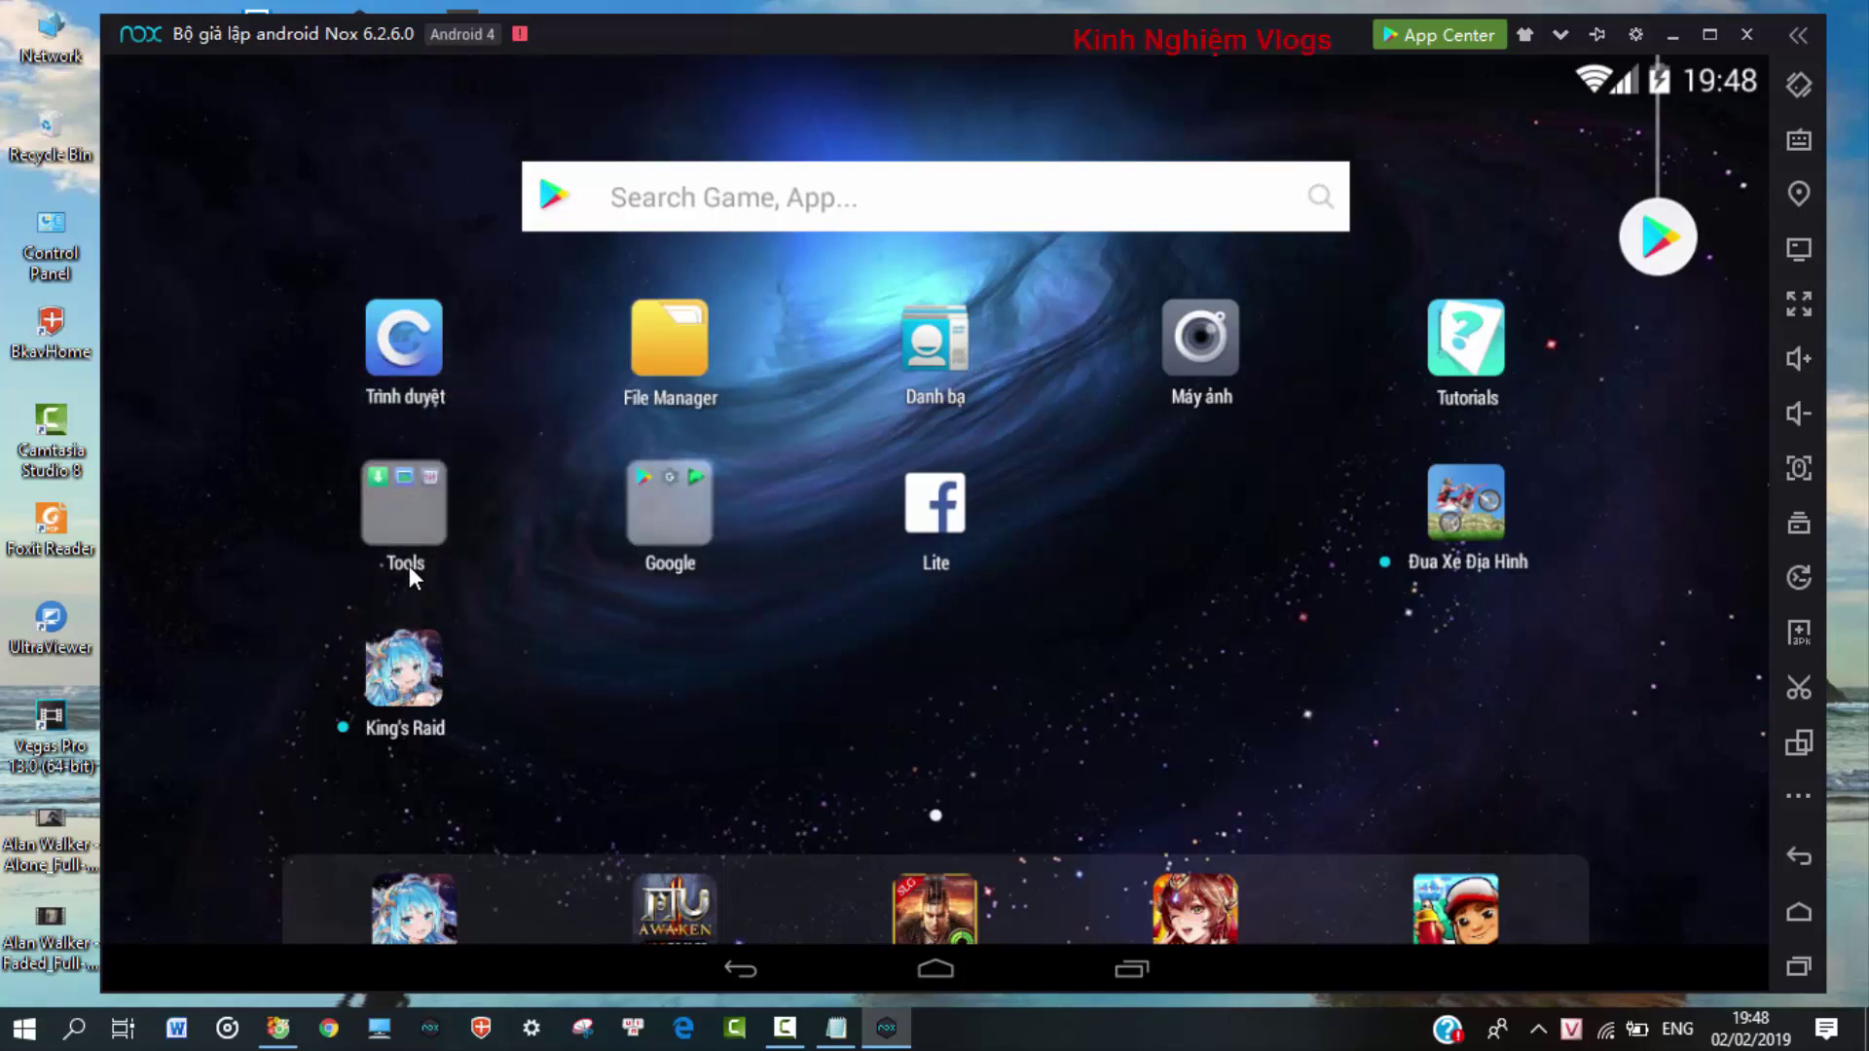
{"action": "left_click", "coordinate": [406, 524]}
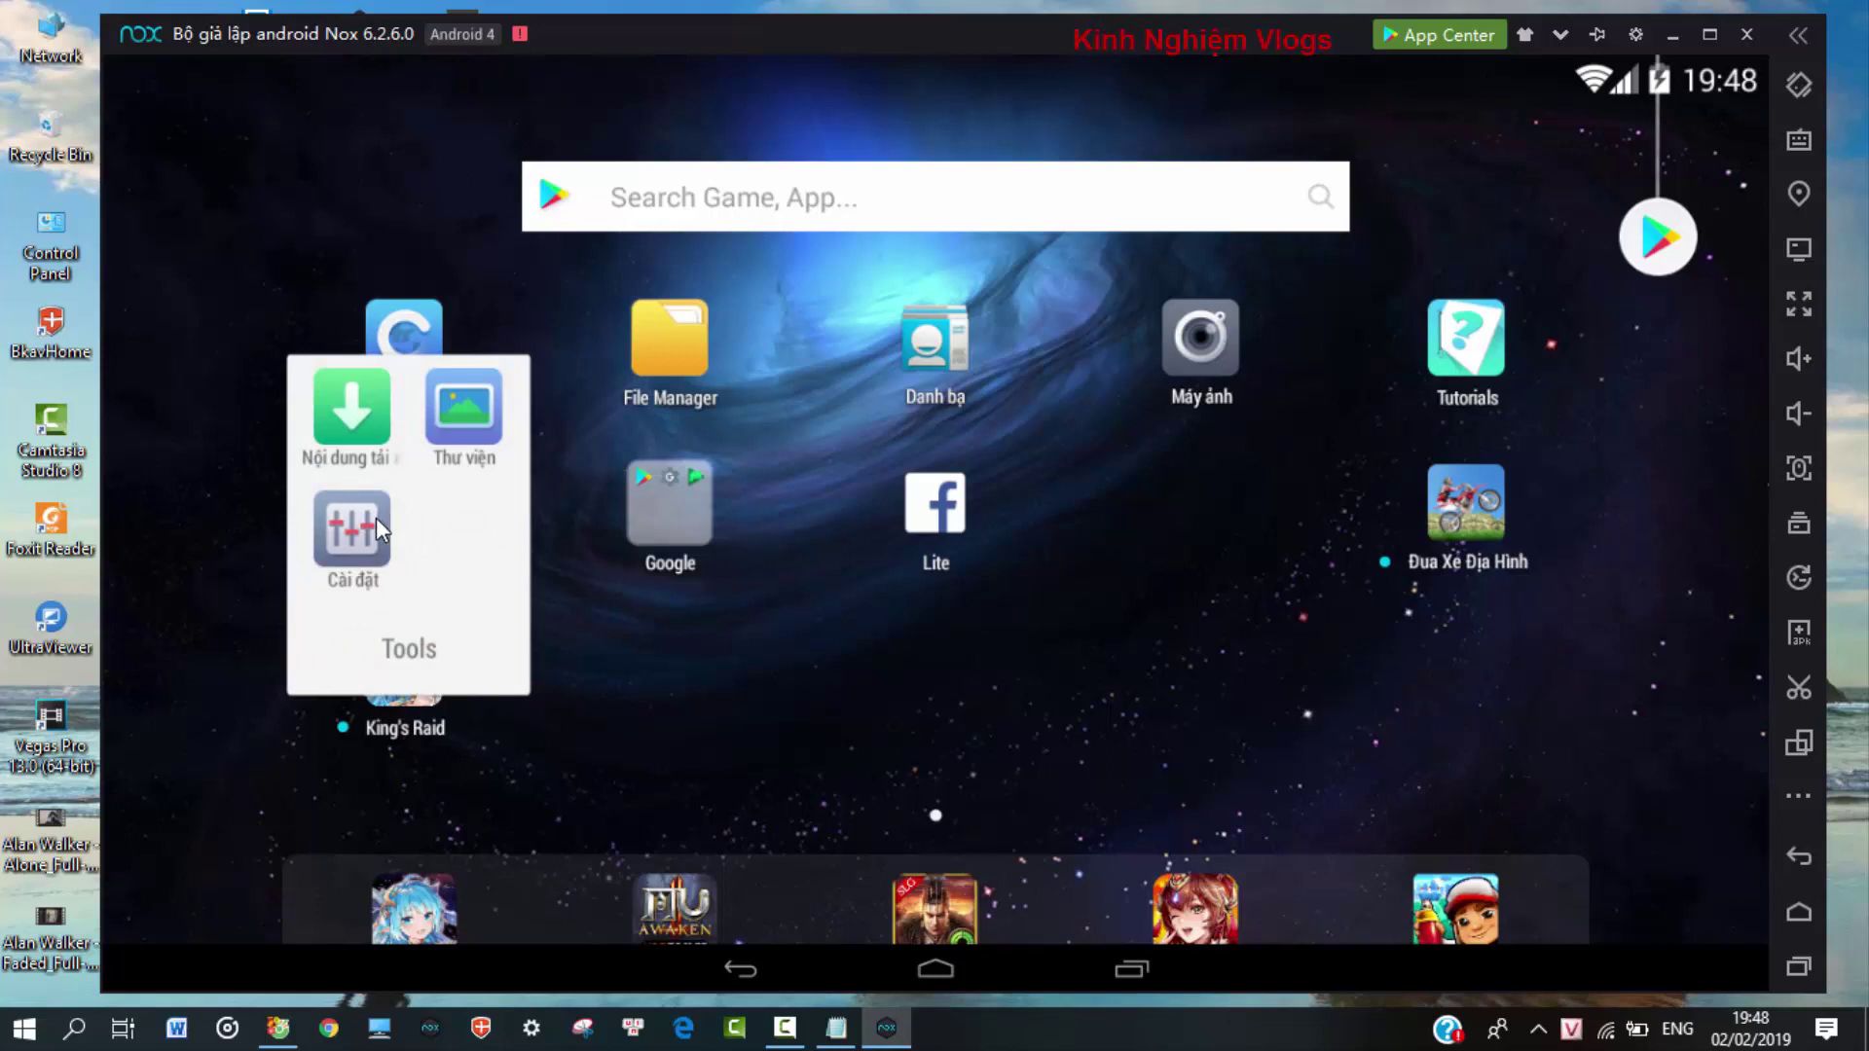
{"action": "left_click", "coordinate": [375, 521]}
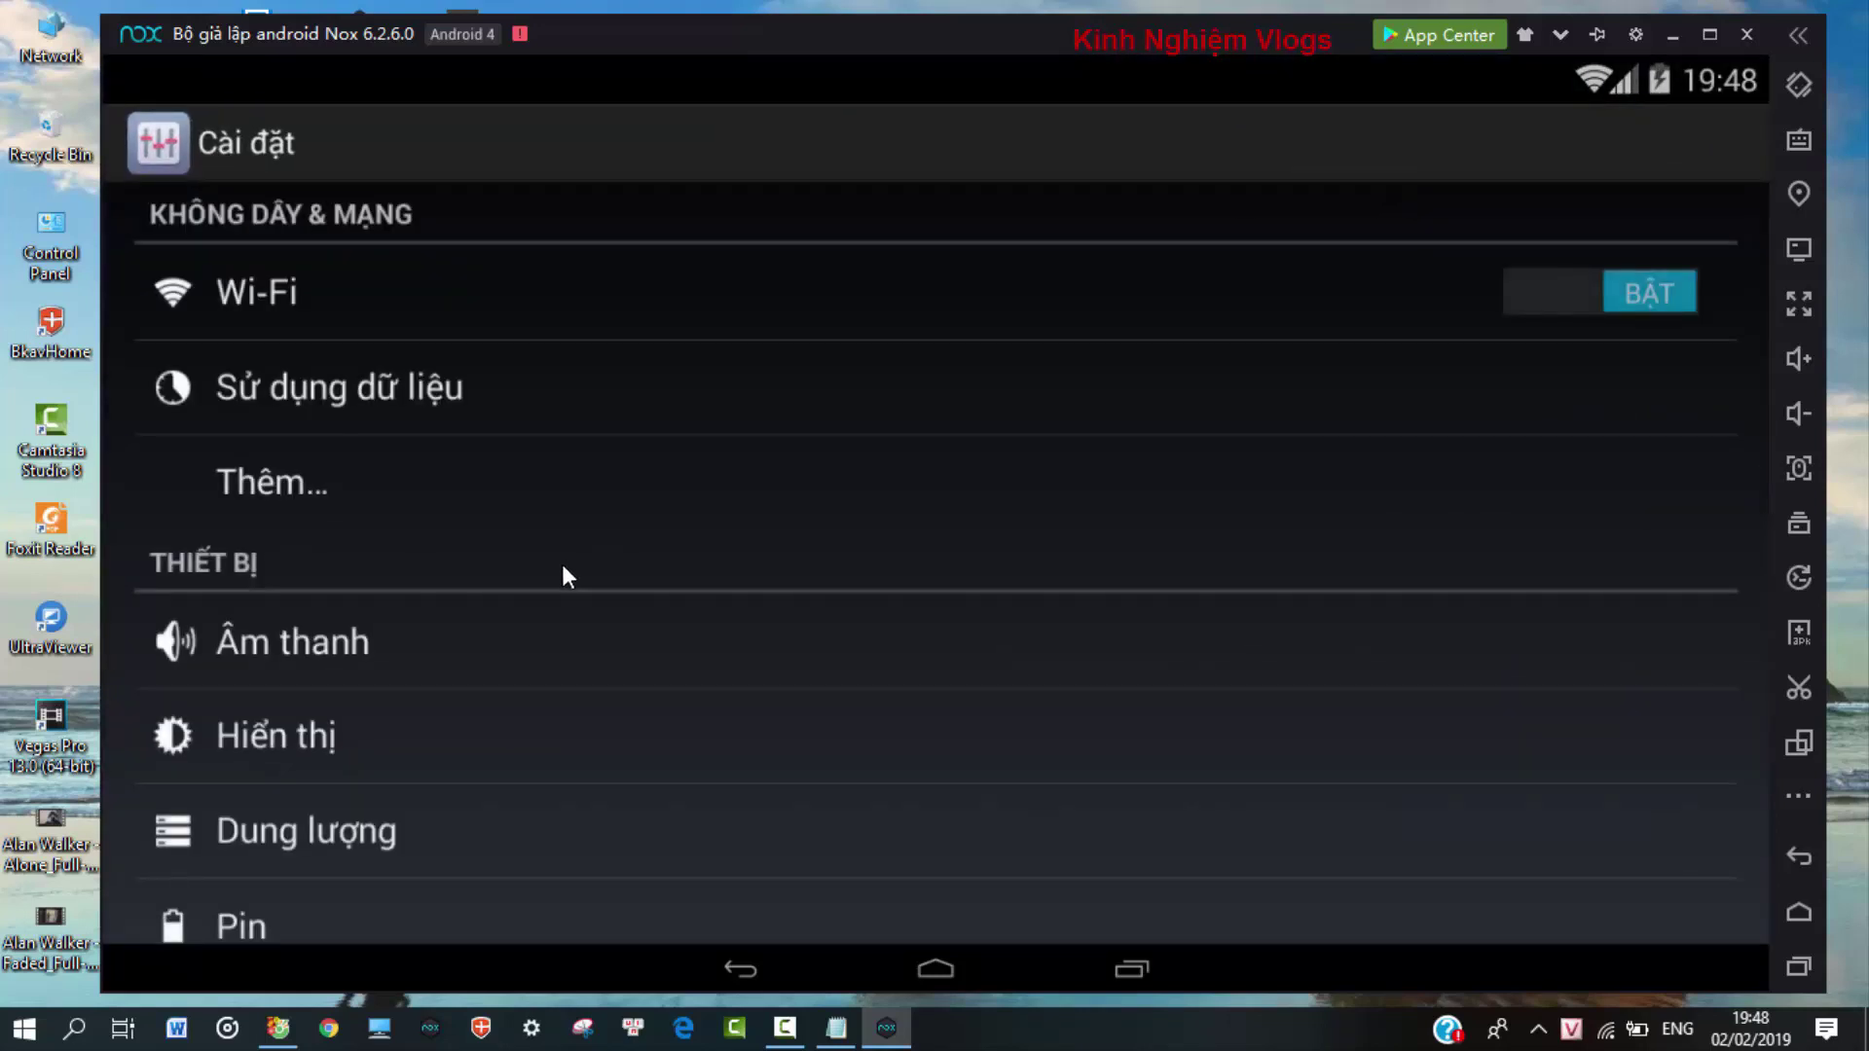
{"action": "scroll", "coordinate": [564, 570], "scroll_direction": "down", "scroll_amount": 3}
{"action": "scroll", "coordinate": [561, 559], "scroll_direction": "down", "scroll_amount": 8}
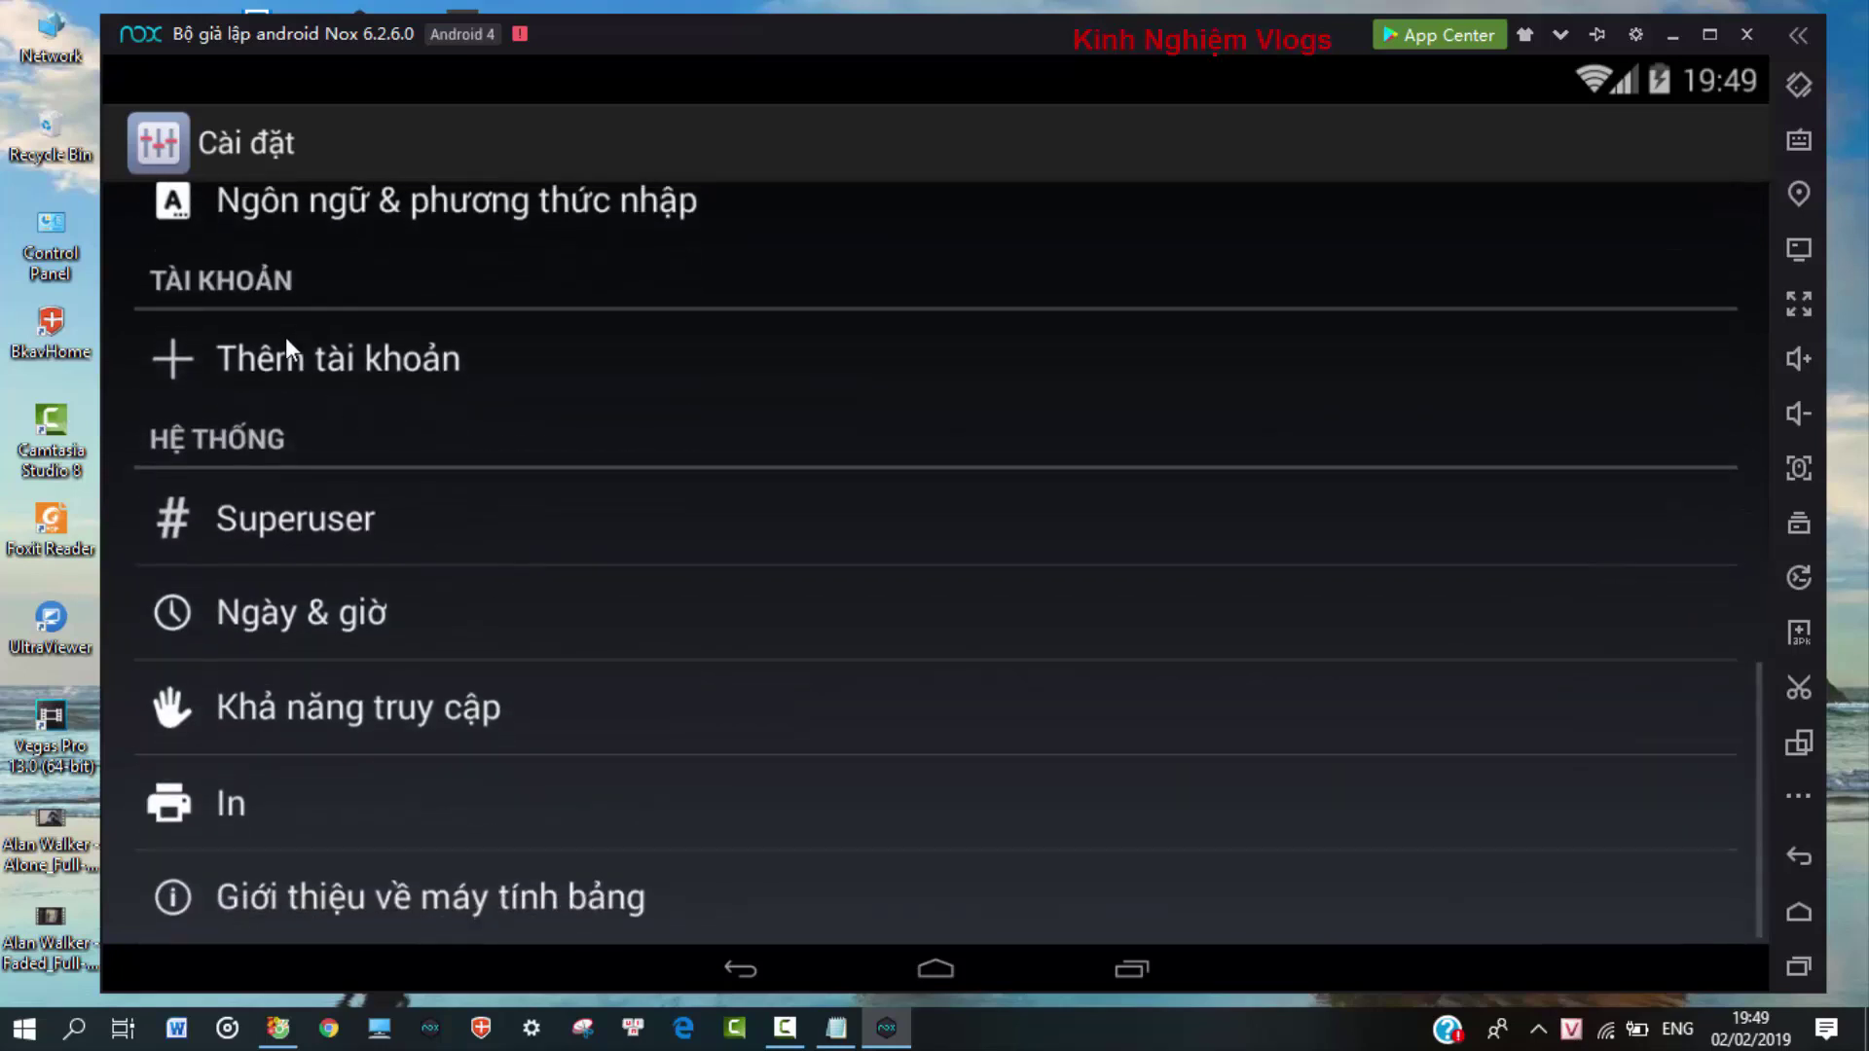
{"action": "left_click", "coordinate": [287, 340]}
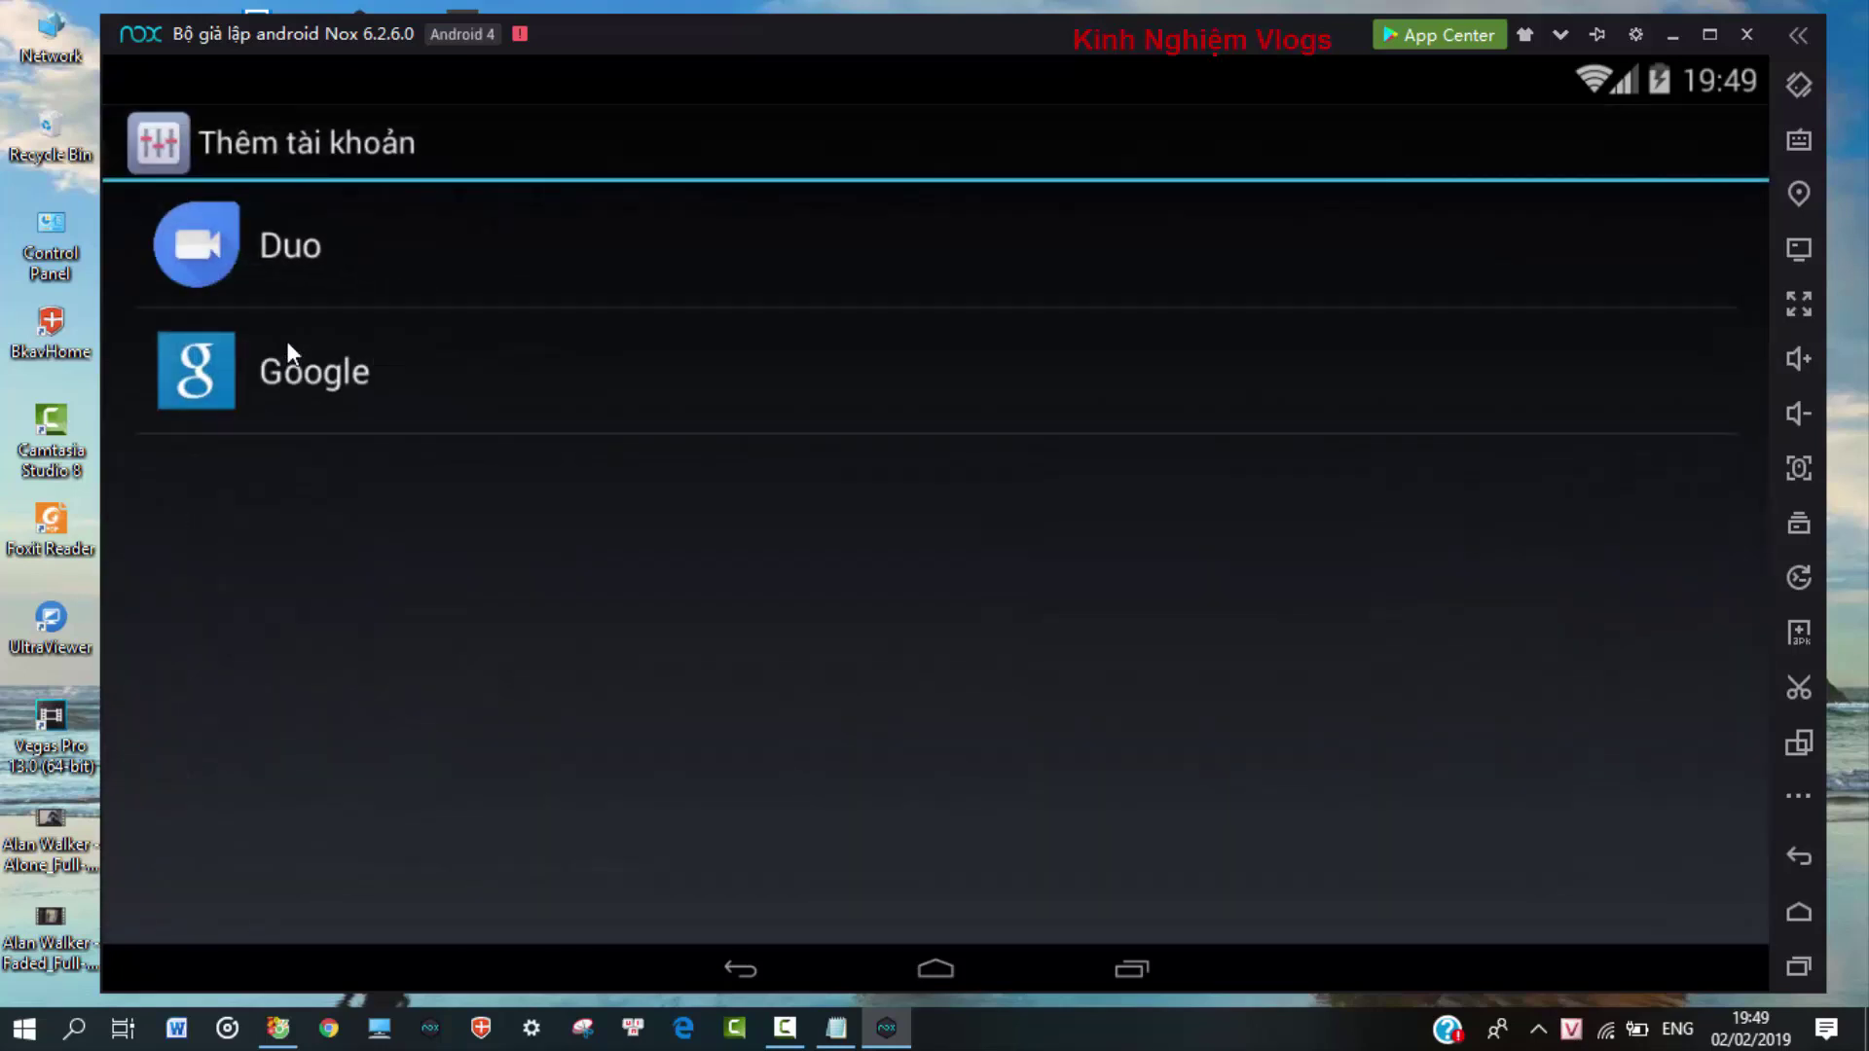
Step: Add an existing Google account with its email and password, accept the terms, and finish setup
{"action": "left_click", "coordinate": [338, 361]}
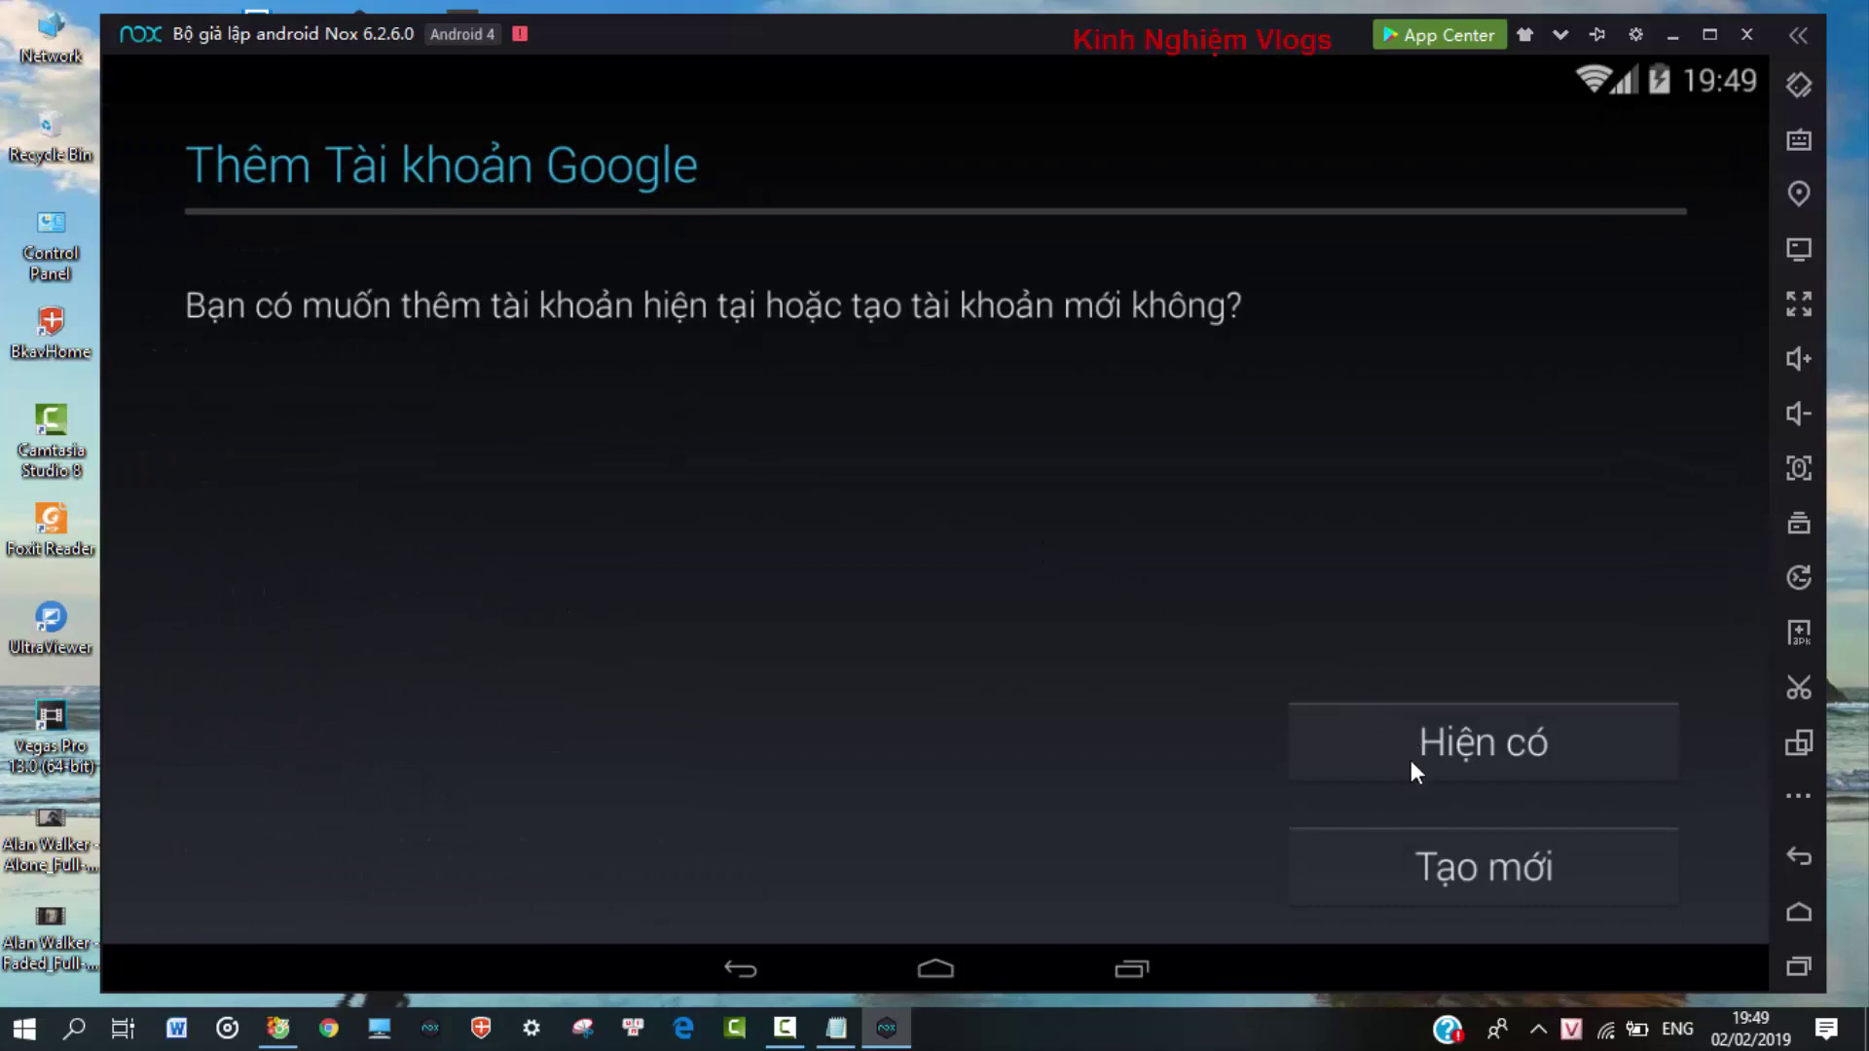
{"action": "left_click", "coordinate": [1464, 732]}
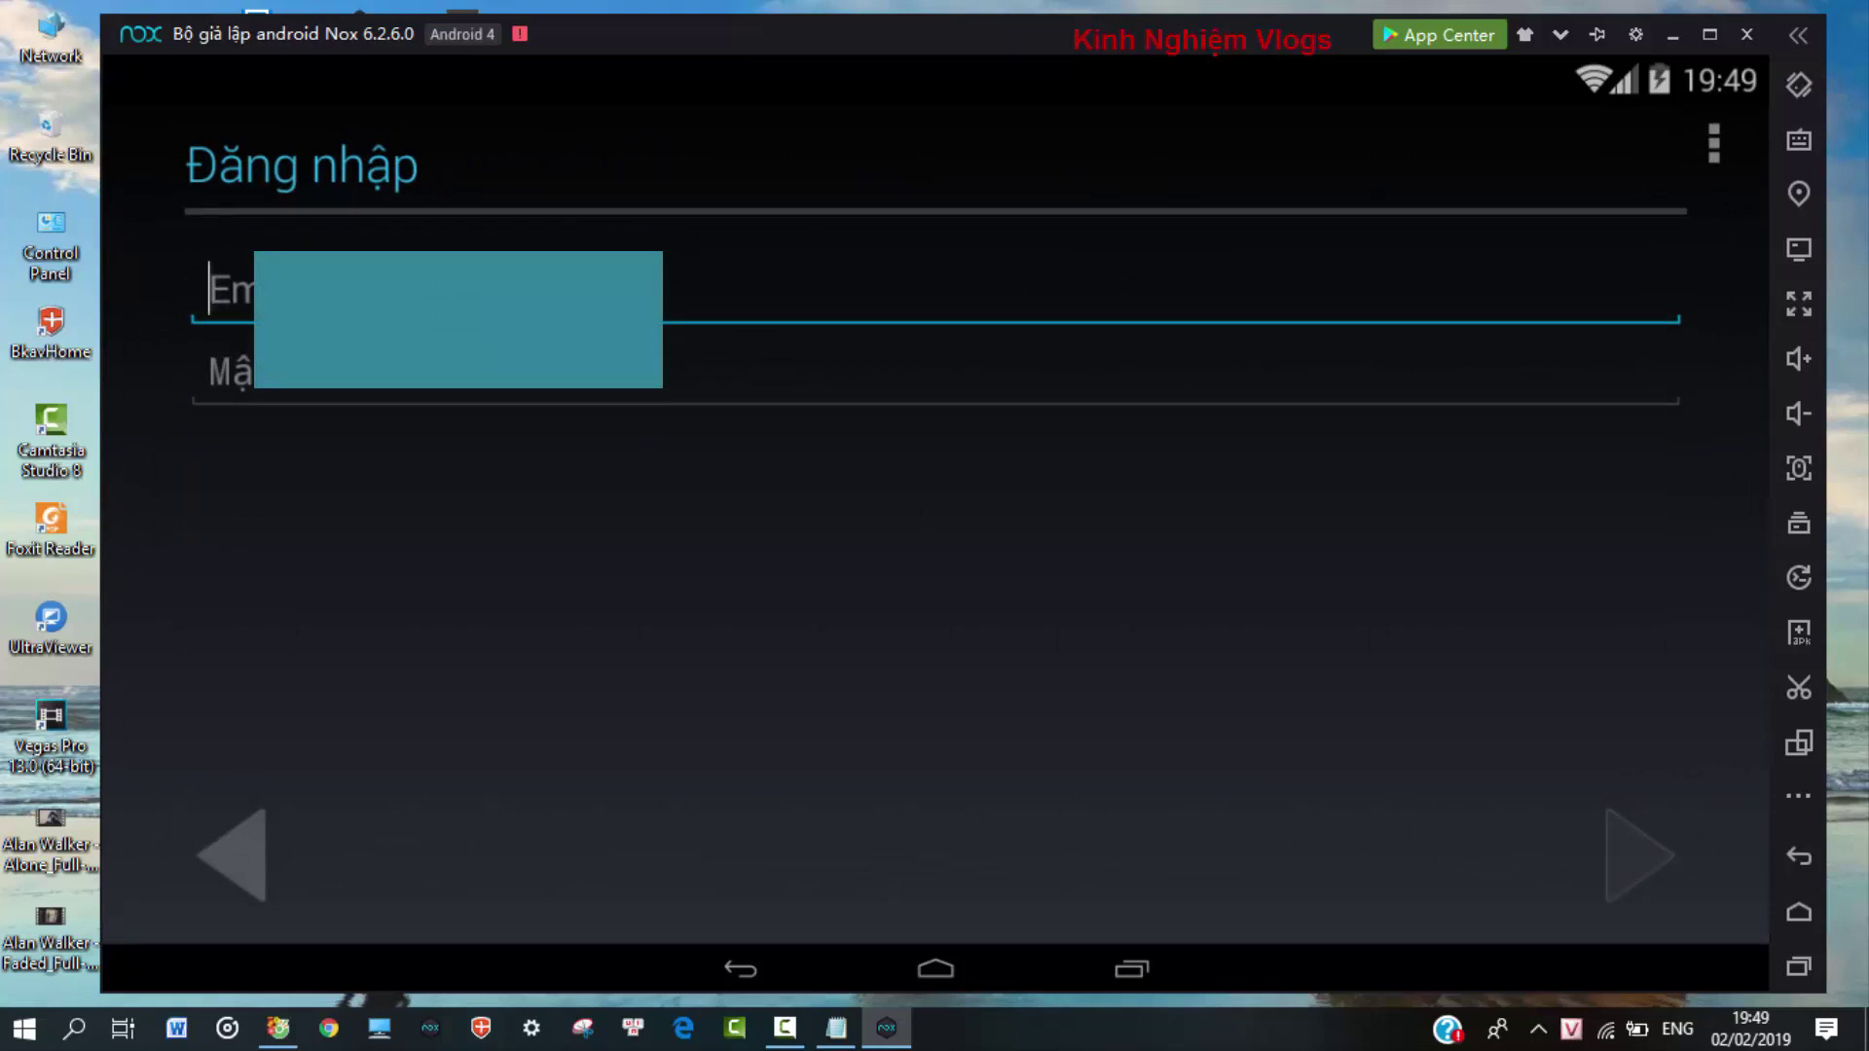
{"action": "type", "text": "hn"}
{"action": "left_click", "coordinate": [224, 370]}
{"action": "type", "text": "E"}
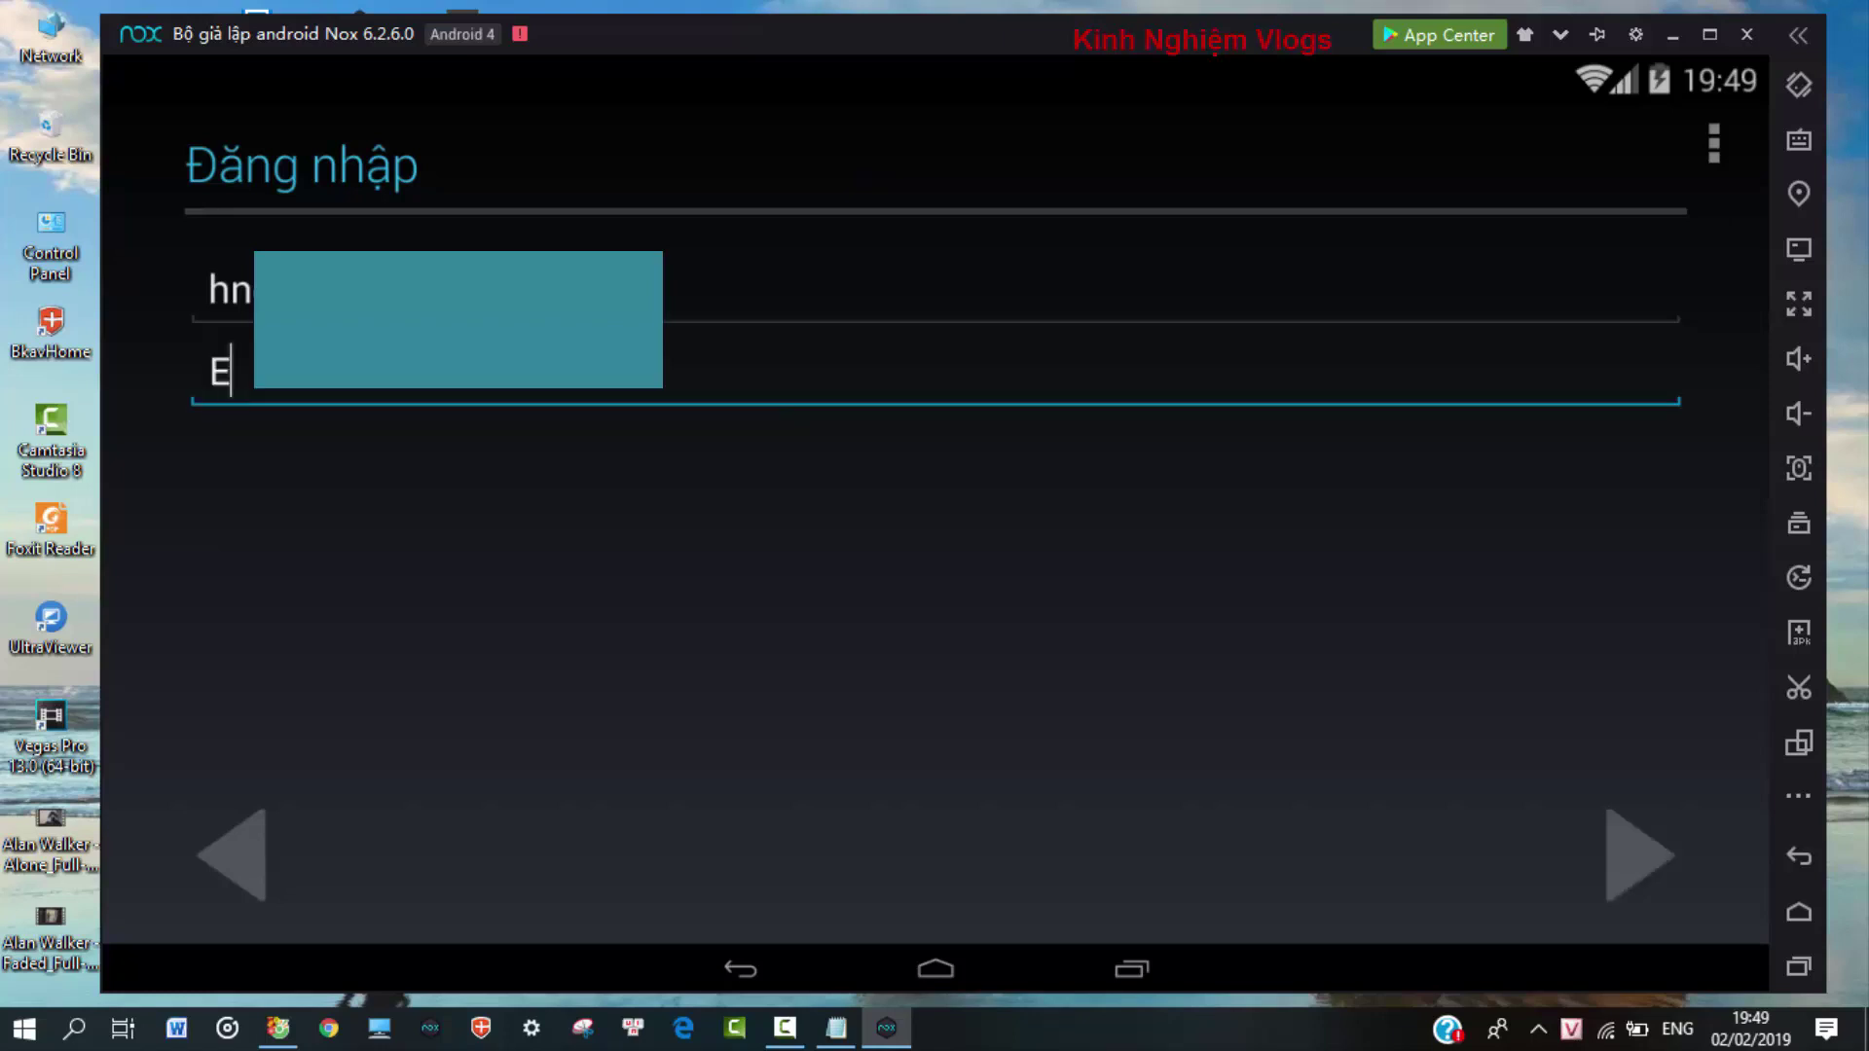
{"action": "type", "text": "ER"}
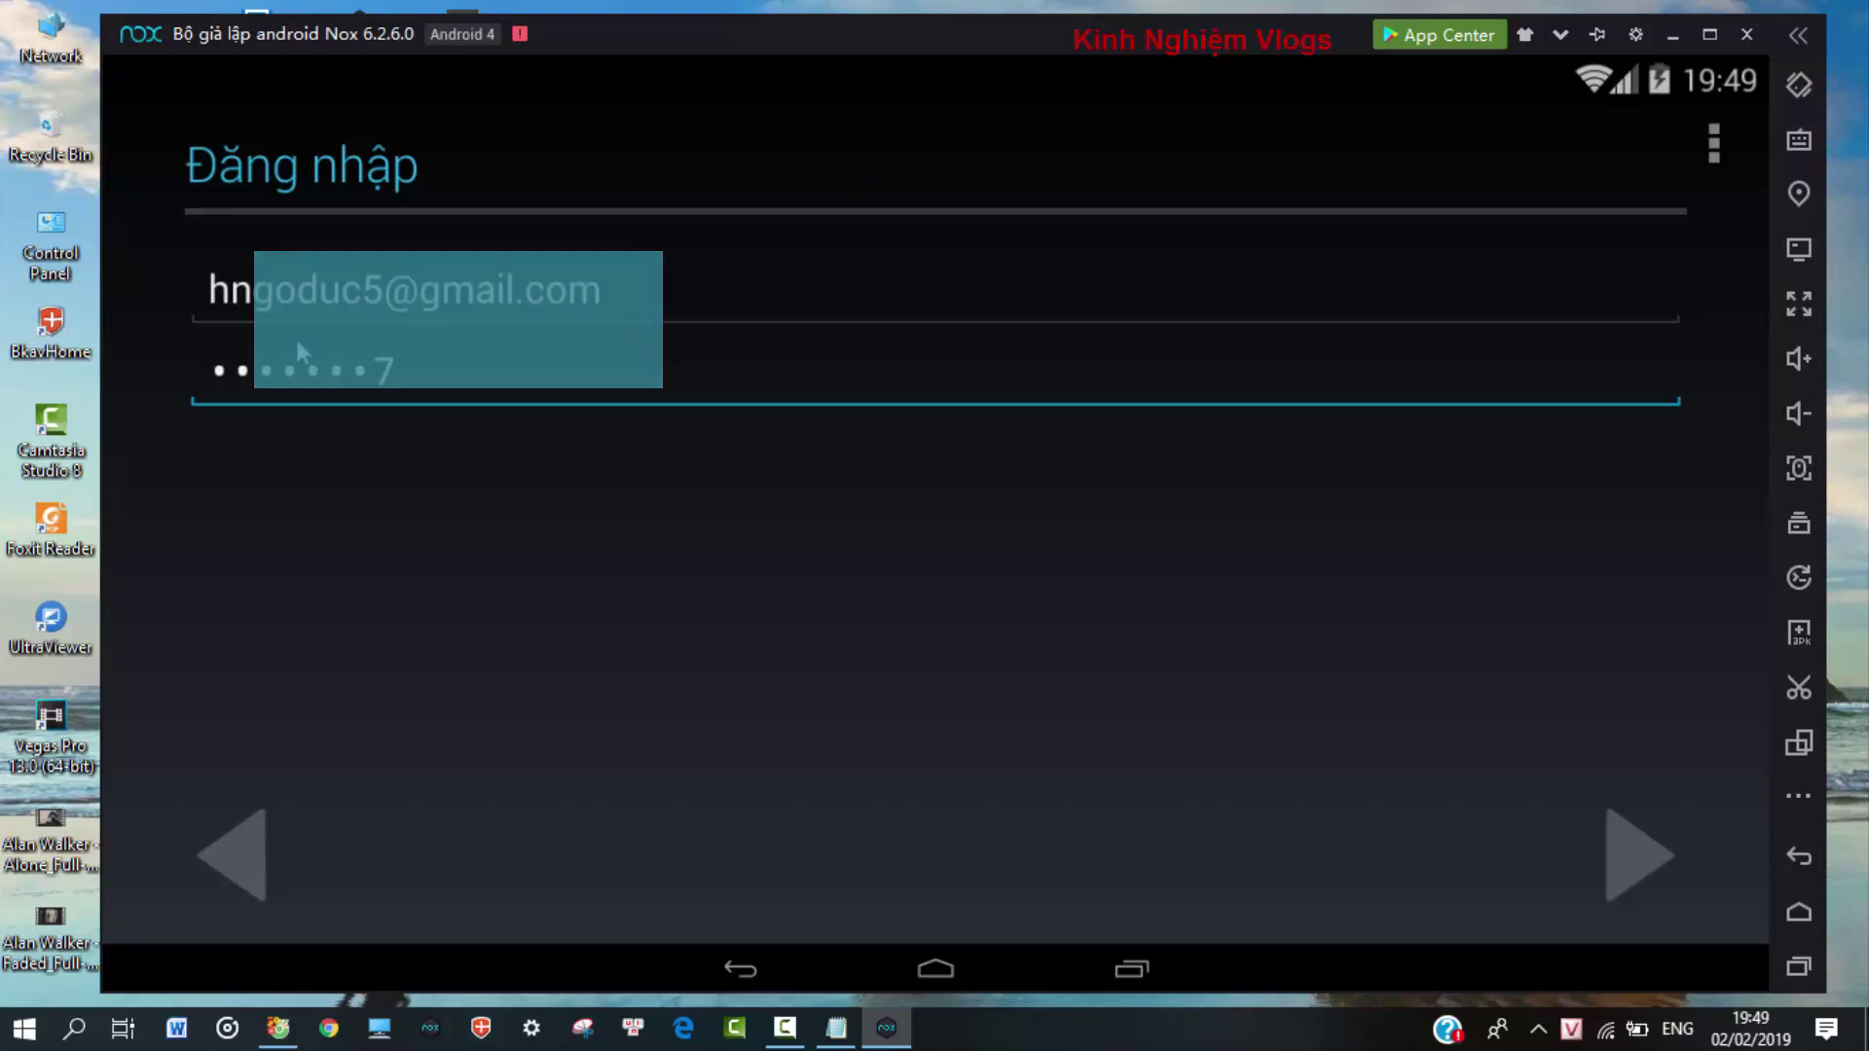
{"action": "key", "text": "Return"}
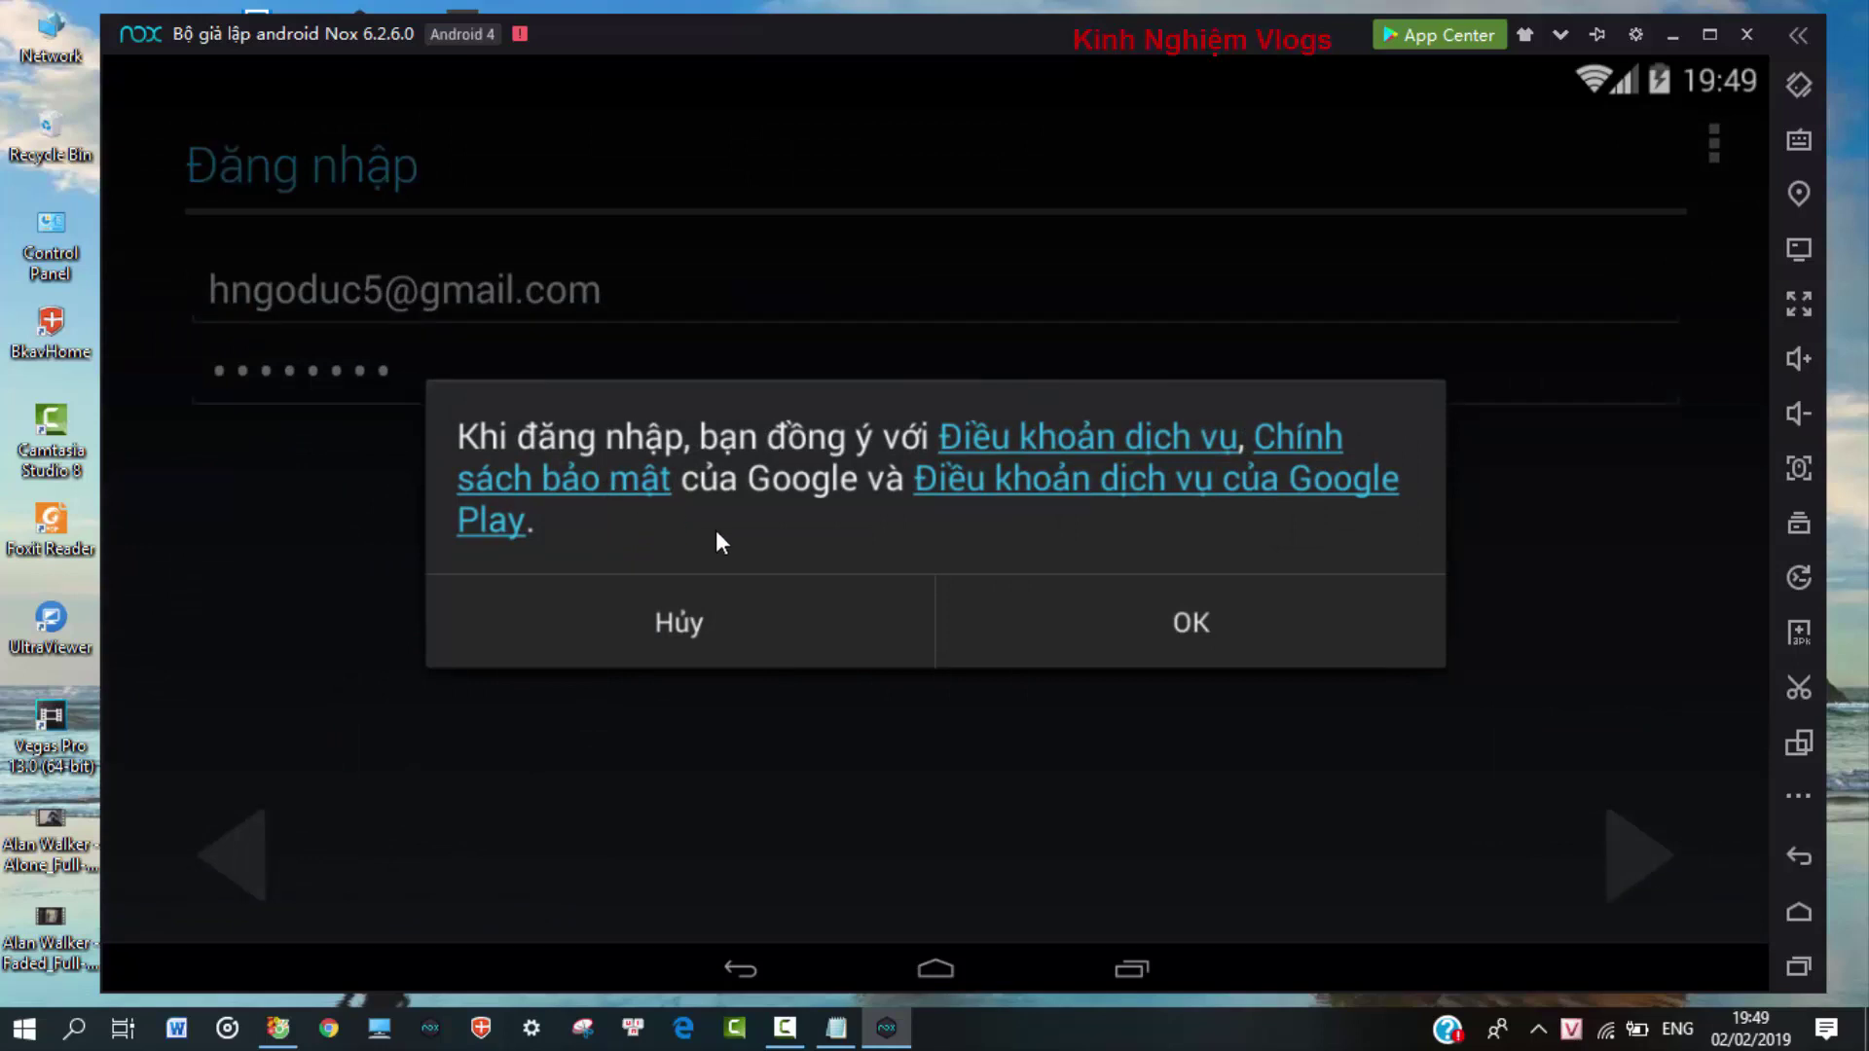
{"action": "left_click", "coordinate": [1077, 647]}
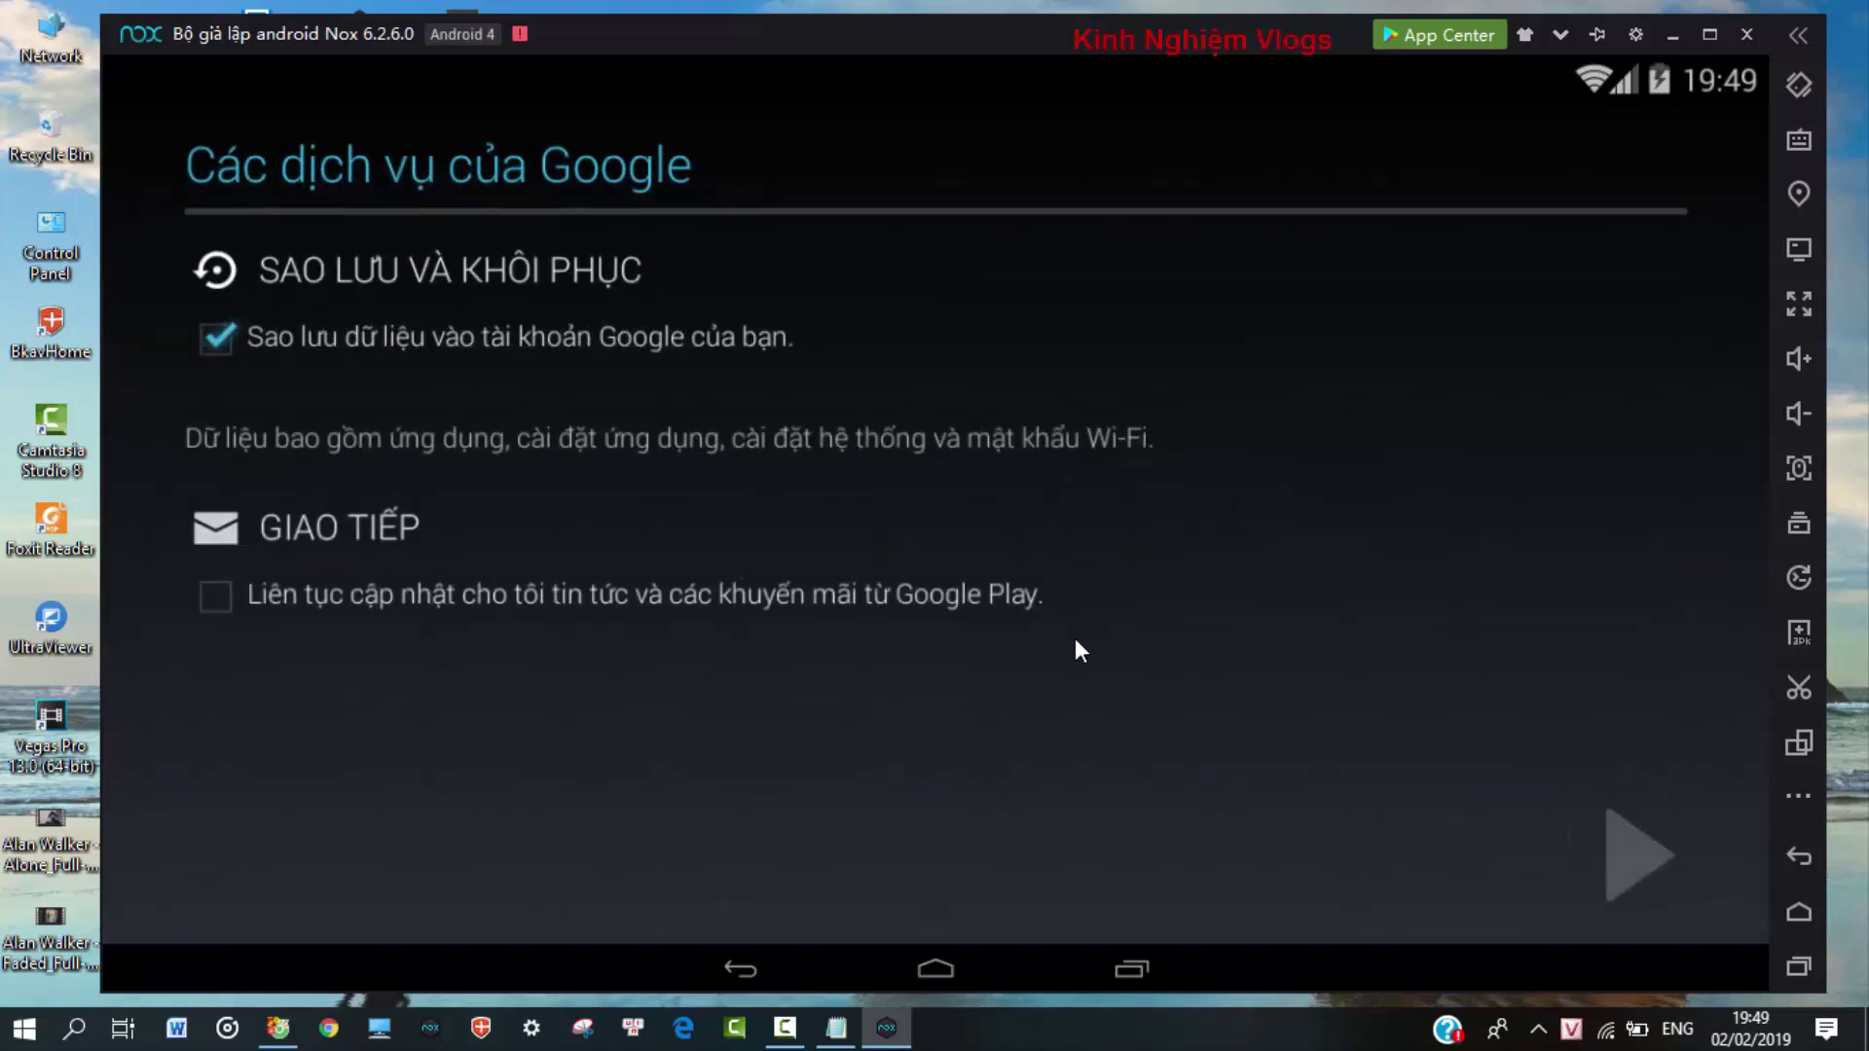
{"action": "left_click", "coordinate": [1638, 869]}
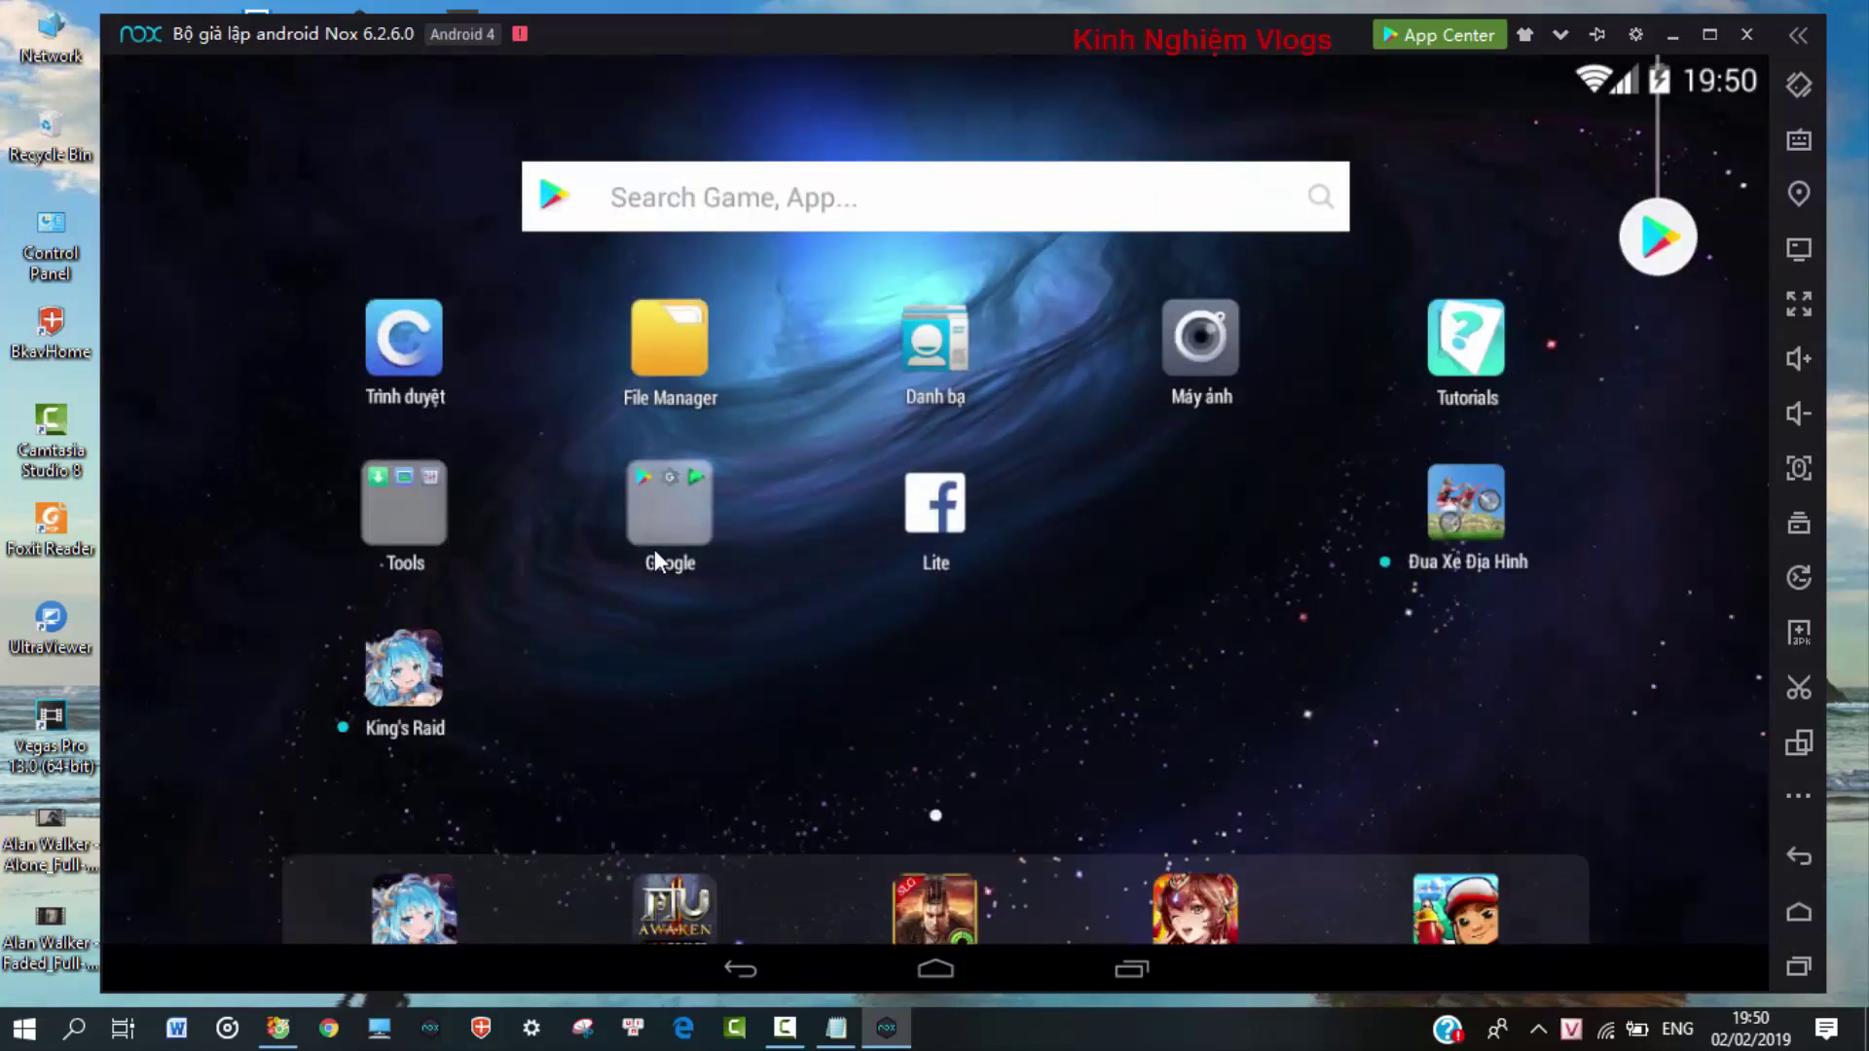
Step: Launch Cửa hàng Play from the Google folder and search for 'youtube'
{"action": "left_click", "coordinate": [654, 520]}
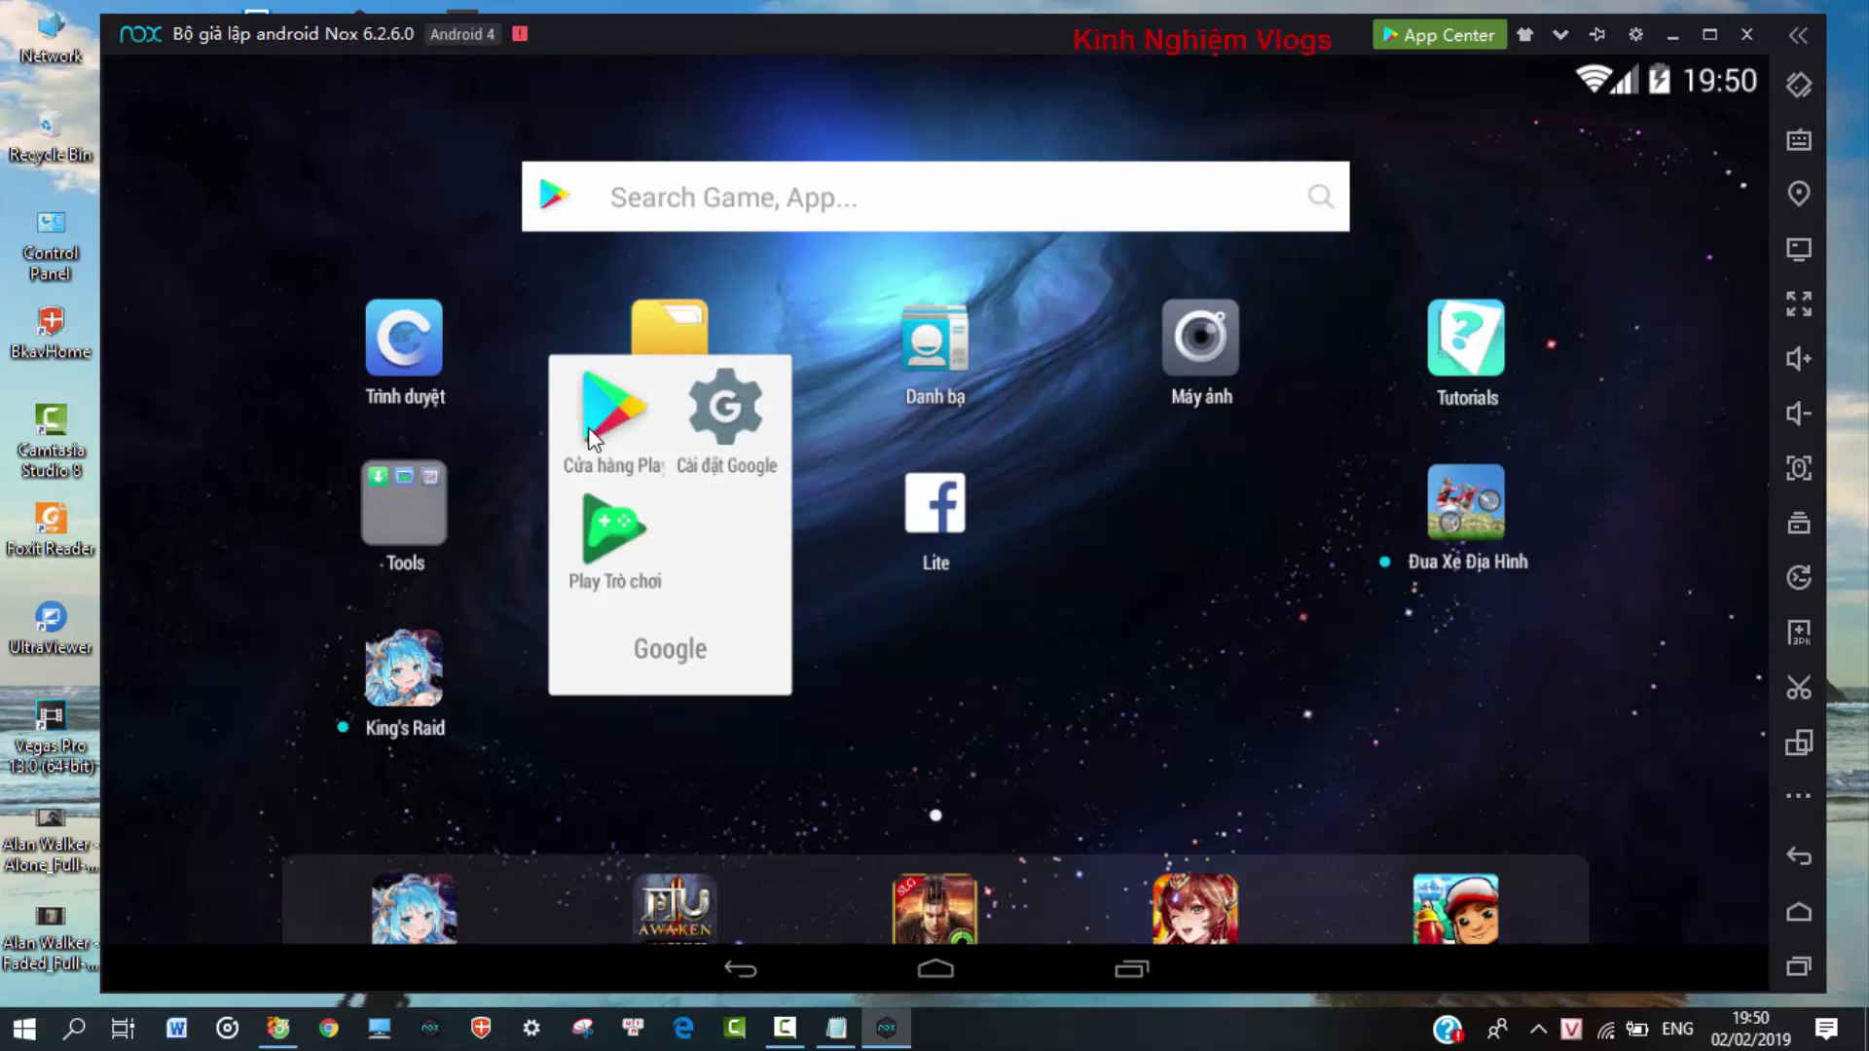
{"action": "left_click", "coordinate": [608, 414]}
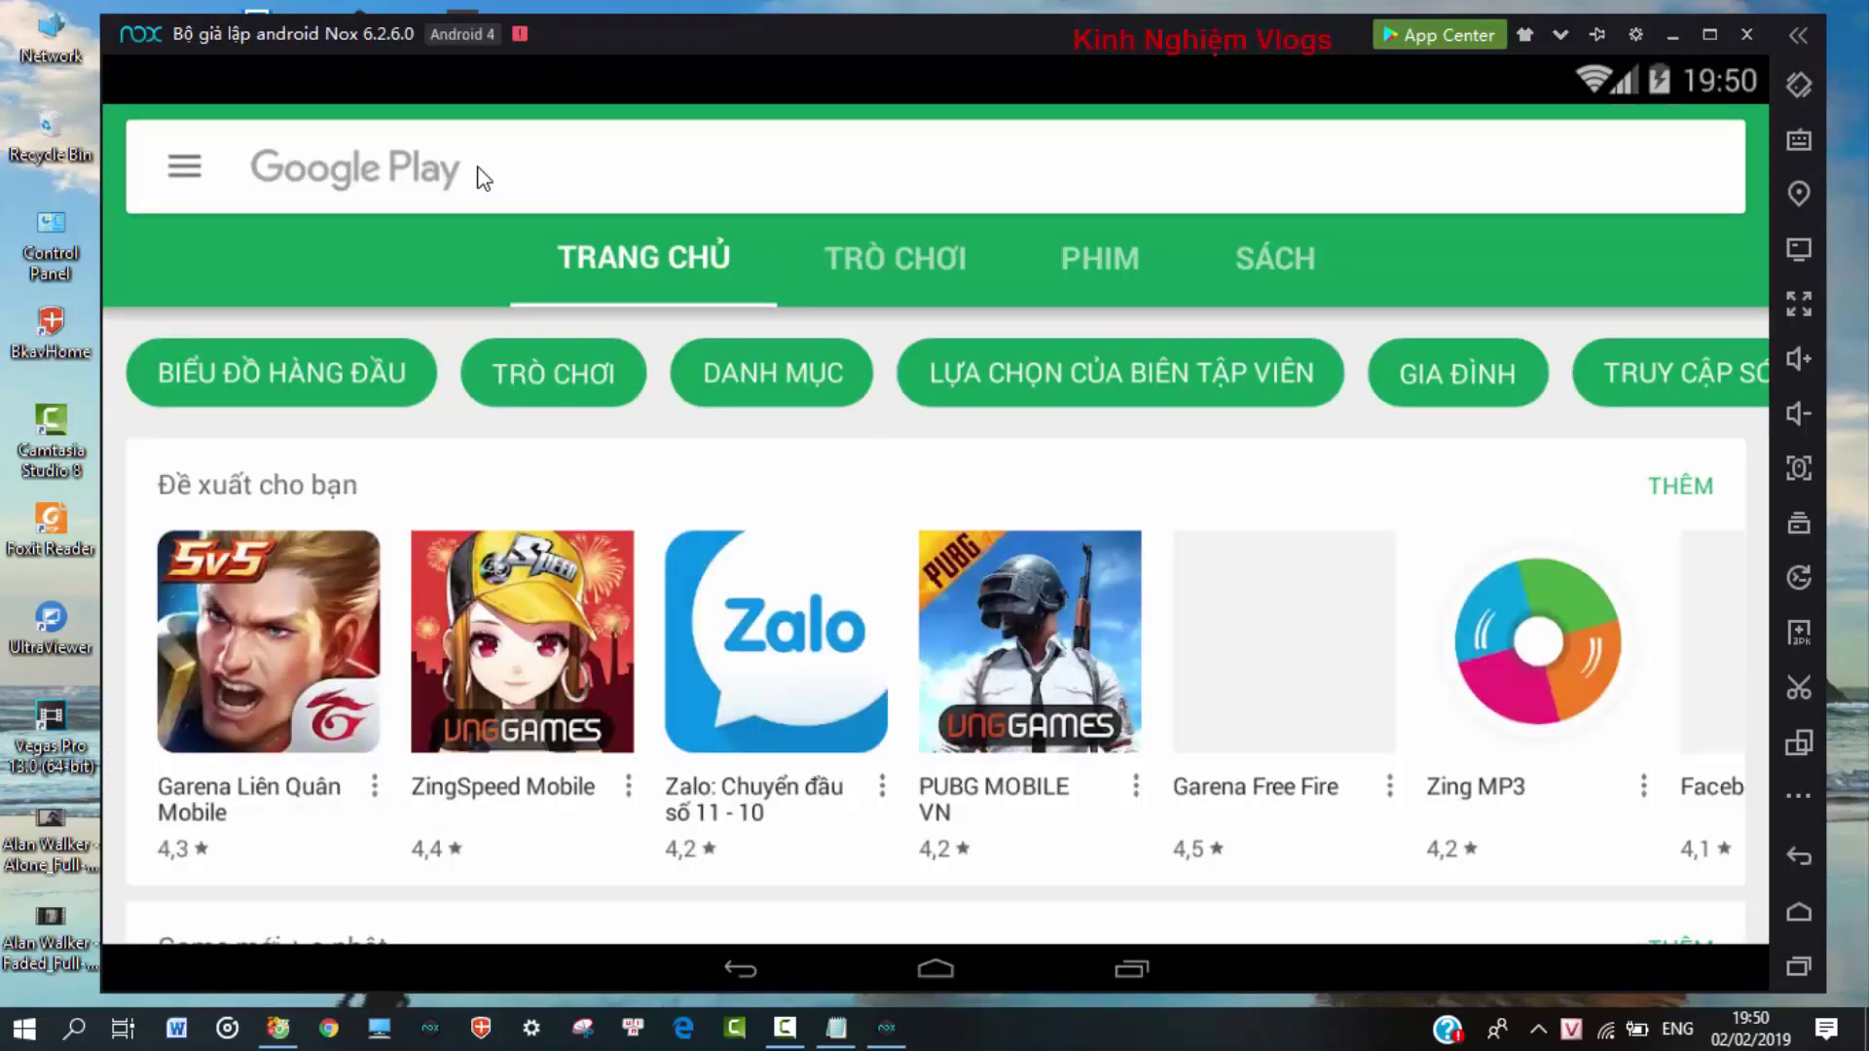
{"action": "left_click", "coordinate": [484, 178]}
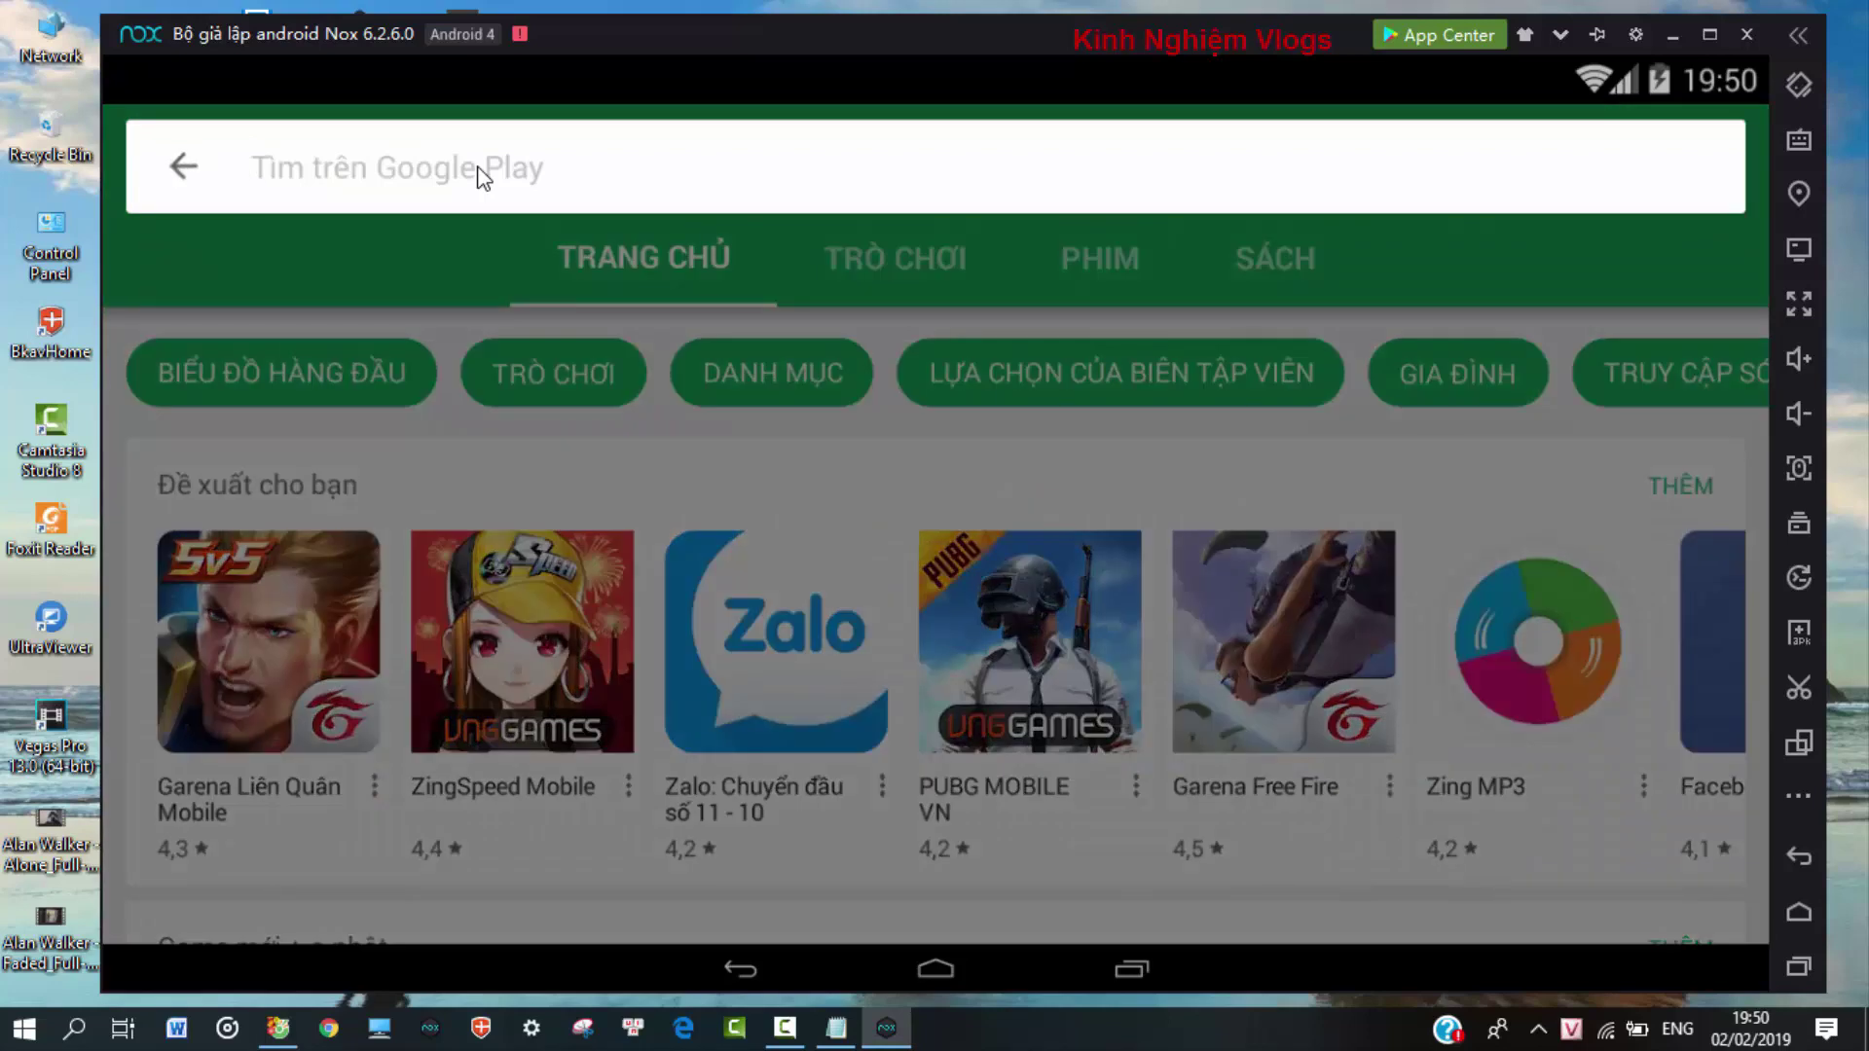
{"action": "key", "text": "Return"}
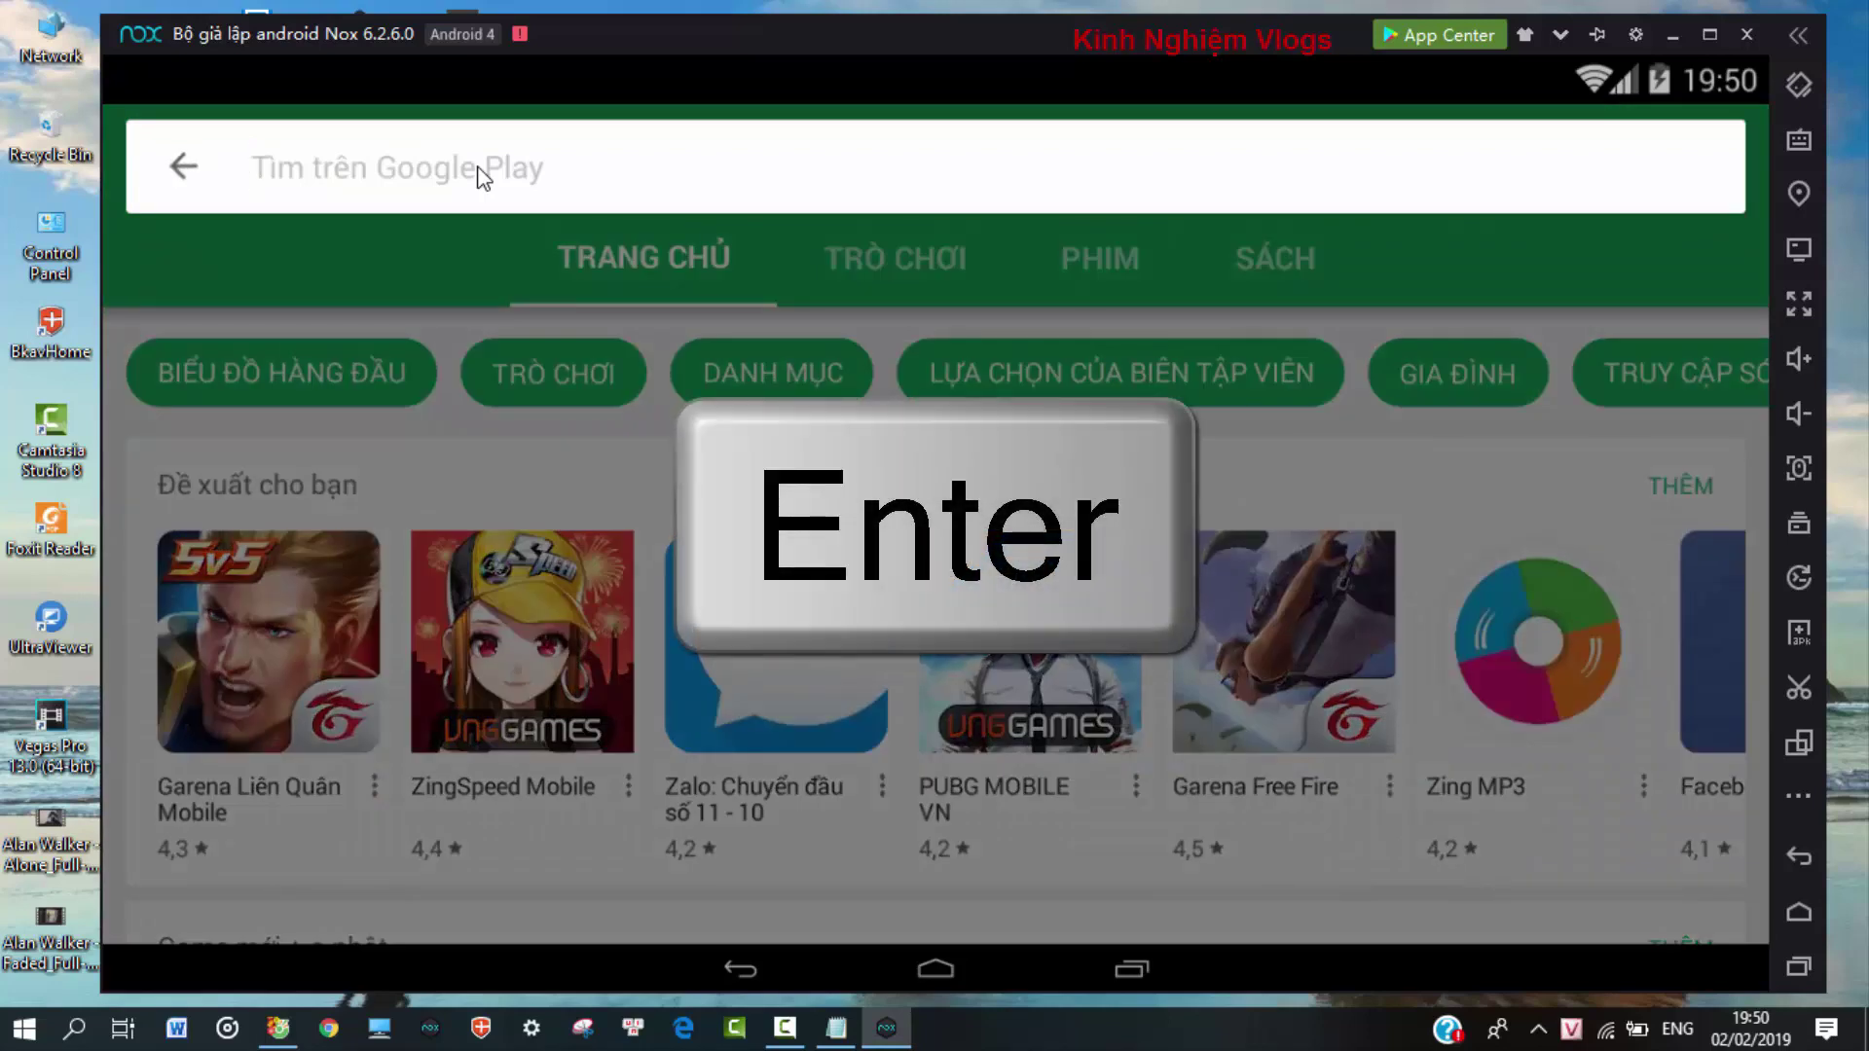
{"action": "type", "text": "yo"}
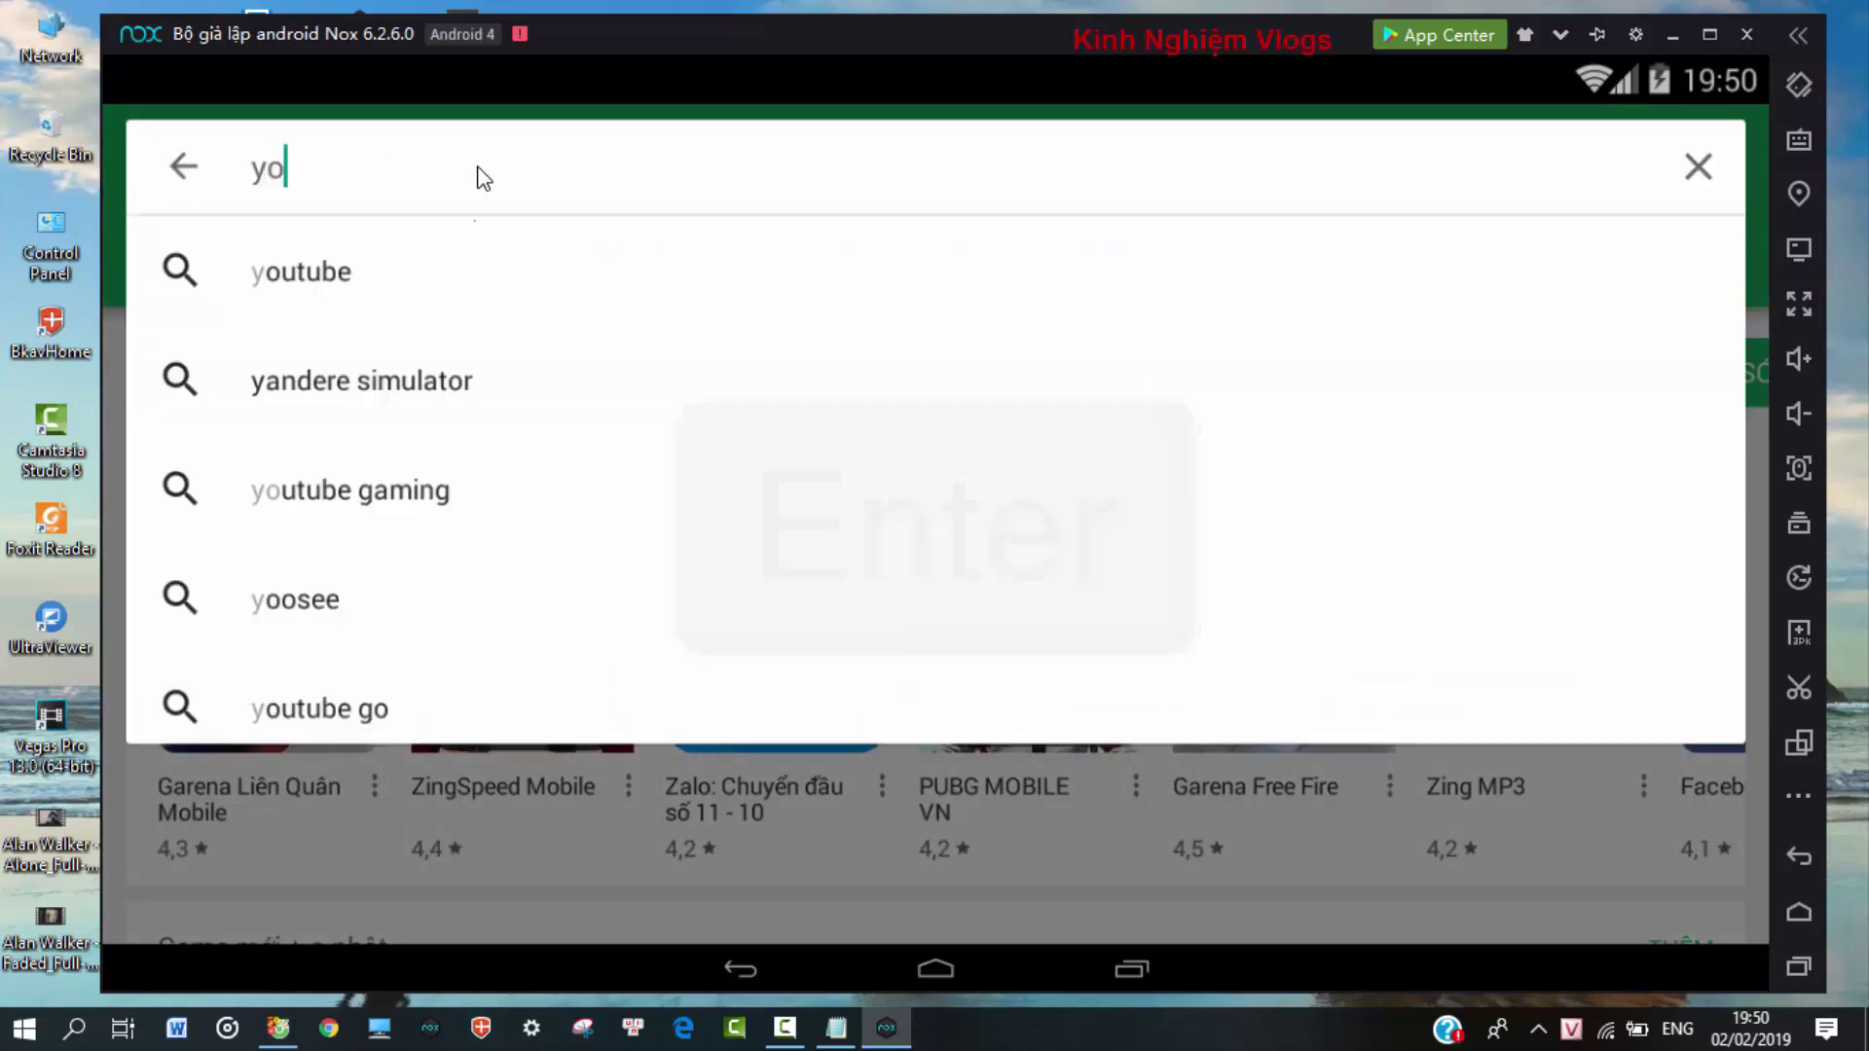
{"action": "type", "text": "utube"}
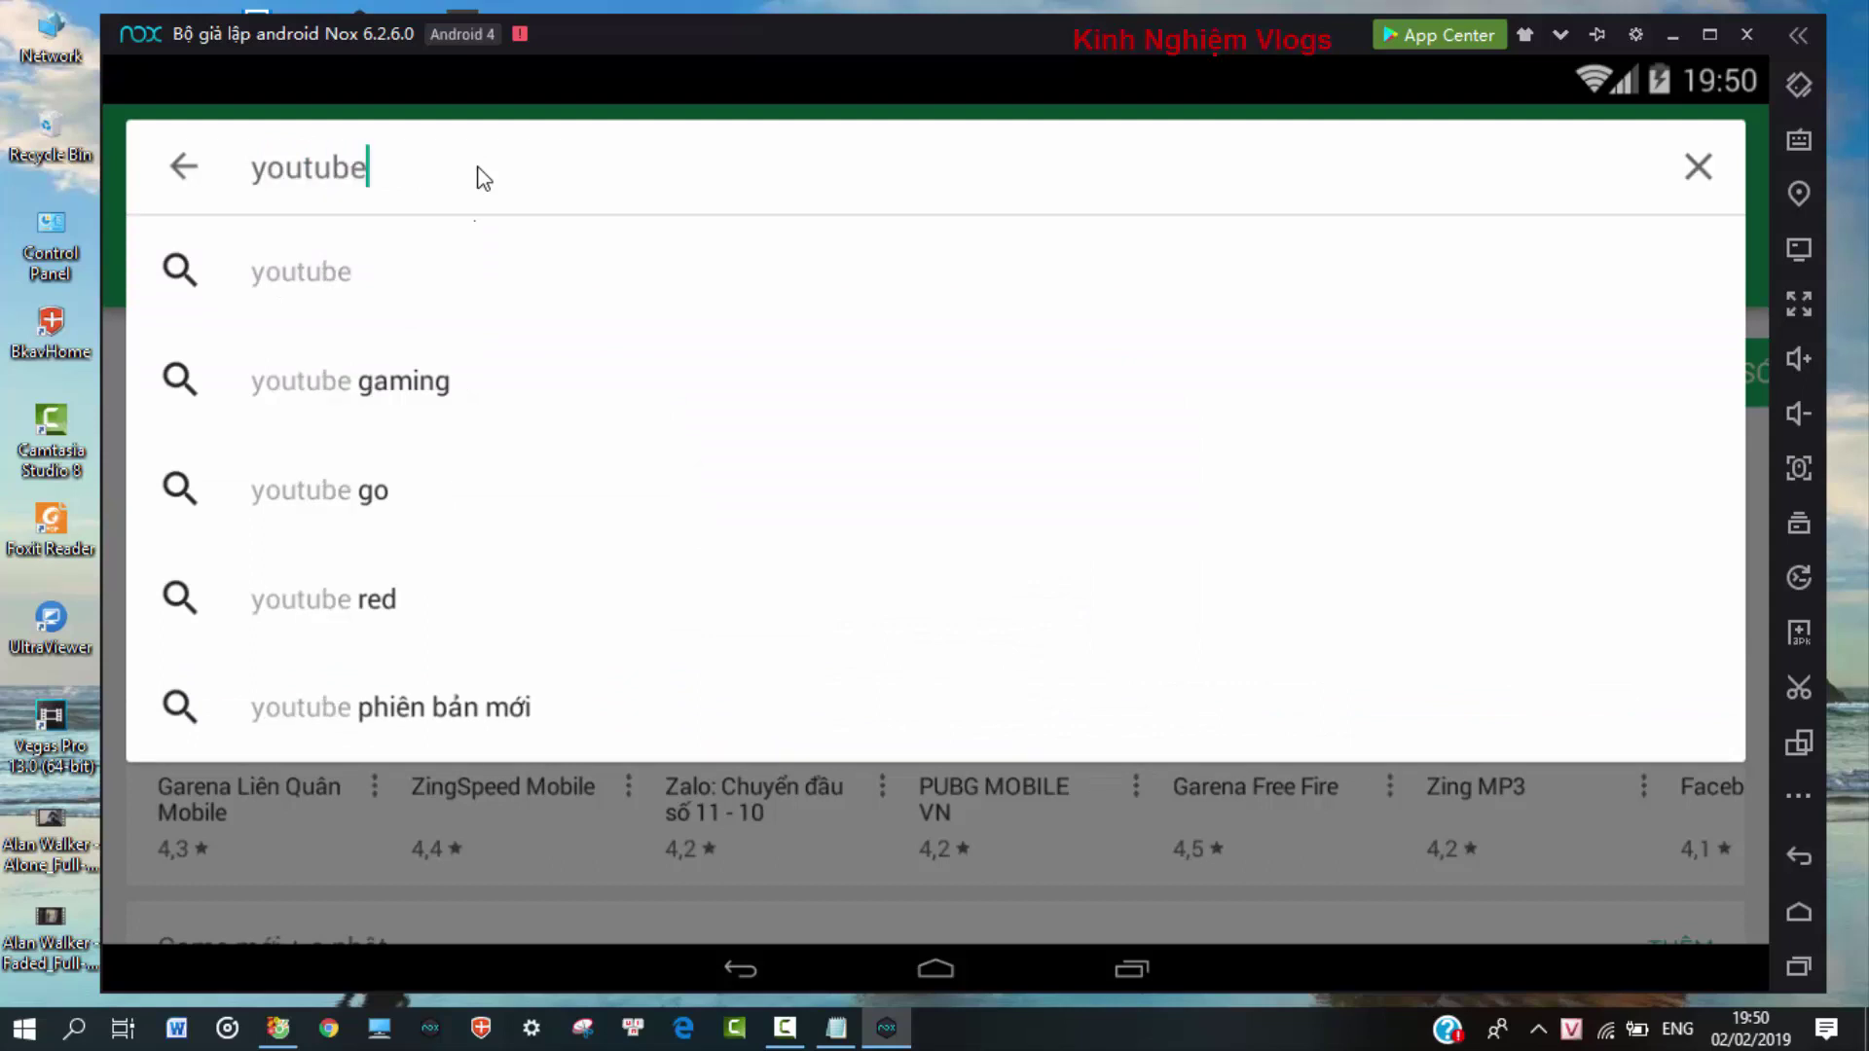
{"action": "key", "text": "Return"}
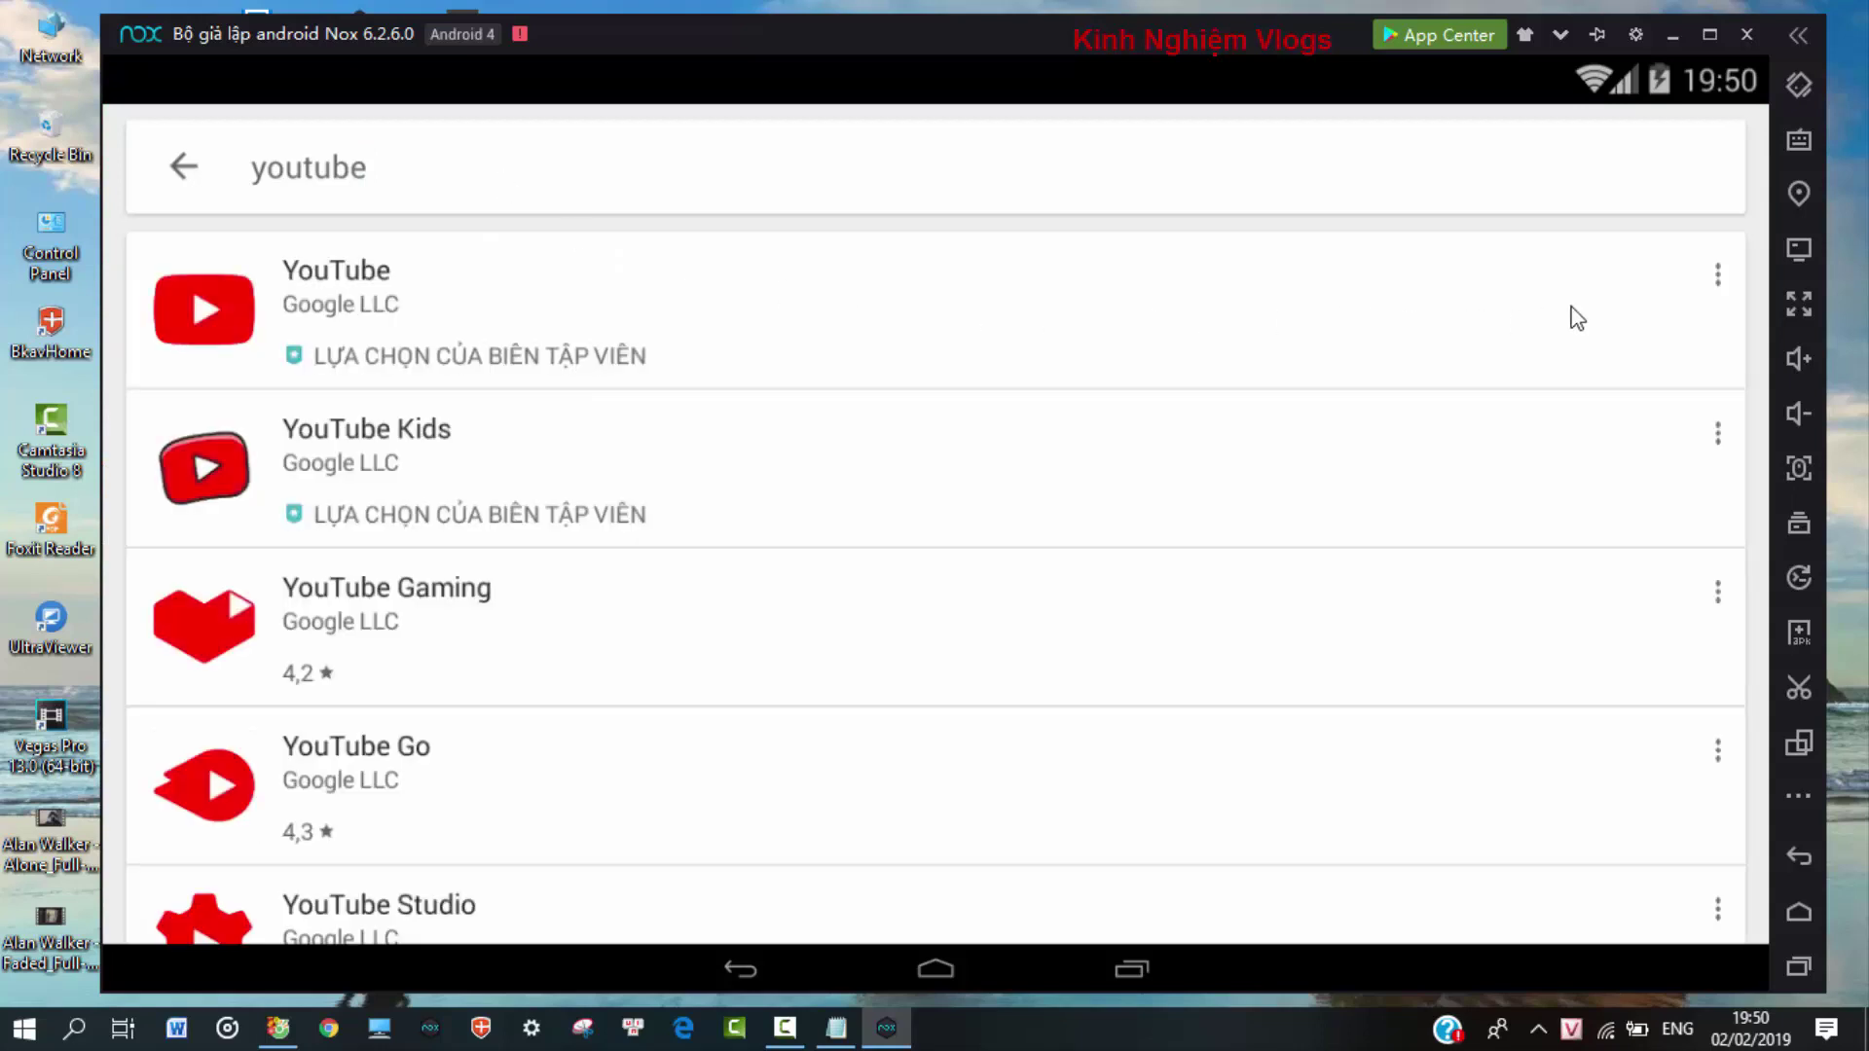
Step: Install YouTube from the result's menu and accept its requested permissions (CHẤP NHẬN)
{"action": "left_click", "coordinate": [1719, 278]}
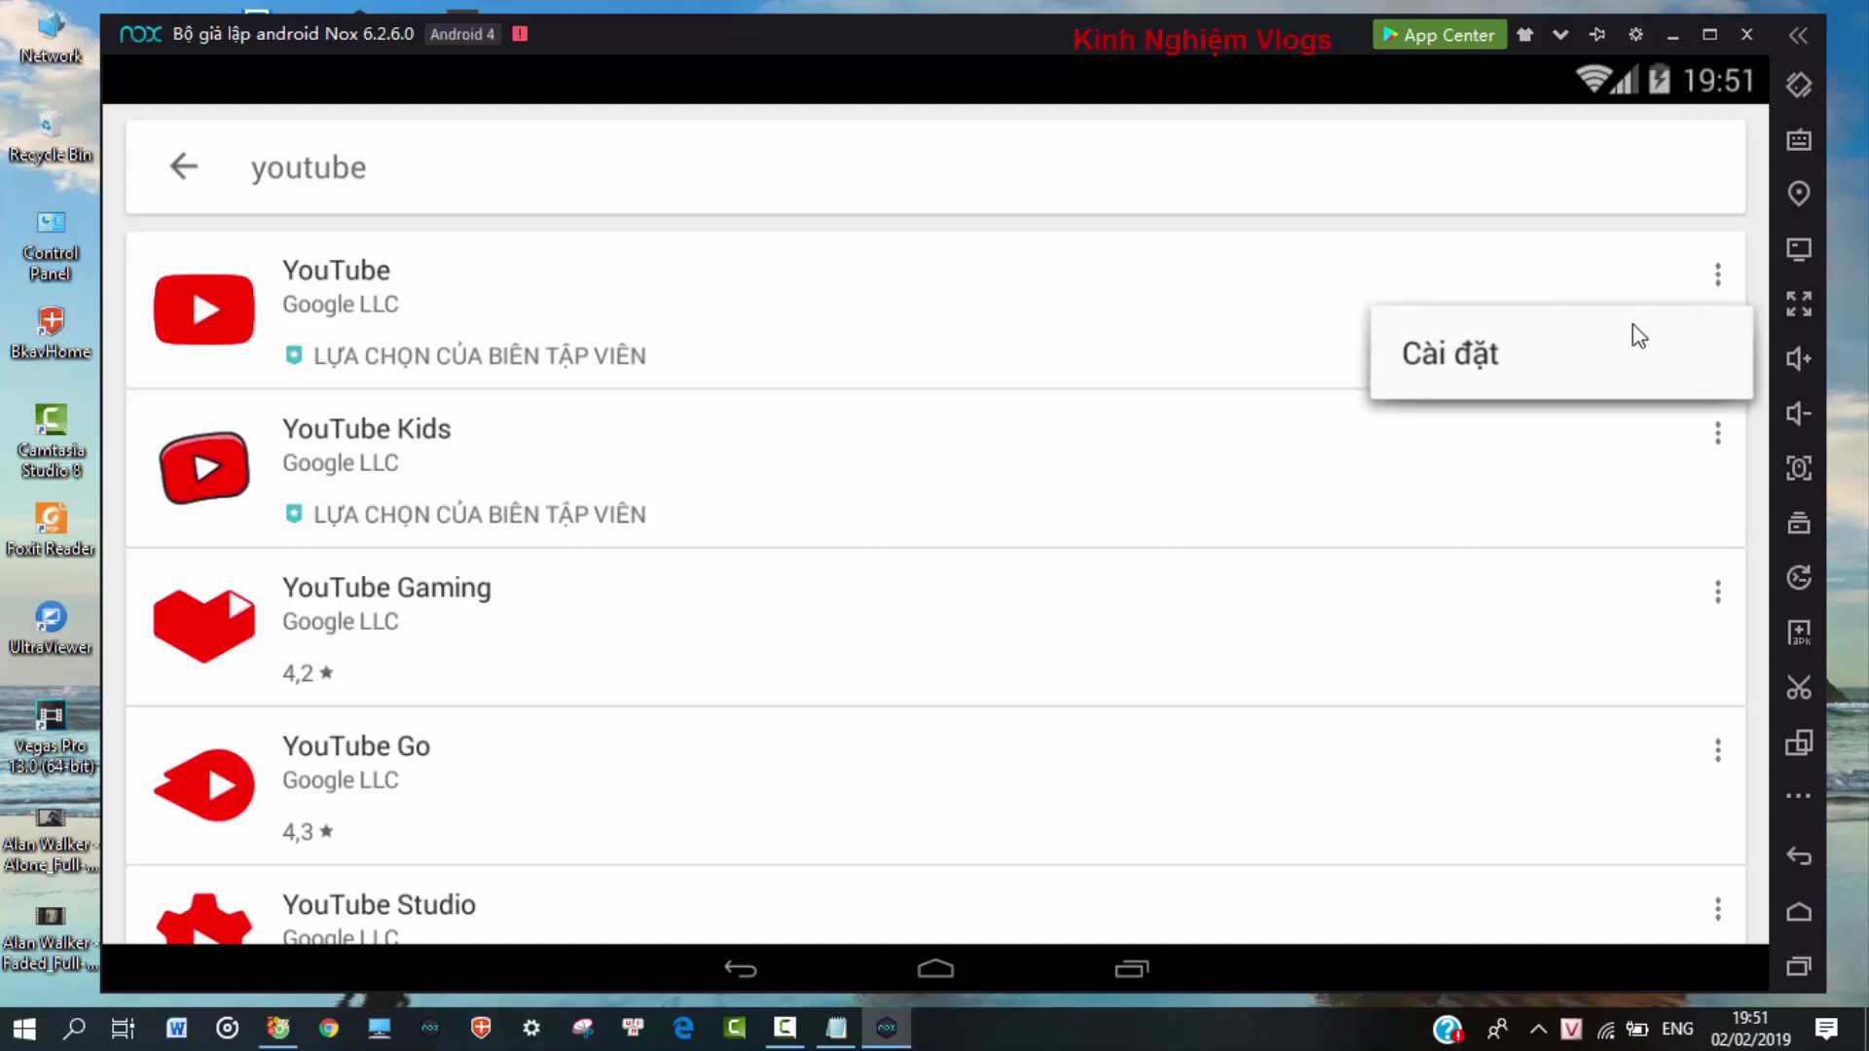
{"action": "left_click", "coordinate": [1572, 355]}
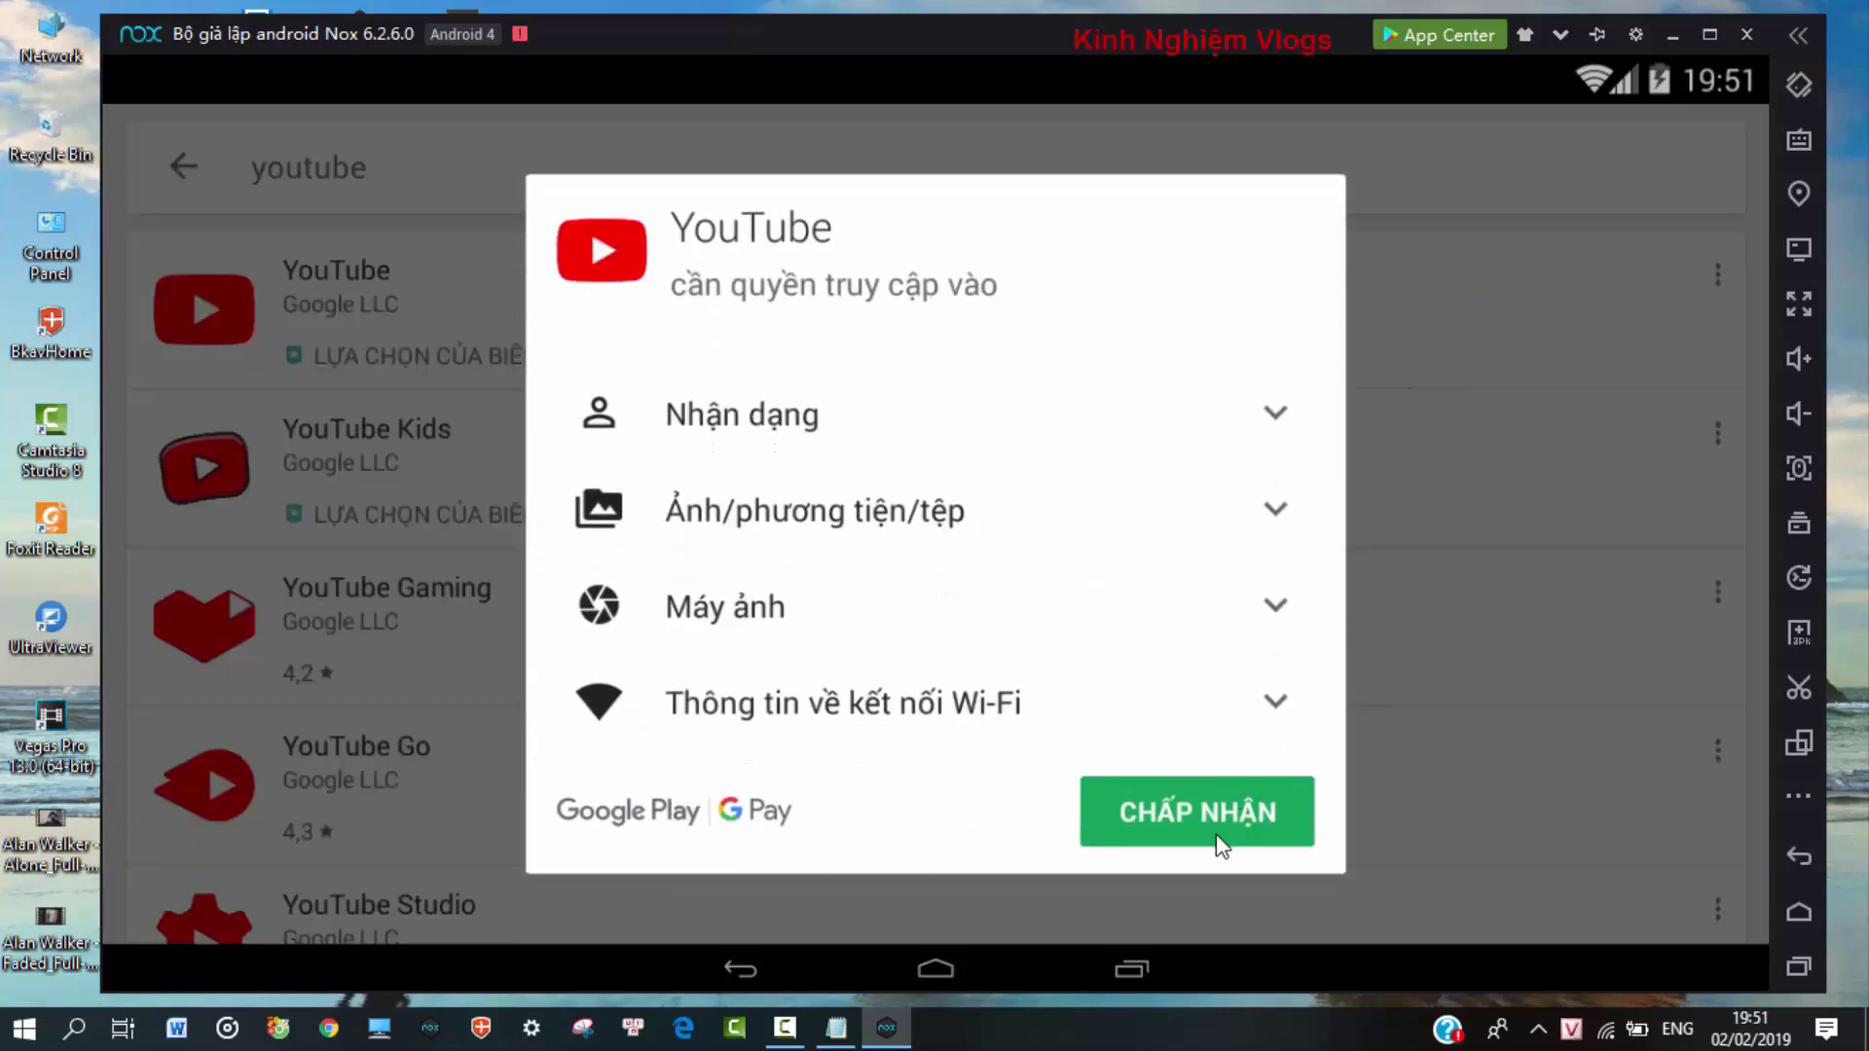
{"action": "left_click", "coordinate": [1219, 819]}
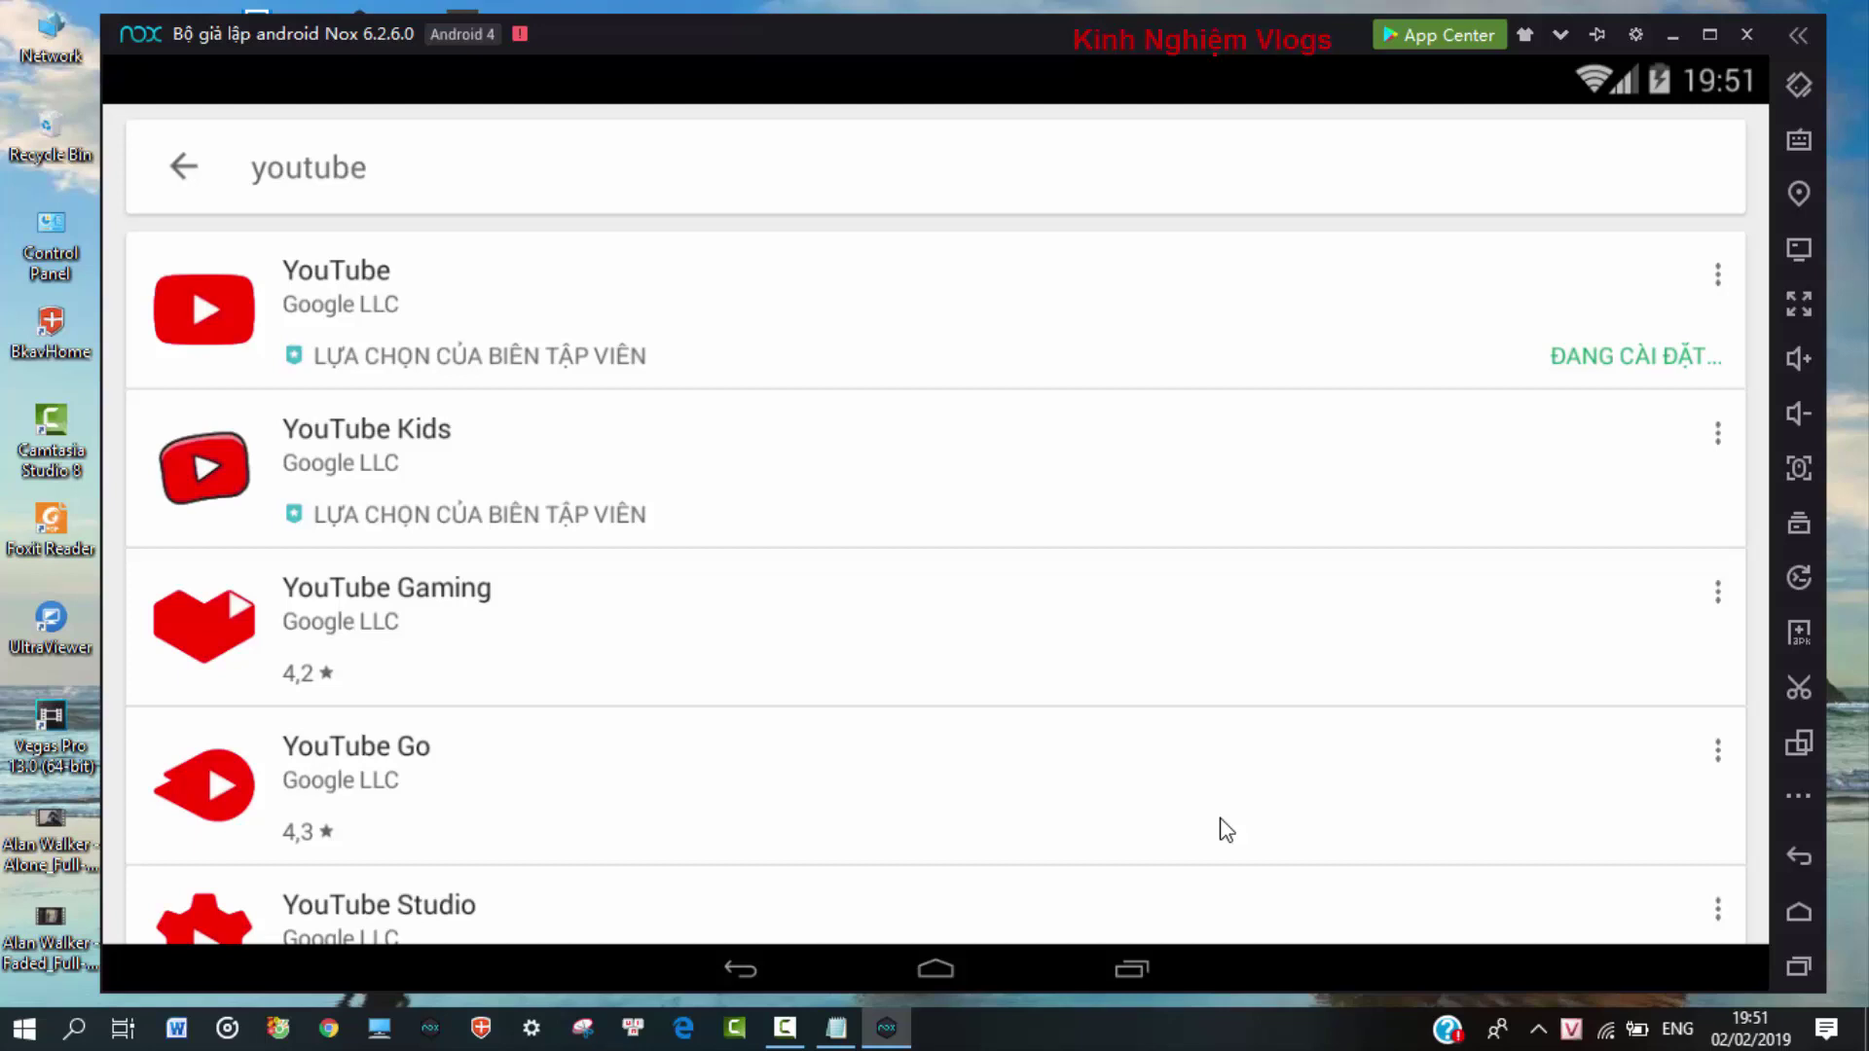
Step: Open the YouTube app page and scroll through its details while it waits to download
{"action": "left_click", "coordinate": [983, 292]}
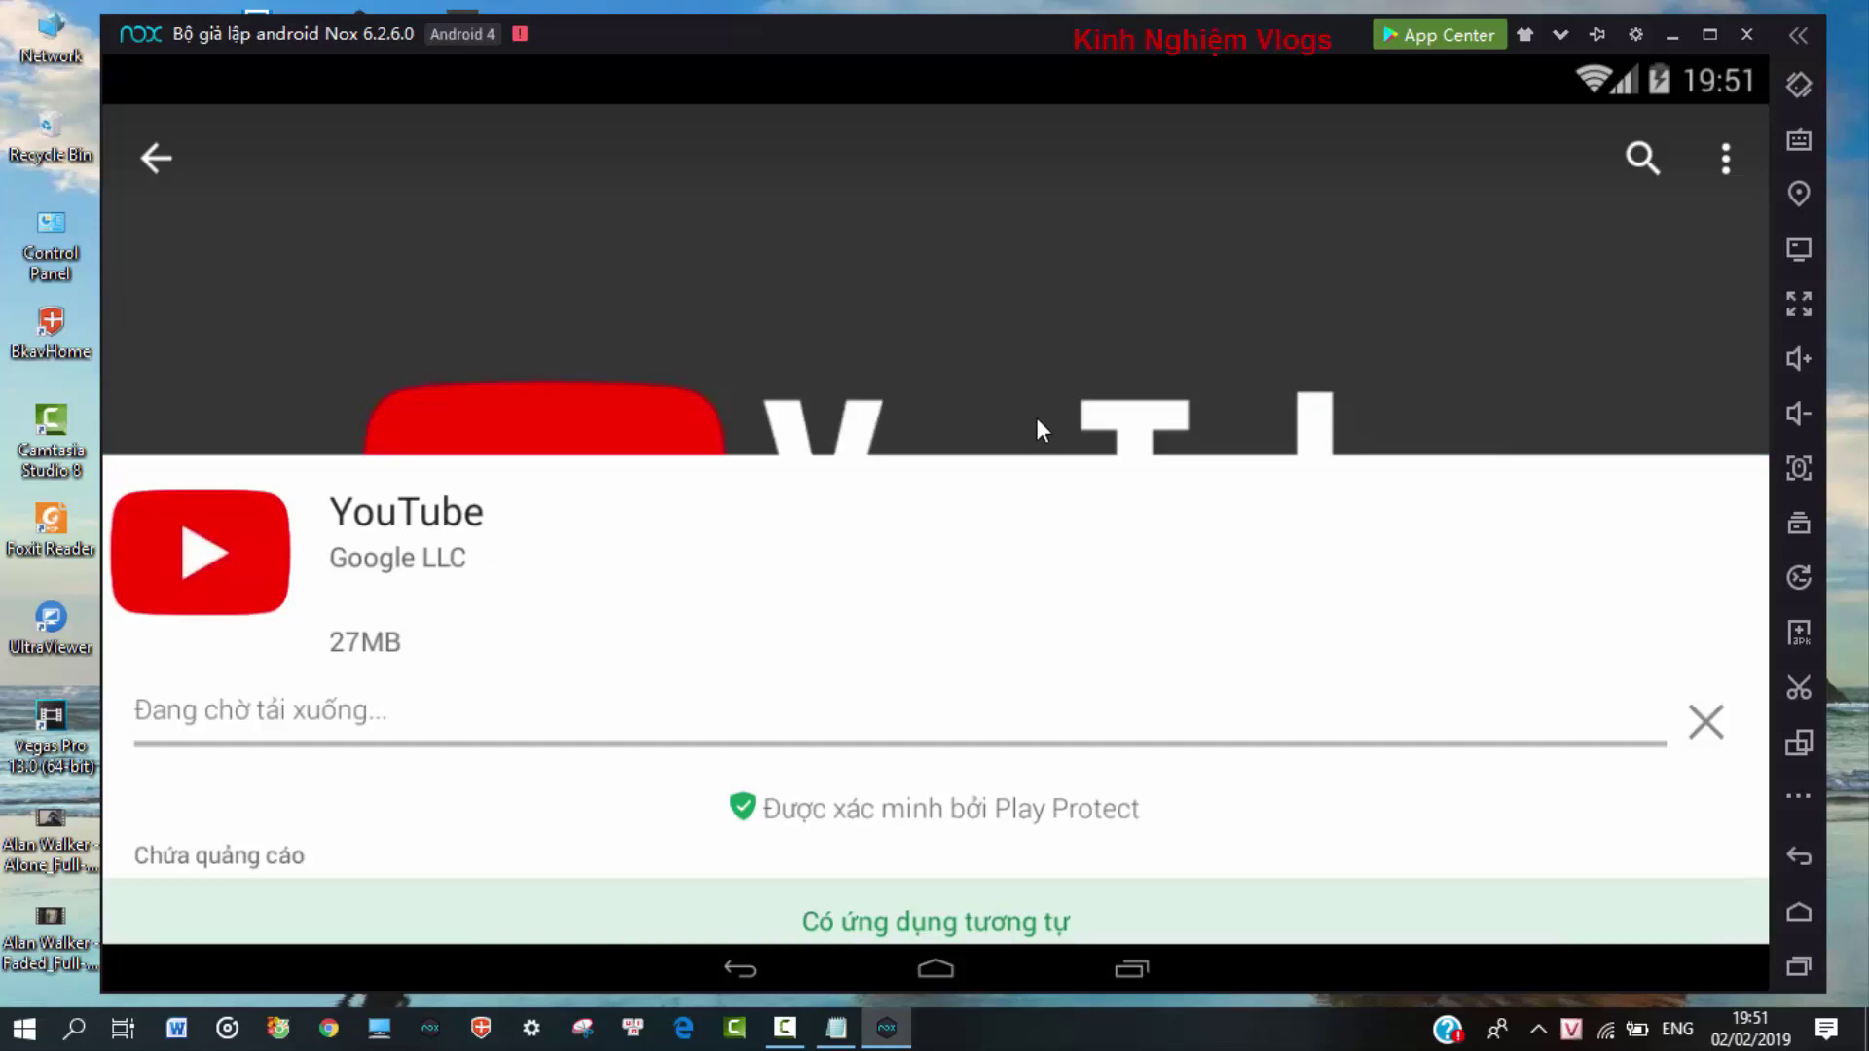
{"action": "scroll", "coordinate": [292, 716], "scroll_direction": "down", "scroll_amount": 3}
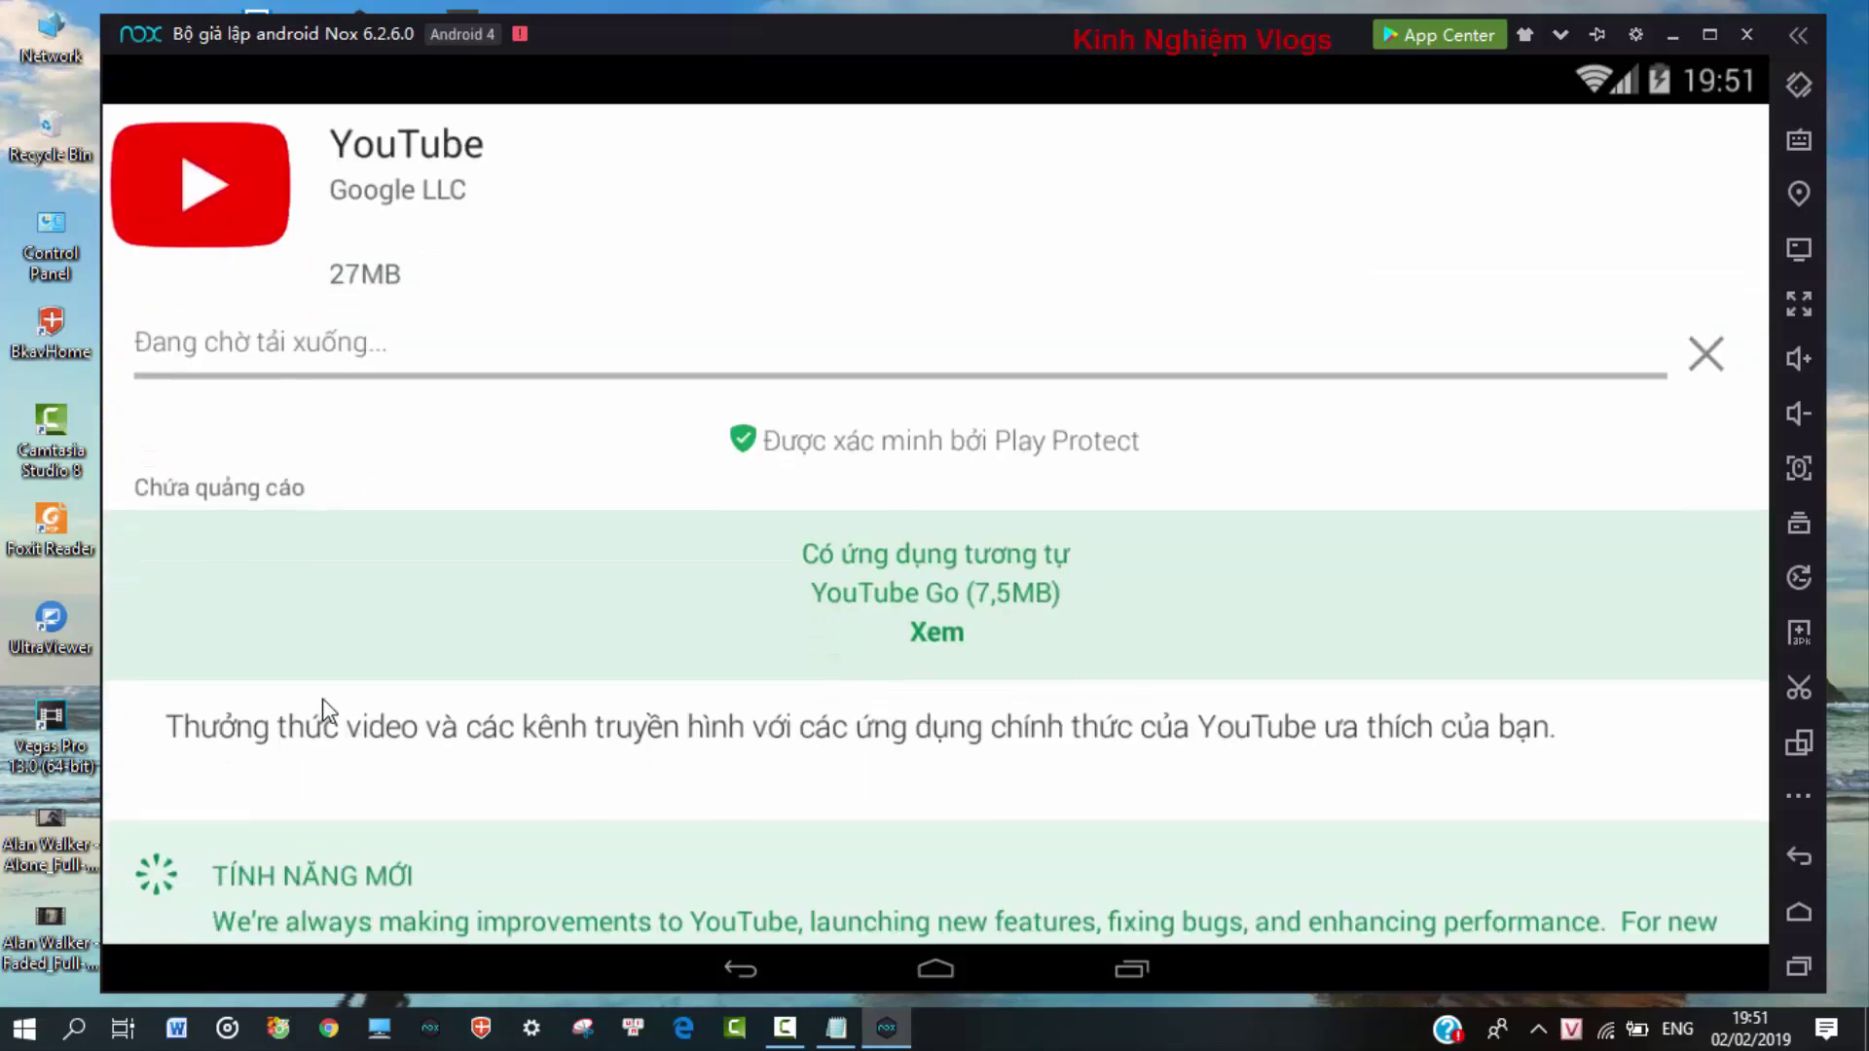
{"action": "scroll", "coordinate": [340, 695], "scroll_direction": "down", "scroll_amount": 2}
{"action": "scroll", "coordinate": [363, 687], "scroll_direction": "up", "scroll_amount": 2}
{"action": "scroll", "coordinate": [377, 685], "scroll_direction": "down", "scroll_amount": 4}
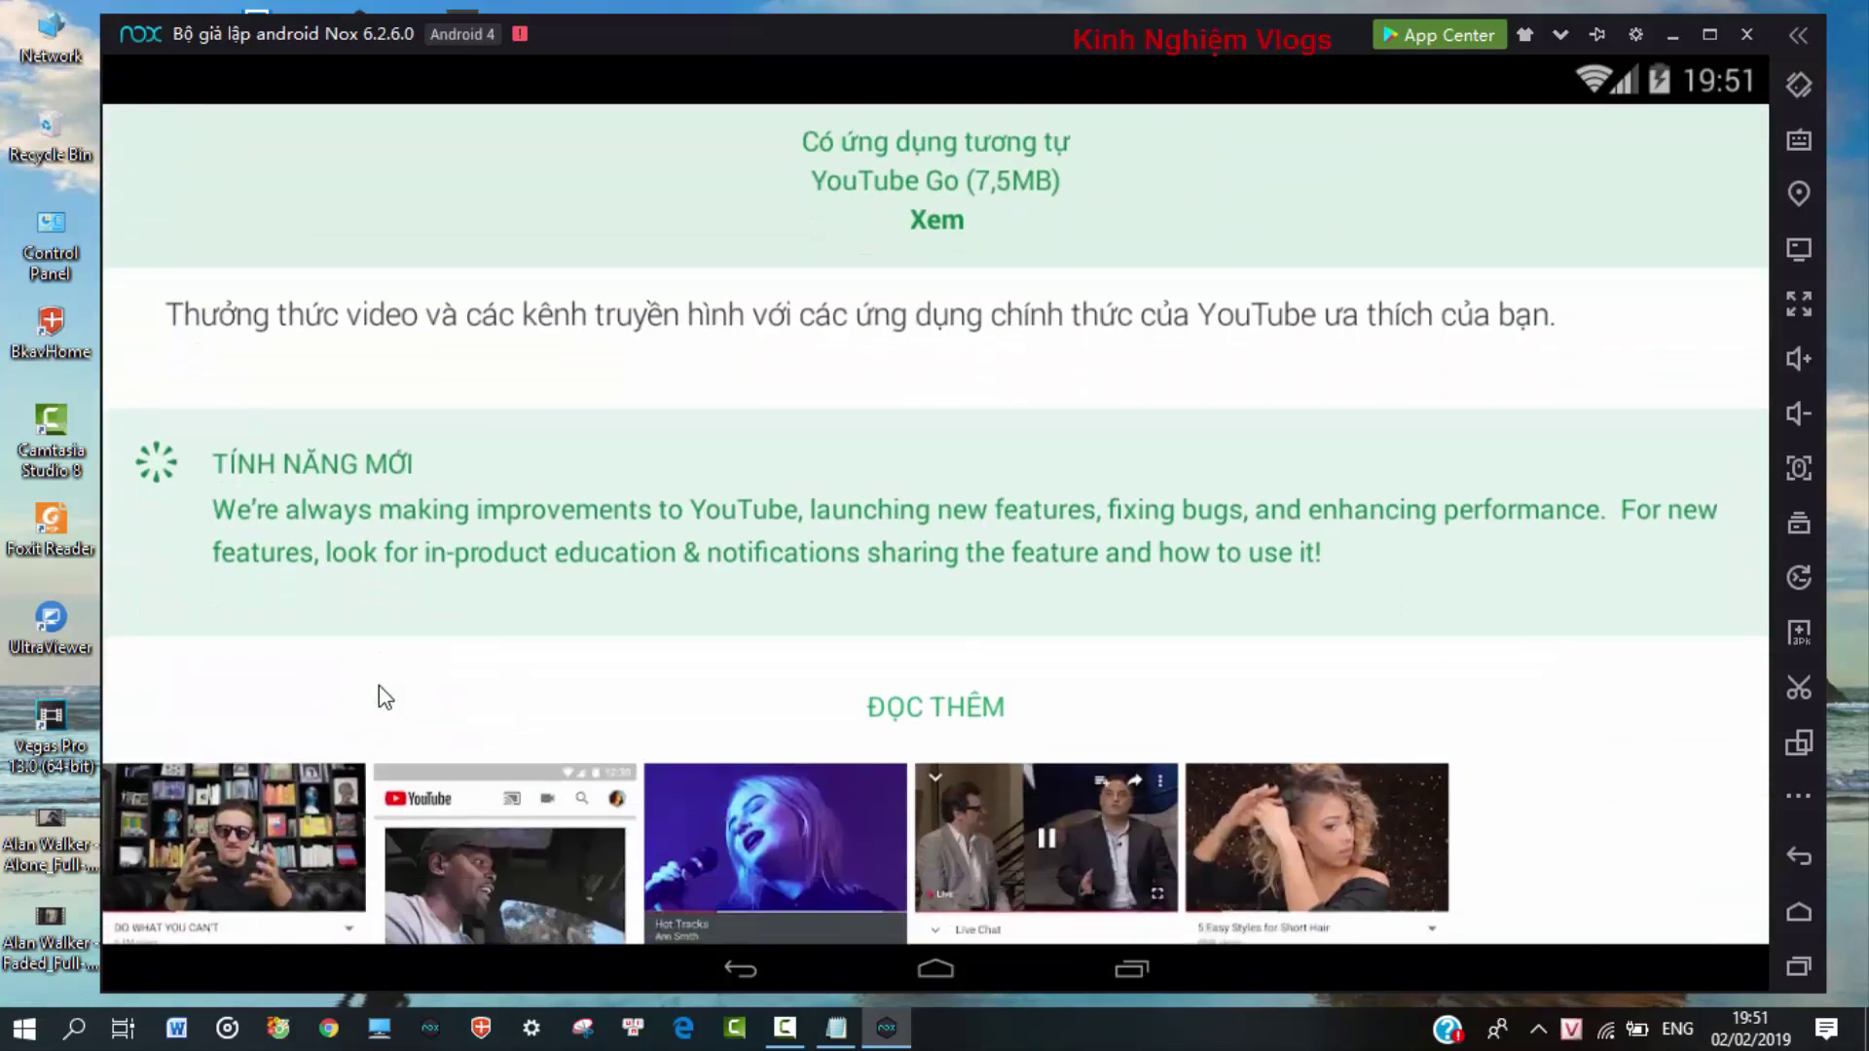
{"action": "scroll", "coordinate": [378, 686], "scroll_direction": "down", "scroll_amount": 3}
{"action": "scroll", "coordinate": [380, 683], "scroll_direction": "up", "scroll_amount": 3}
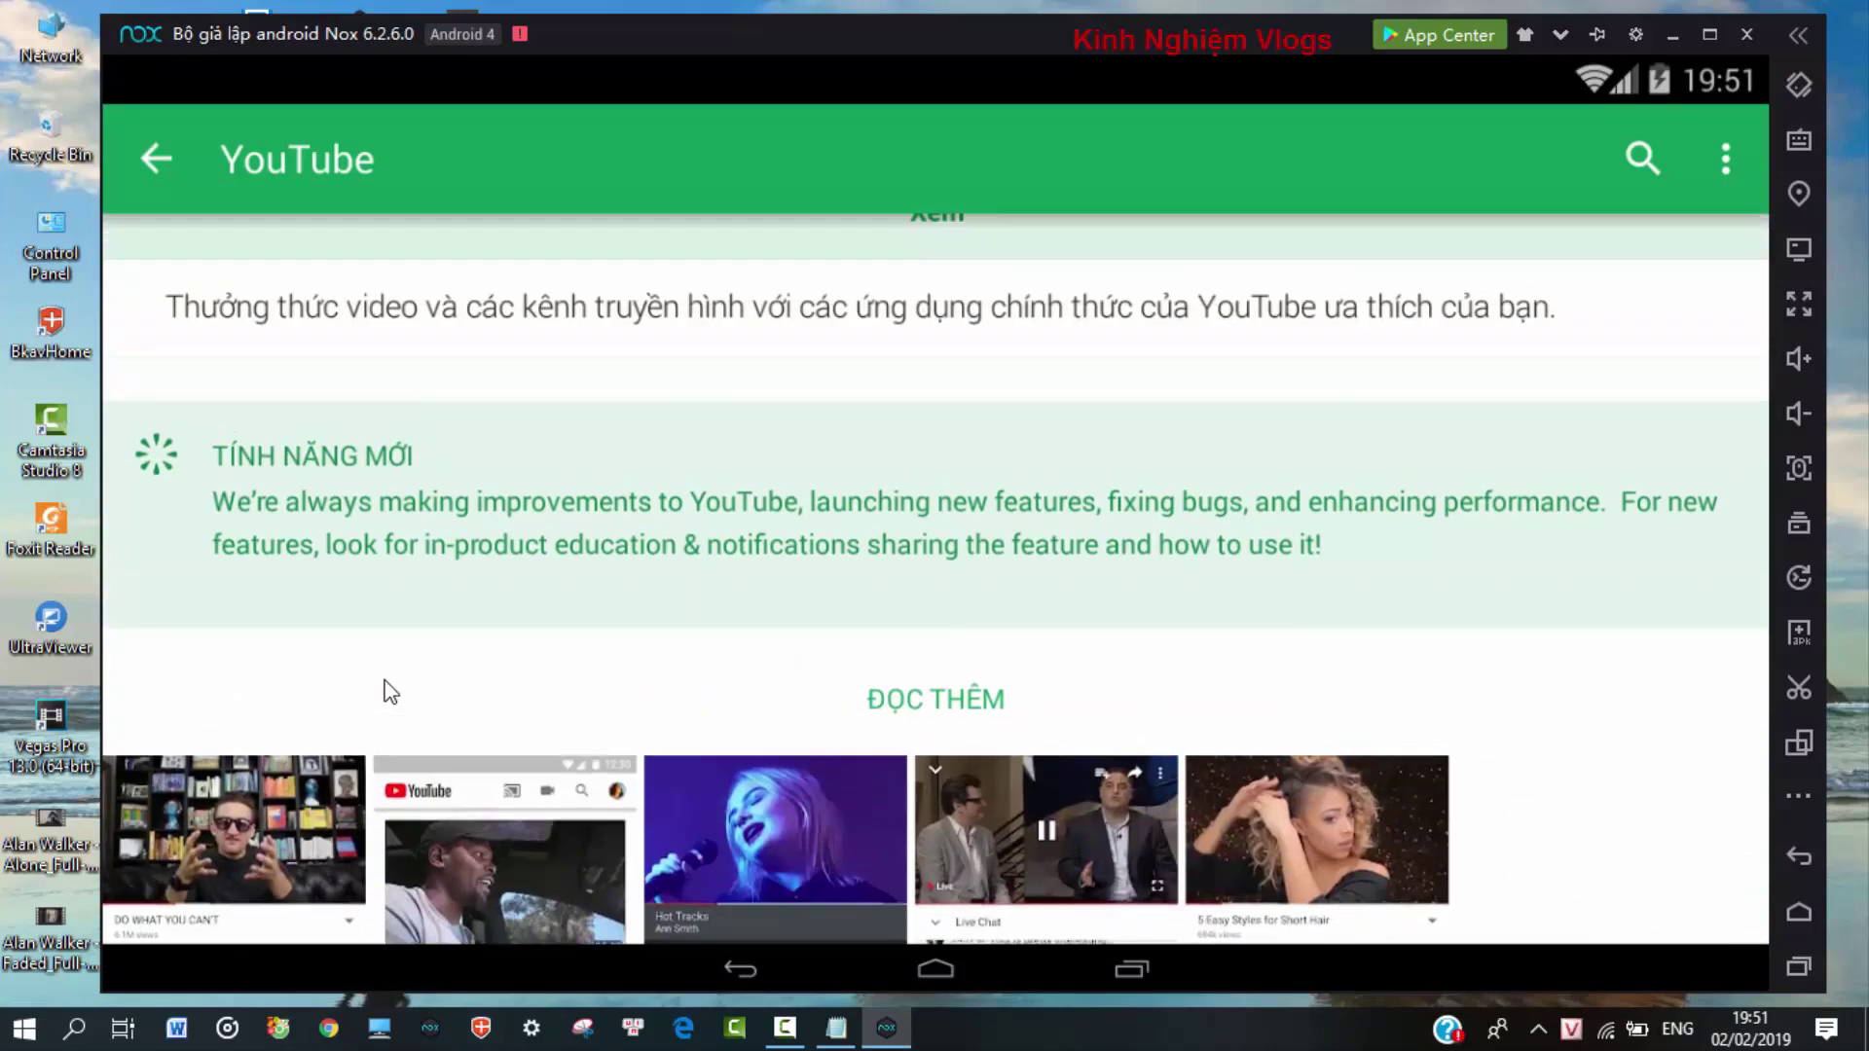
{"action": "scroll", "coordinate": [389, 692], "scroll_direction": "up", "scroll_amount": 6}
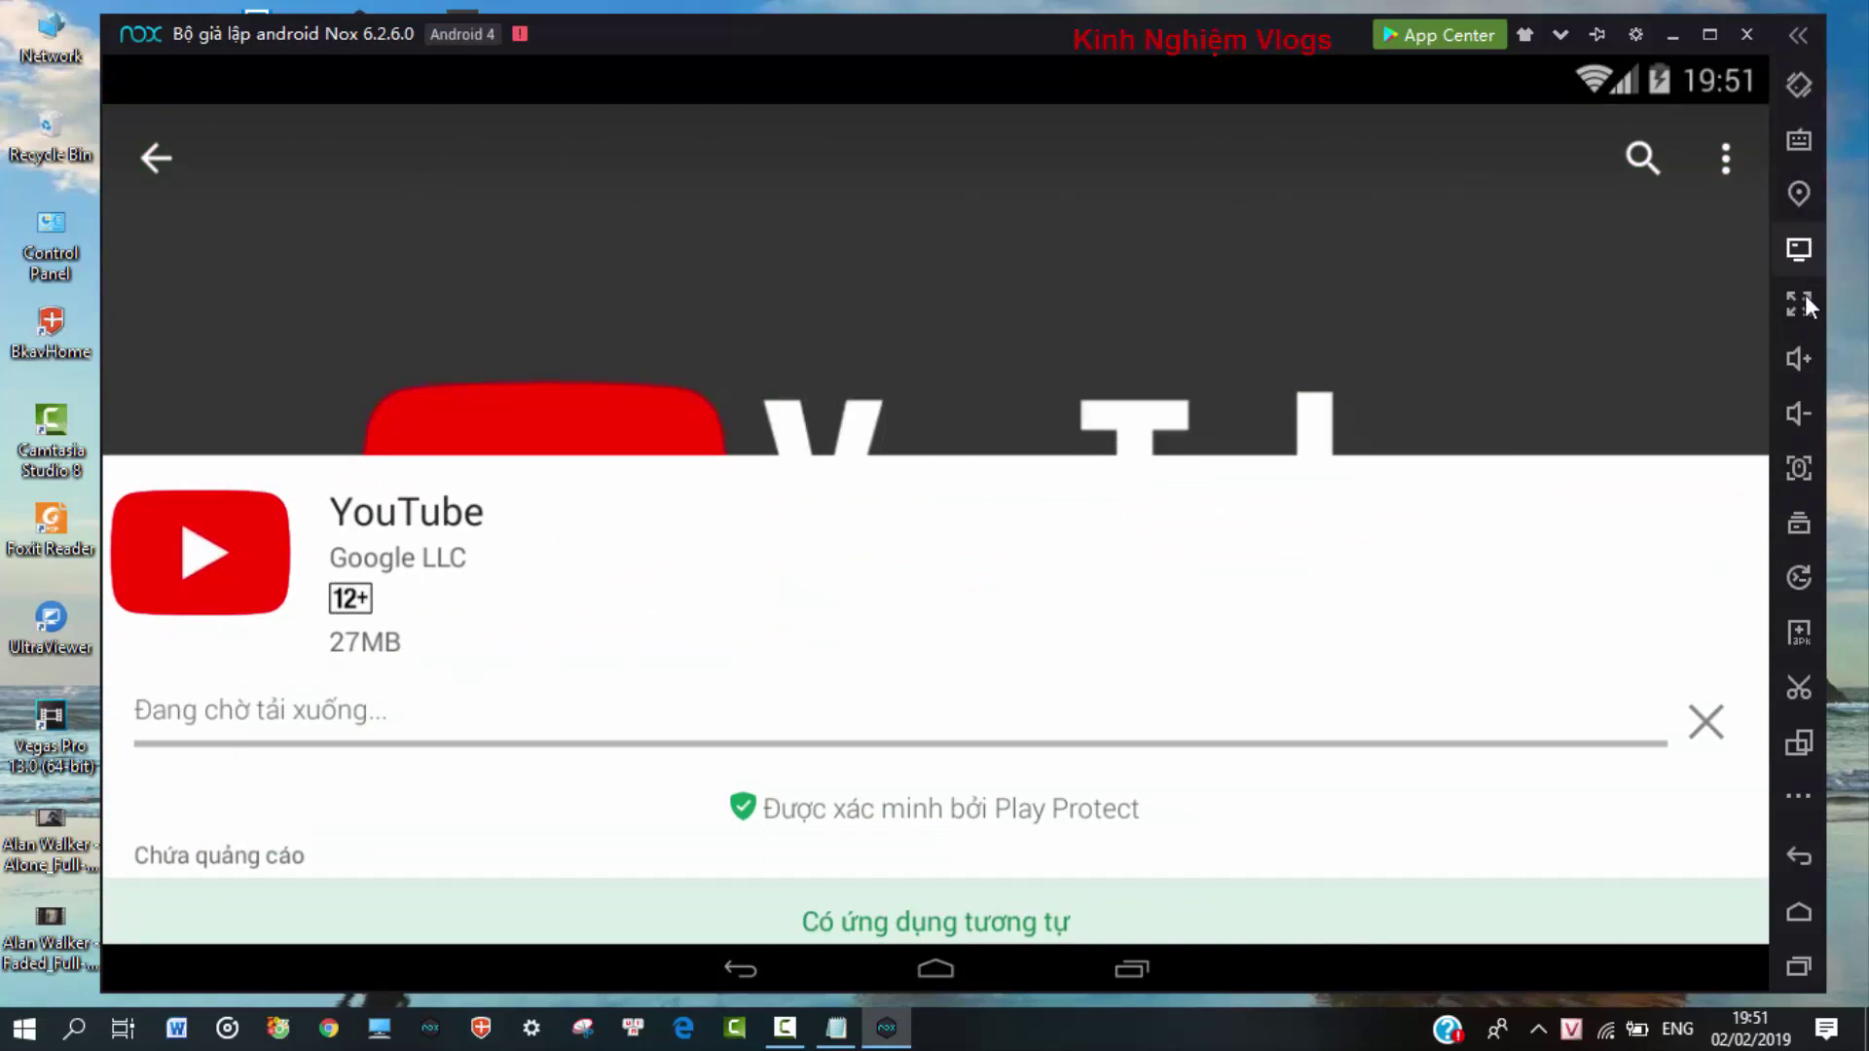
Step: Rotate the emulator to portrait and screenshot the YouTube download page
{"action": "left_click", "coordinate": [1802, 742]}
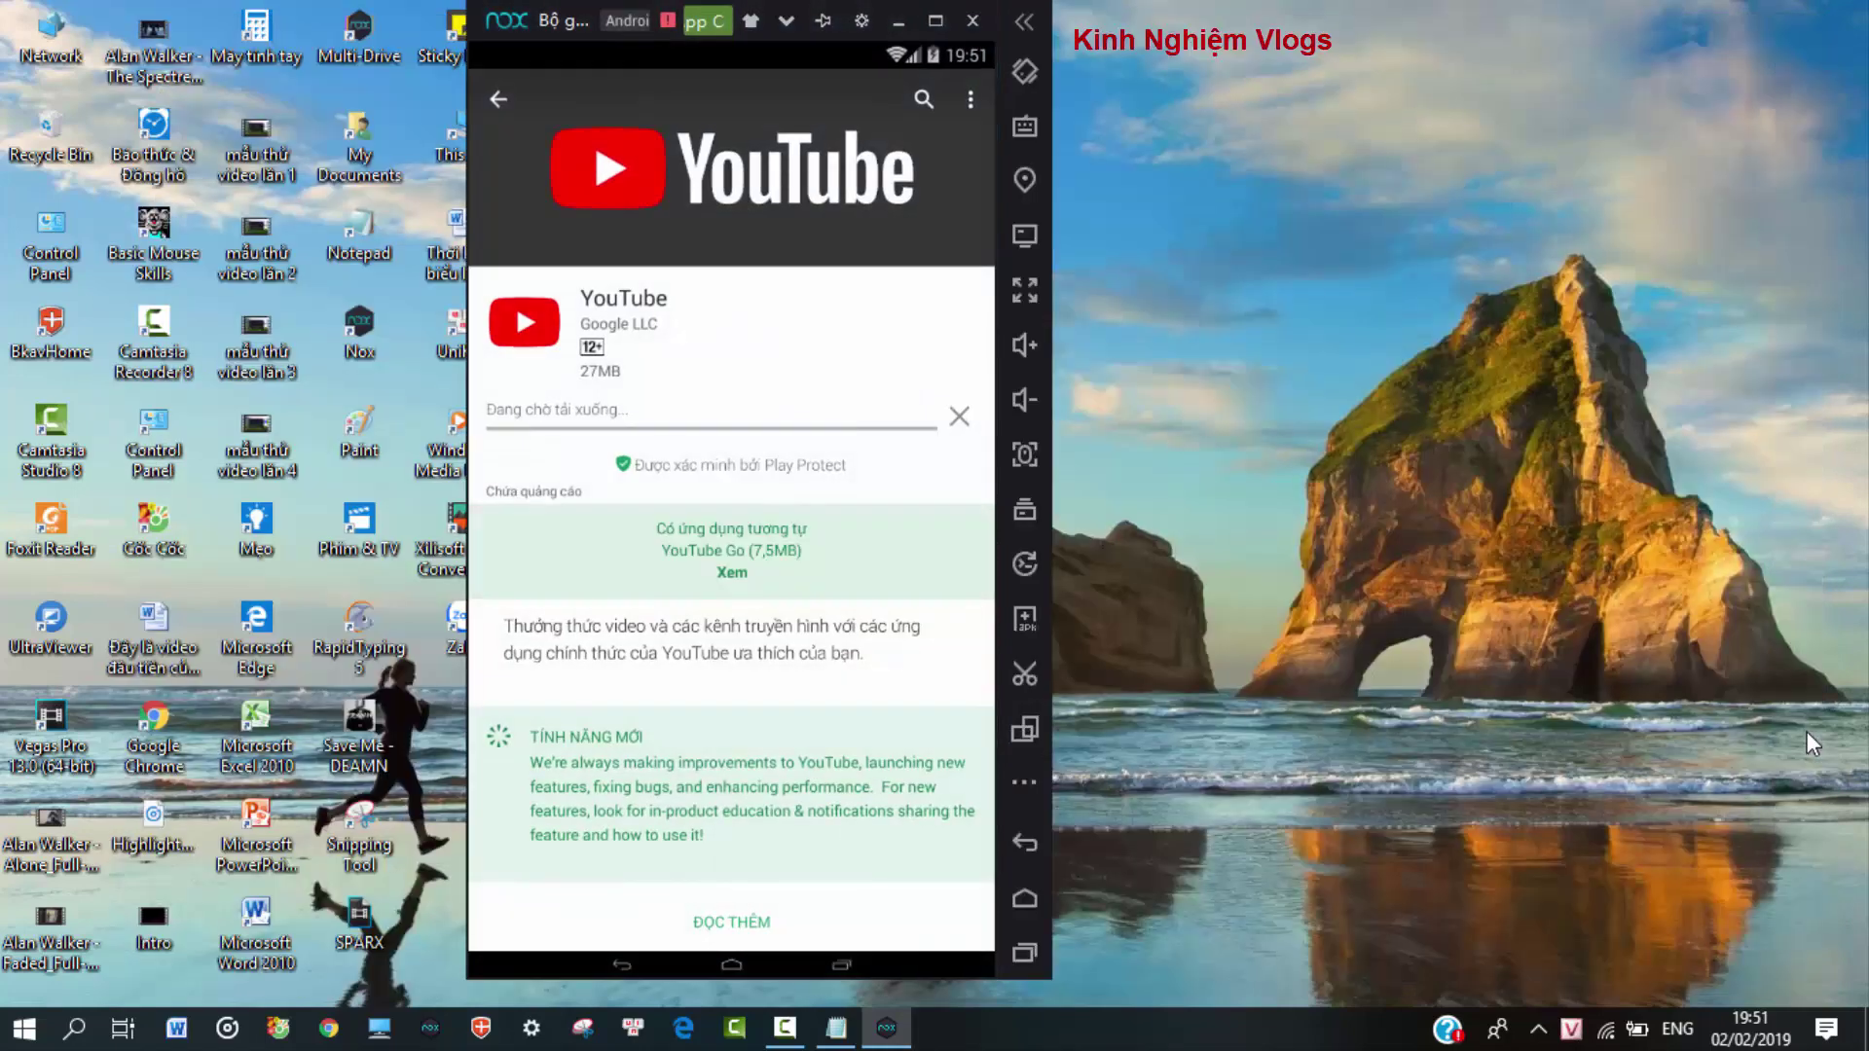
{"action": "left_click", "coordinate": [1021, 686]}
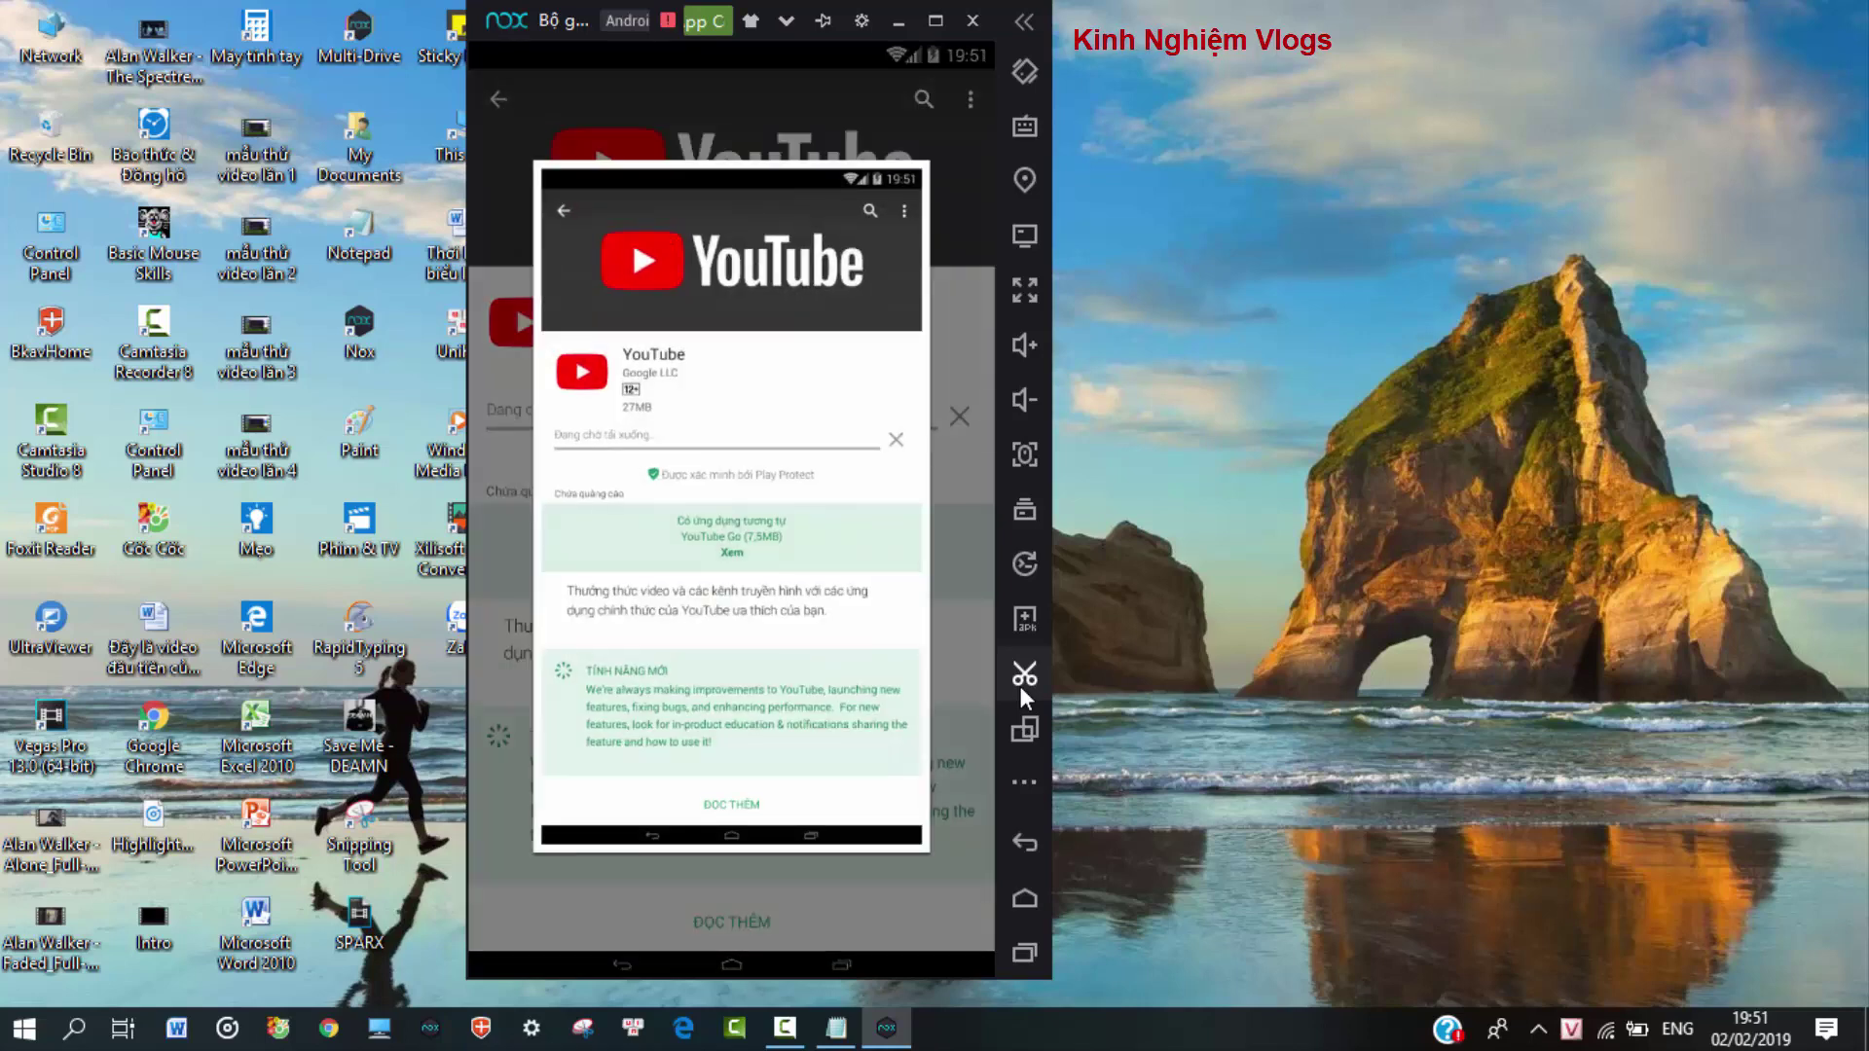